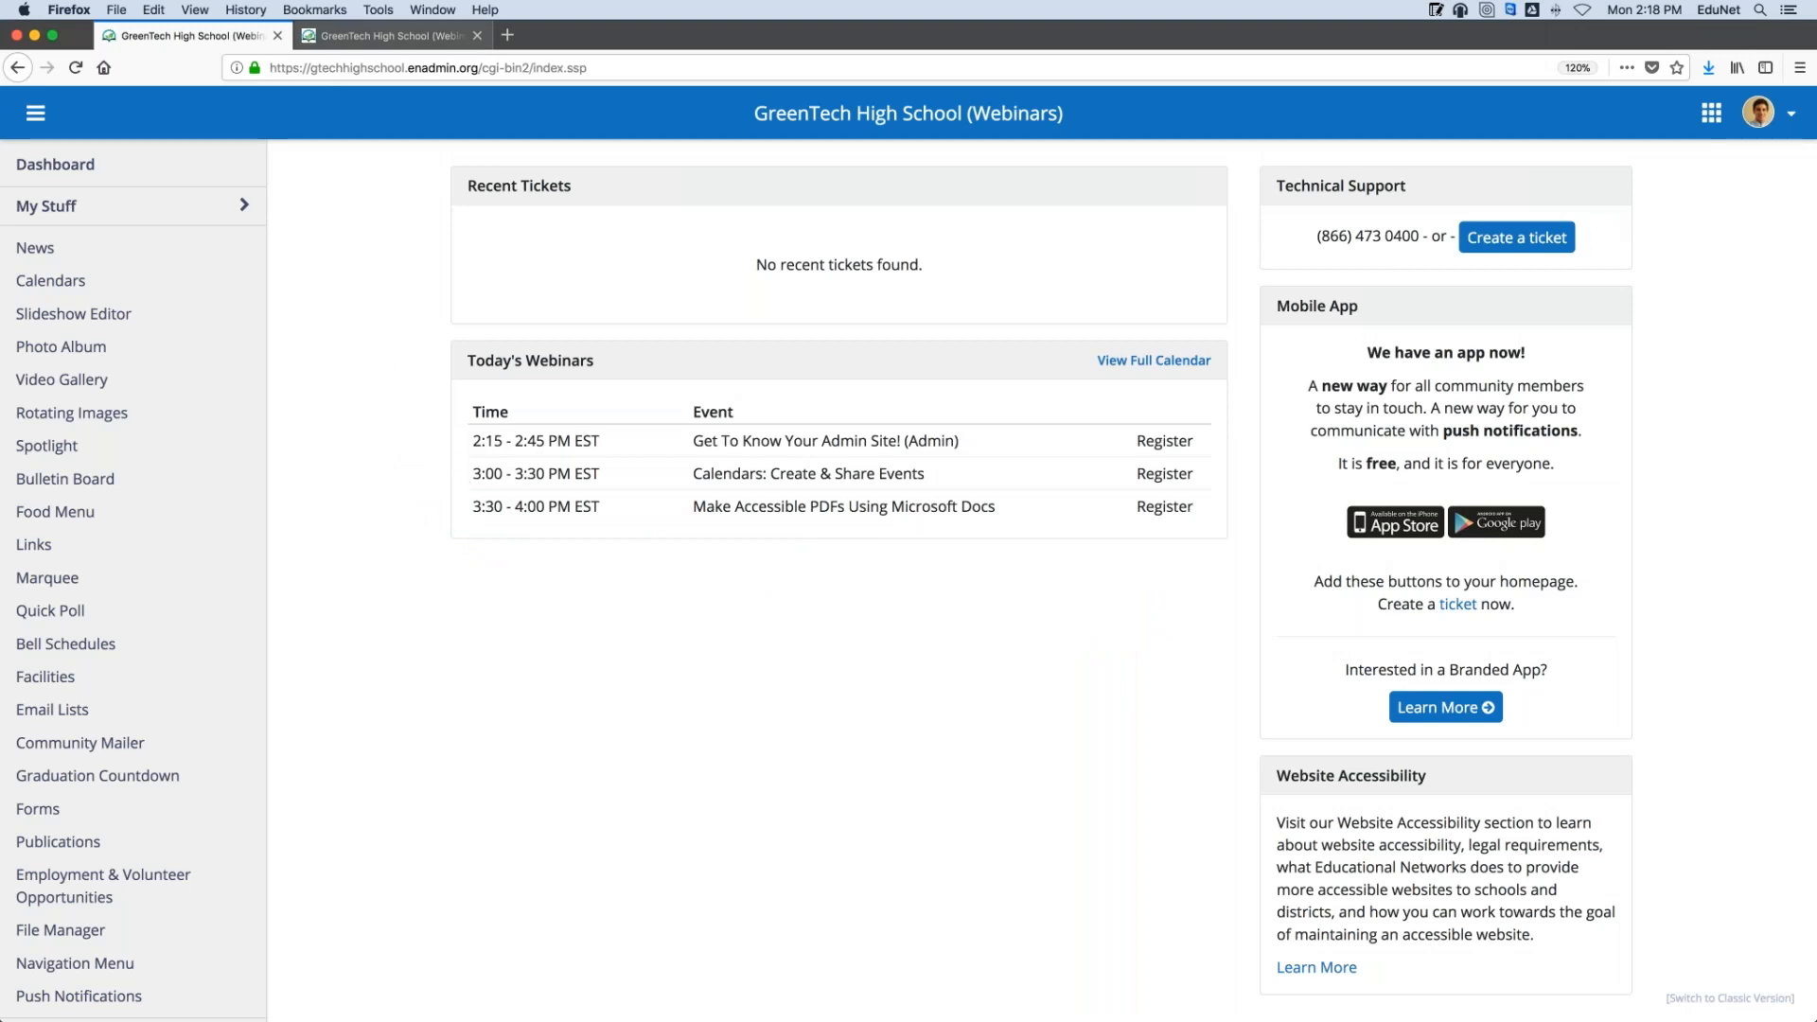
# Look through the full list of modules in the admin site's navigation, from News down to Merchant Accounts
pyautogui.scroll(-3, 179, 454)
pyautogui.scroll(-5, 177, 464)
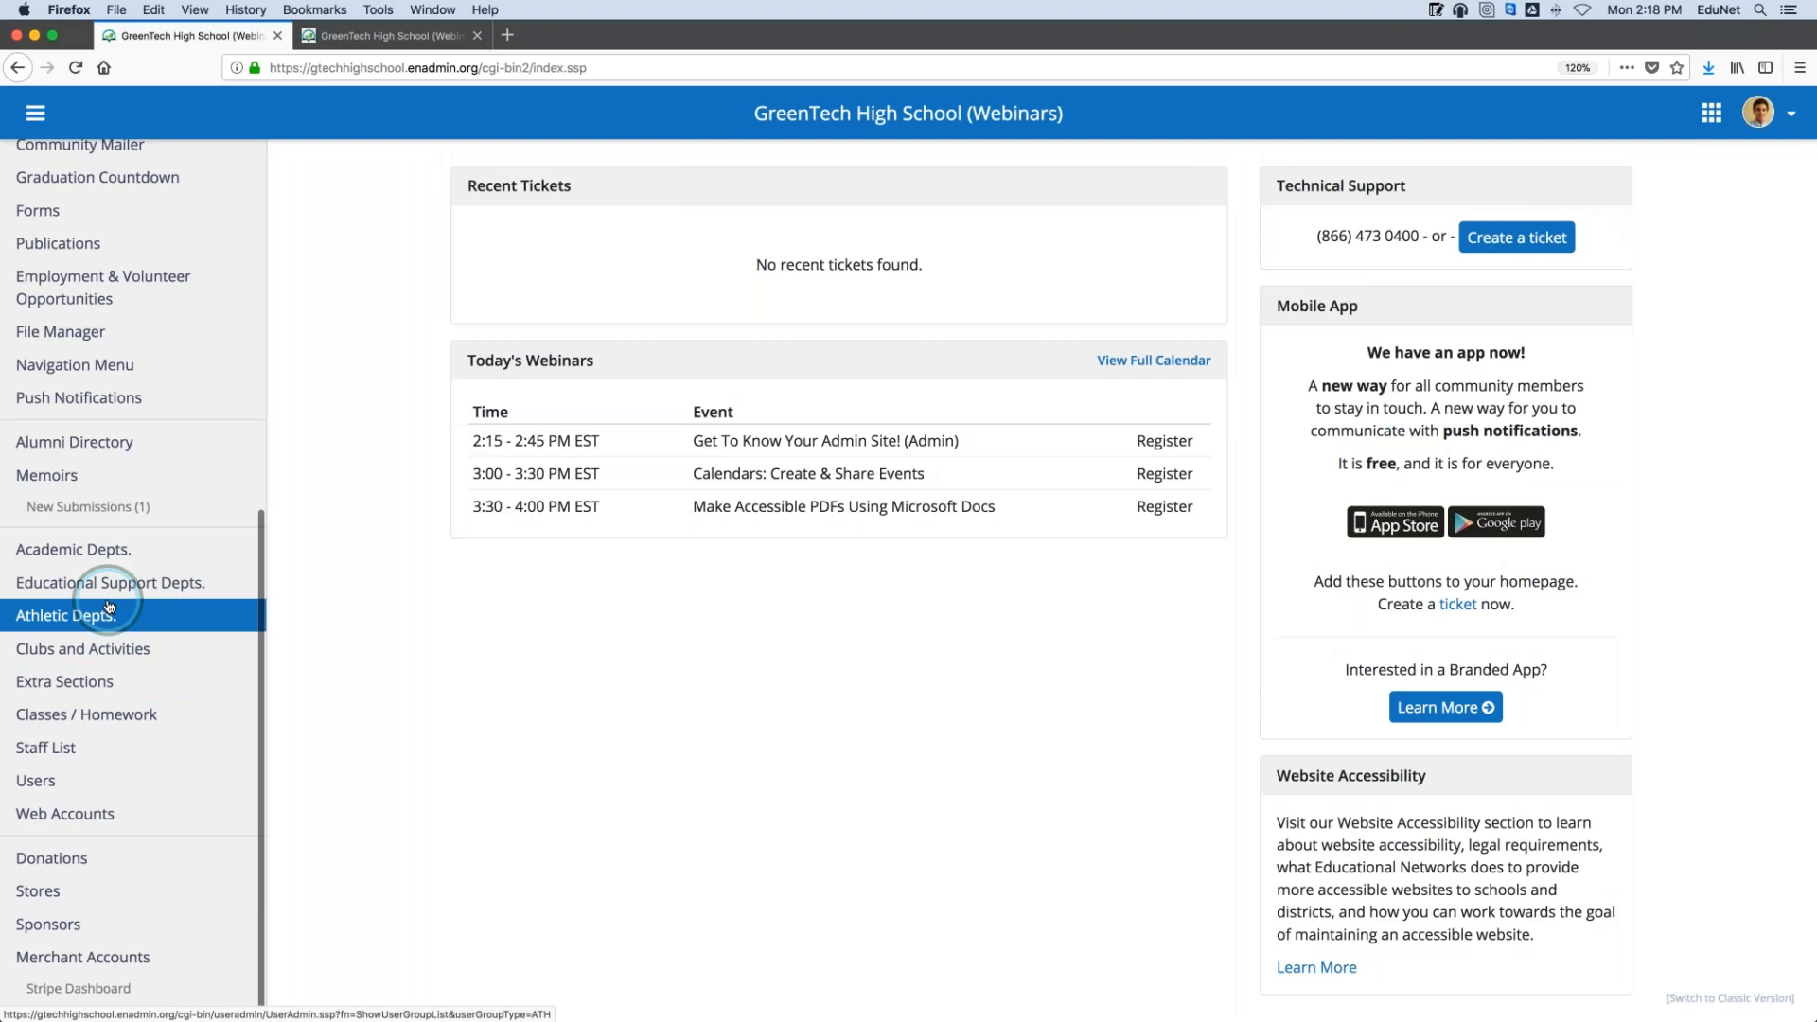
pyautogui.scroll(6, 110, 608)
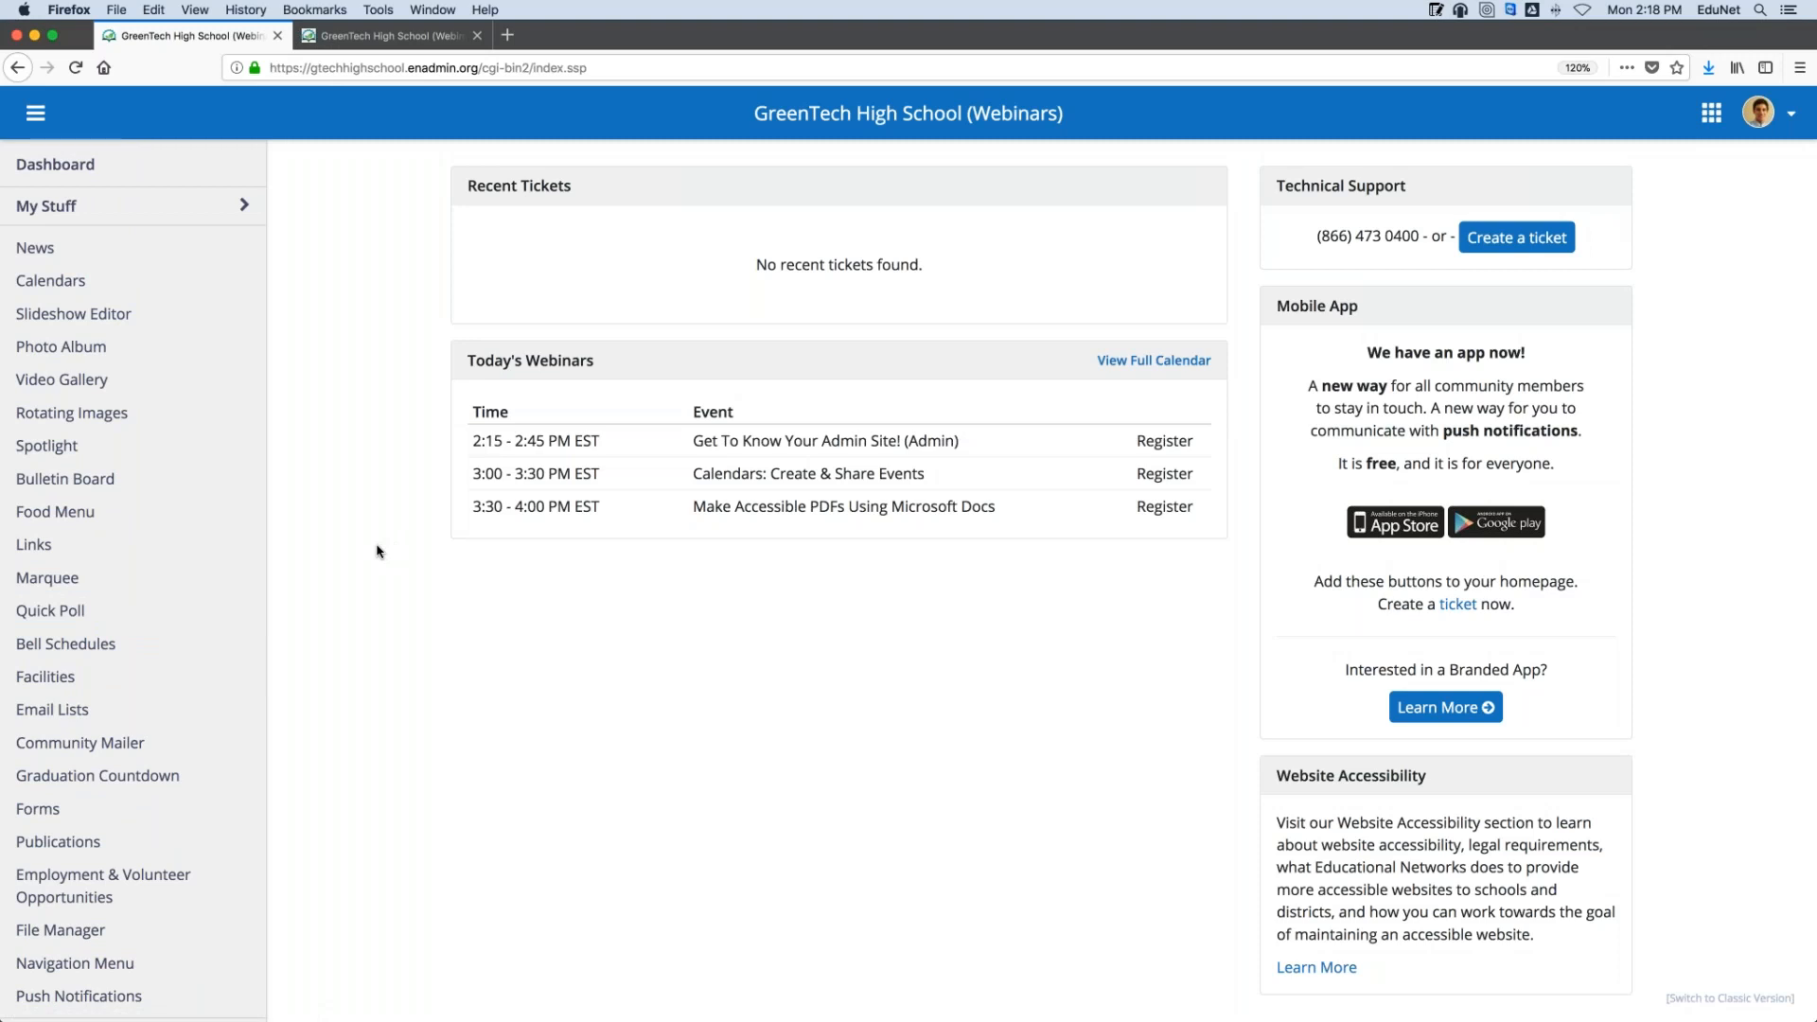
# Expand the My Stuff group and look over its personal tools and the homepage modules below it
pyautogui.click(209, 205)
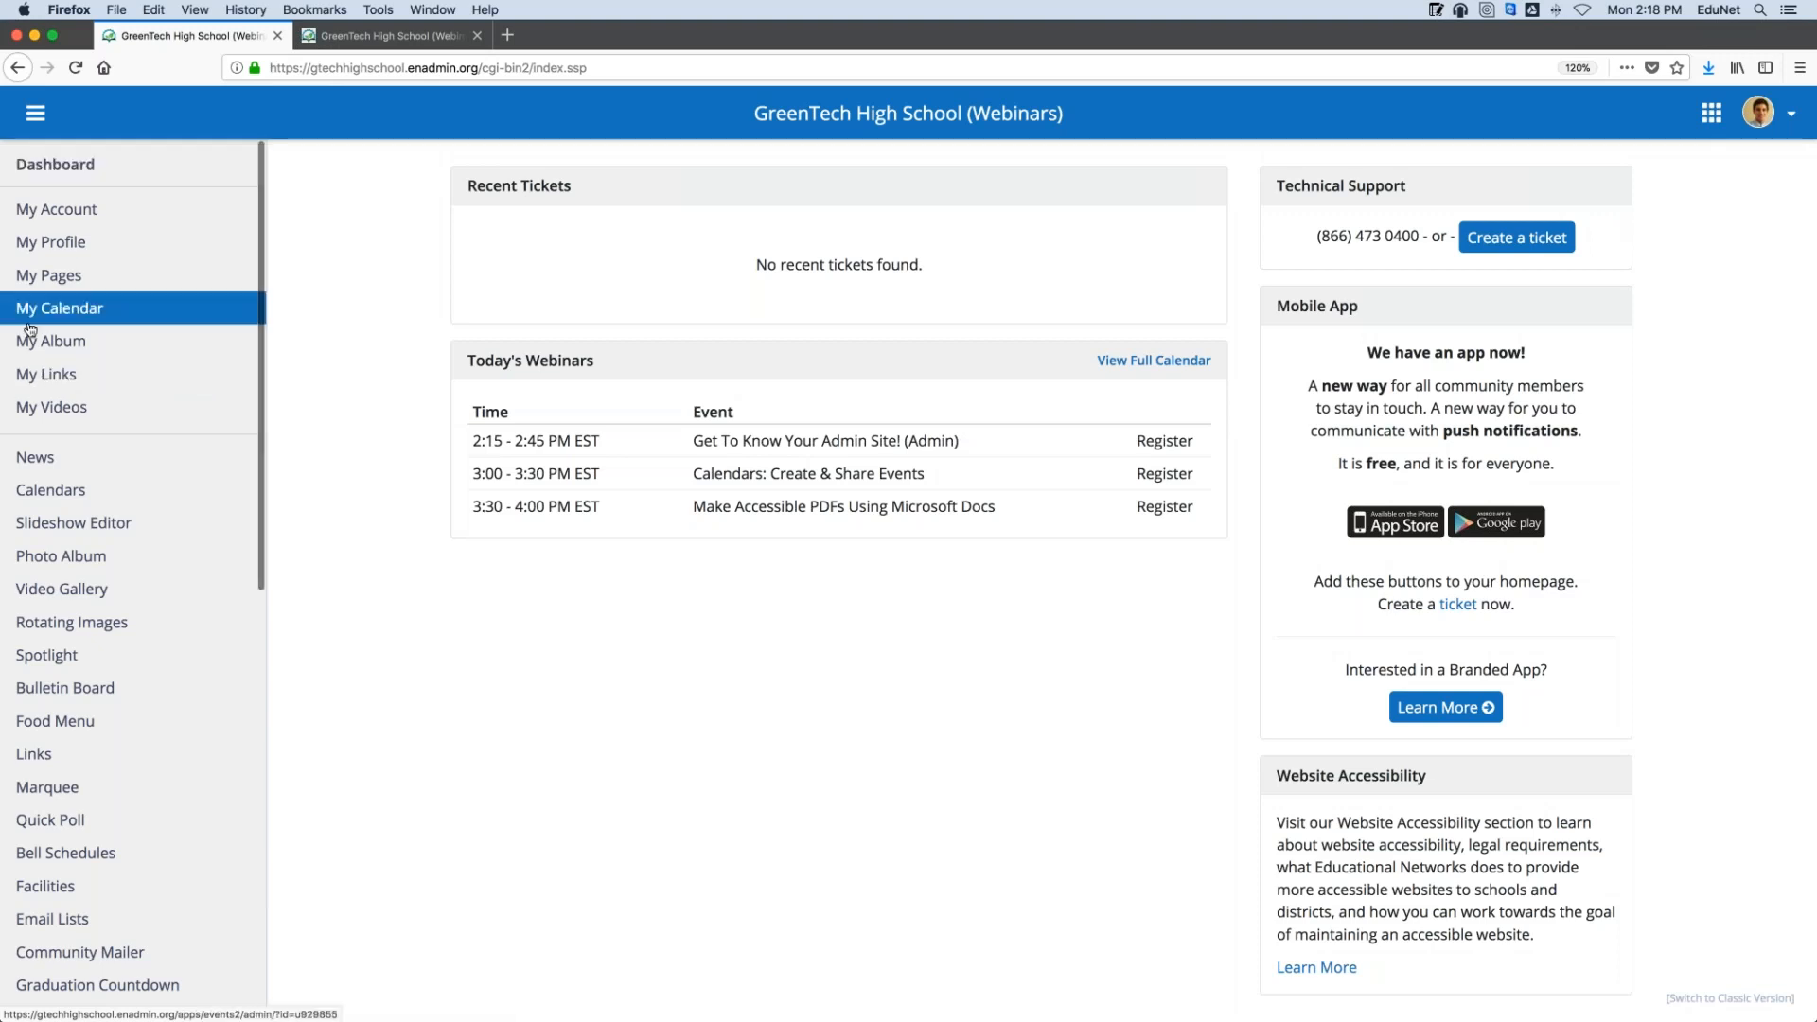
pyautogui.click(144, 324)
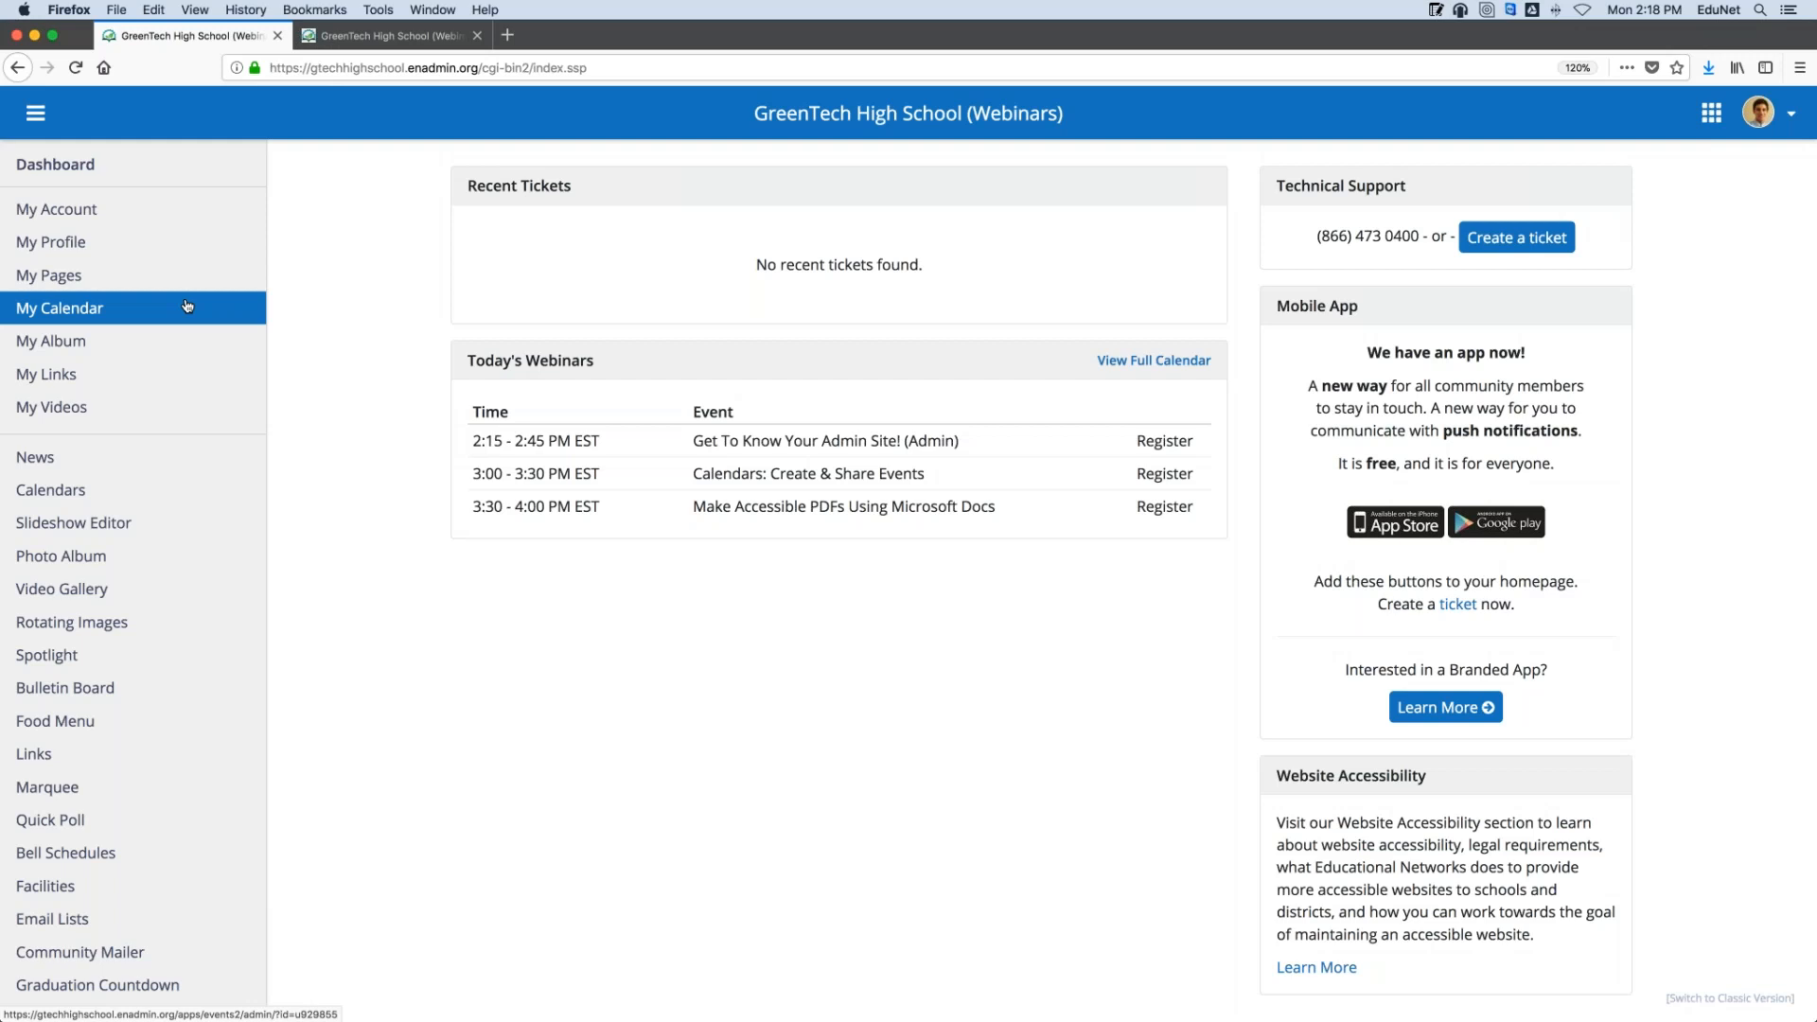
pyautogui.scroll(-5, 187, 305)
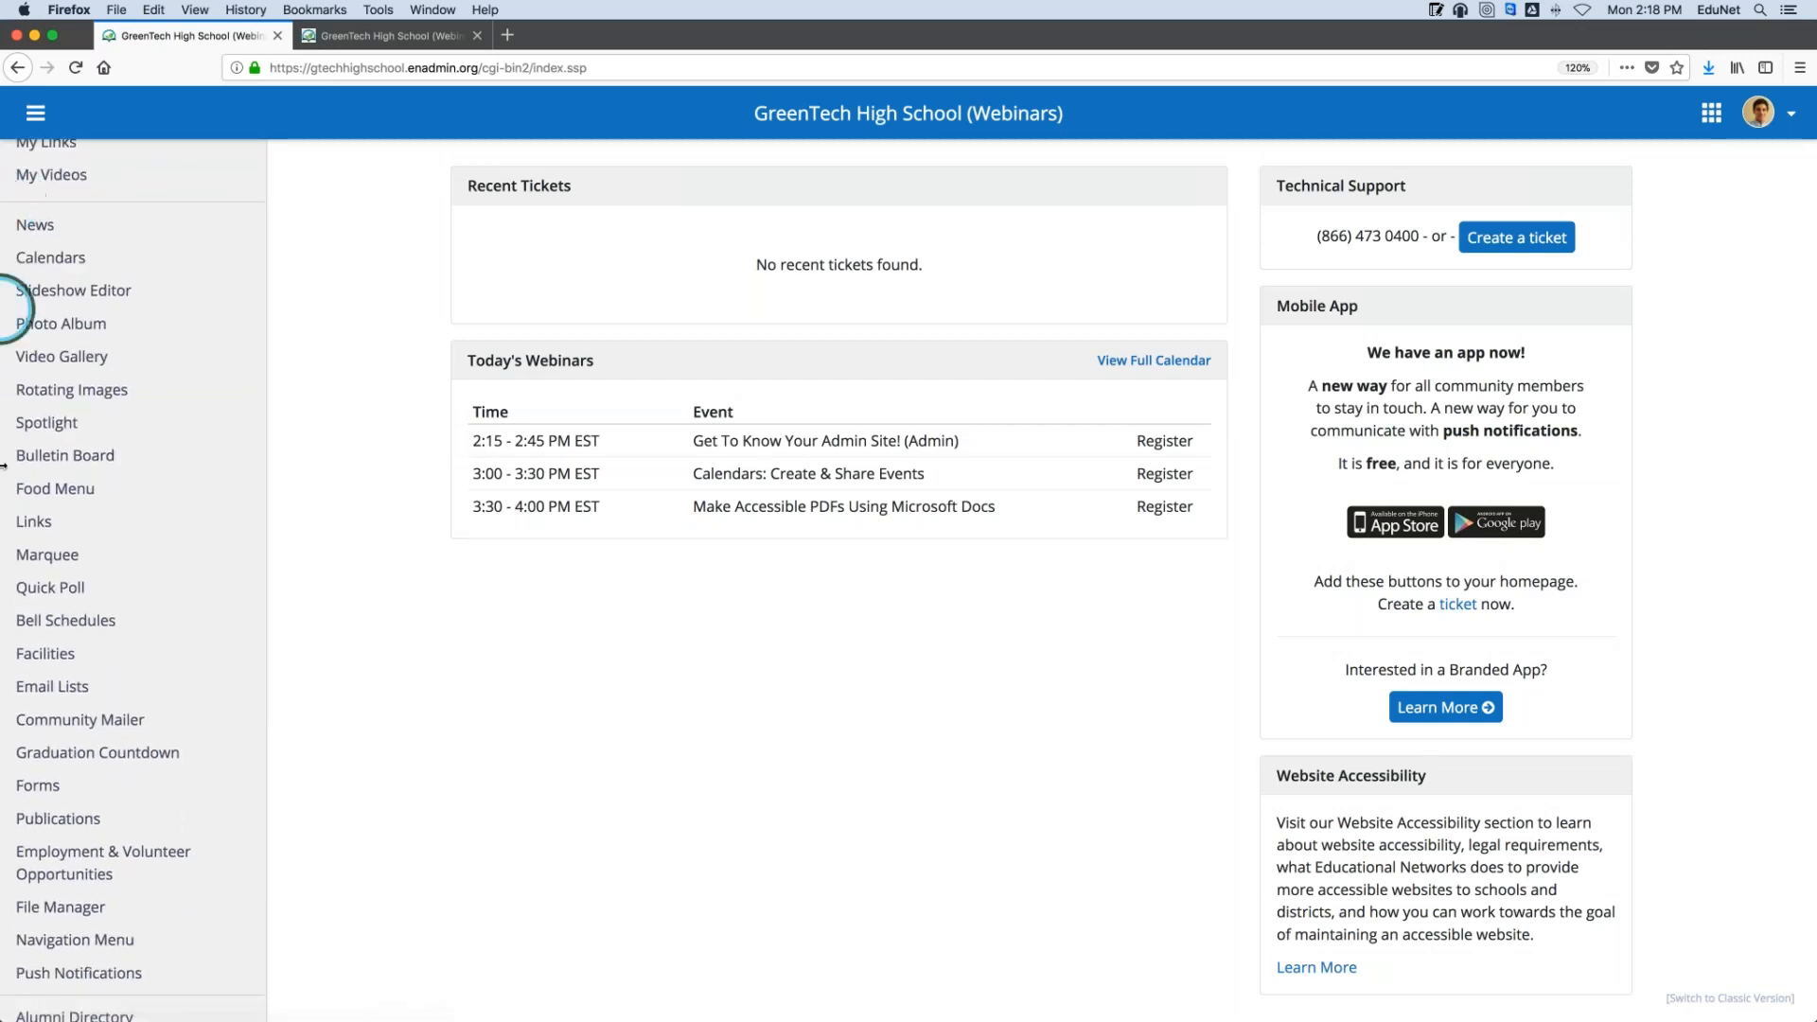
pyautogui.click(104, 942)
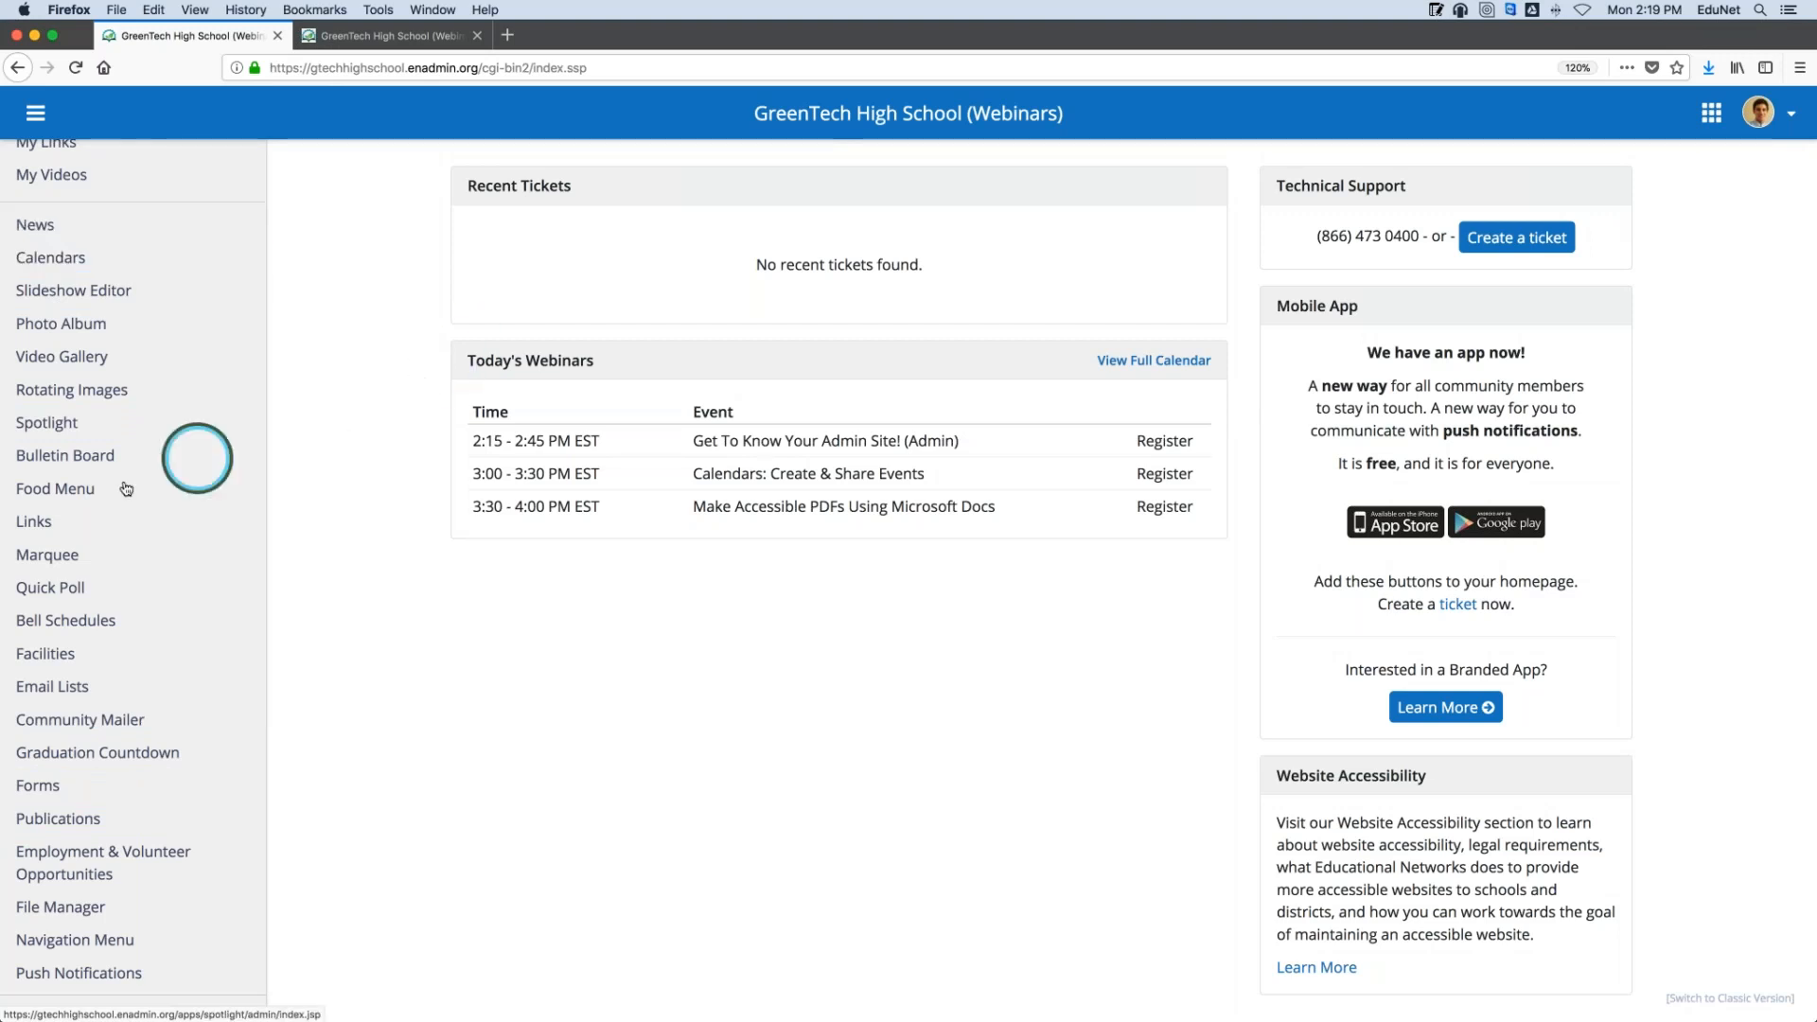
pyautogui.click(93, 556)
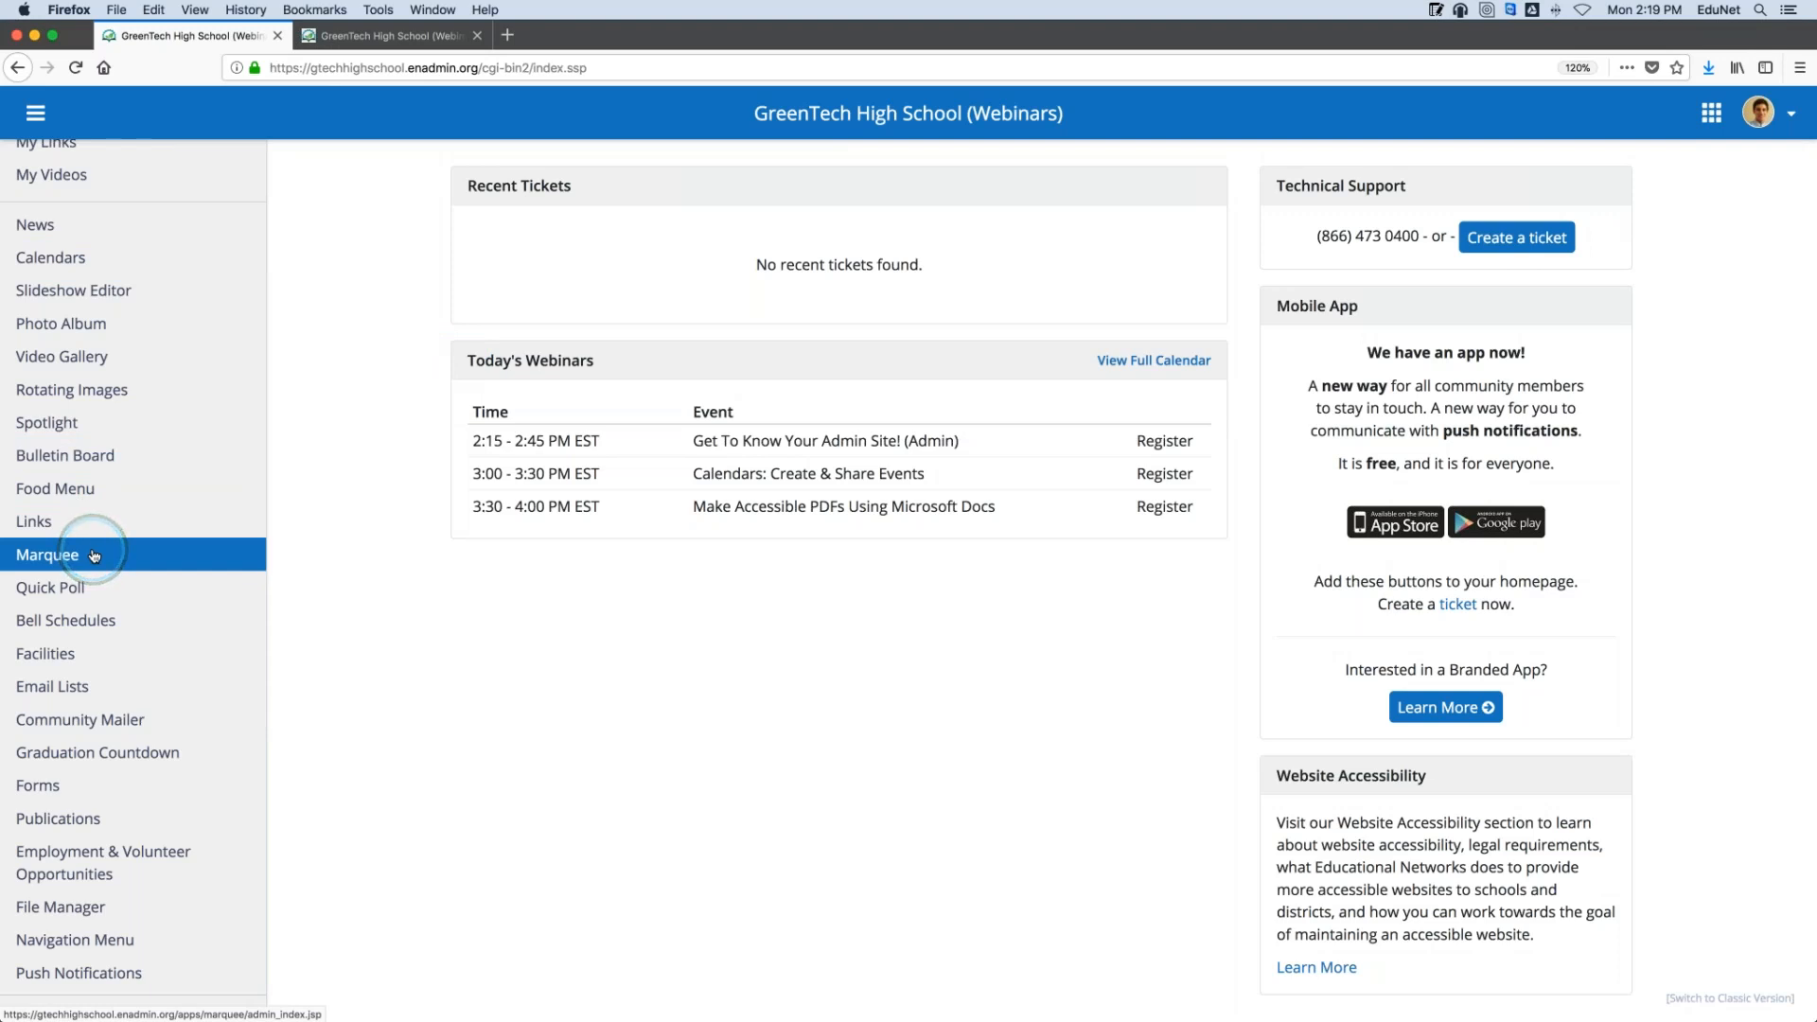
# Switch to the public GreenTech High School website and examine its homepage sections, marquee and Students submenu
pyautogui.click(371, 35)
pyautogui.click(262, 498)
pyautogui.scroll(-2, 263, 502)
pyautogui.scroll(-3, 261, 499)
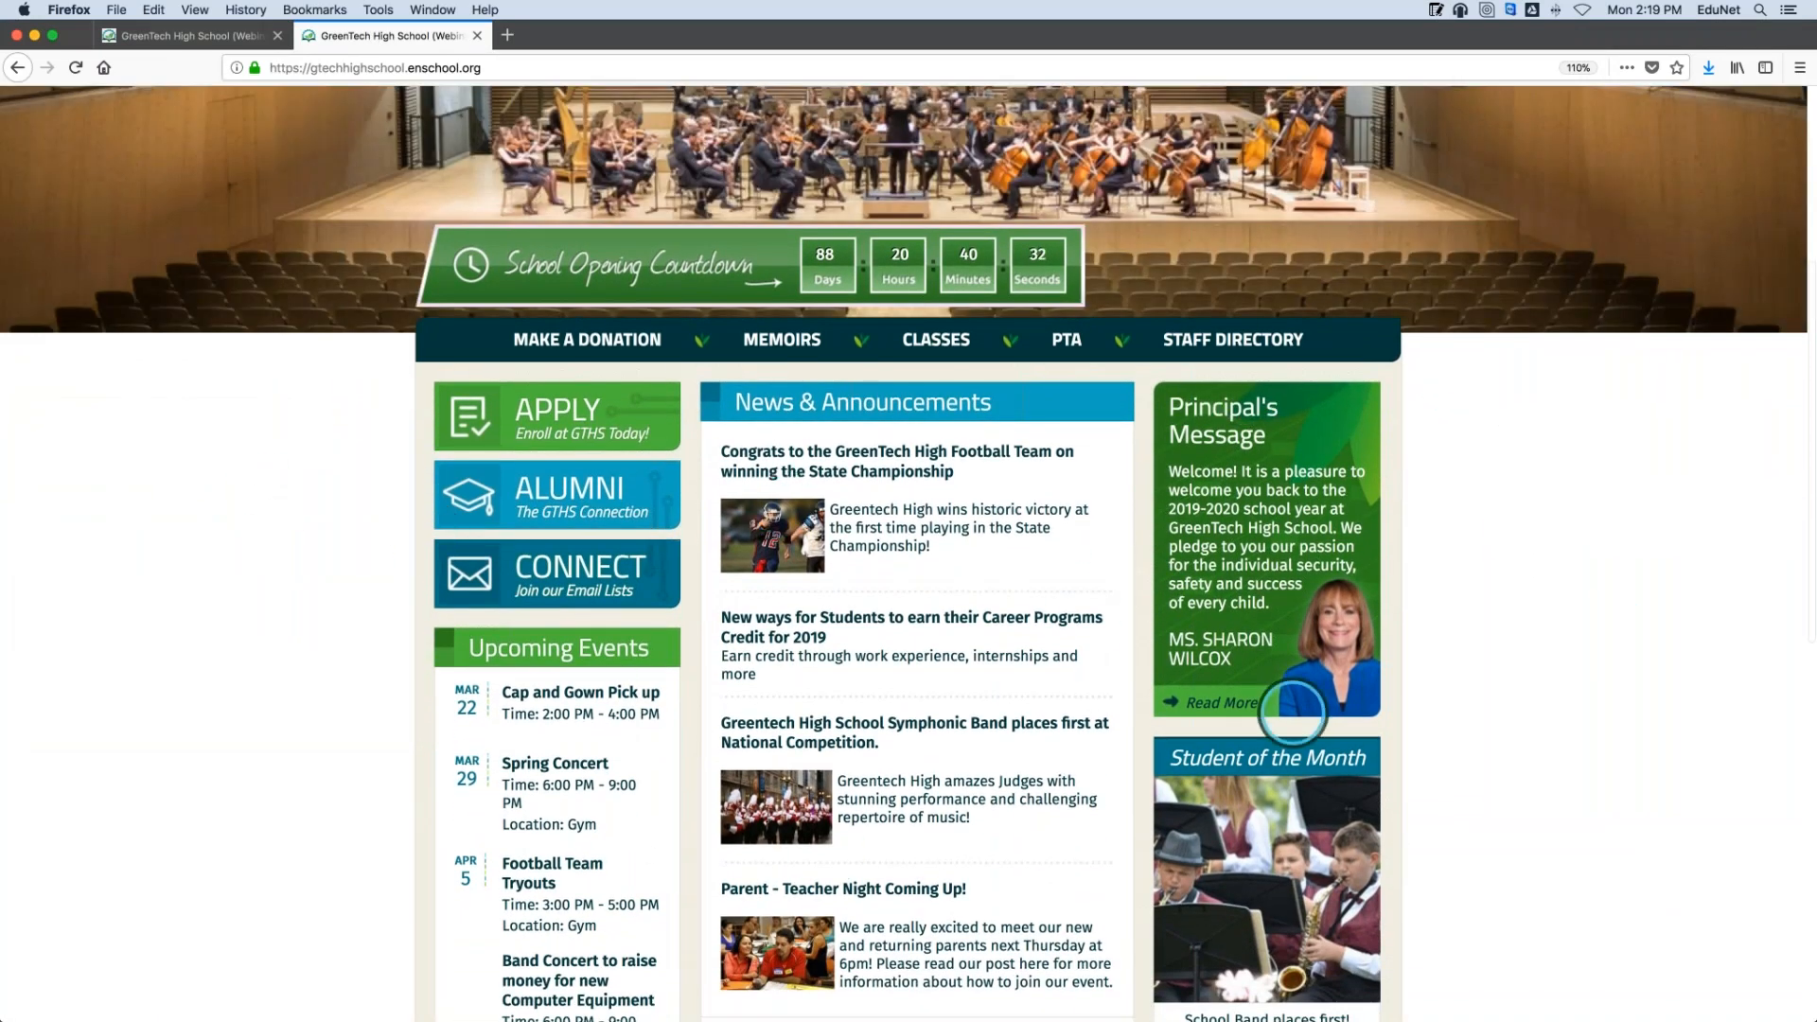
pyautogui.scroll(-2, 866, 1003)
pyautogui.scroll(-2, 870, 1015)
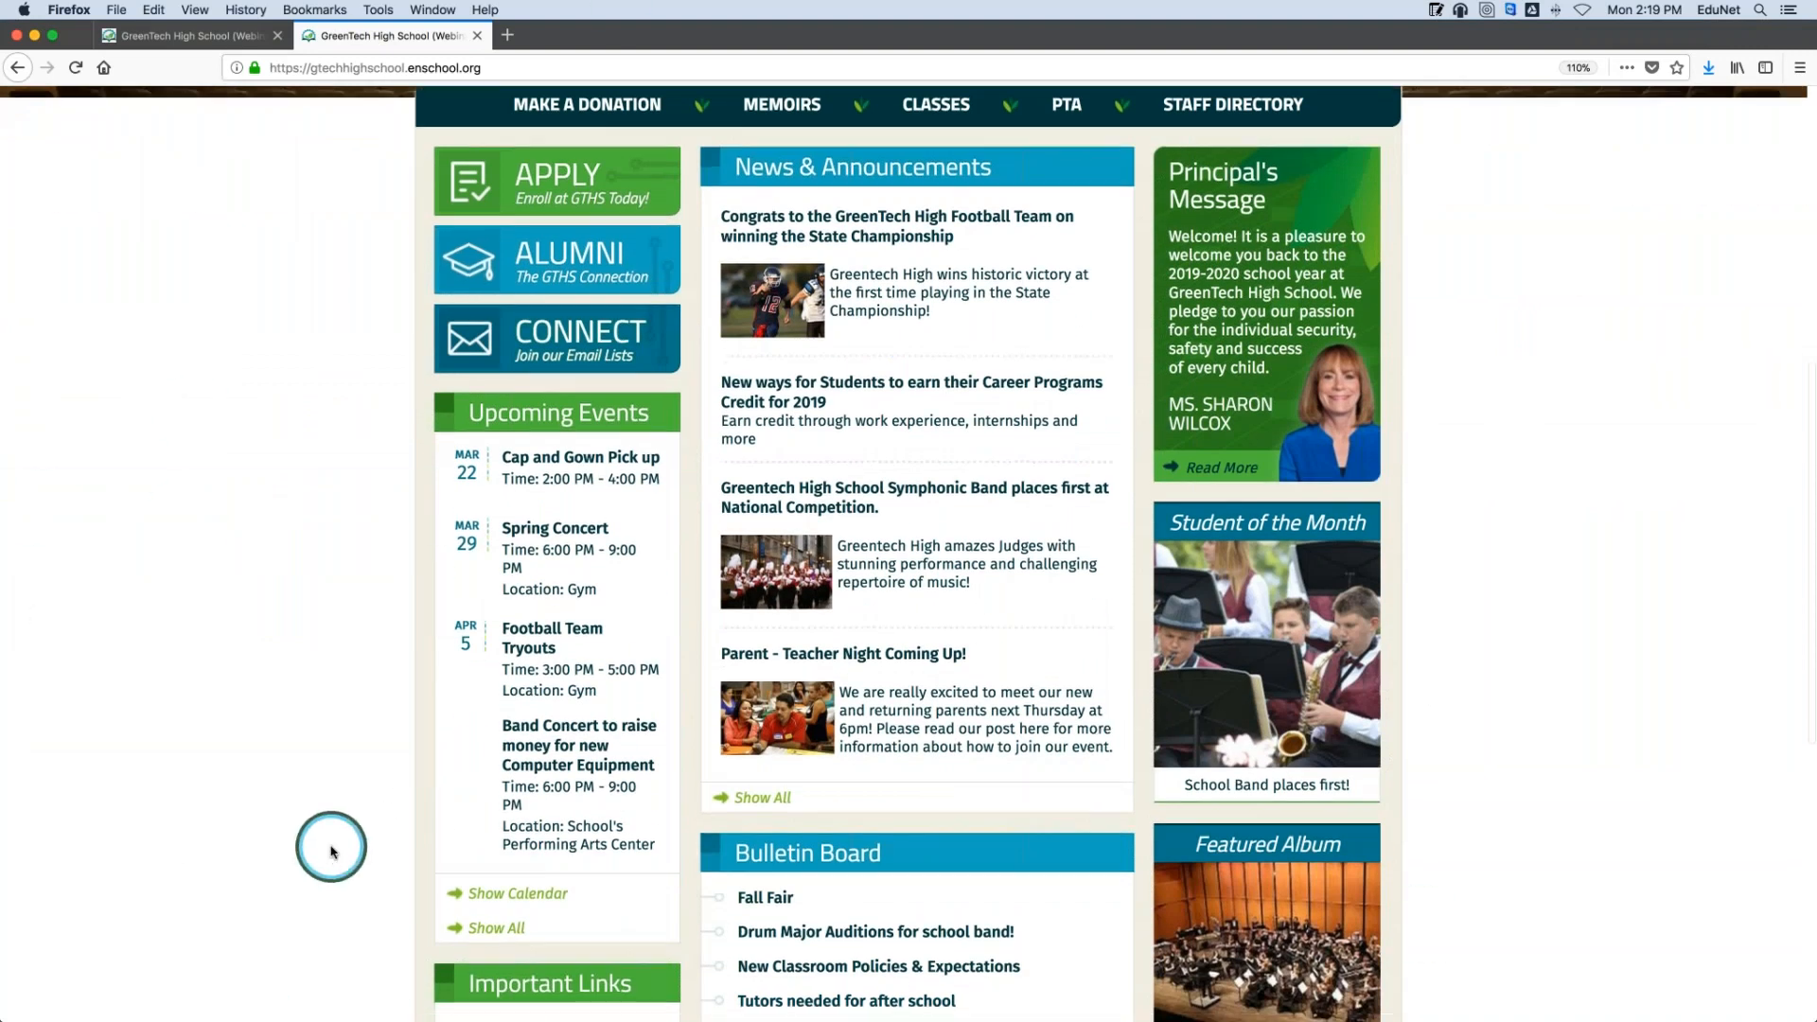
pyautogui.scroll(-7, 332, 847)
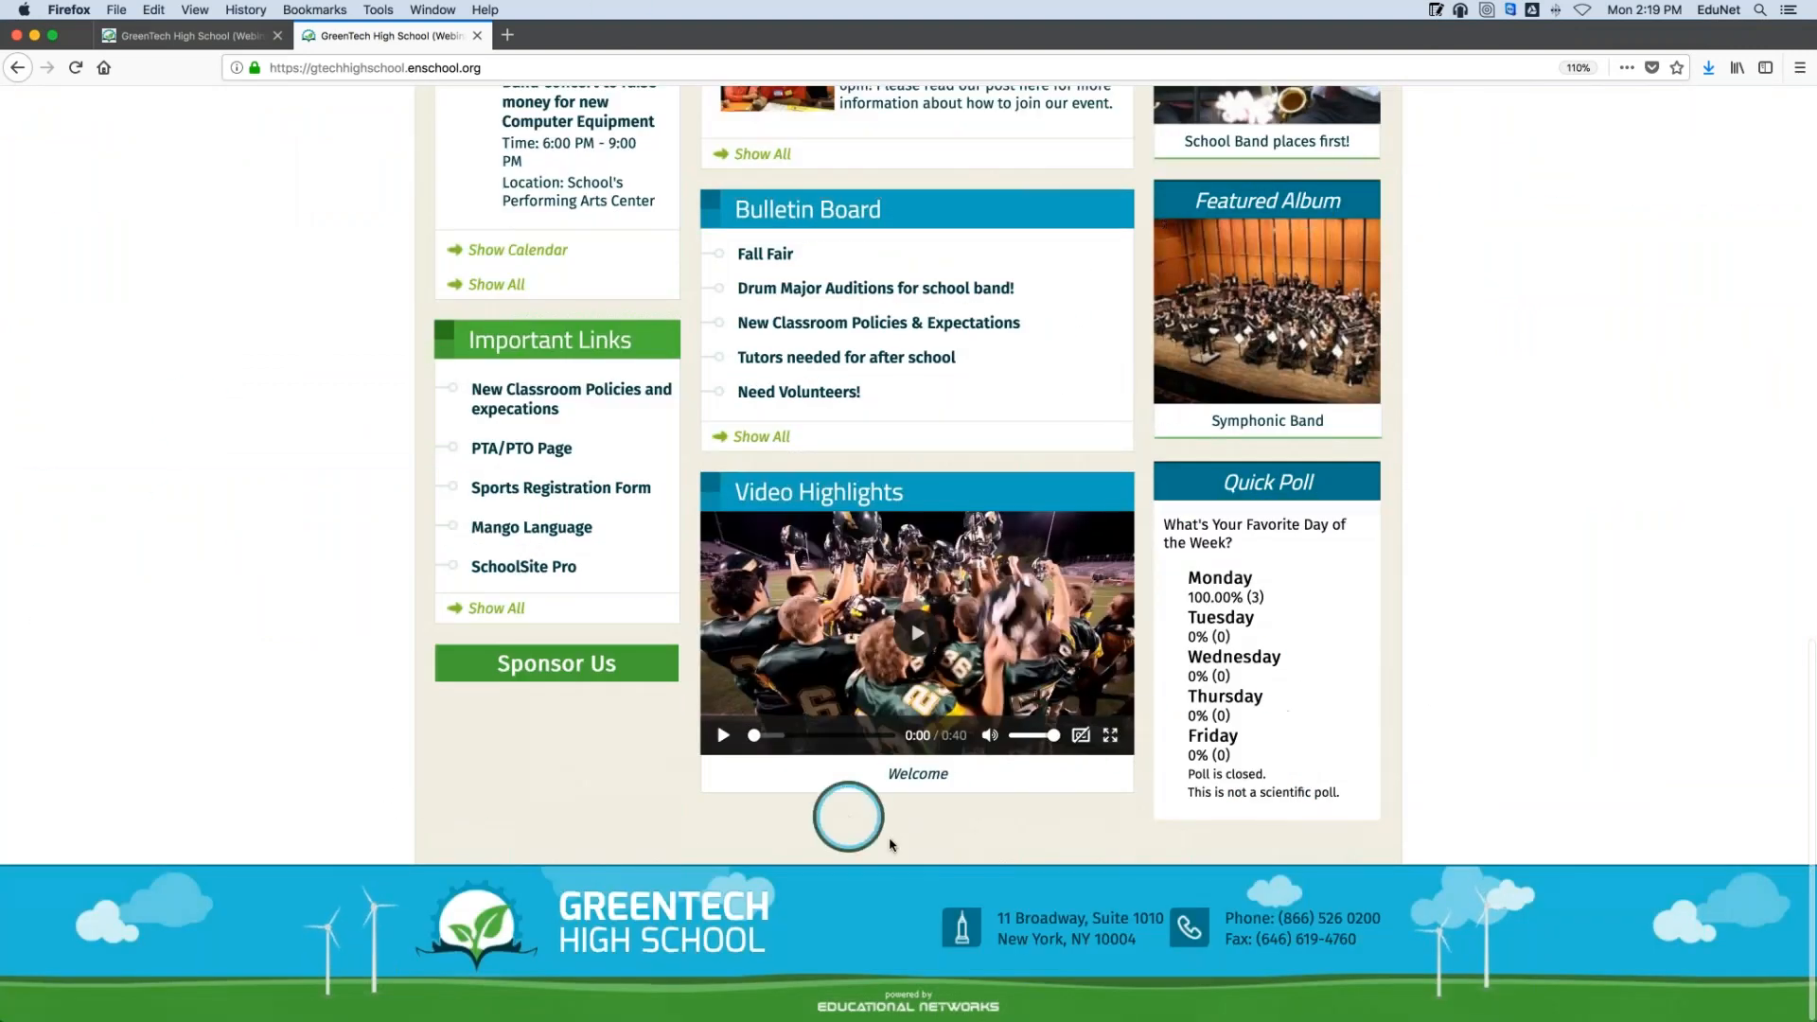
pyautogui.scroll(3, 925, 641)
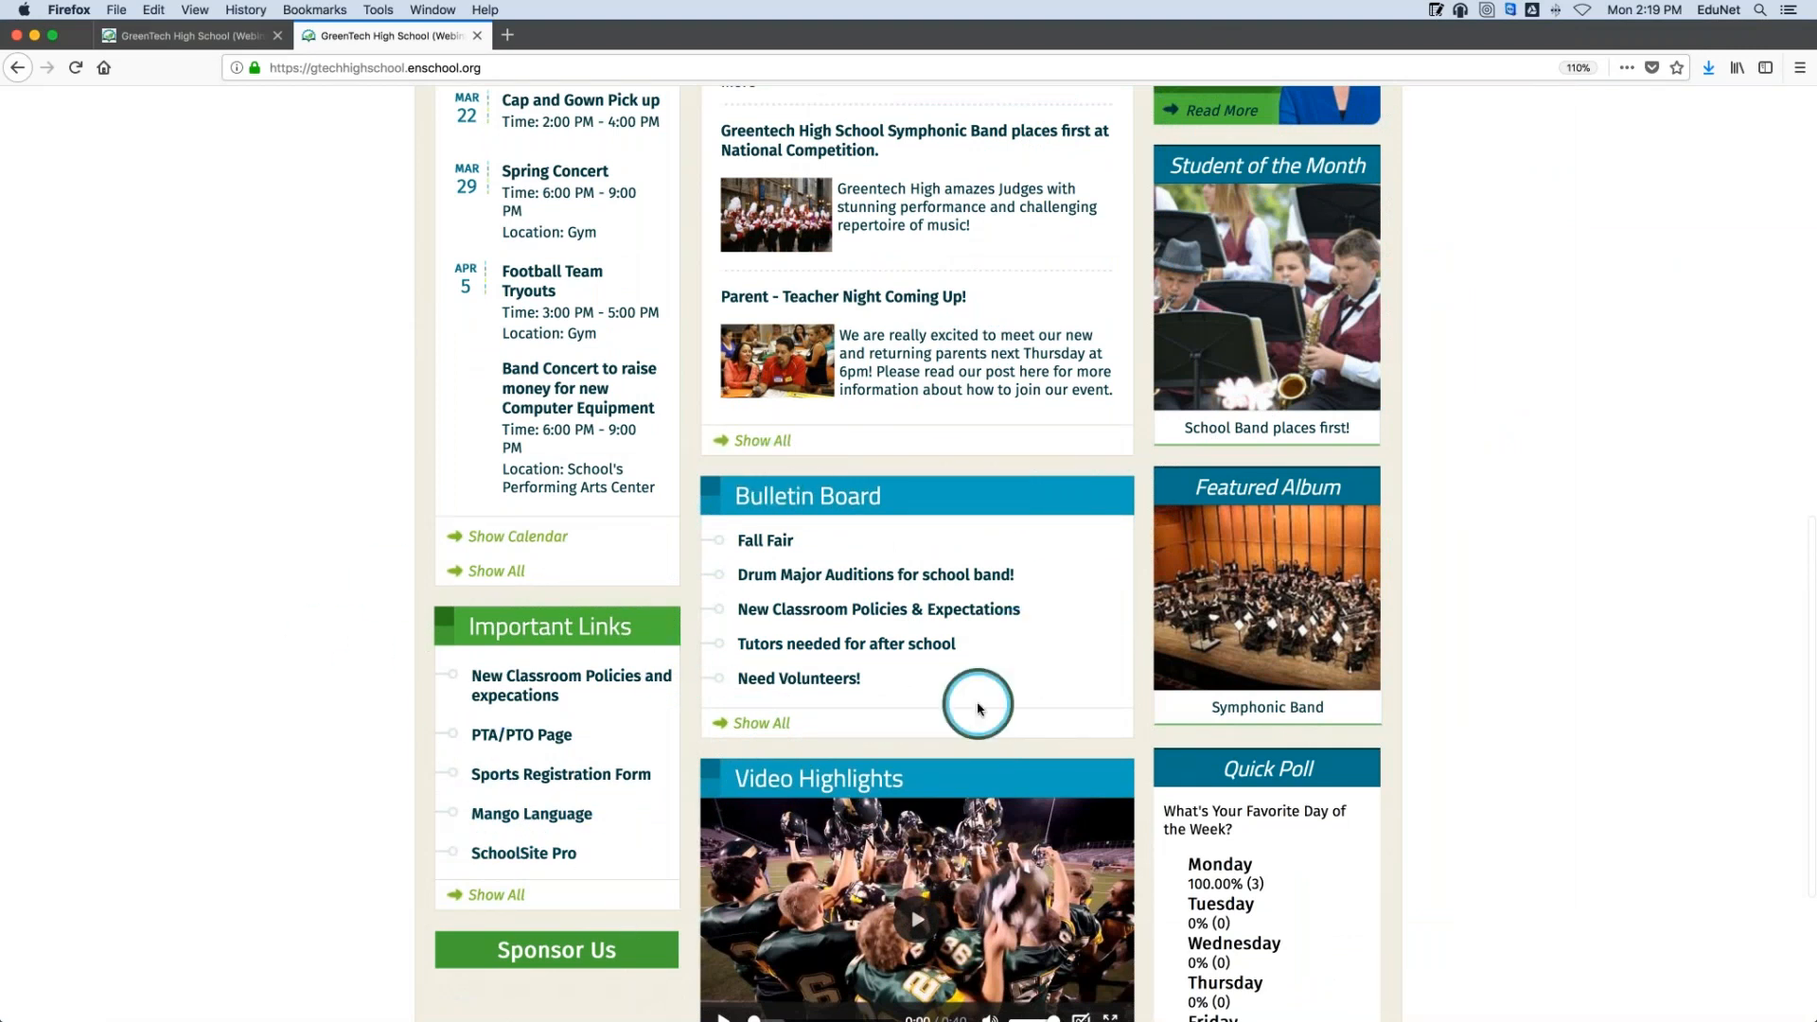
pyautogui.scroll(7, 978, 708)
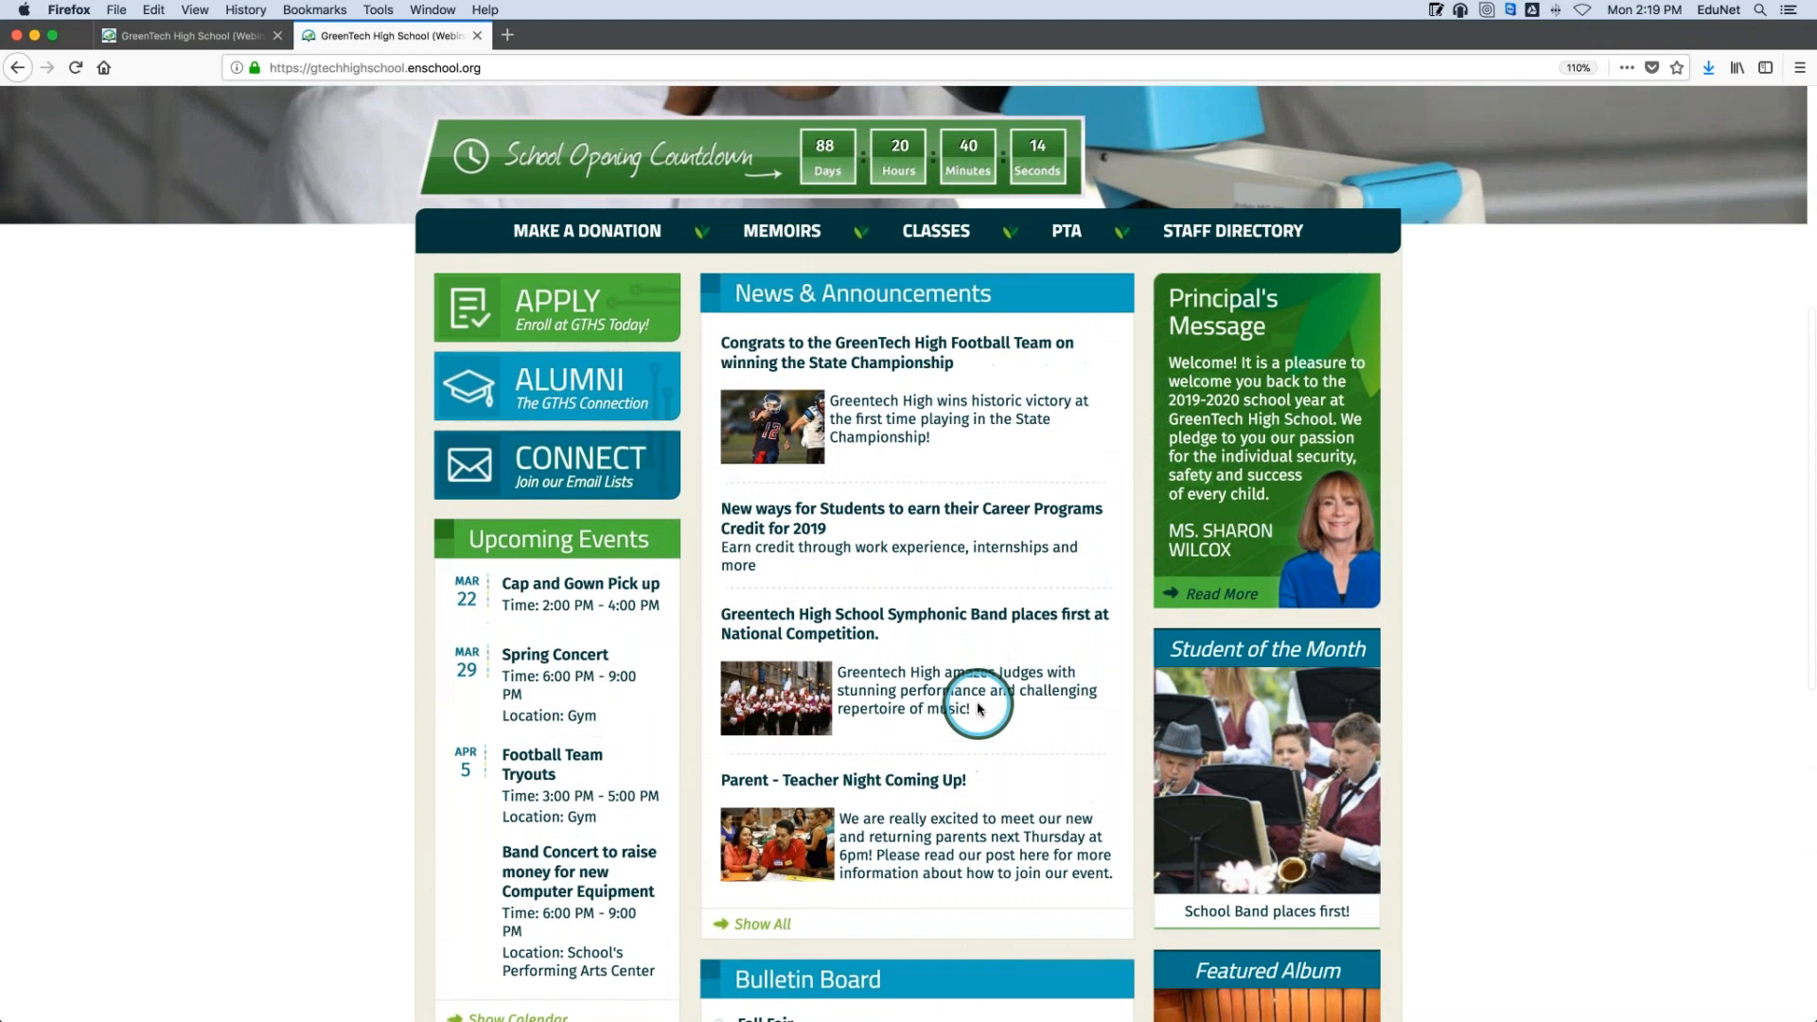
pyautogui.scroll(3, 977, 708)
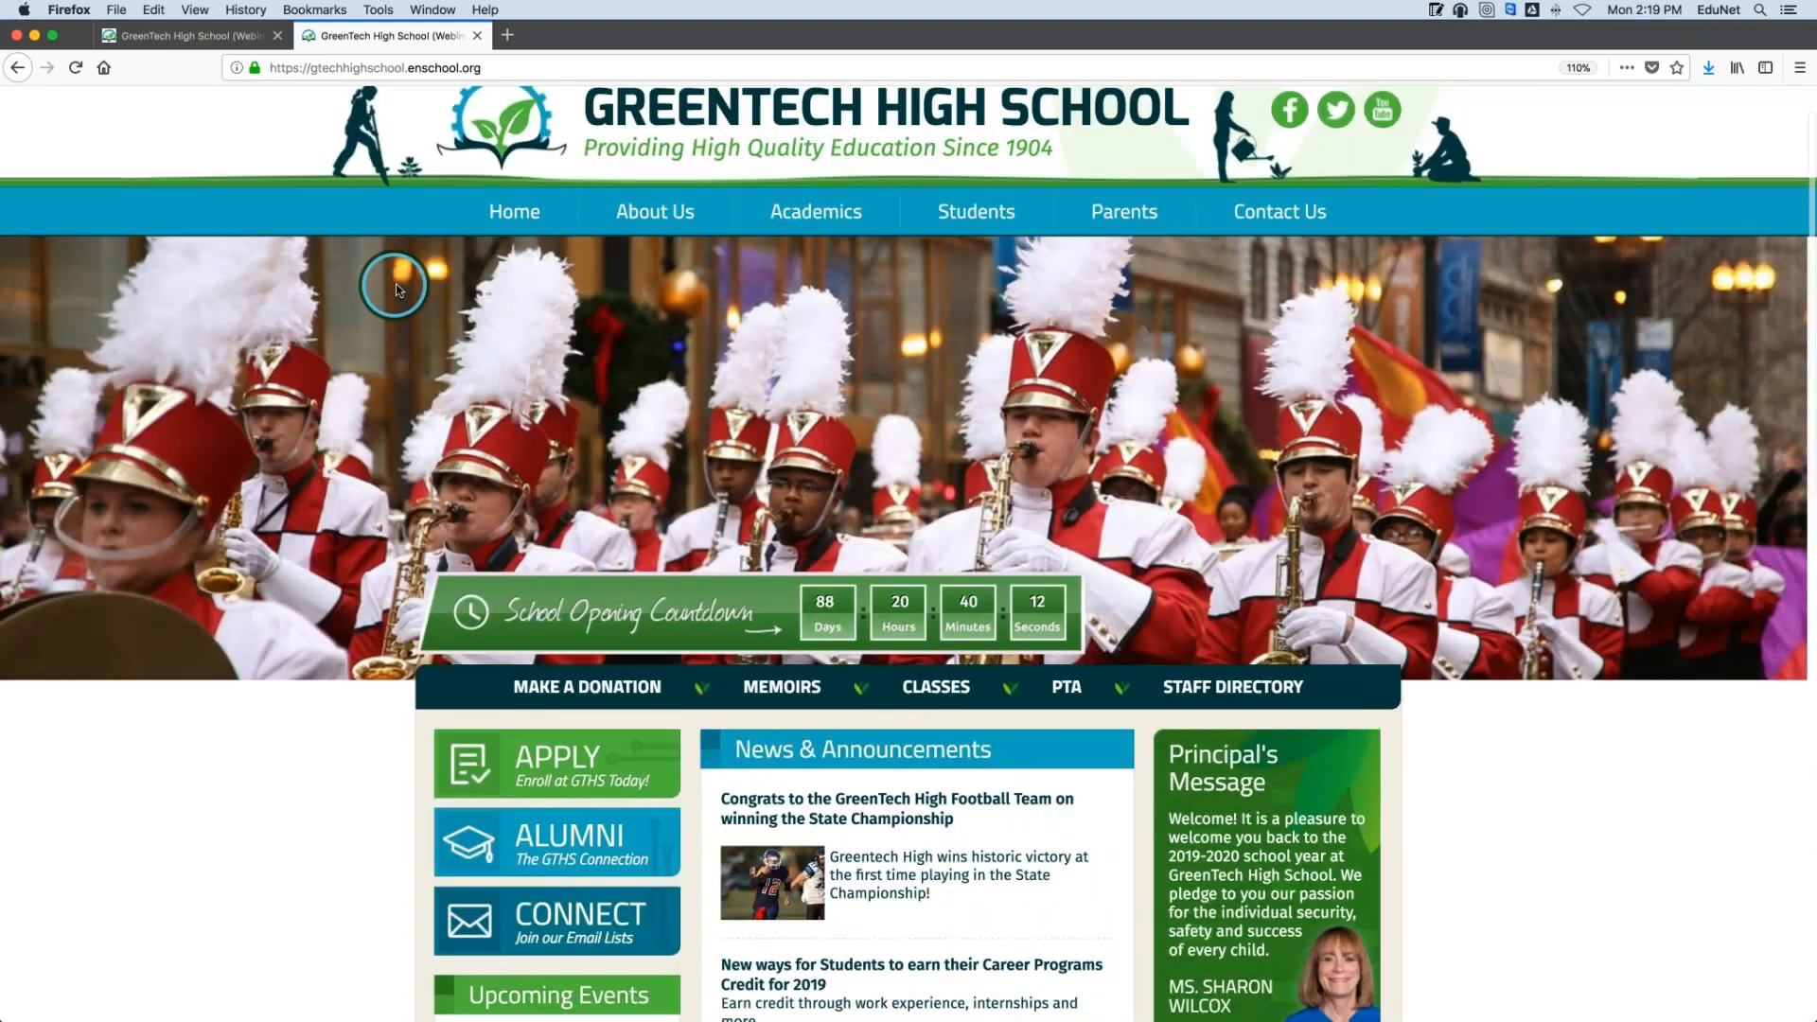
pyautogui.scroll(1, 946, 436)
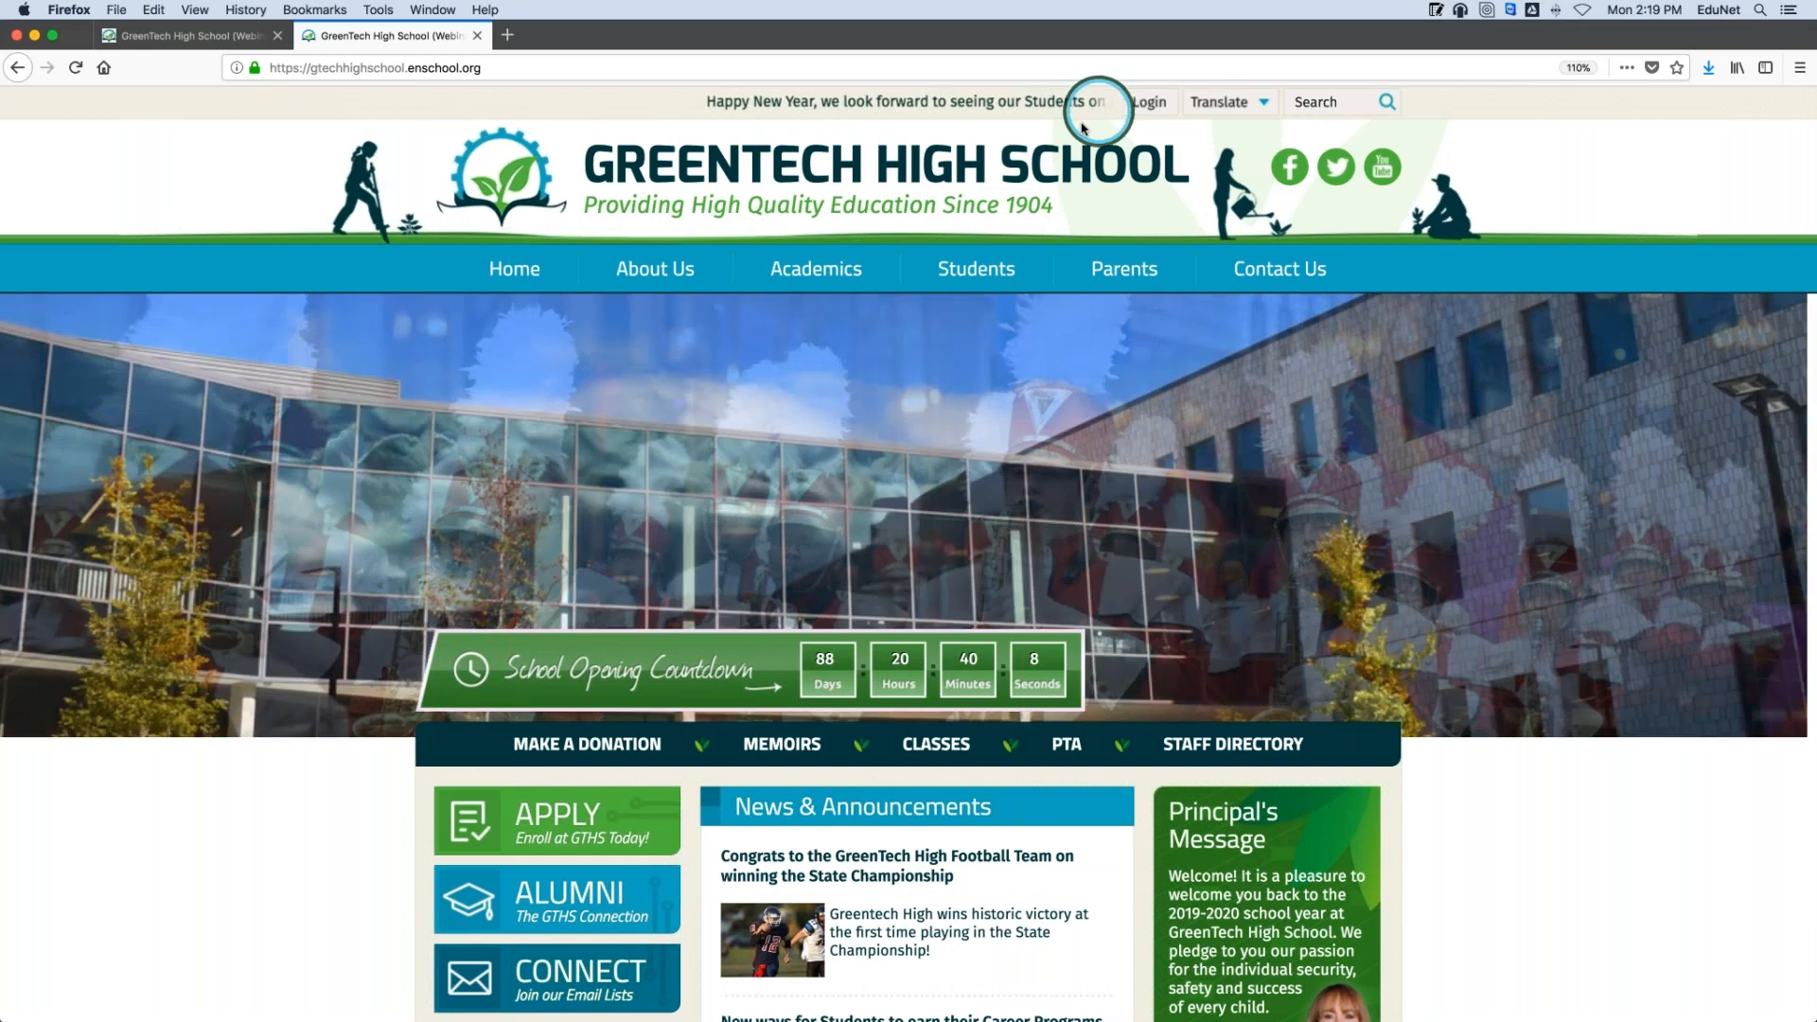
pyautogui.moveTo(977, 269)
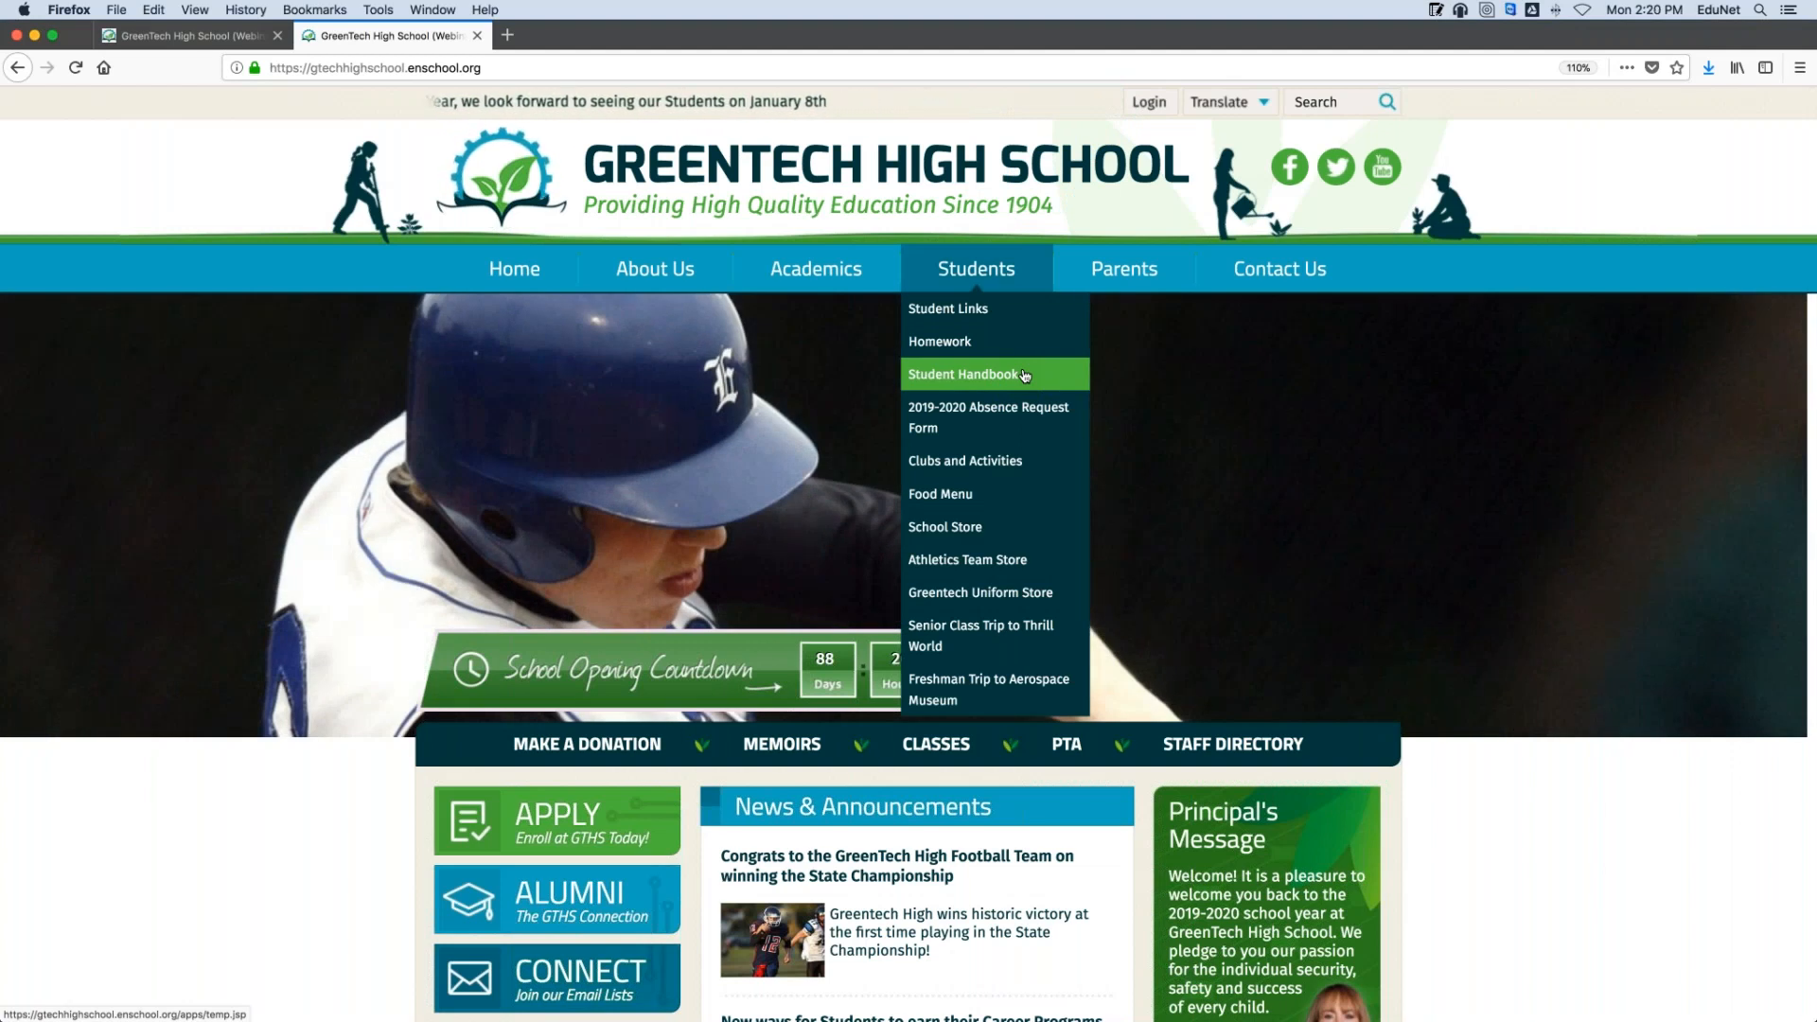
pyautogui.scroll(-5, 447, 369)
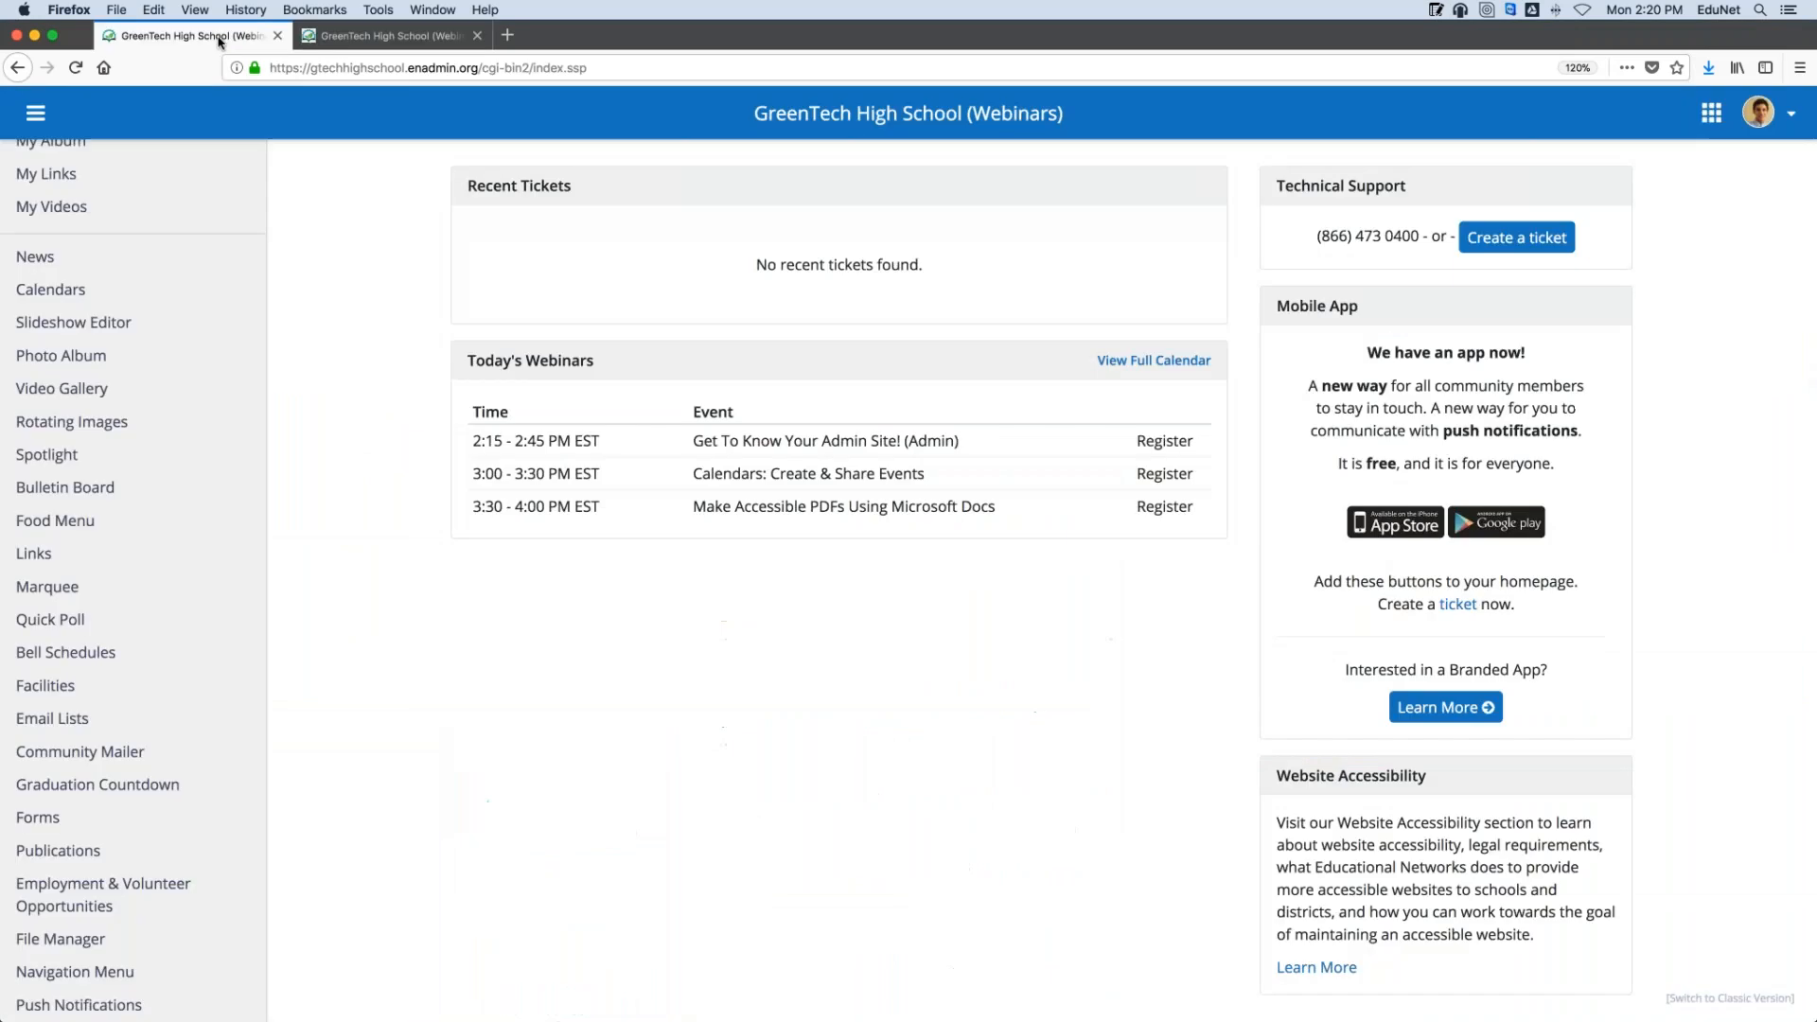
# Locate the Navigation Menu module on the admin site and compare it with the public website's main navigation
pyautogui.click(218, 35)
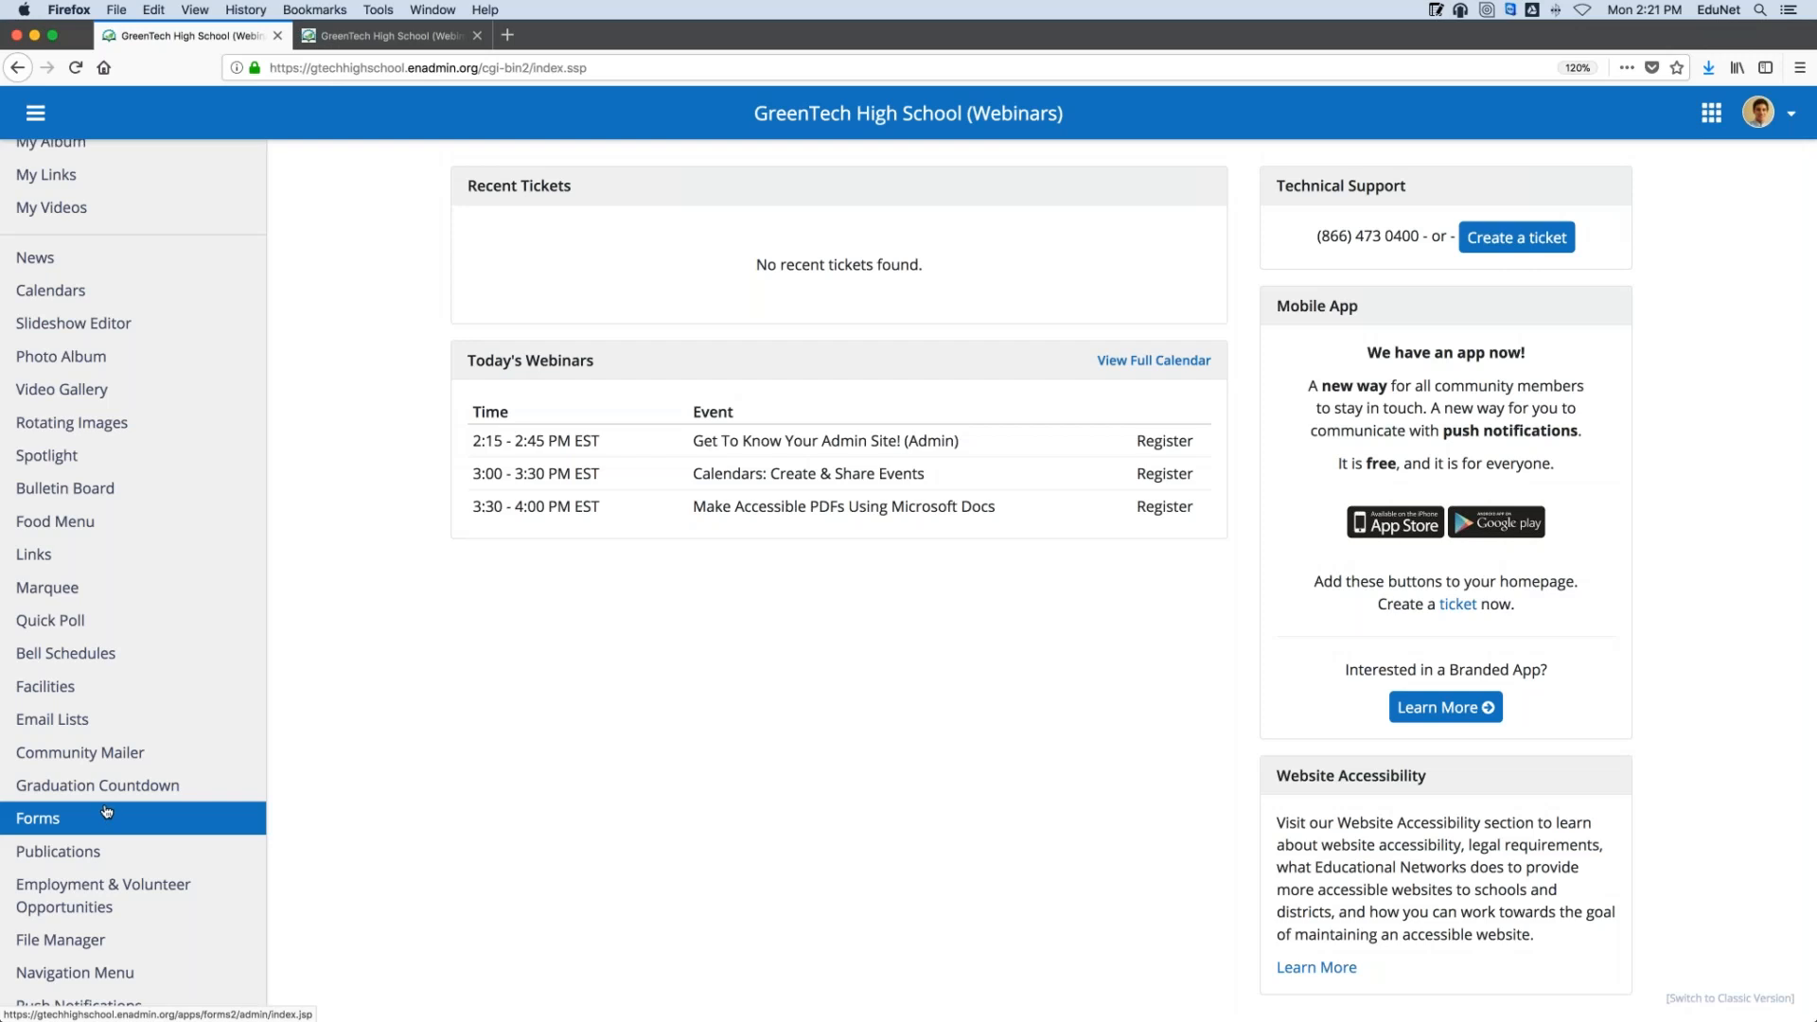
pyautogui.scroll(-3, 106, 811)
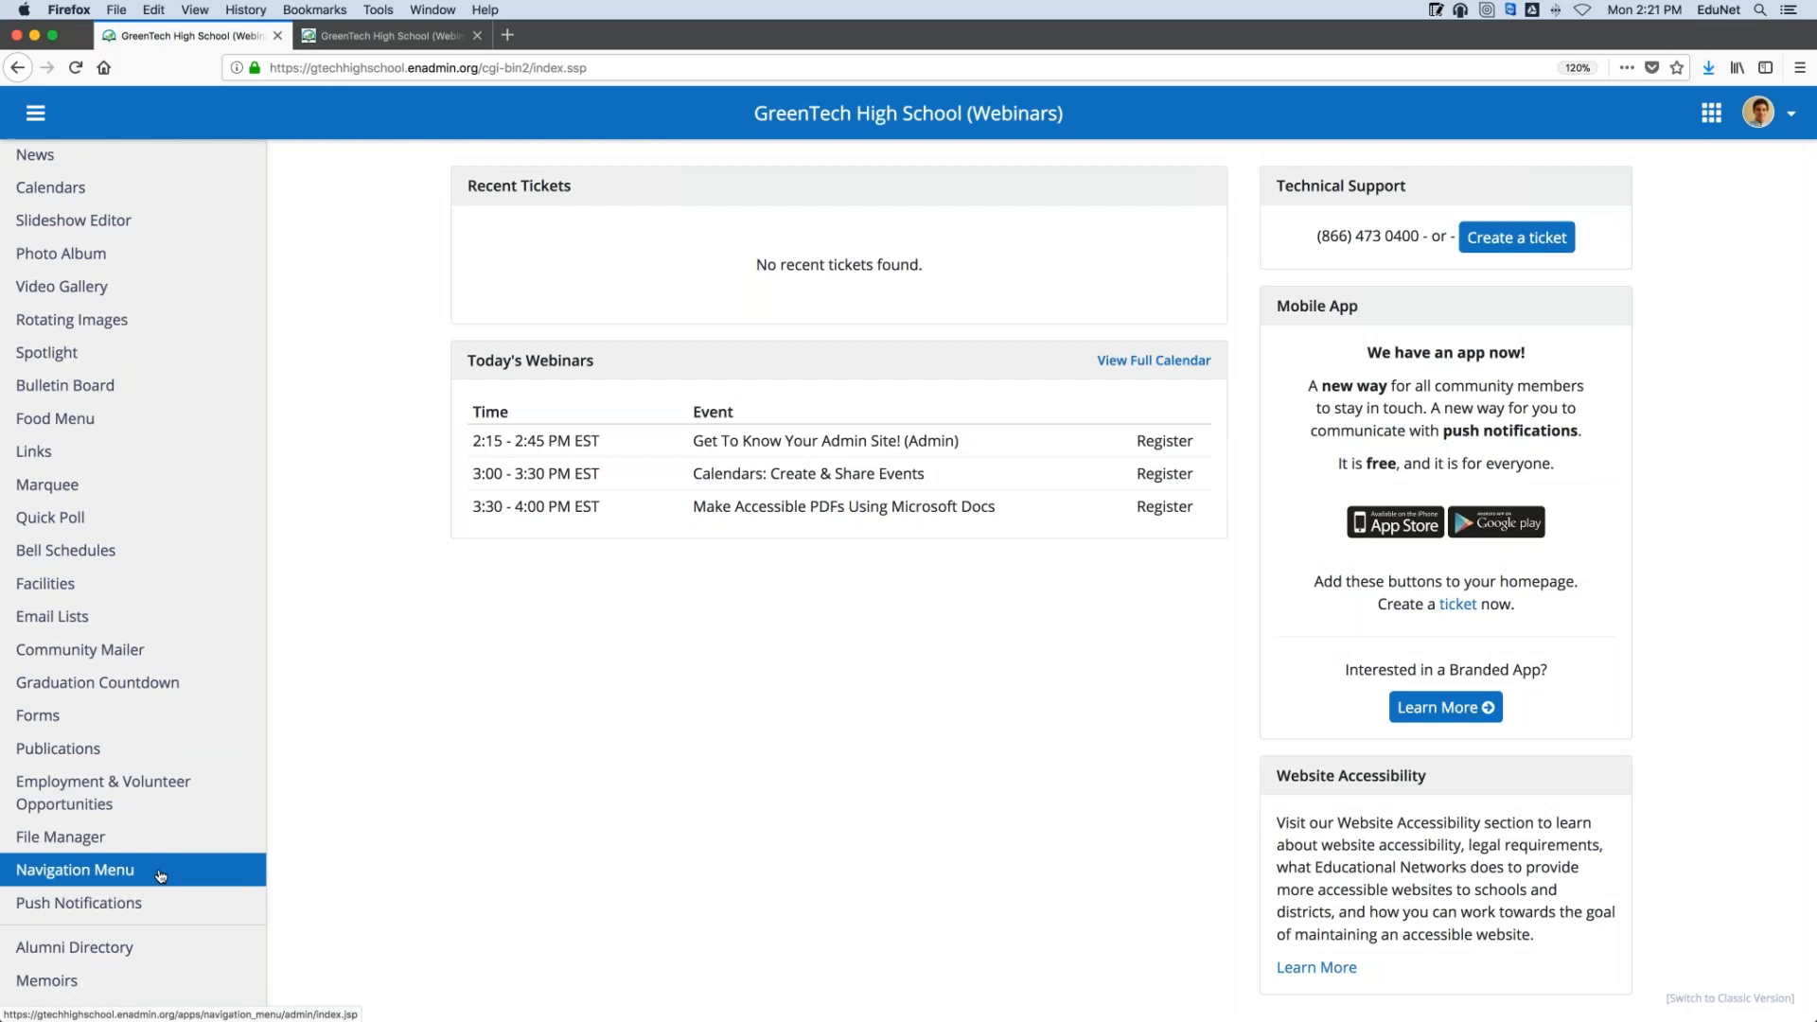
pyautogui.scroll(1, 161, 875)
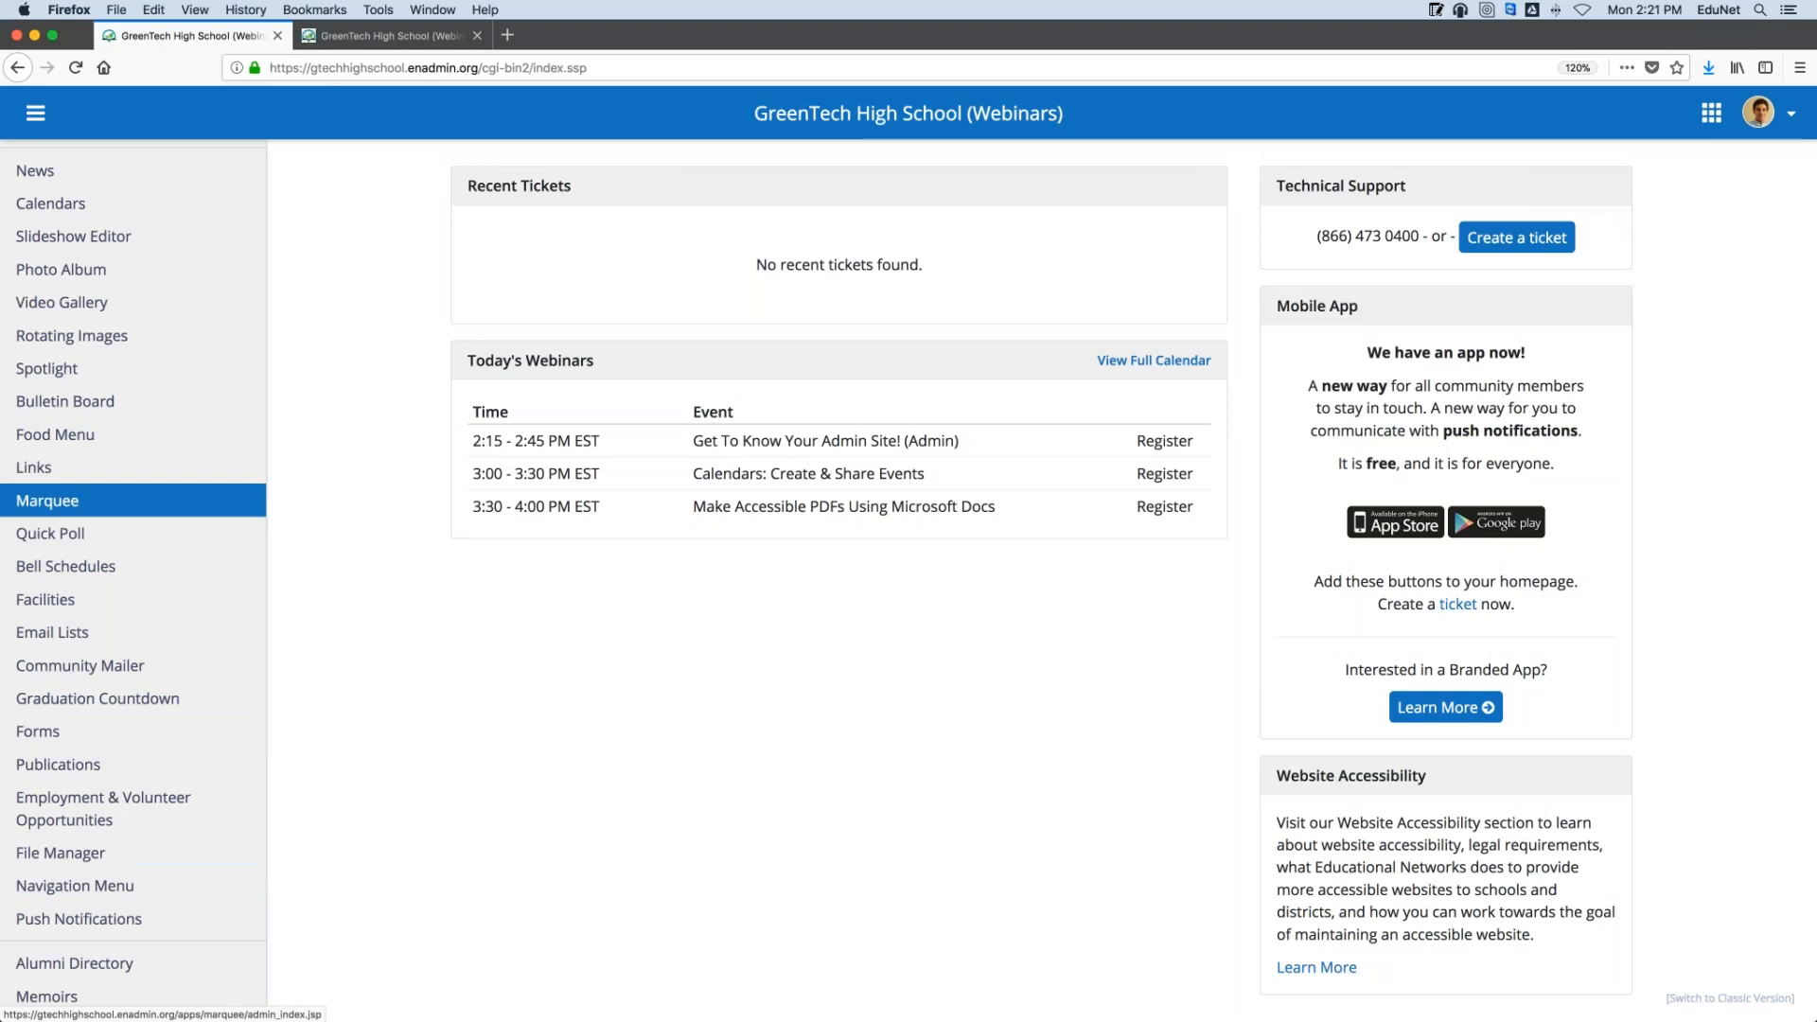
pyautogui.click(388, 35)
pyautogui.scroll(5, 450, 193)
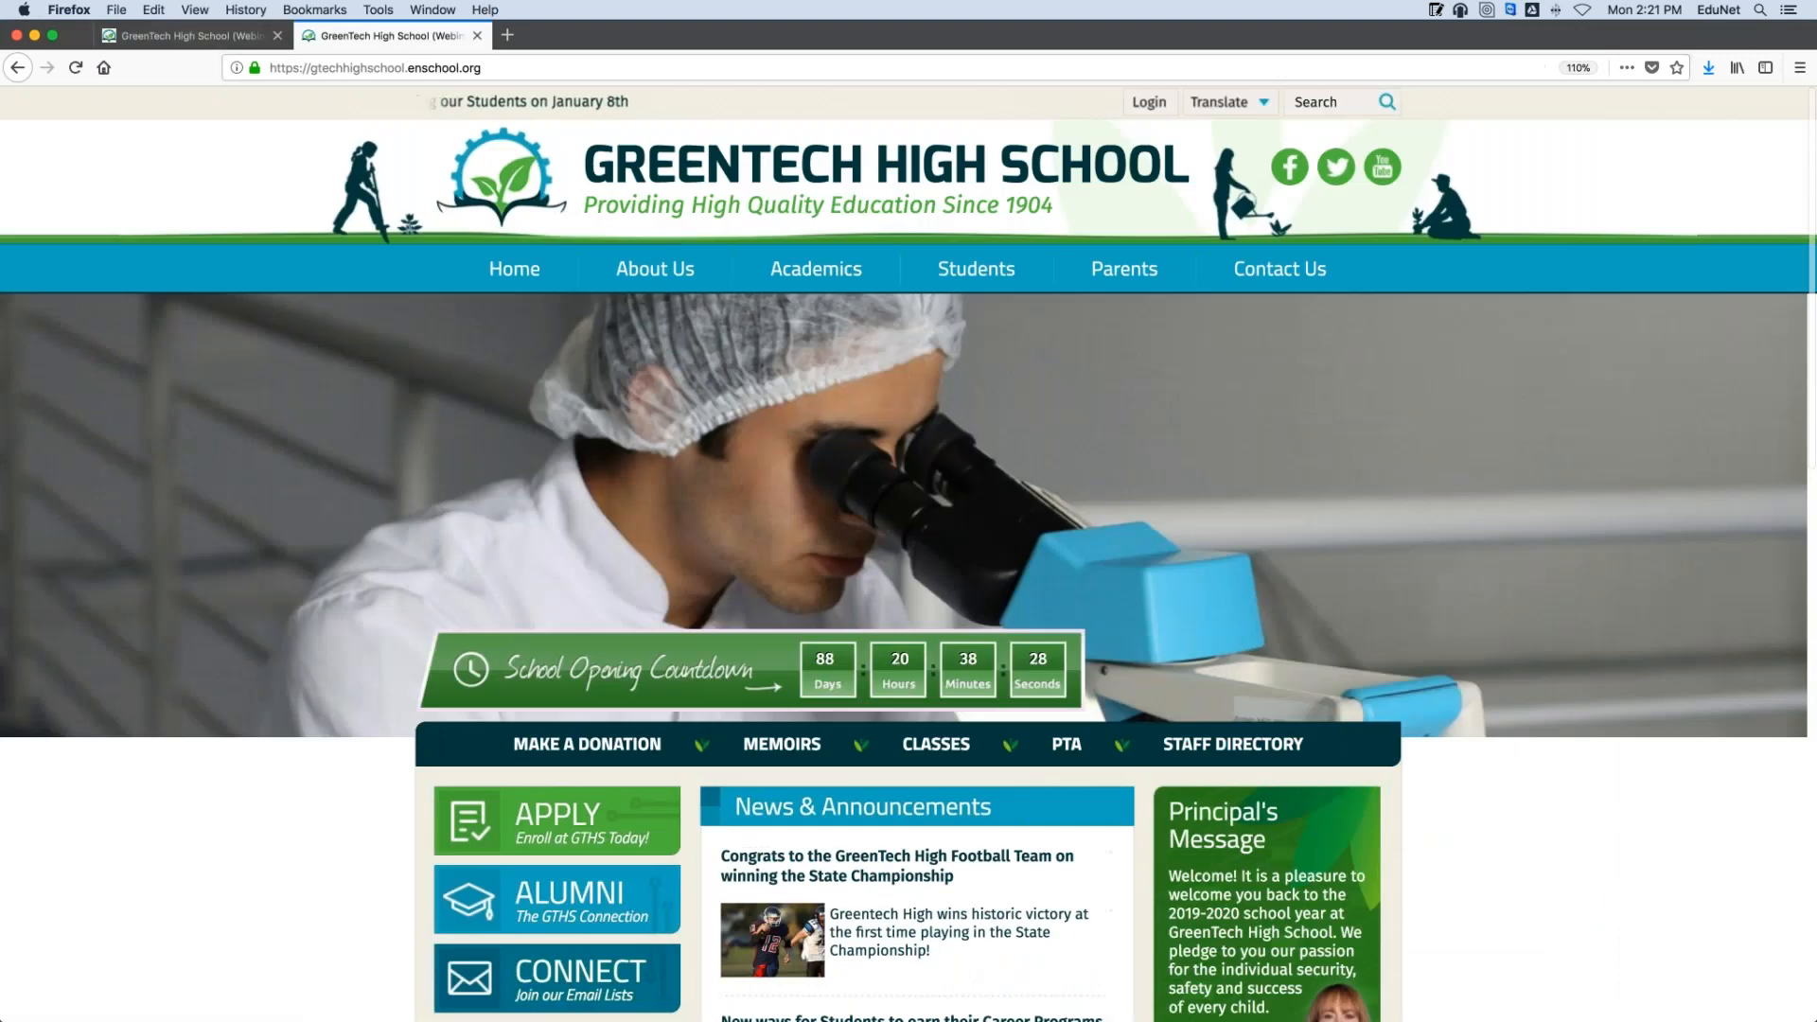
pyautogui.moveTo(989, 284)
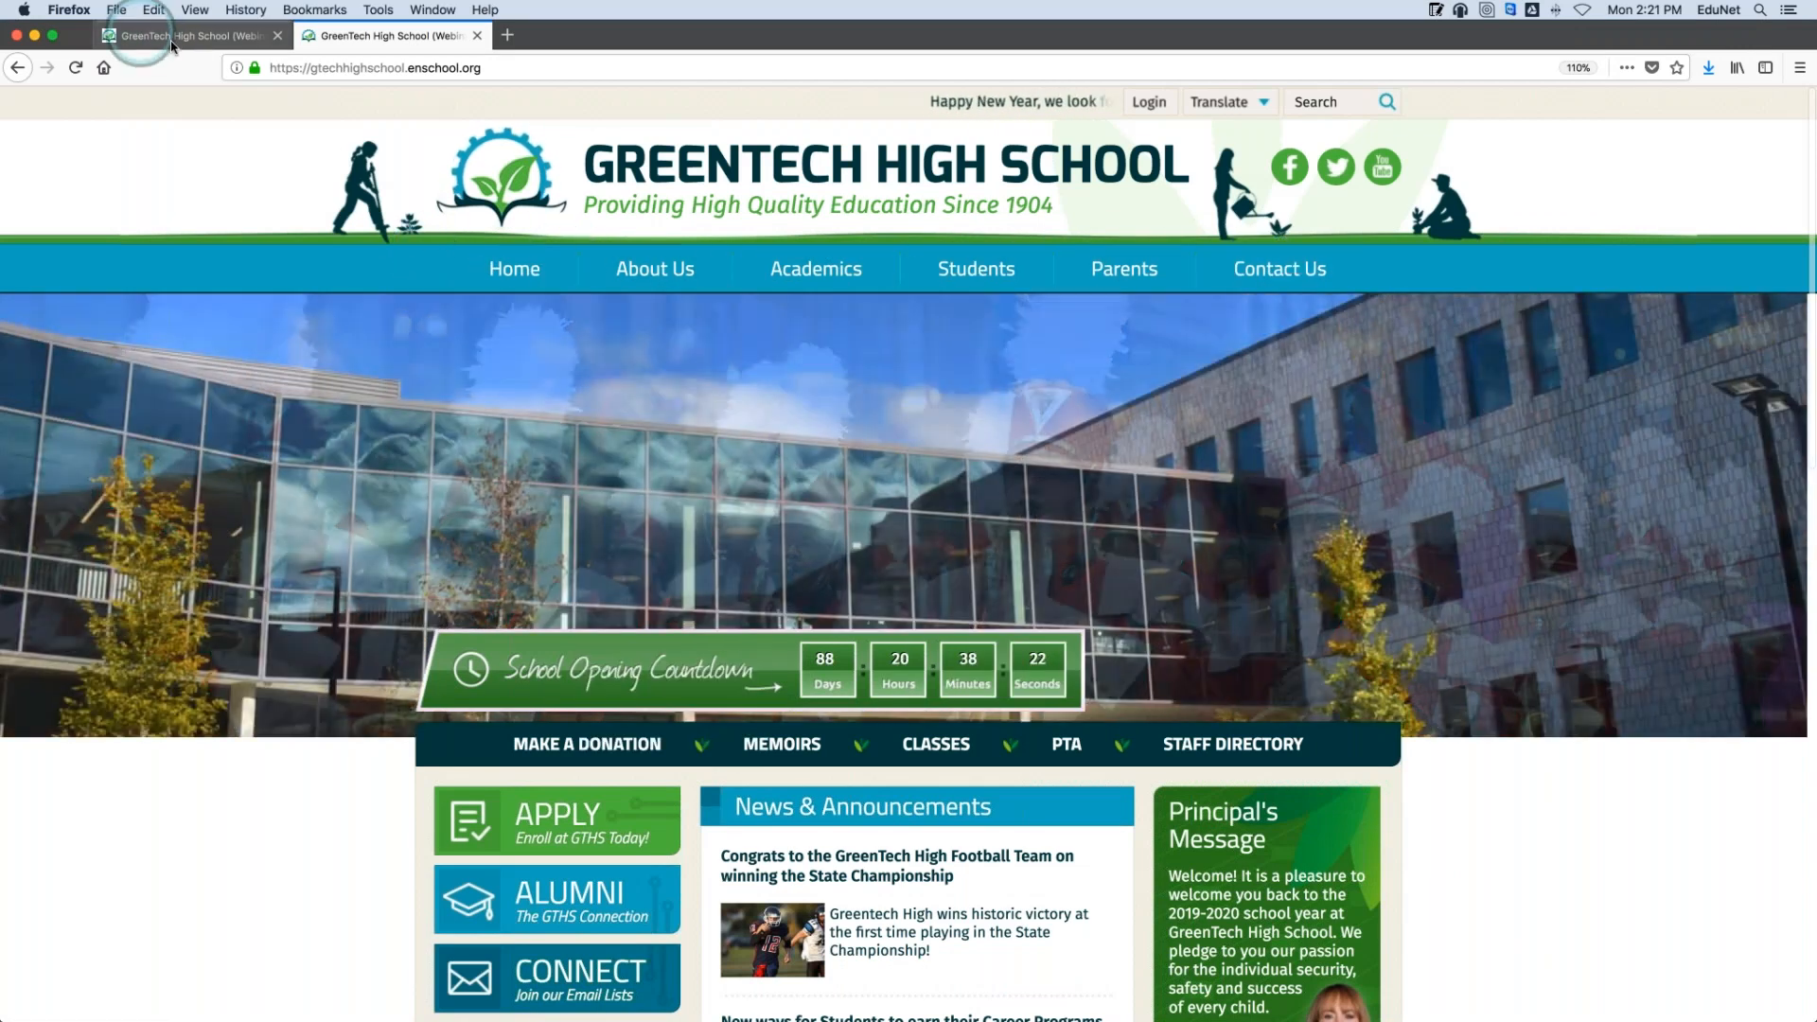
# Return to the admin site and examine its modules, including Push Notifications, Employment & Volunteer Opportunities, department sections, Users and Stores
pyautogui.click(185, 35)
pyautogui.scroll(-6, 61, 447)
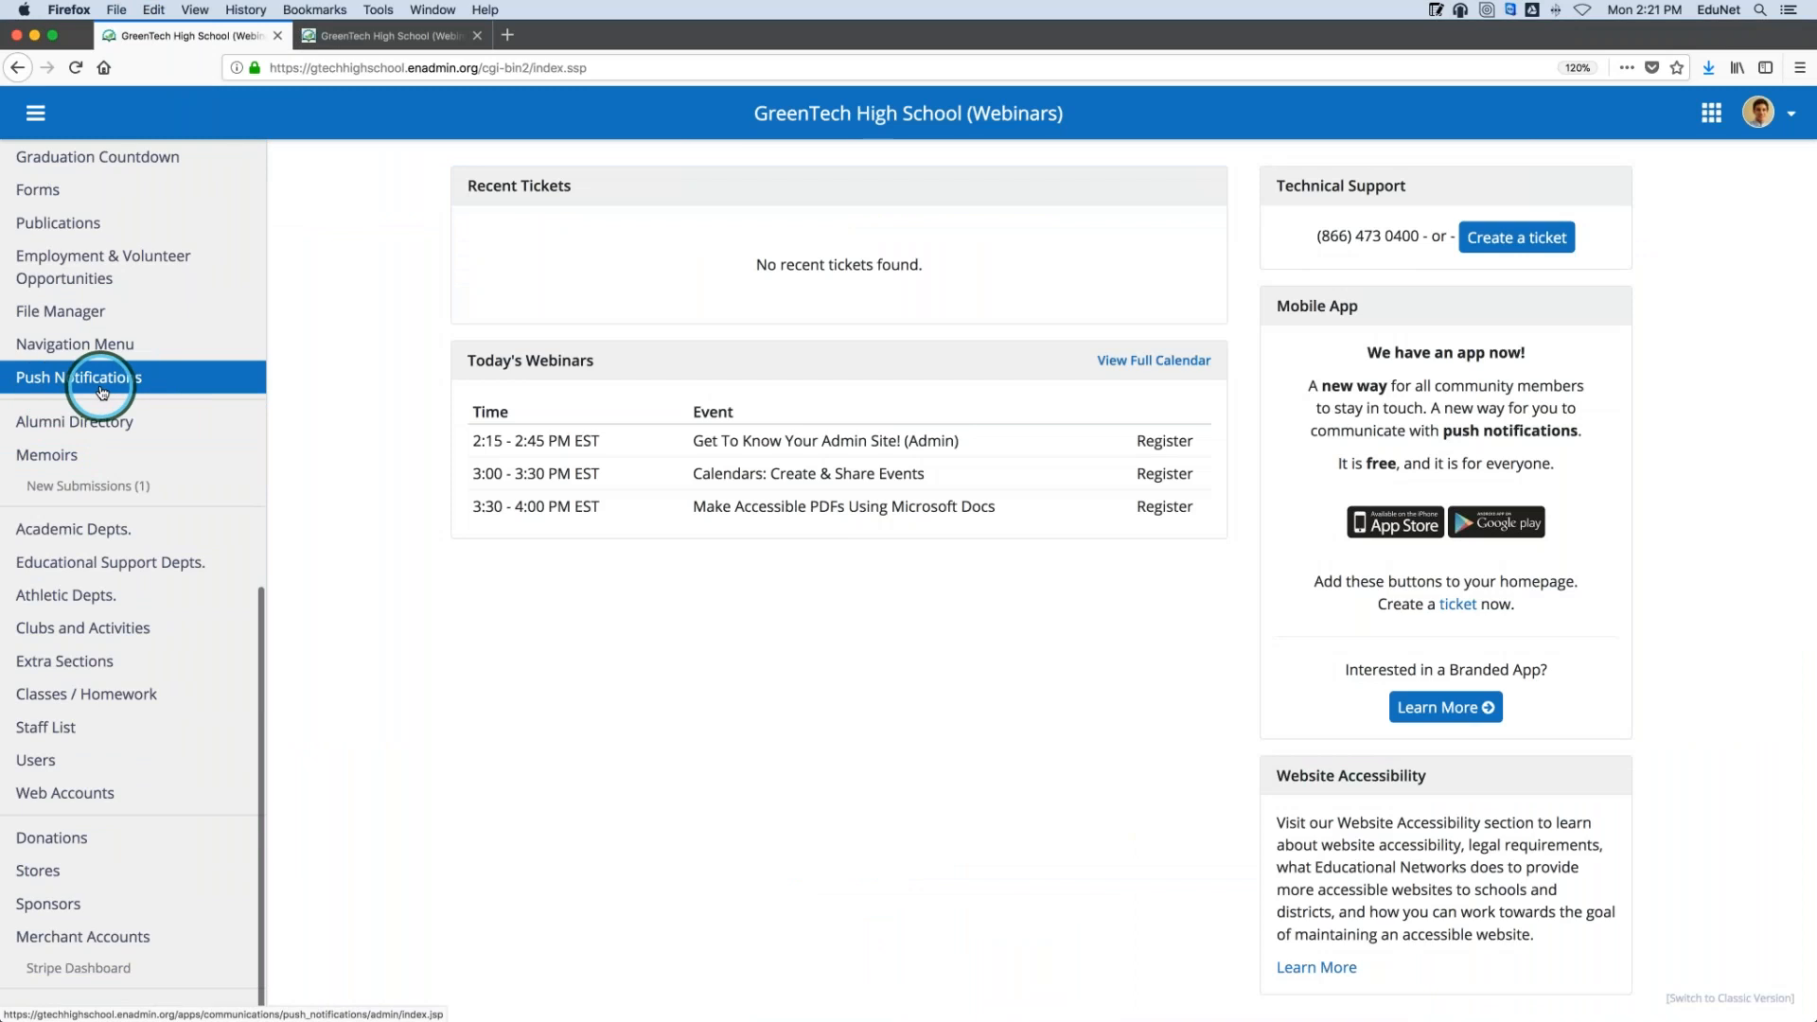
pyautogui.click(102, 391)
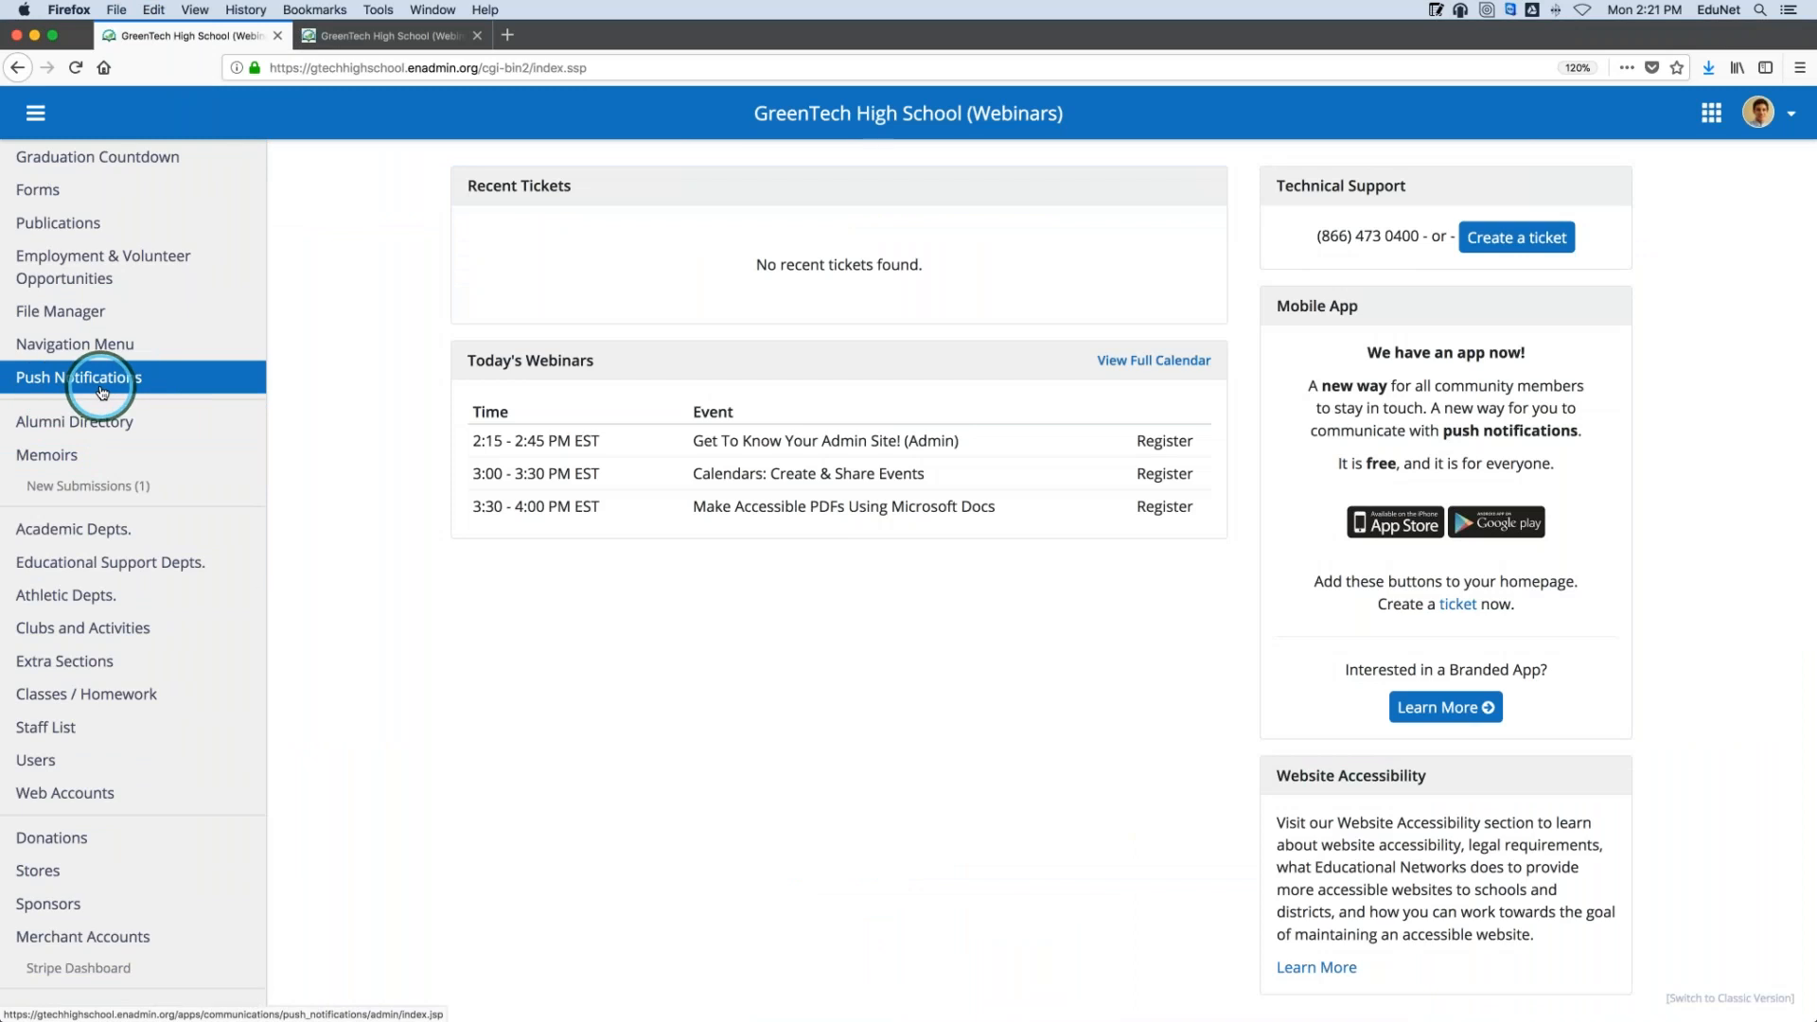
pyautogui.scroll(6, 109, 388)
pyautogui.scroll(3, 109, 388)
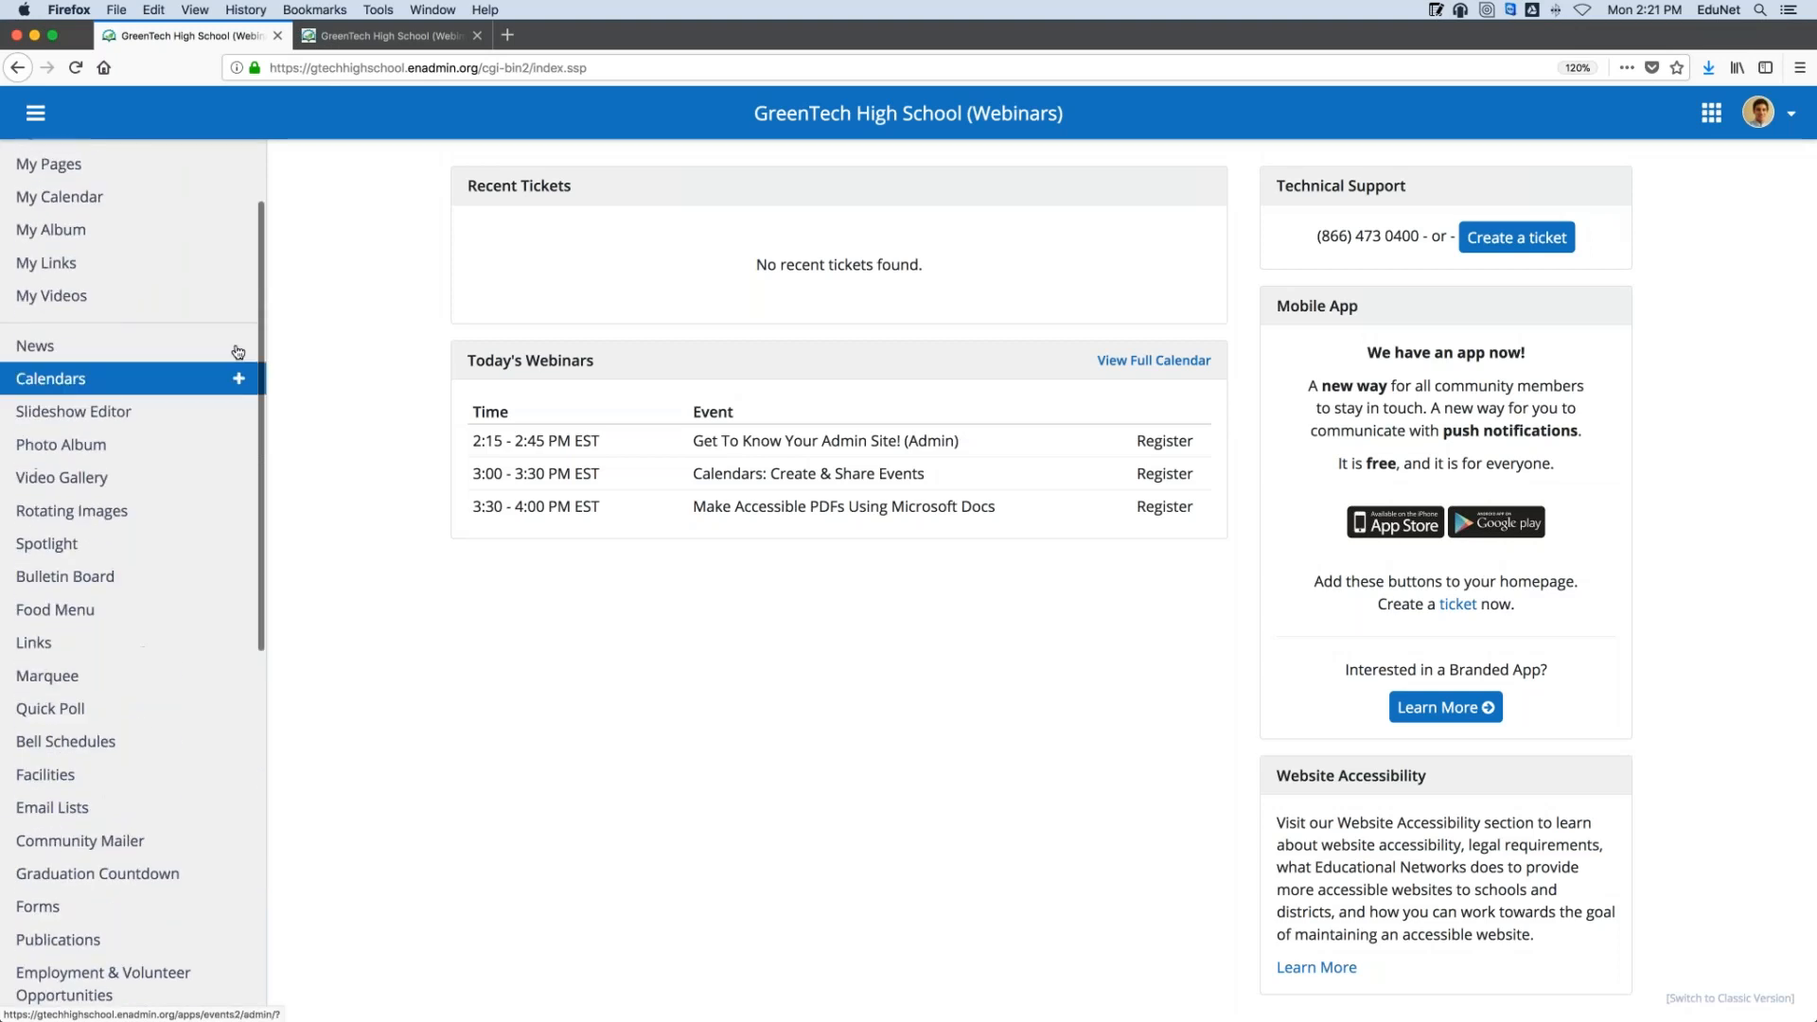
pyautogui.click(52, 864)
pyautogui.scroll(-3, 52, 876)
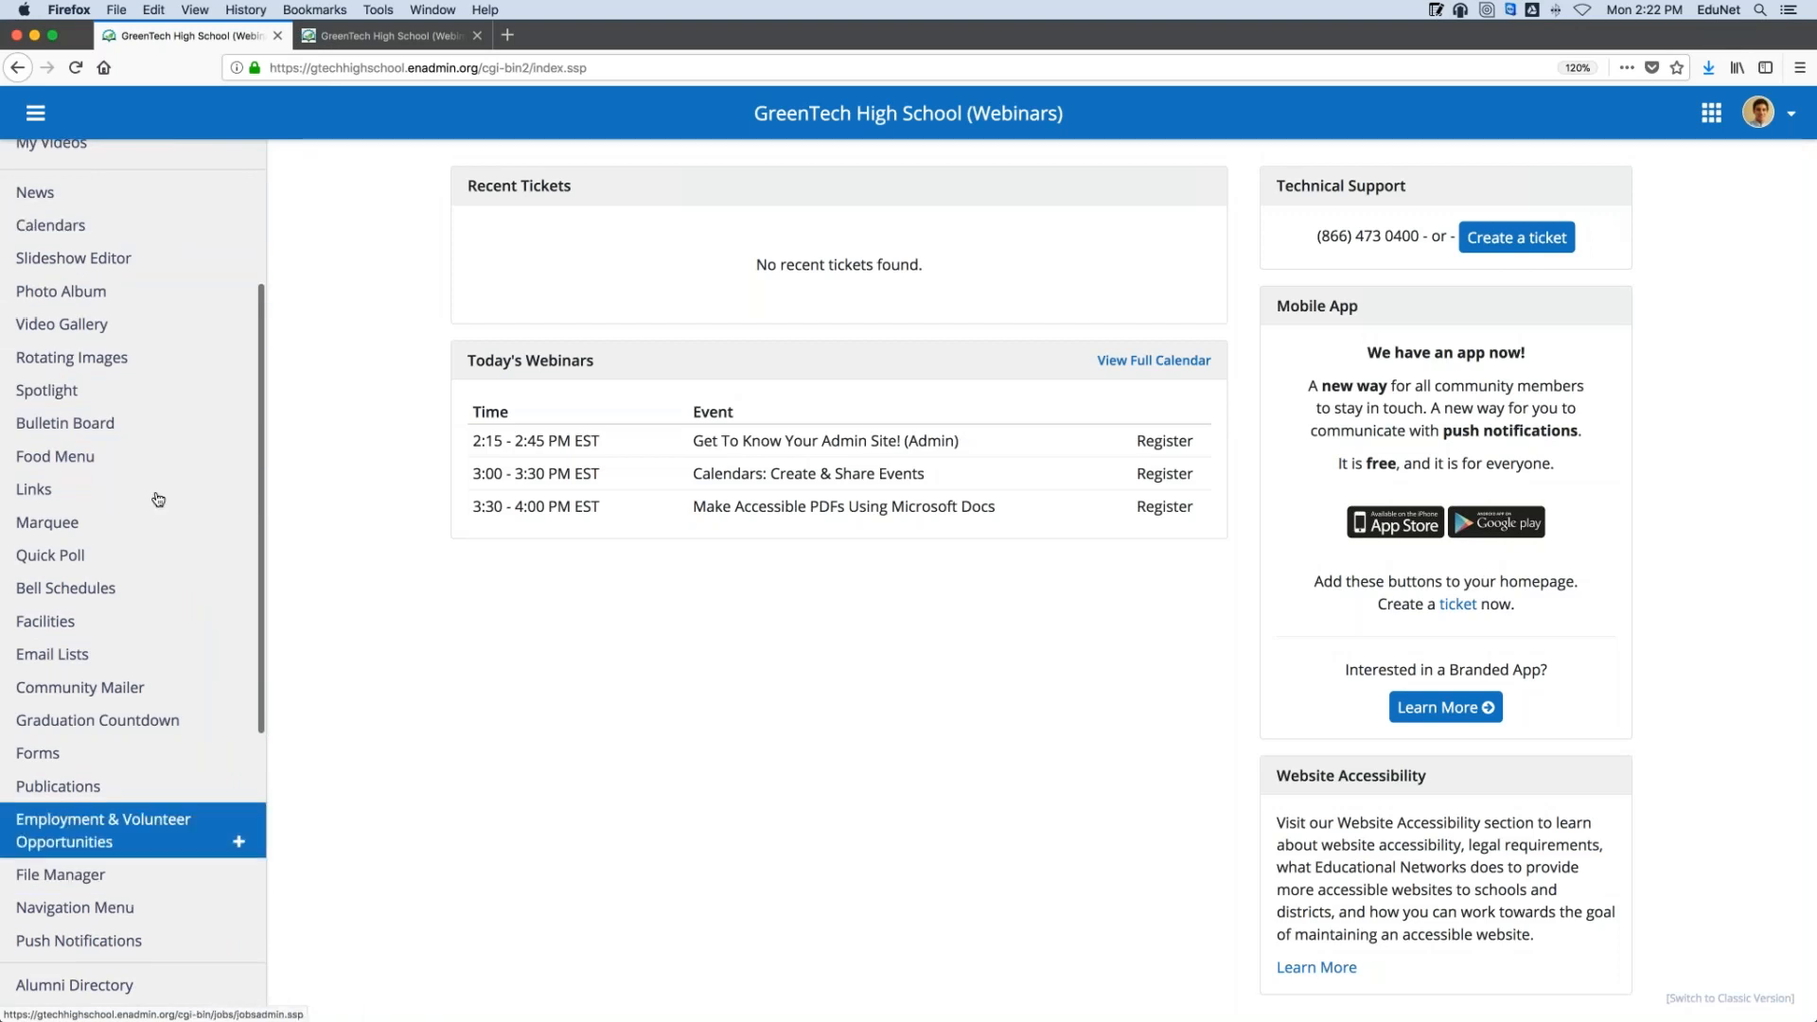
pyautogui.scroll(-1, 166, 559)
pyautogui.scroll(-10, 167, 560)
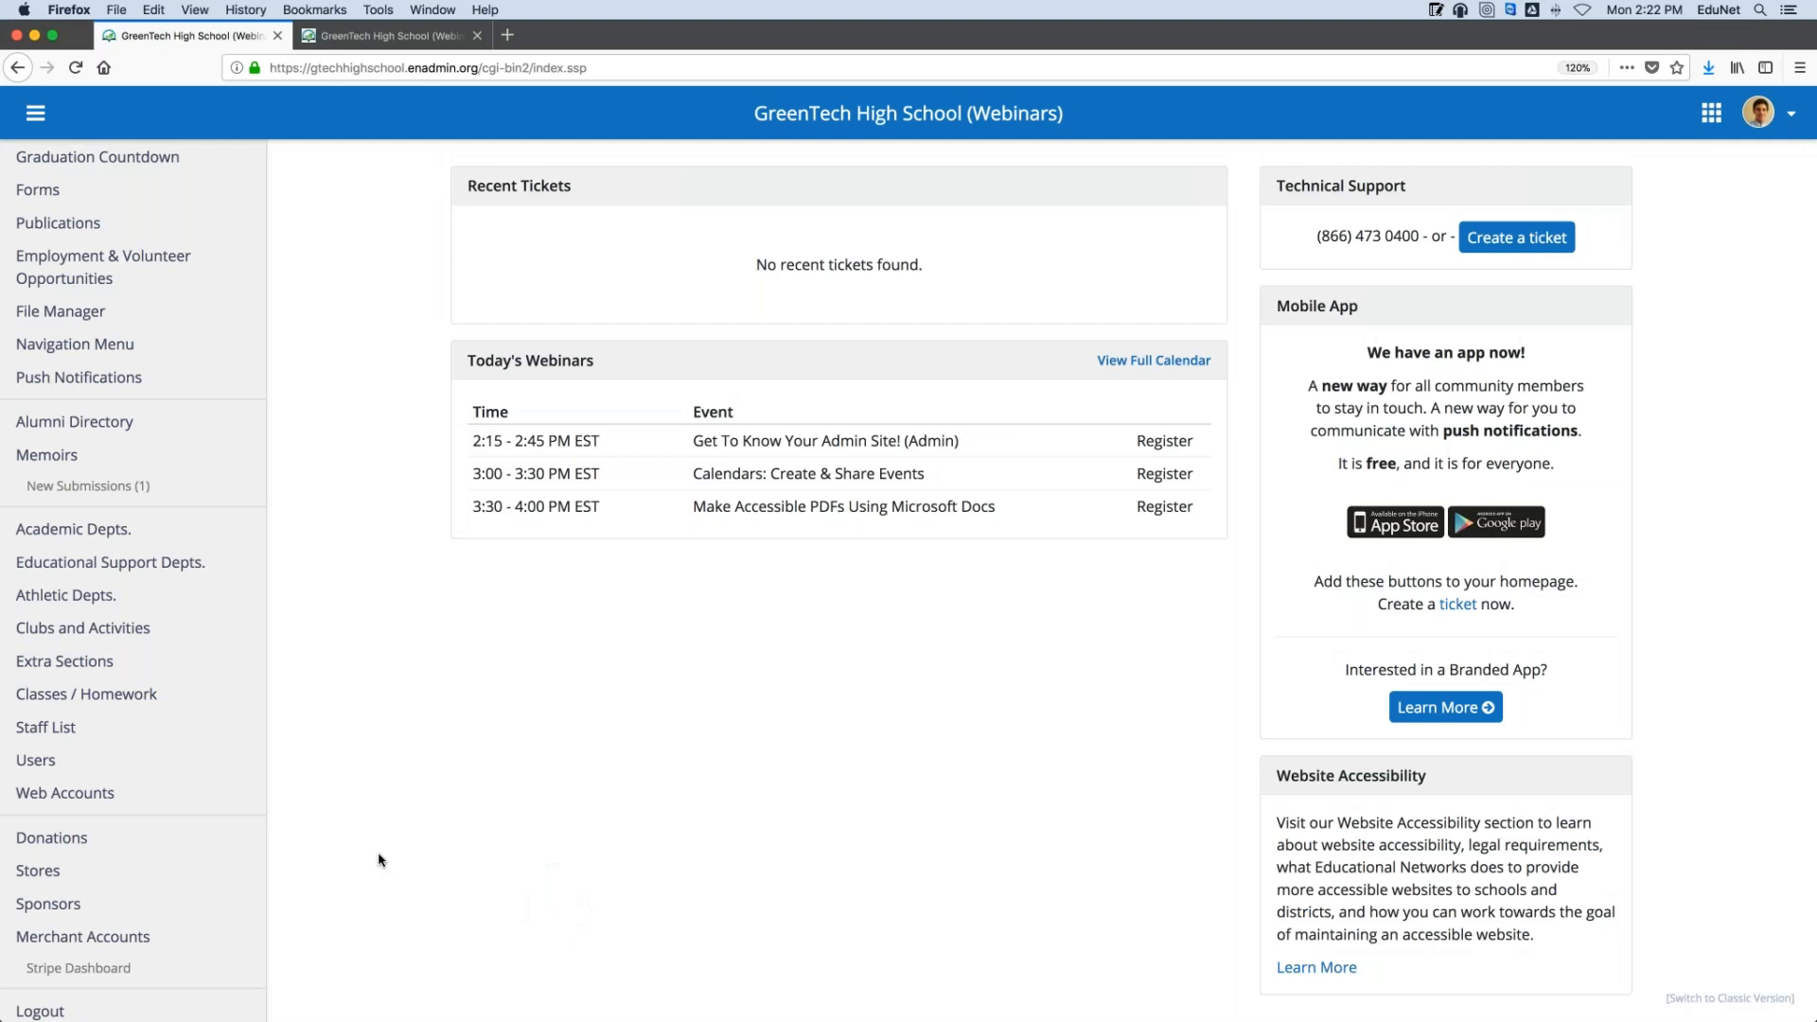
pyautogui.scroll(1, 211, 781)
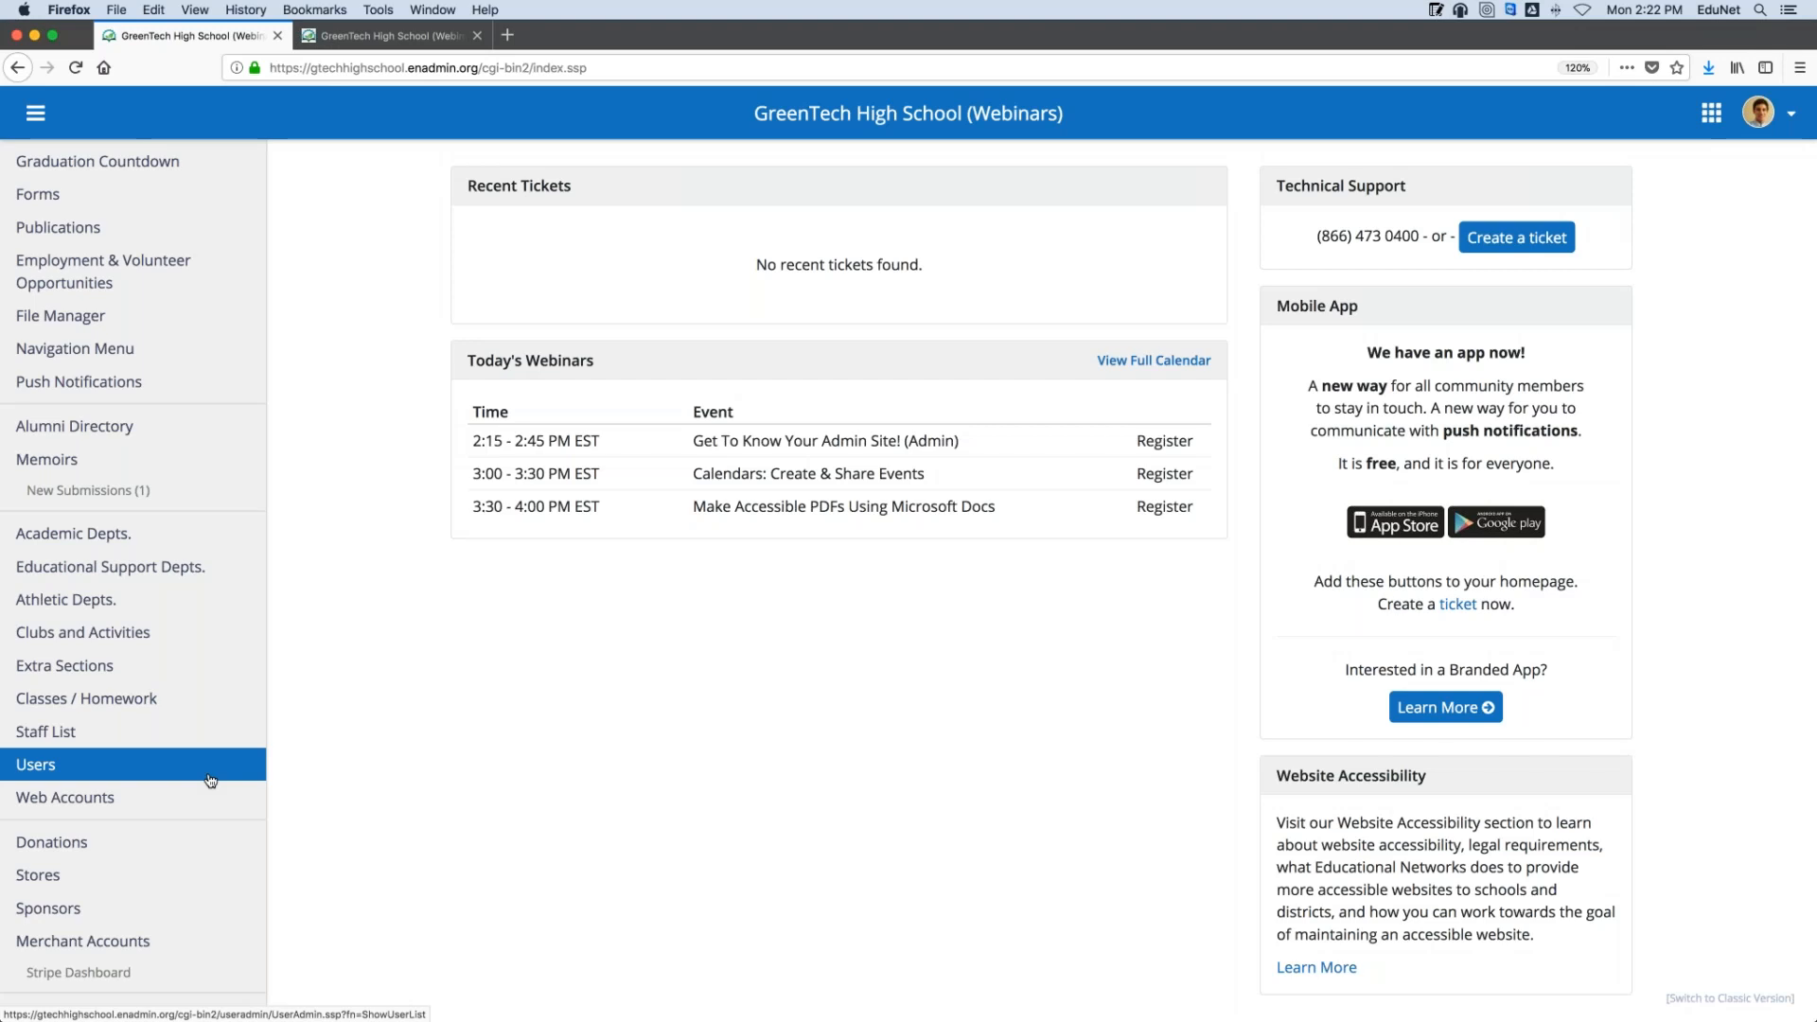
# Open the list of all users, expand the My Stuff group and look through the user accounts
pyautogui.click(208, 778)
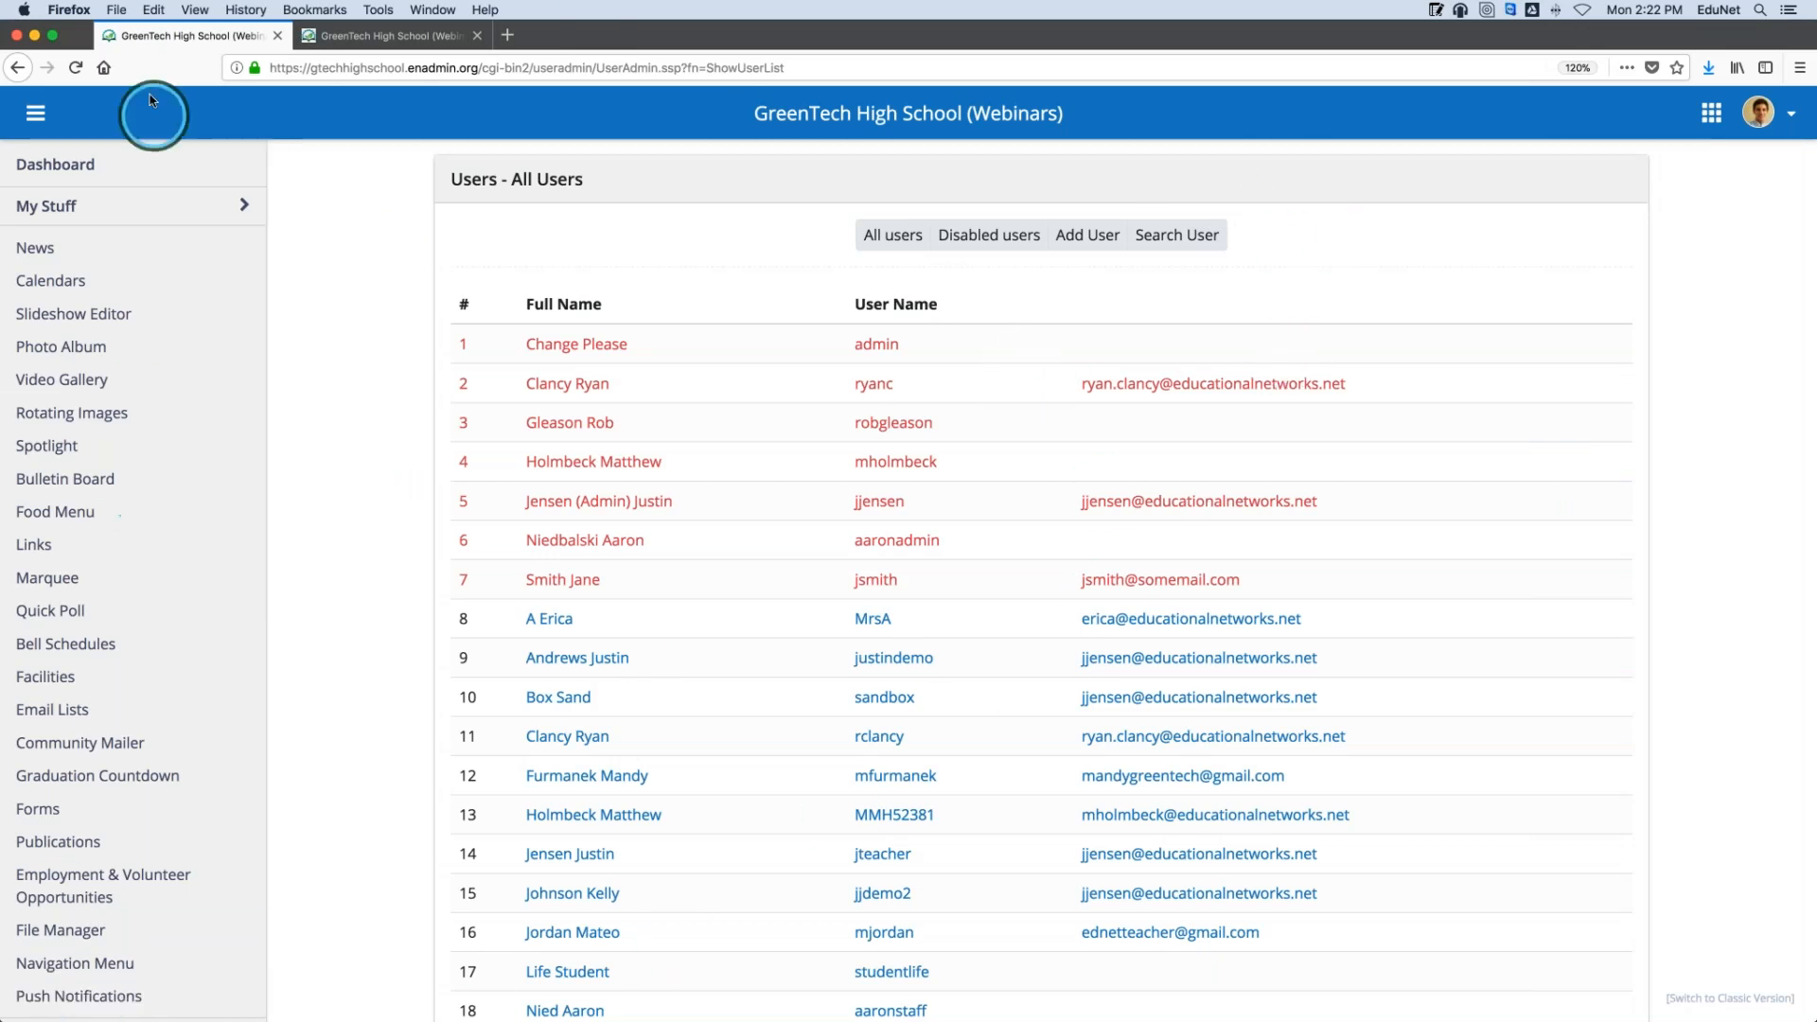
pyautogui.scroll(-5, 142, 383)
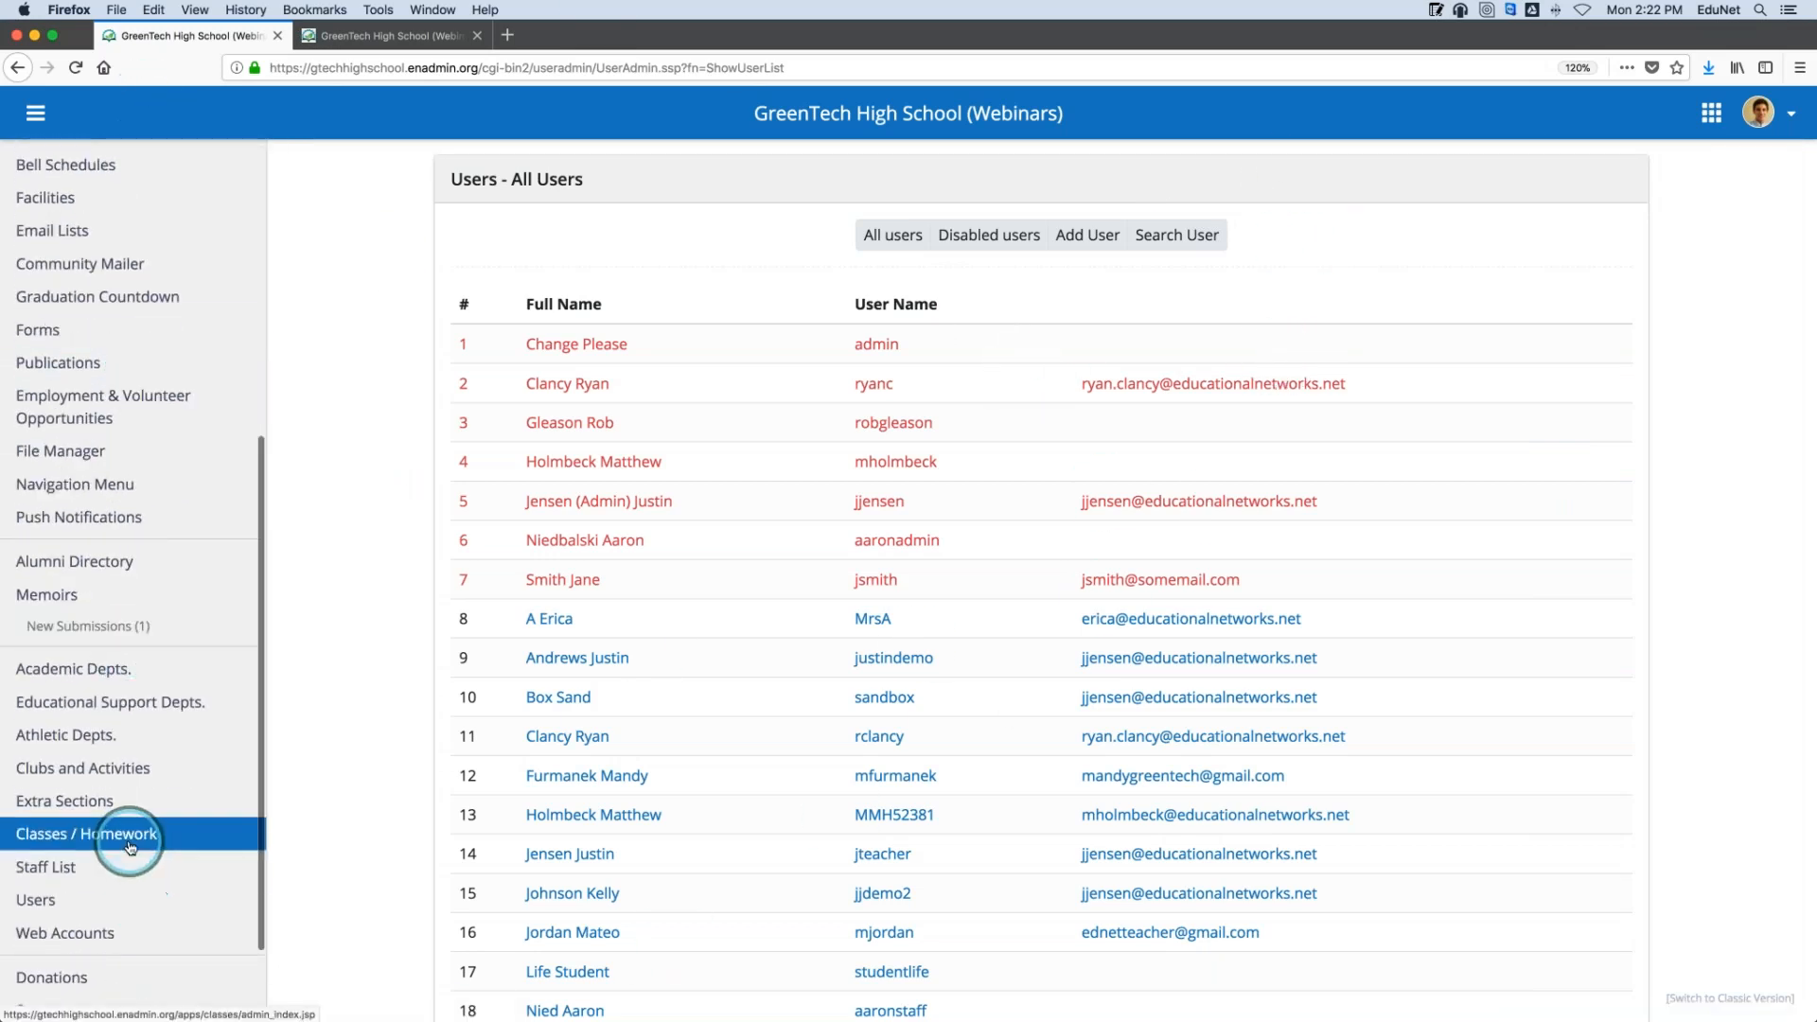
pyautogui.scroll(5, 130, 729)
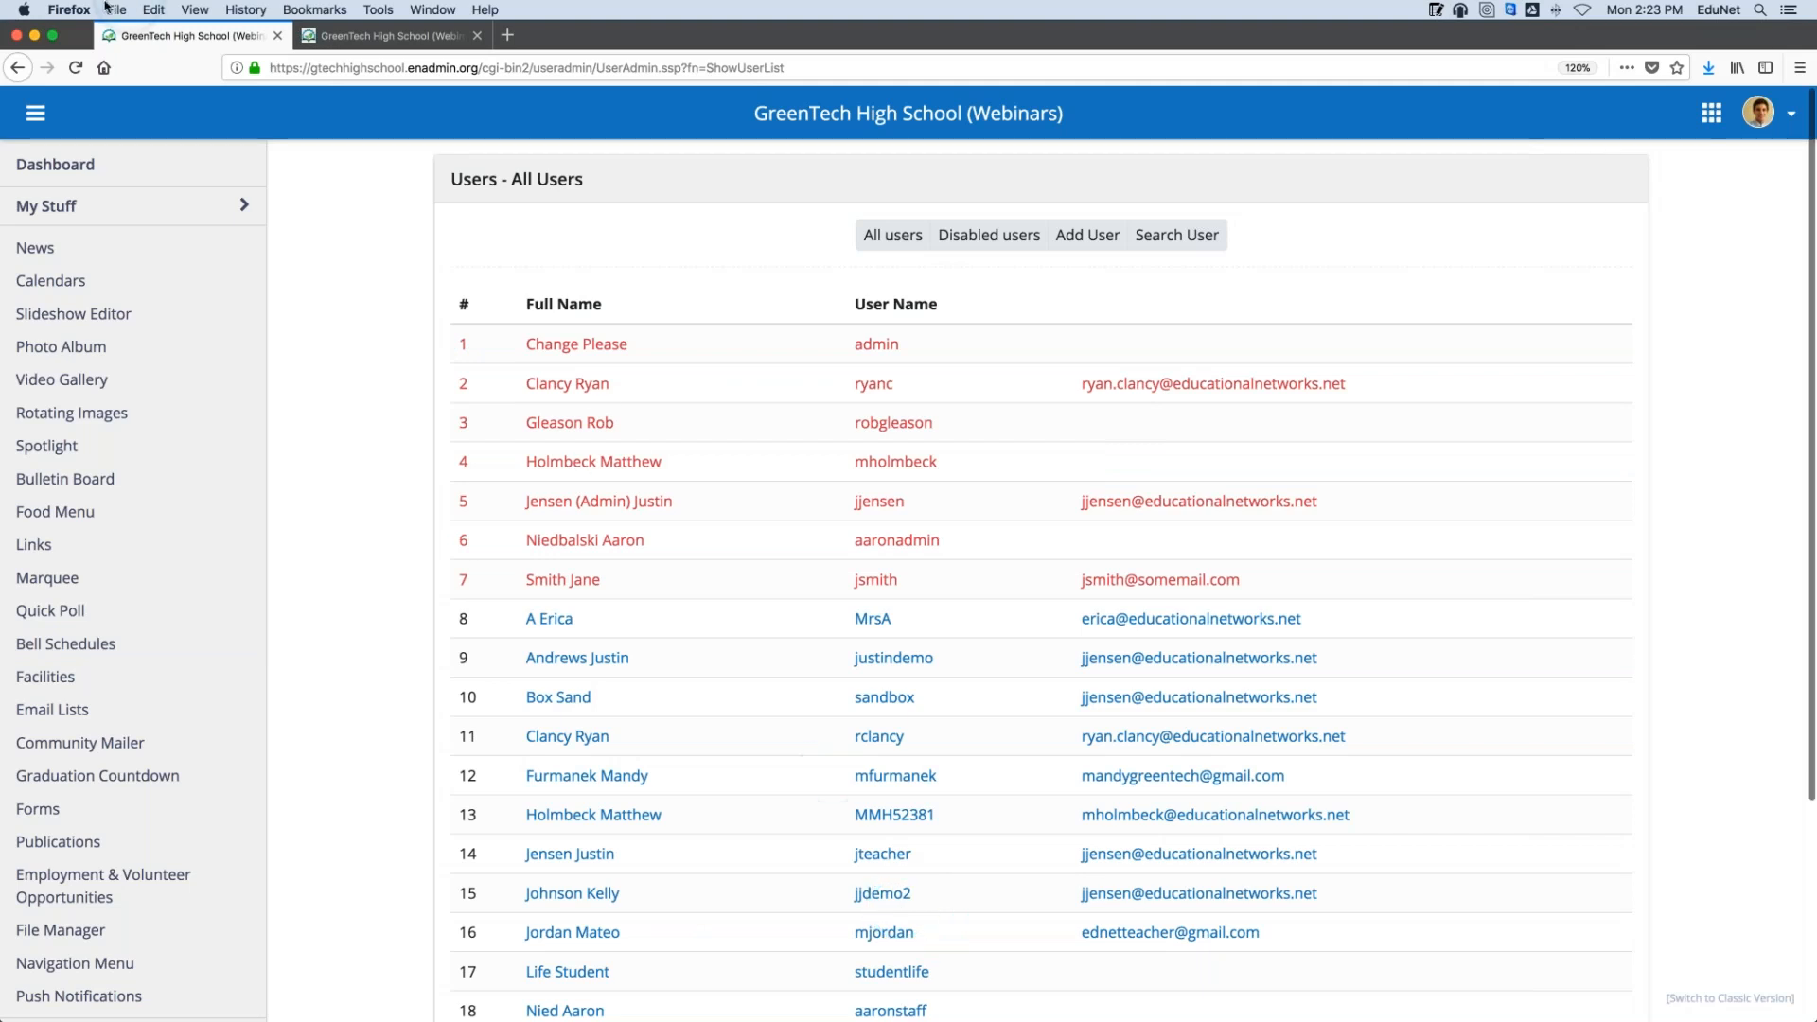
pyautogui.click(109, 207)
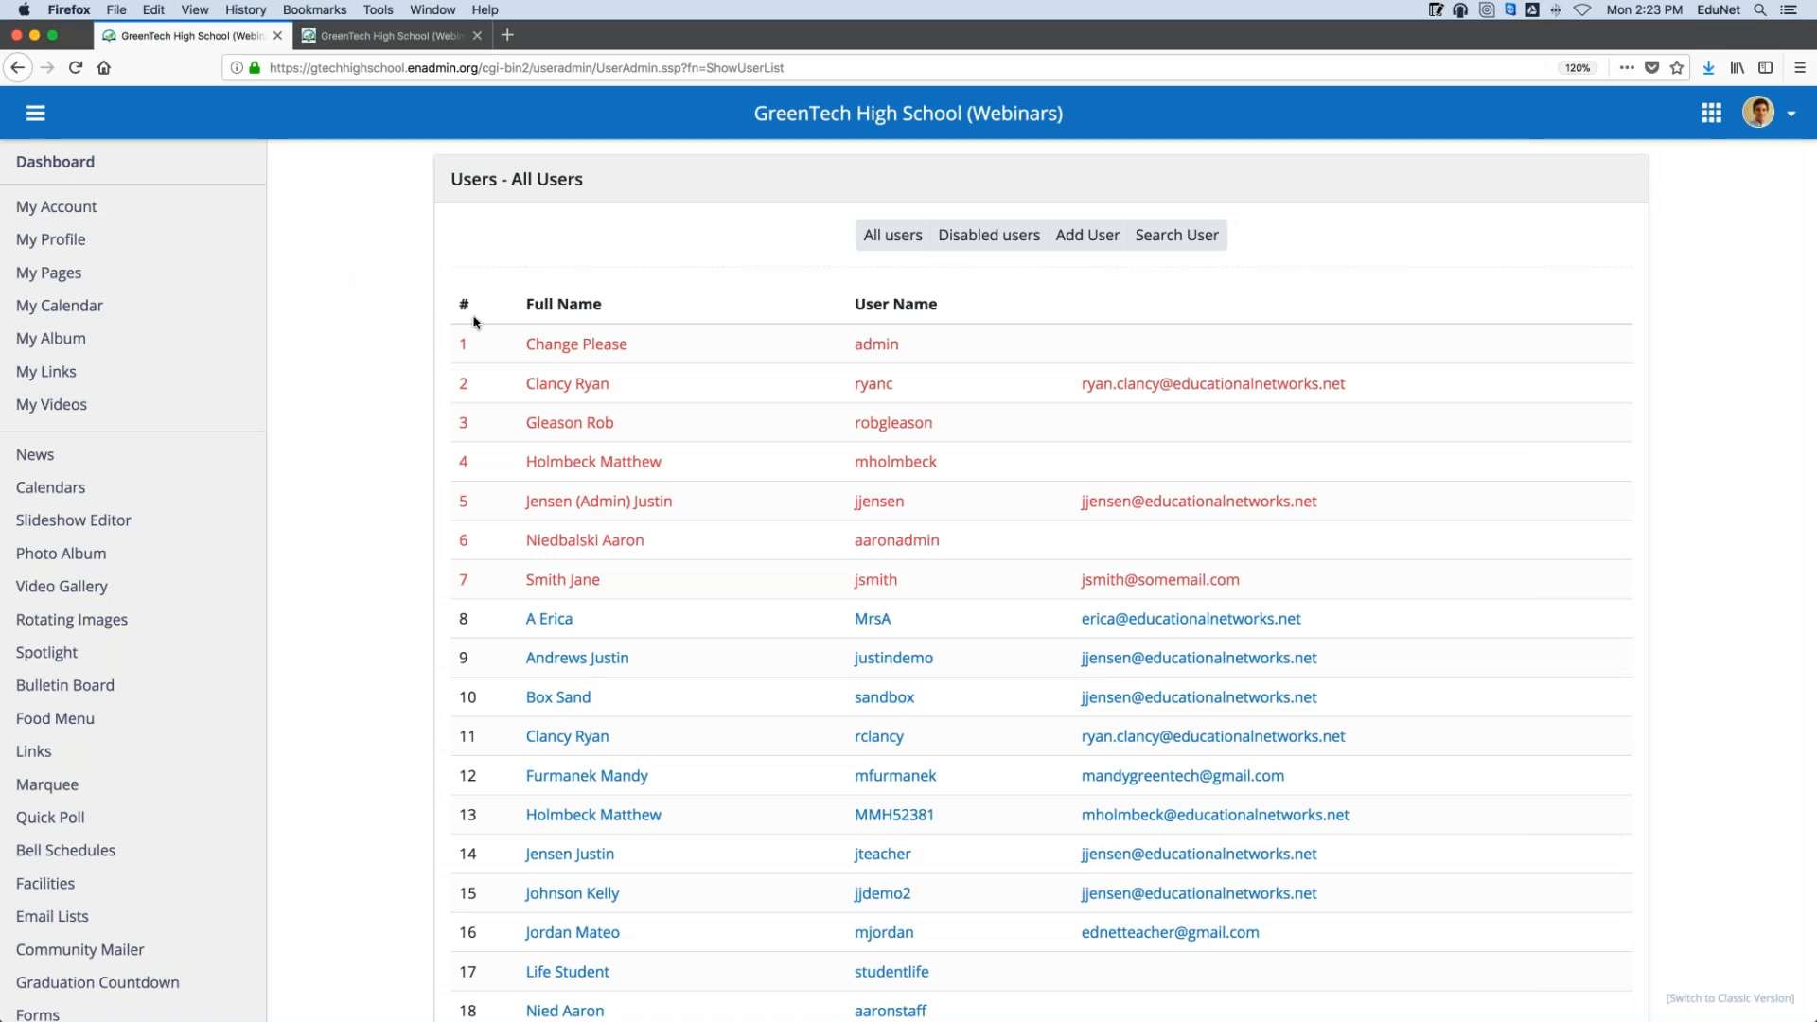
pyautogui.scroll(-5, 642, 475)
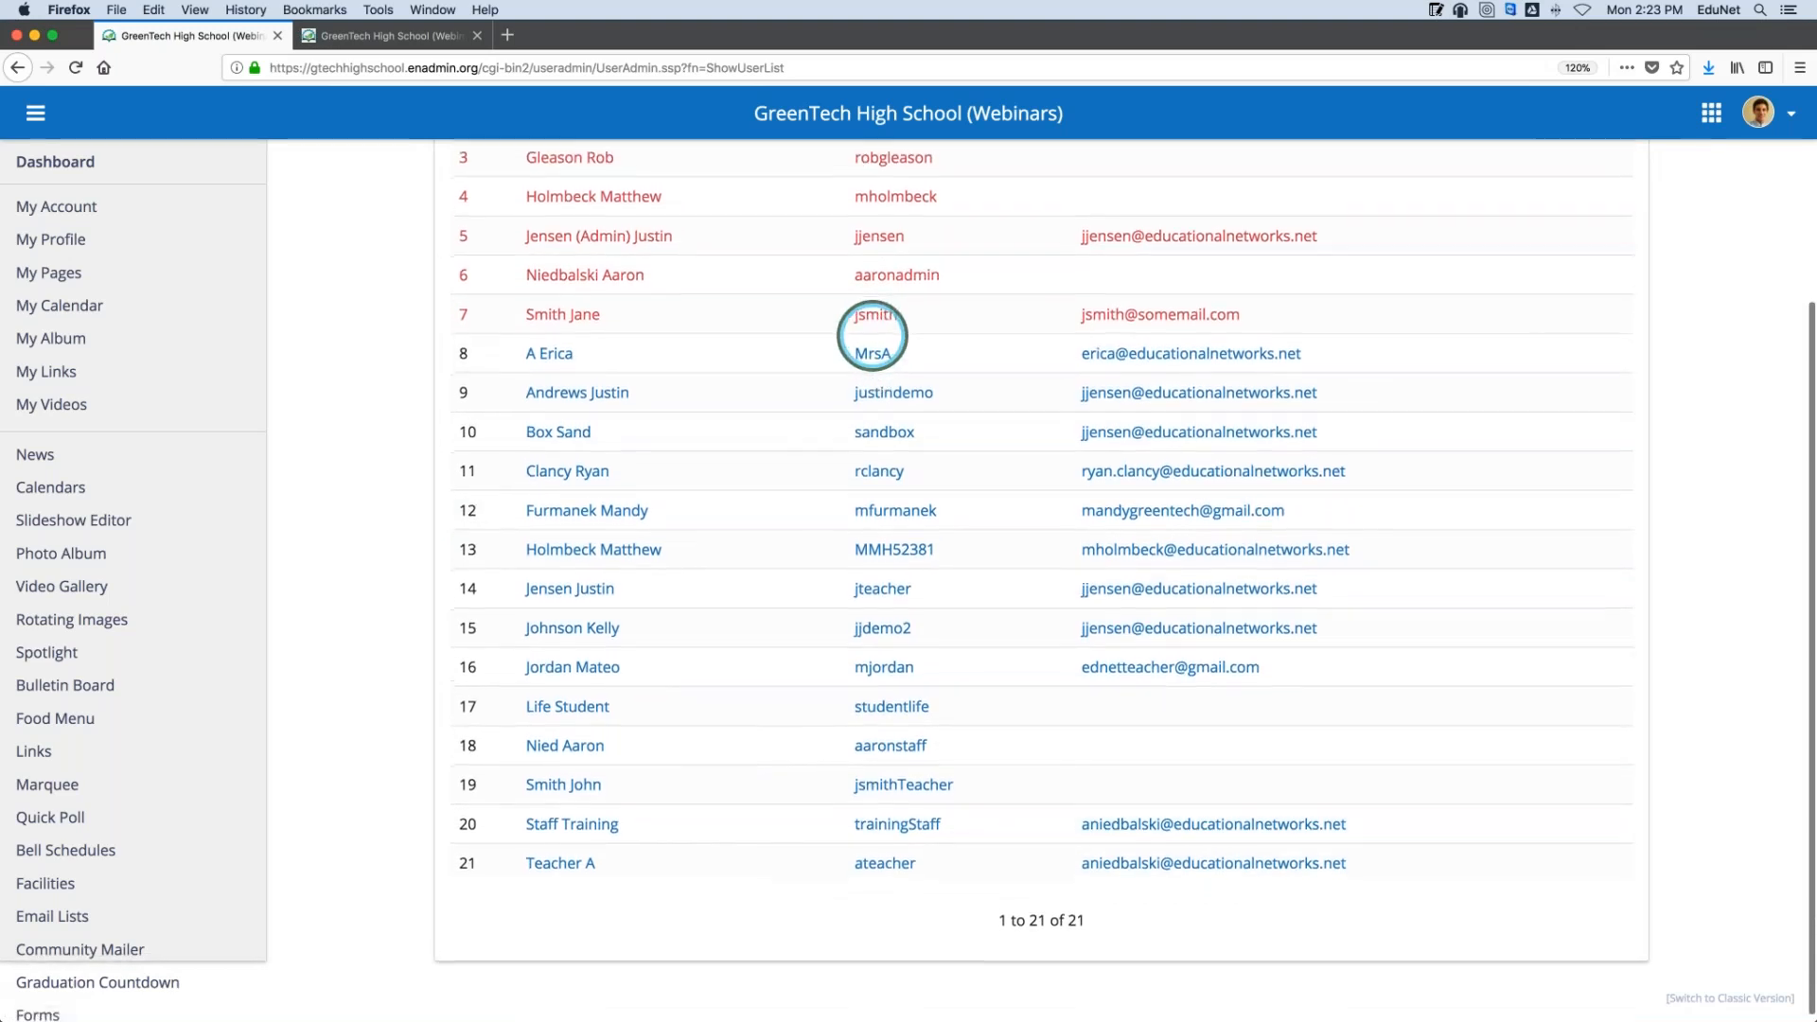
# Open the Assistant Principal's user account from the list and bring up its update form
pyautogui.click(575, 504)
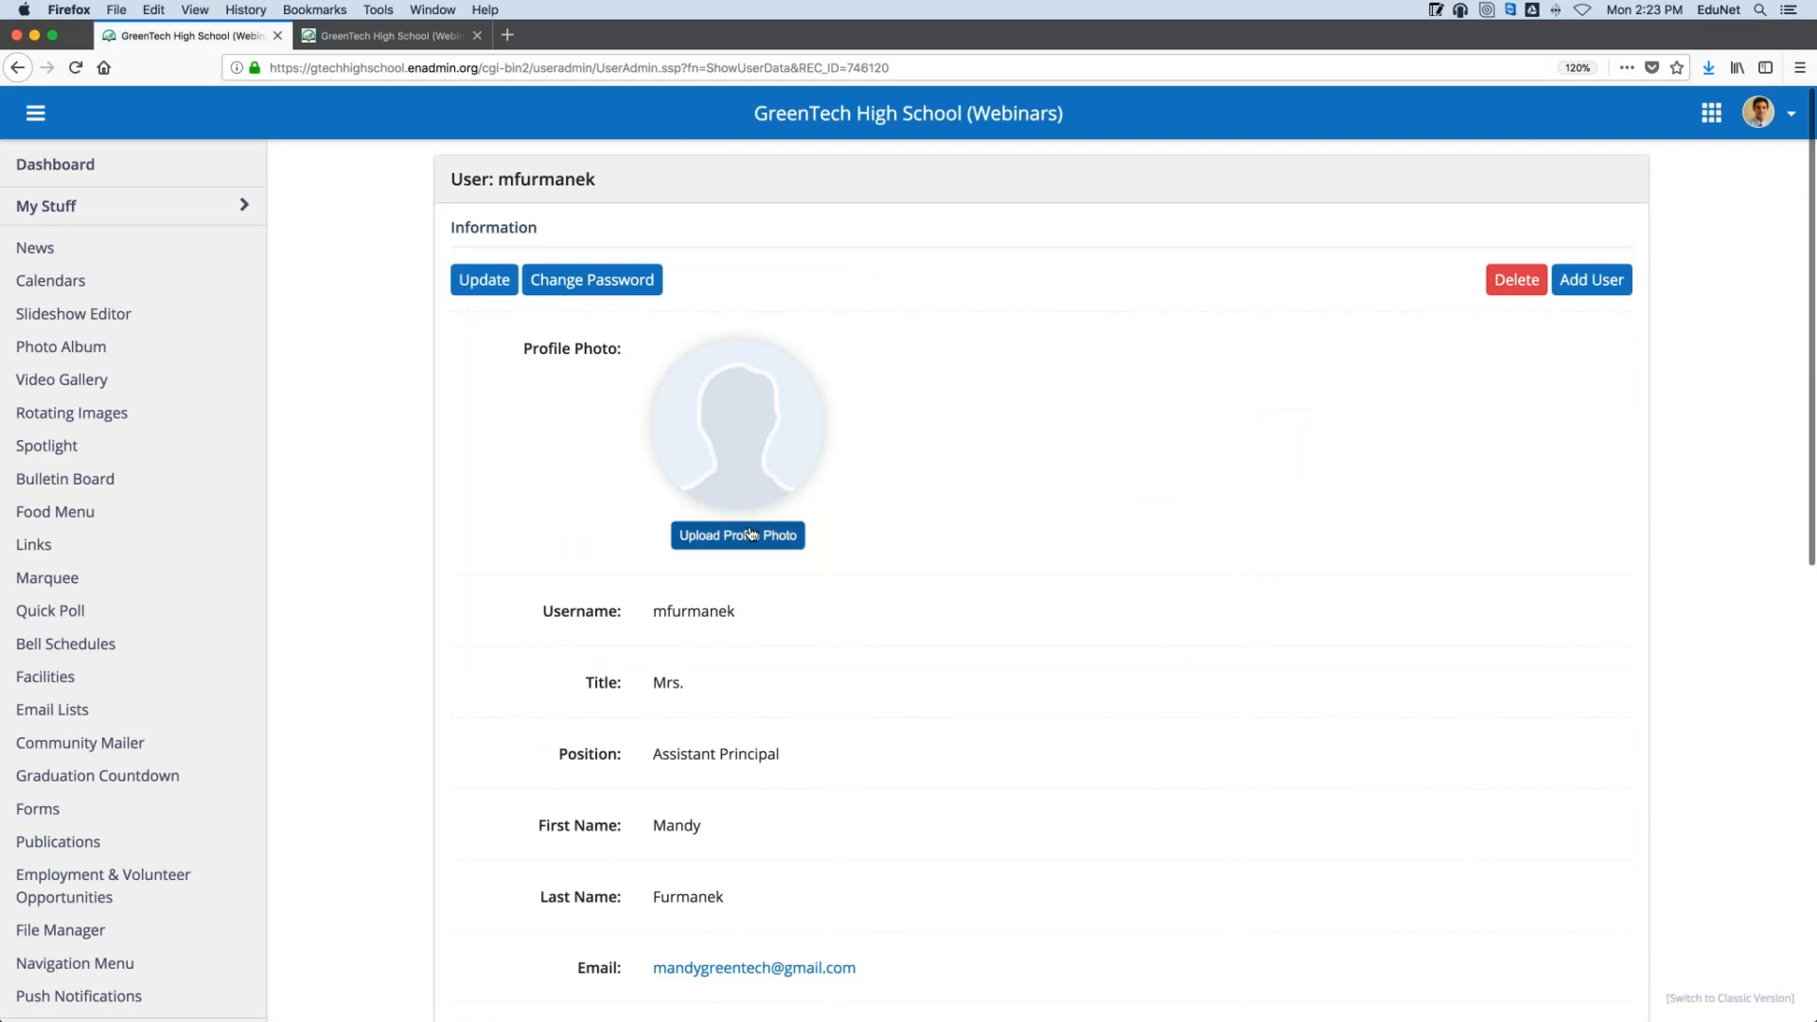
pyautogui.scroll(-1, 754, 531)
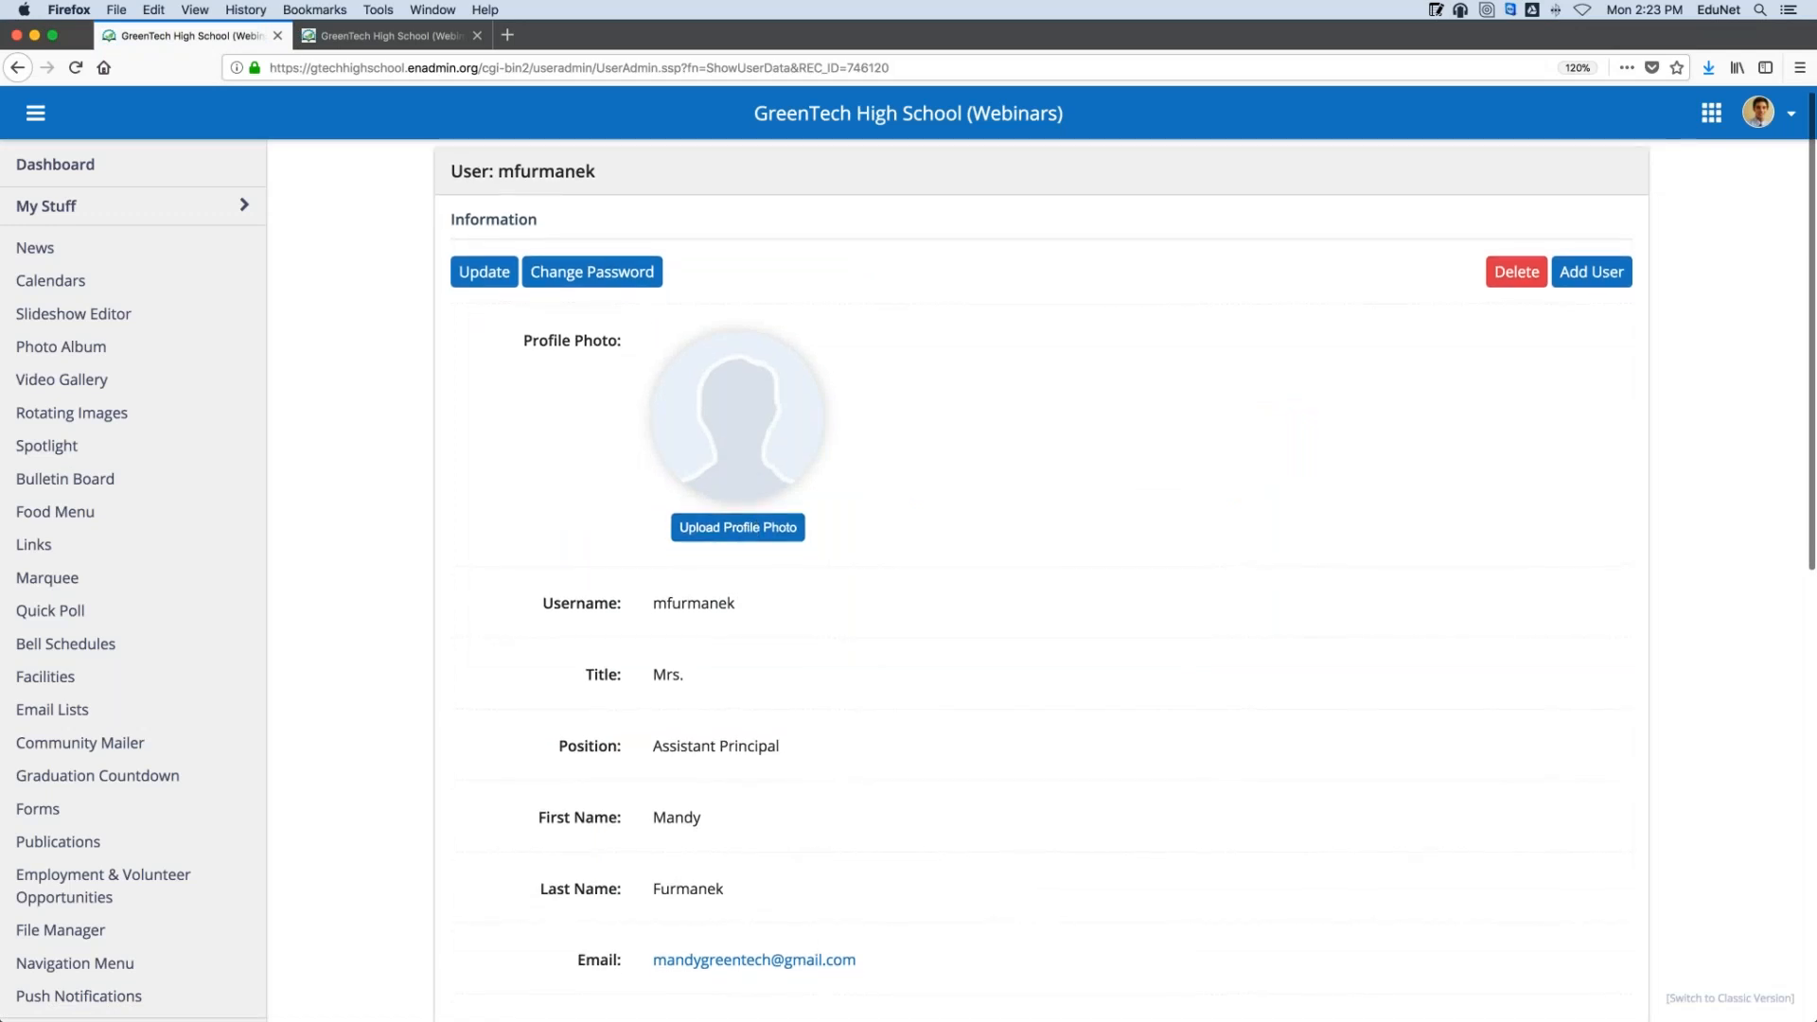
pyautogui.click(472, 276)
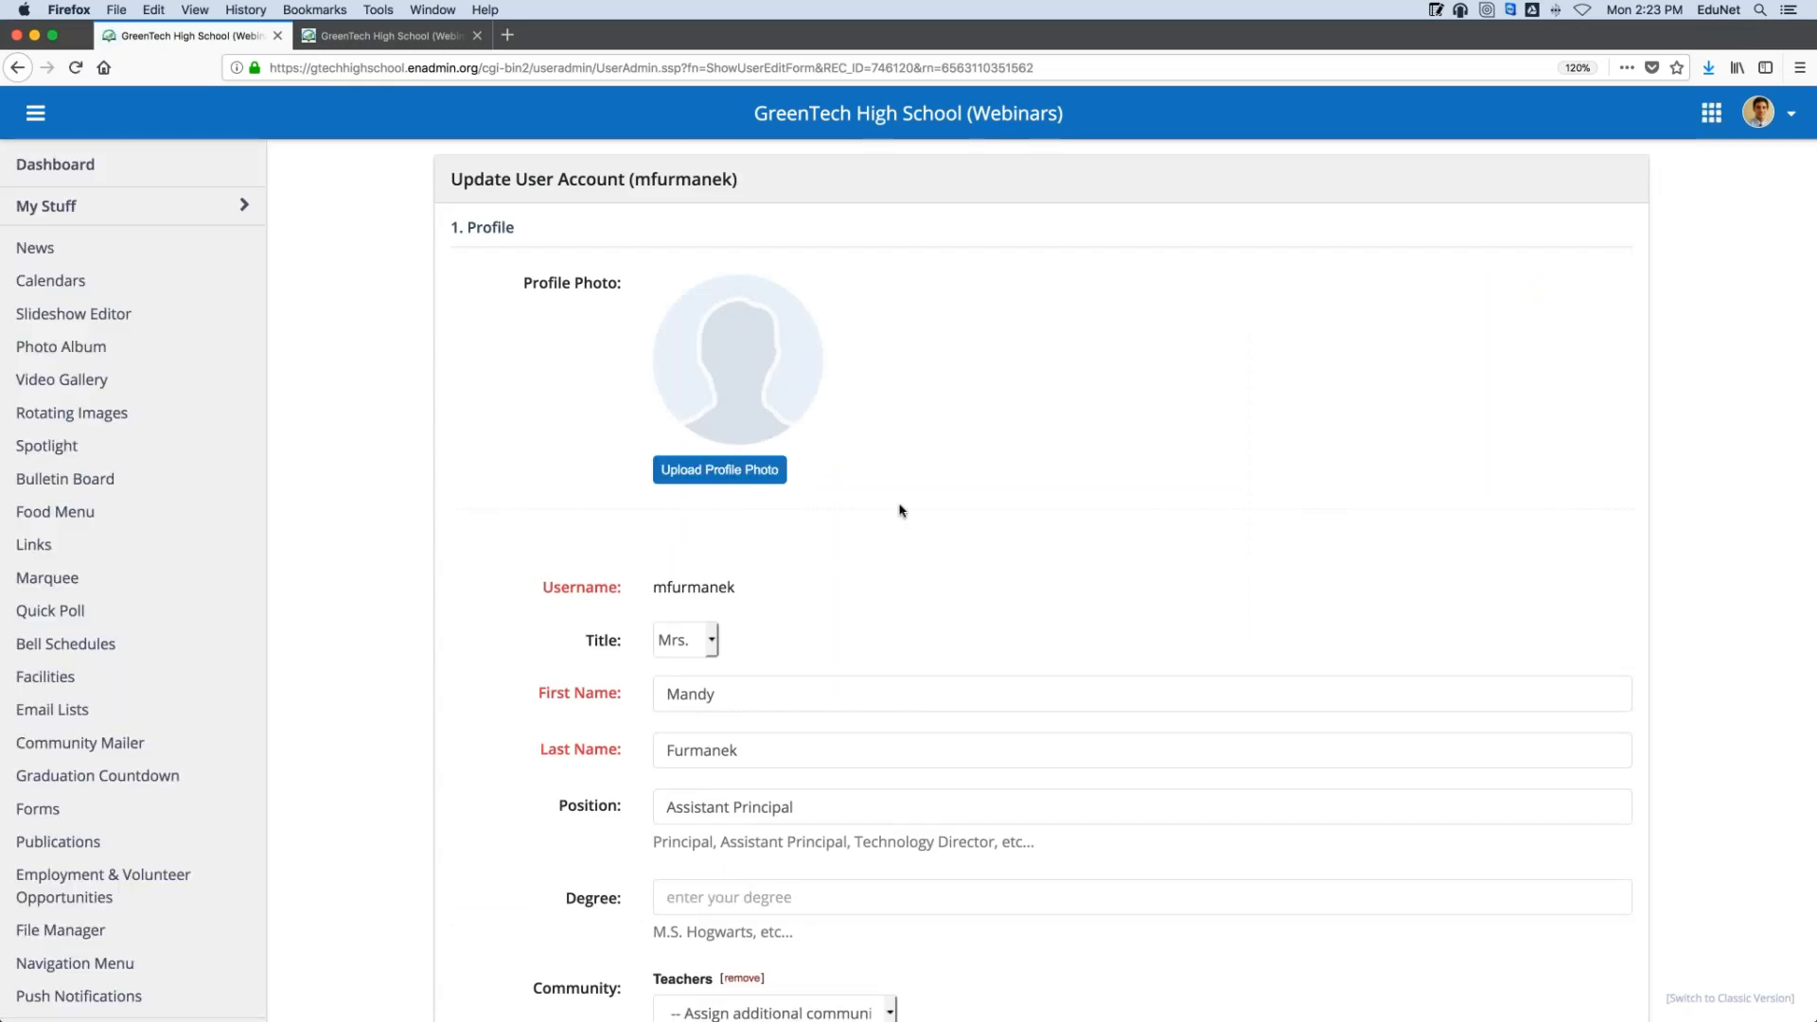
pyautogui.scroll(-3, 900, 511)
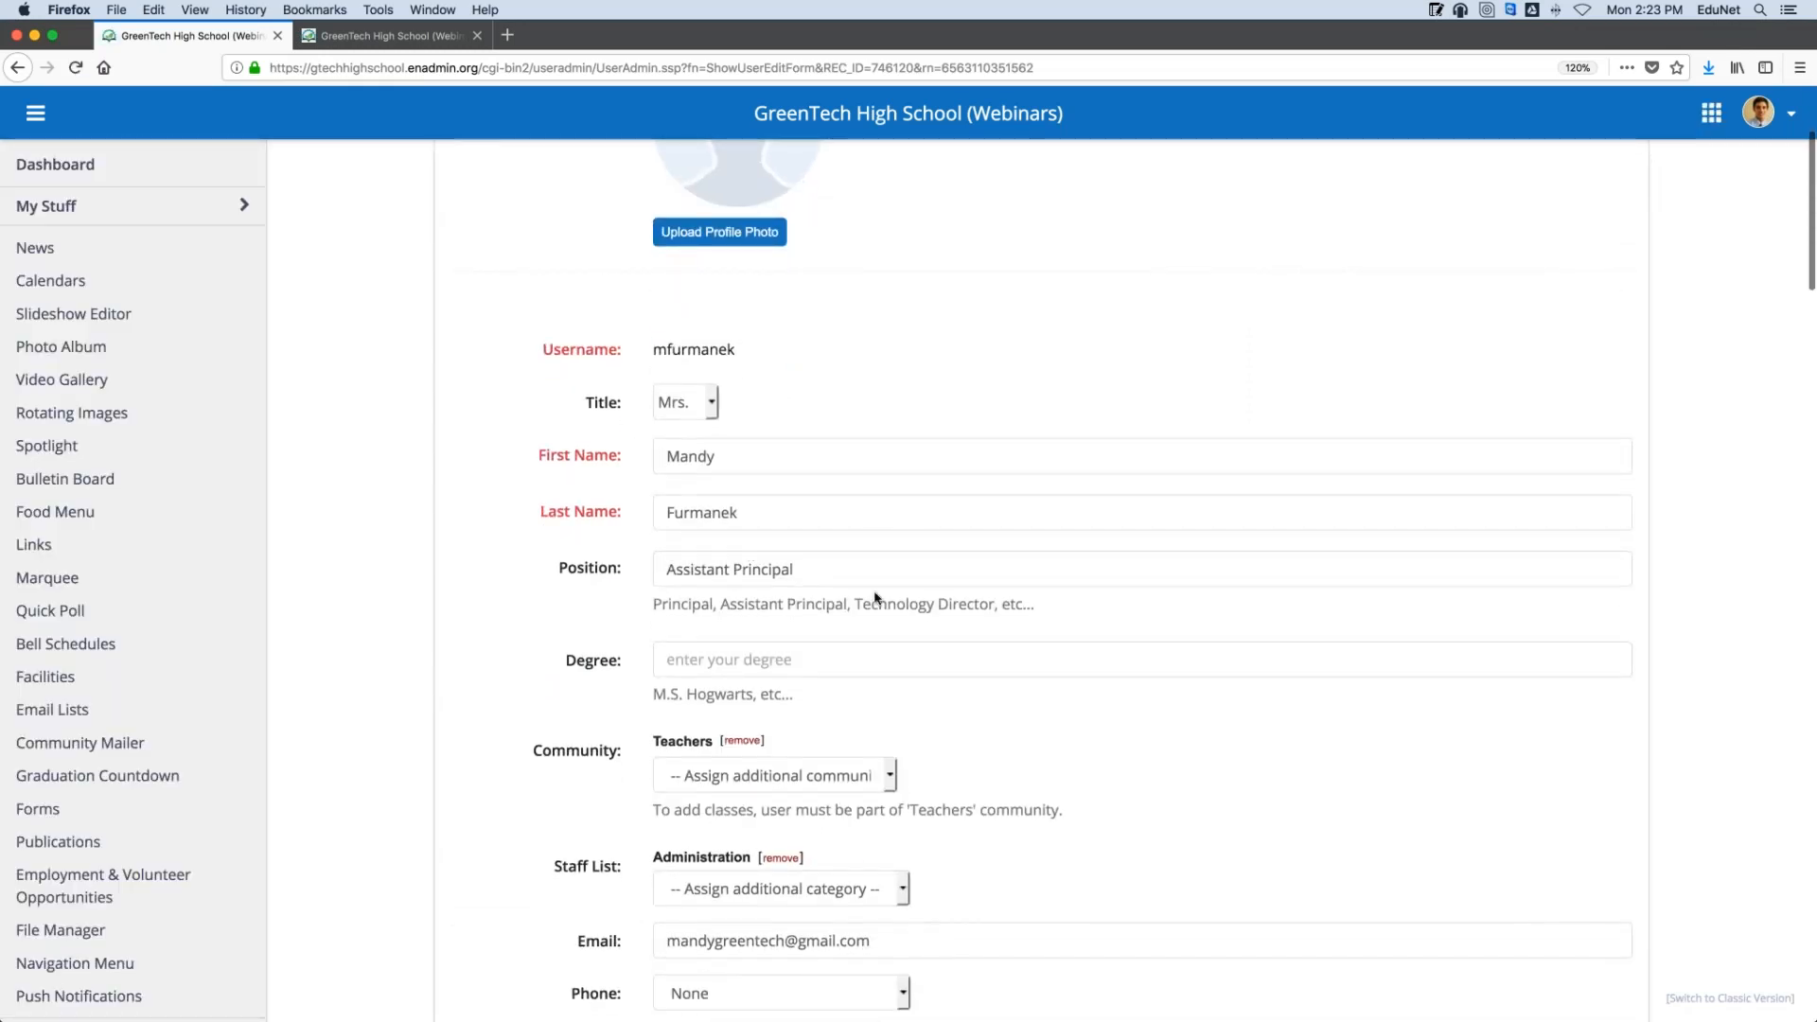
pyautogui.scroll(-1, 878, 599)
pyautogui.click(840, 553)
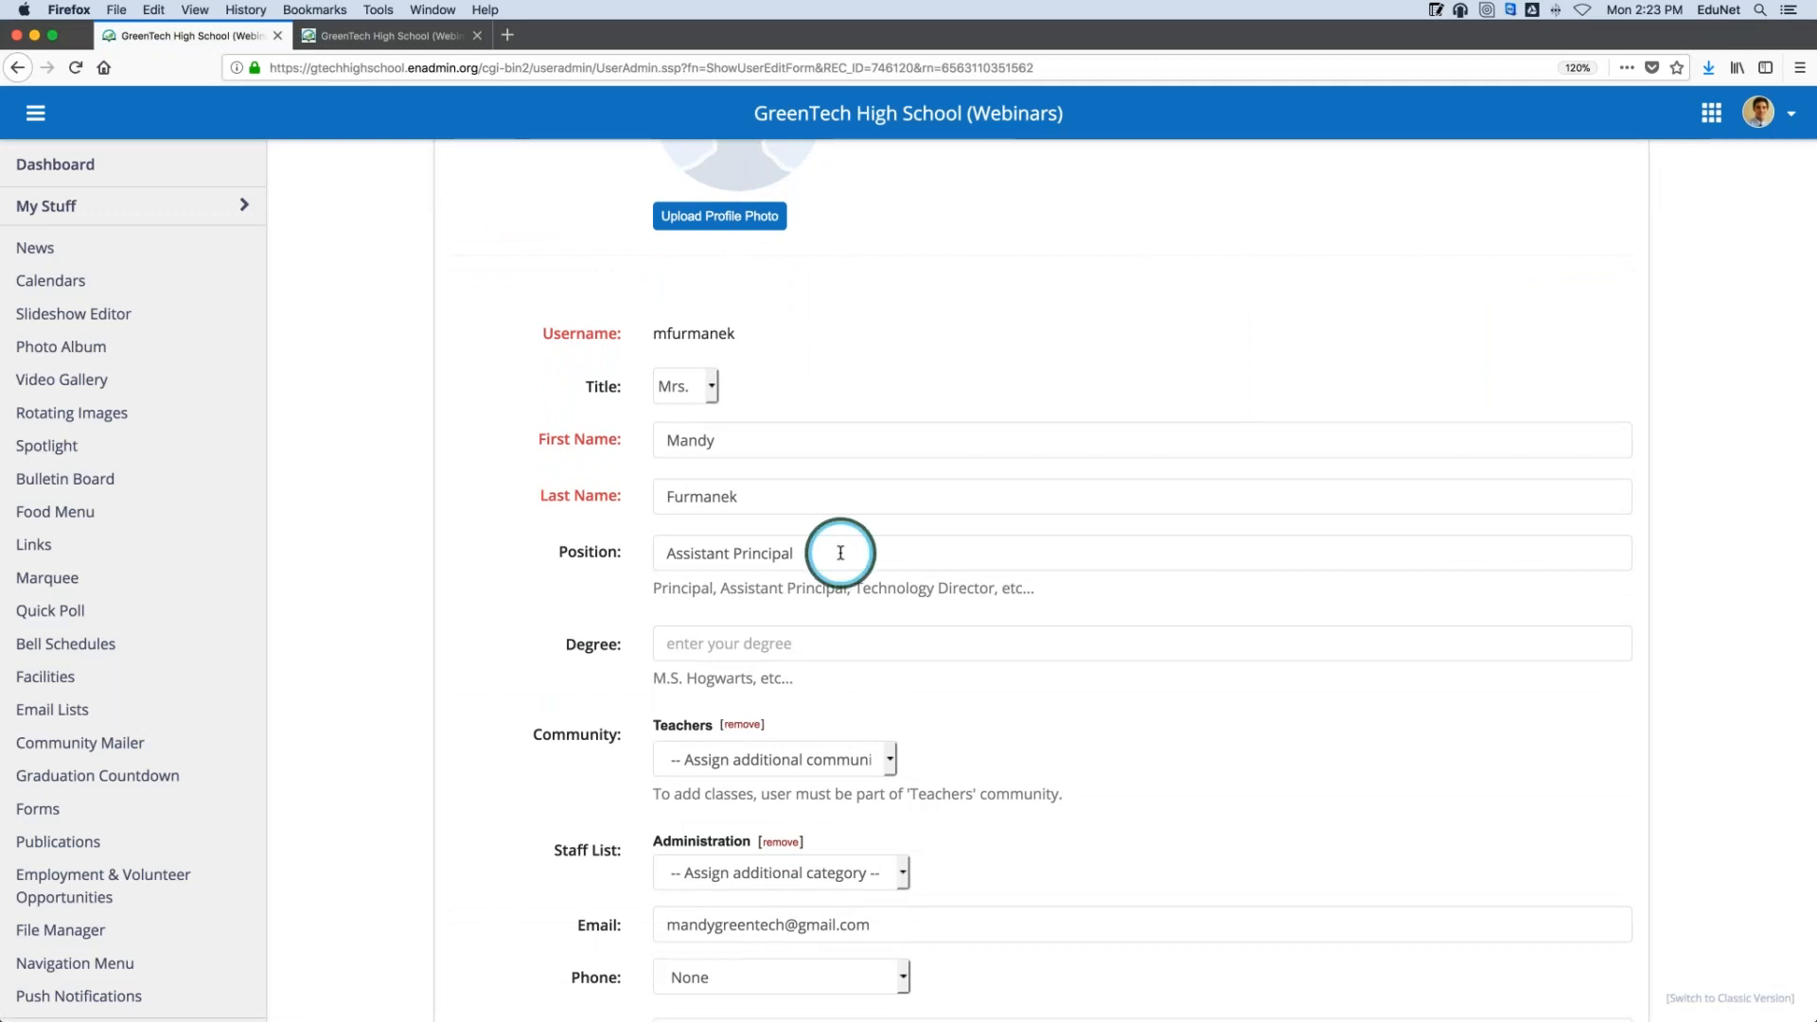
pyautogui.scroll(-3, 540, 506)
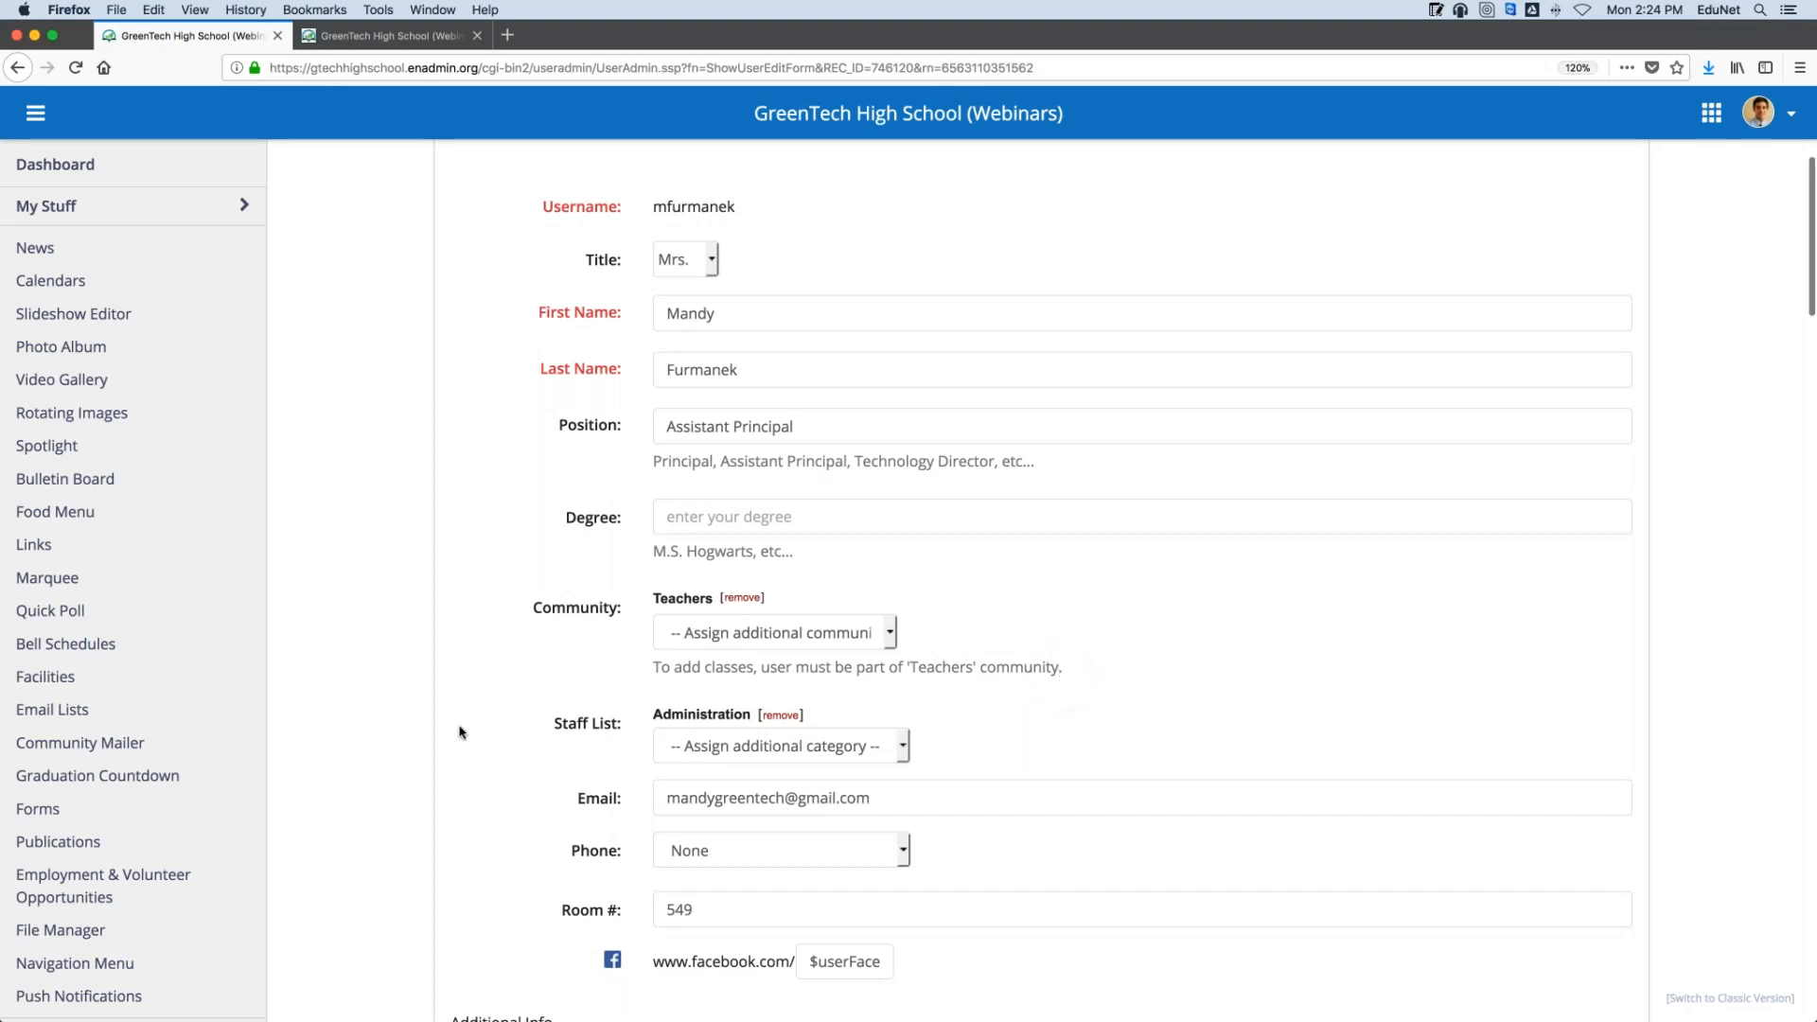
pyautogui.scroll(1, 559, 660)
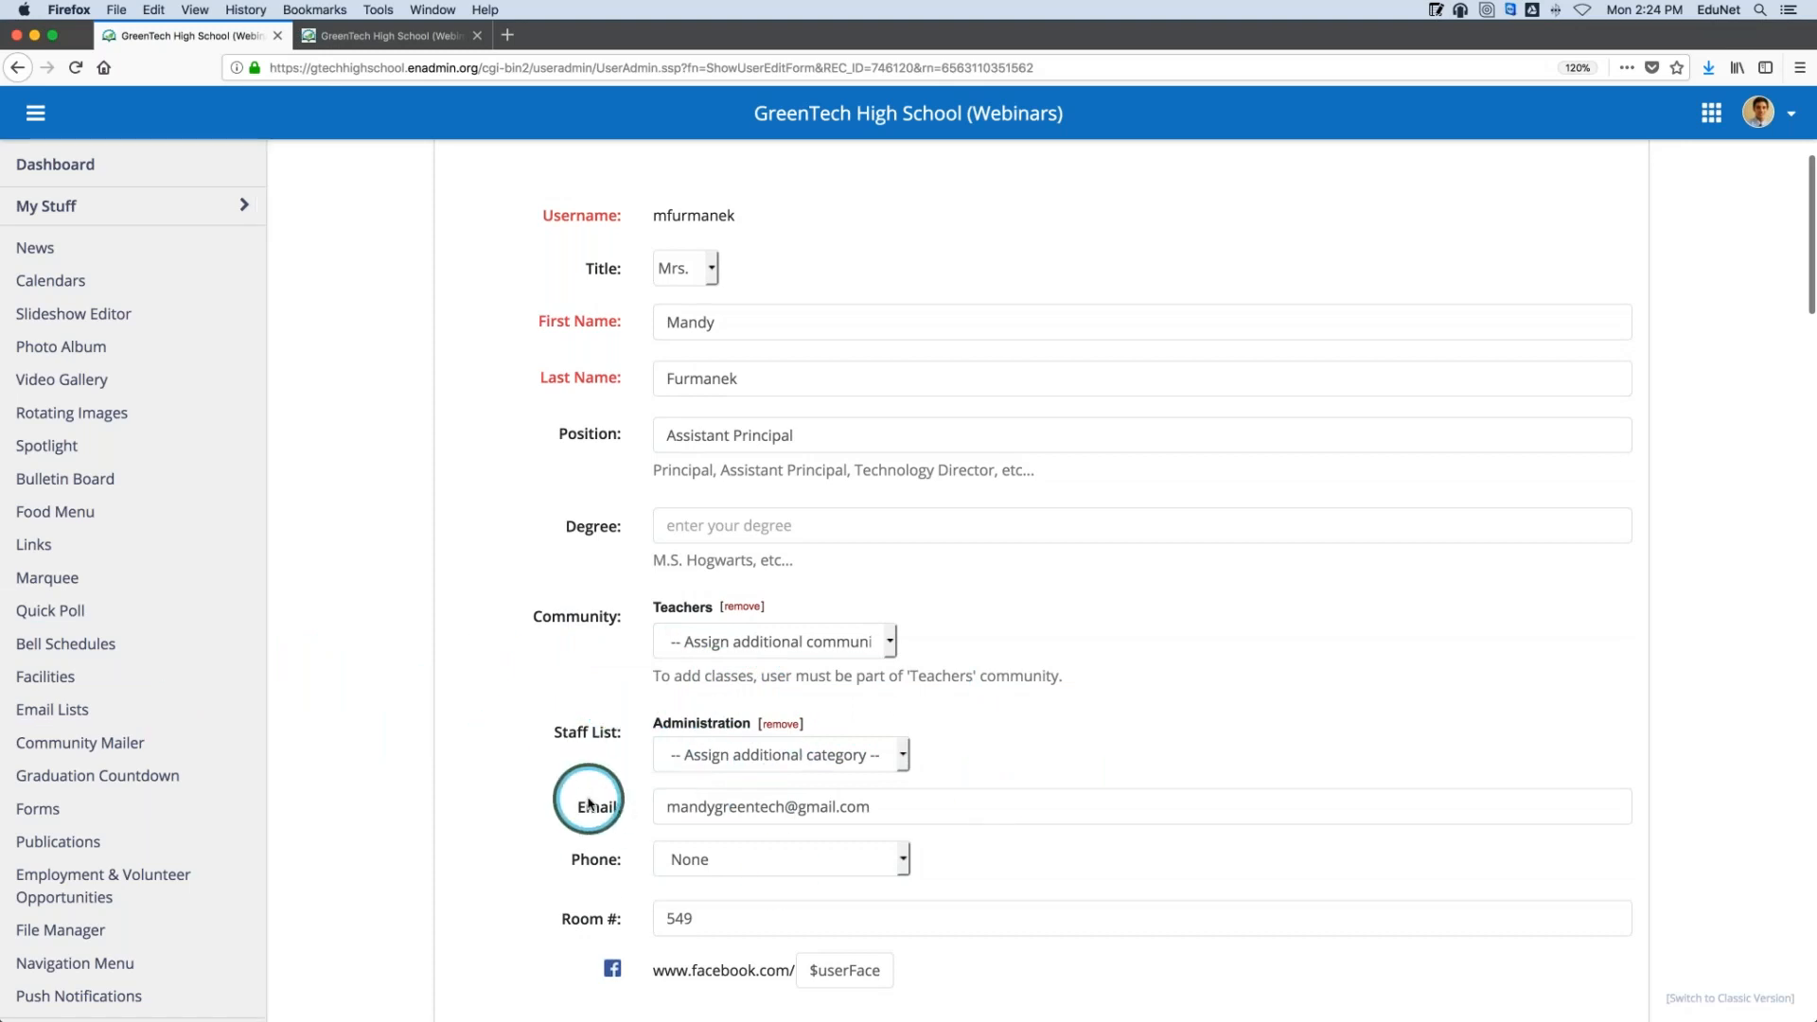
pyautogui.scroll(-3, 530, 605)
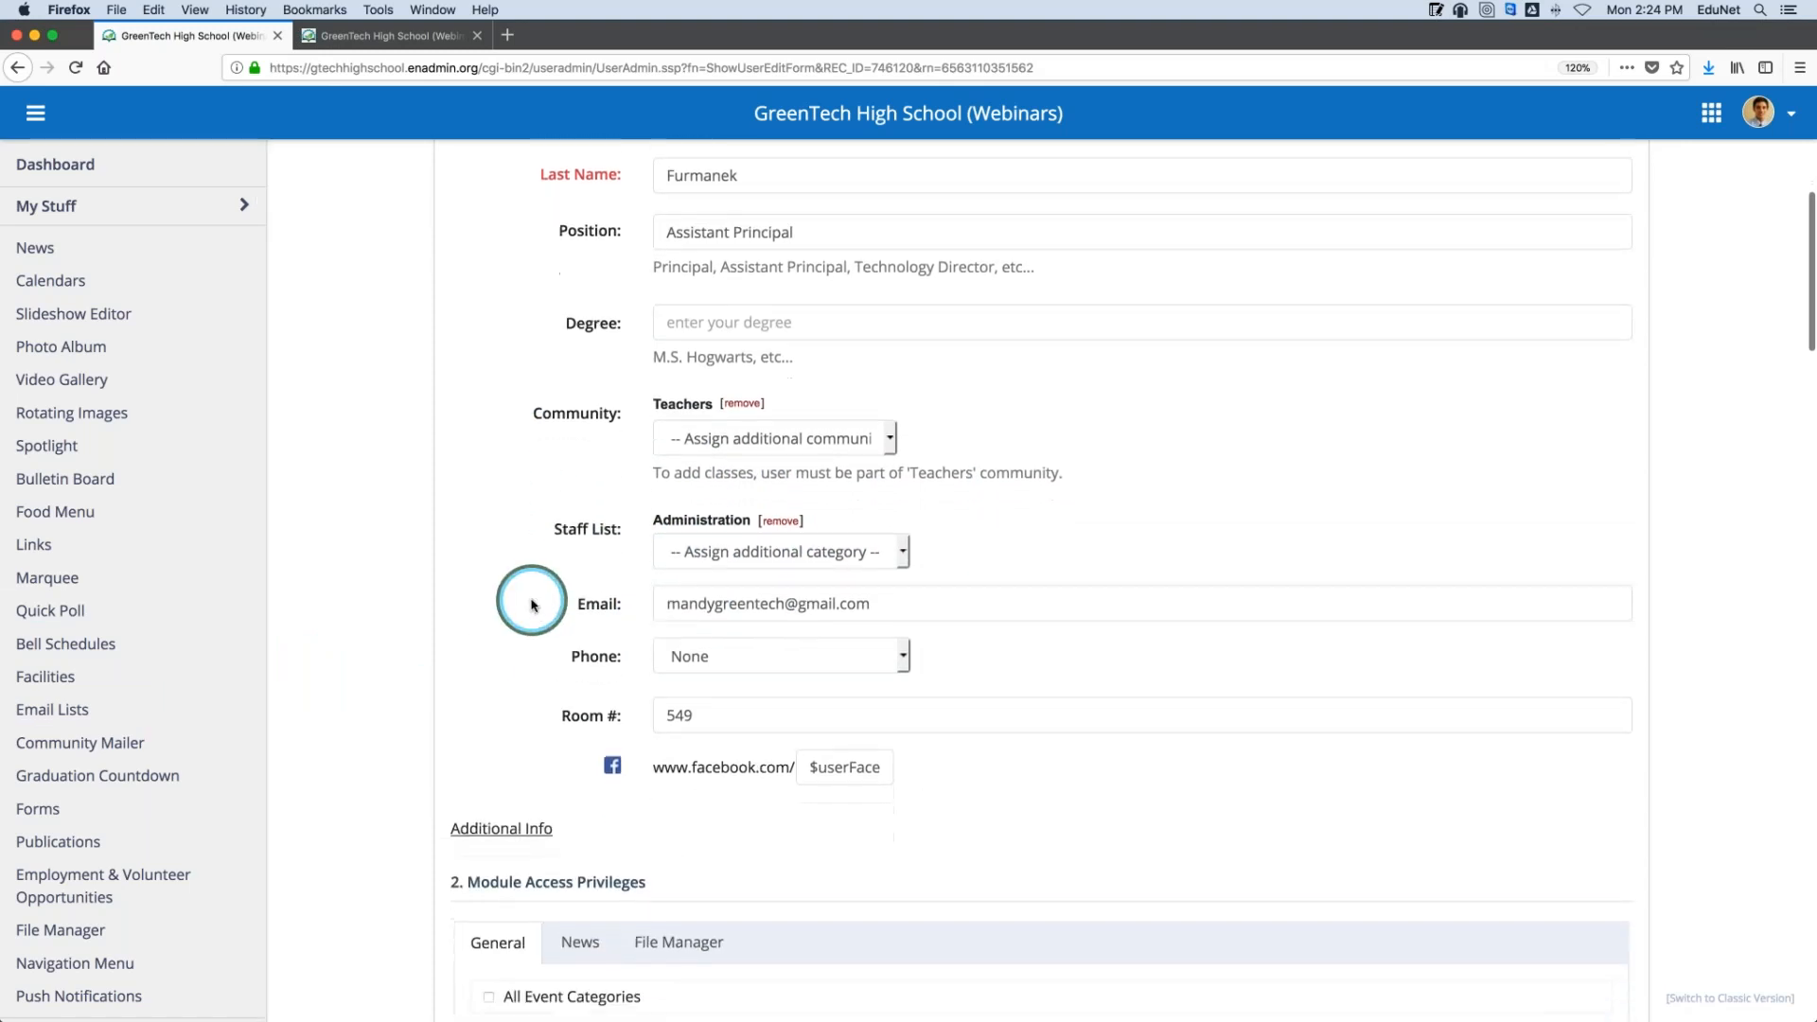
# Grant the account access to Photo Album in the general Module Access Privileges
pyautogui.scroll(-7, 531, 606)
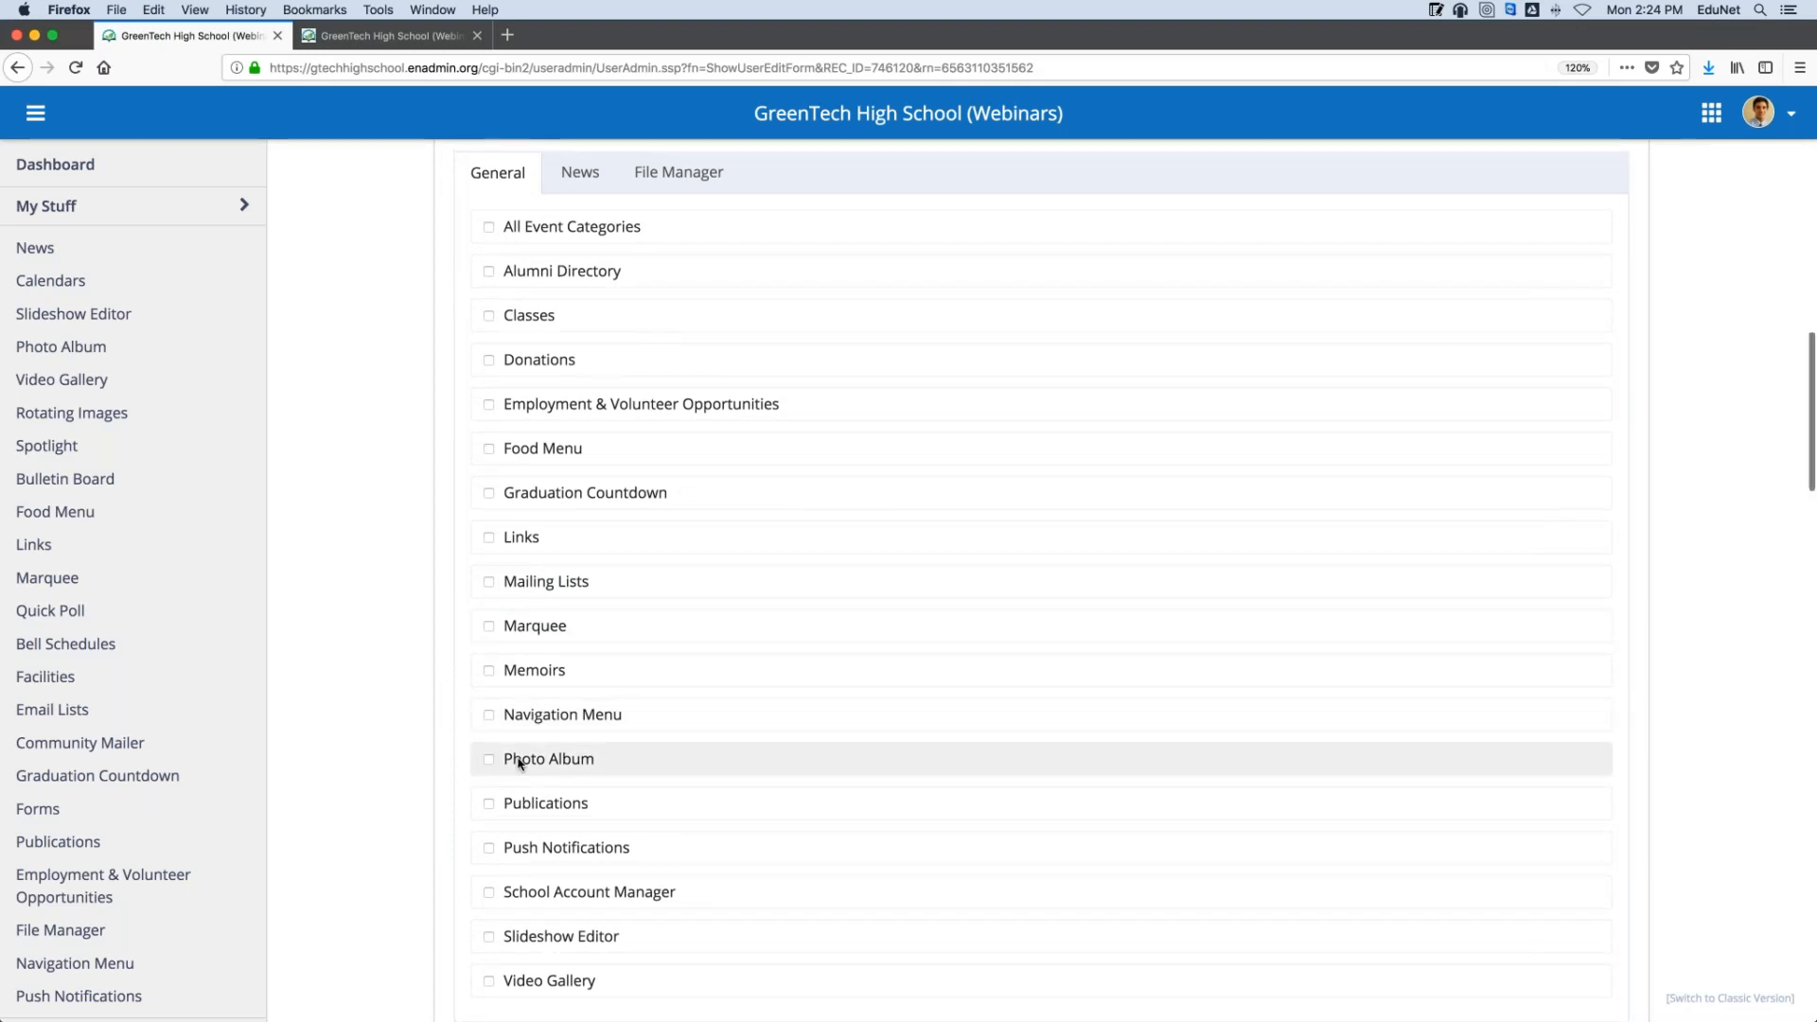
pyautogui.scroll(1, 518, 763)
pyautogui.scroll(-1, 489, 771)
pyautogui.scroll(1, 491, 771)
pyautogui.click(490, 768)
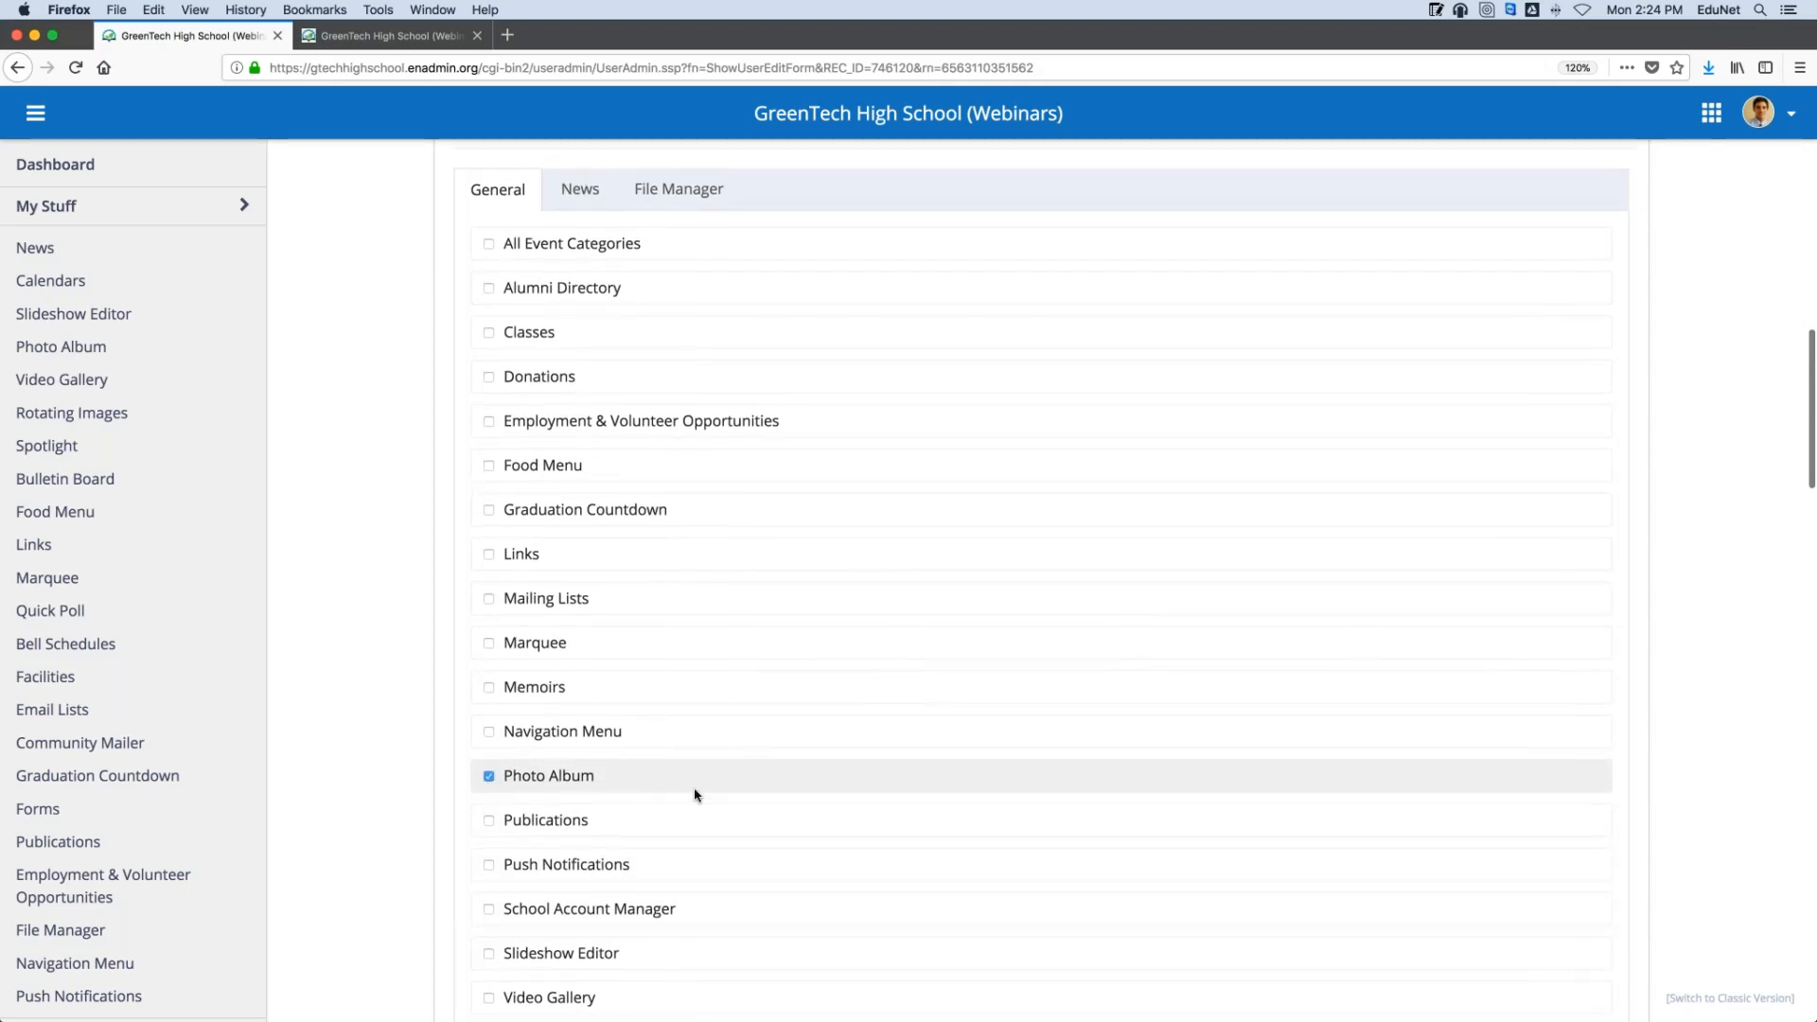
# Expand the My Stuff group and compare its personal modules with the account's Module Access Privileges
pyautogui.click(445, 734)
pyautogui.scroll(1, 445, 735)
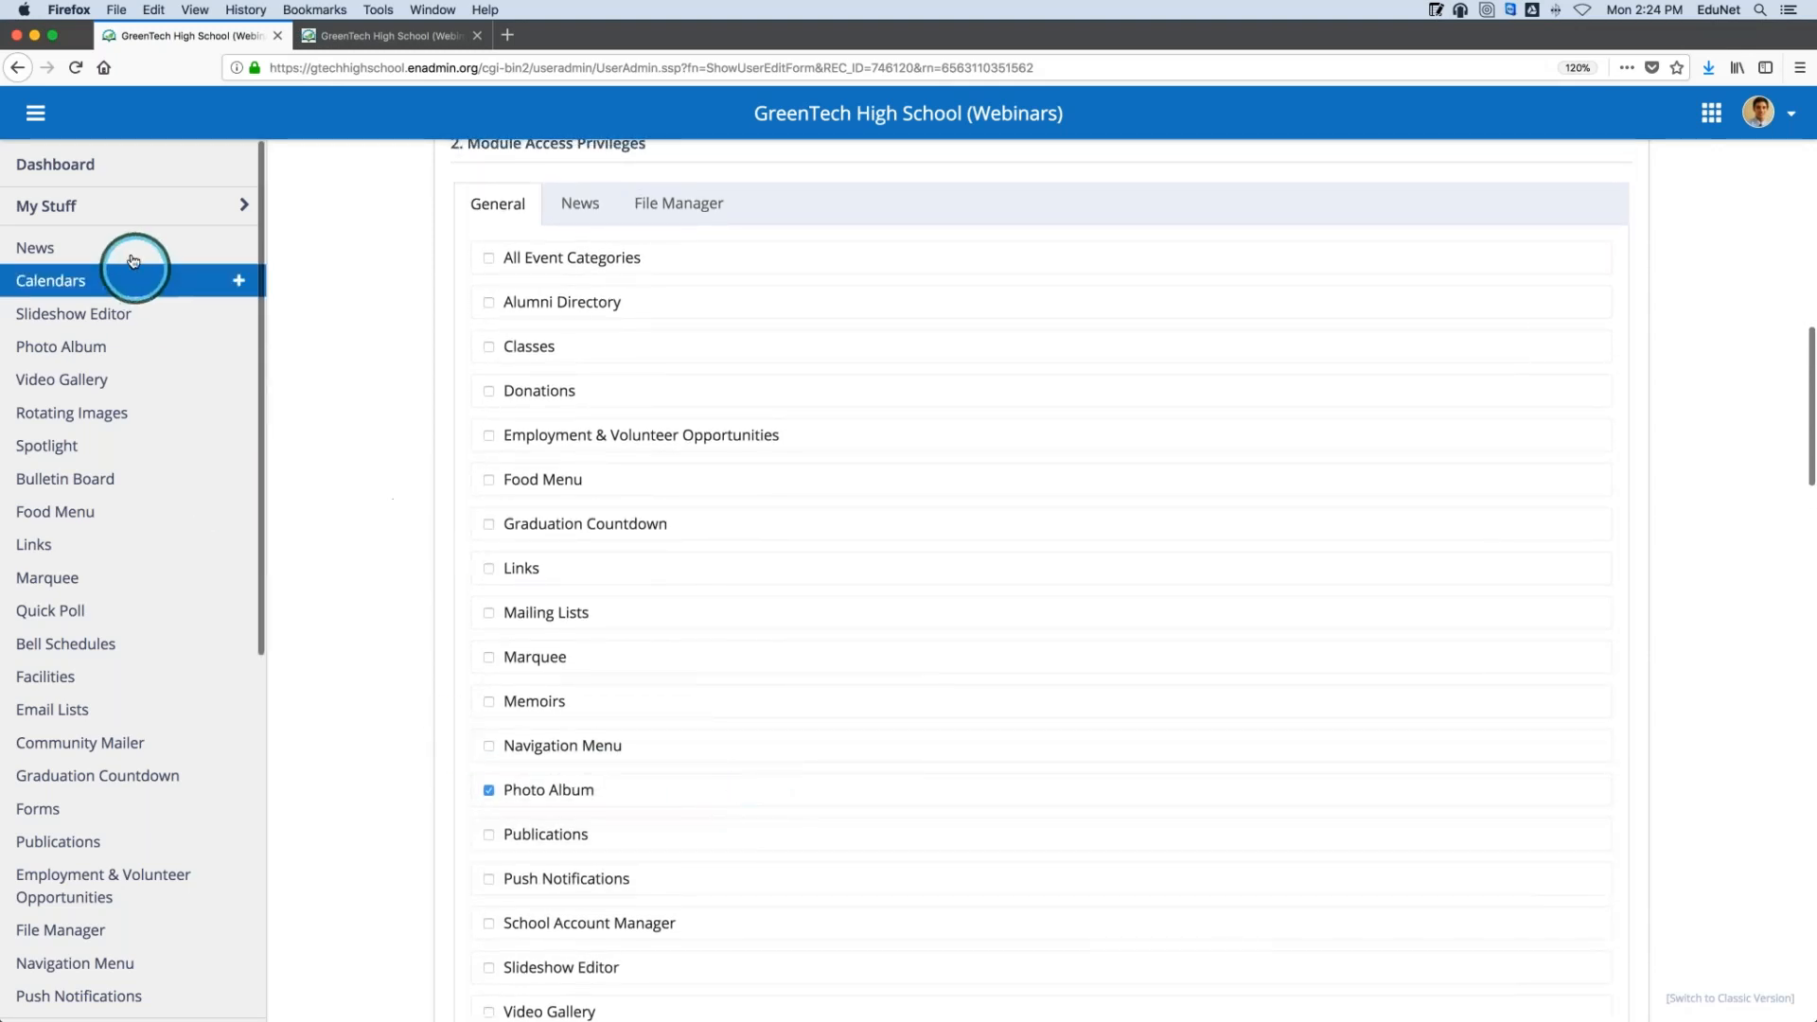
pyautogui.click(126, 201)
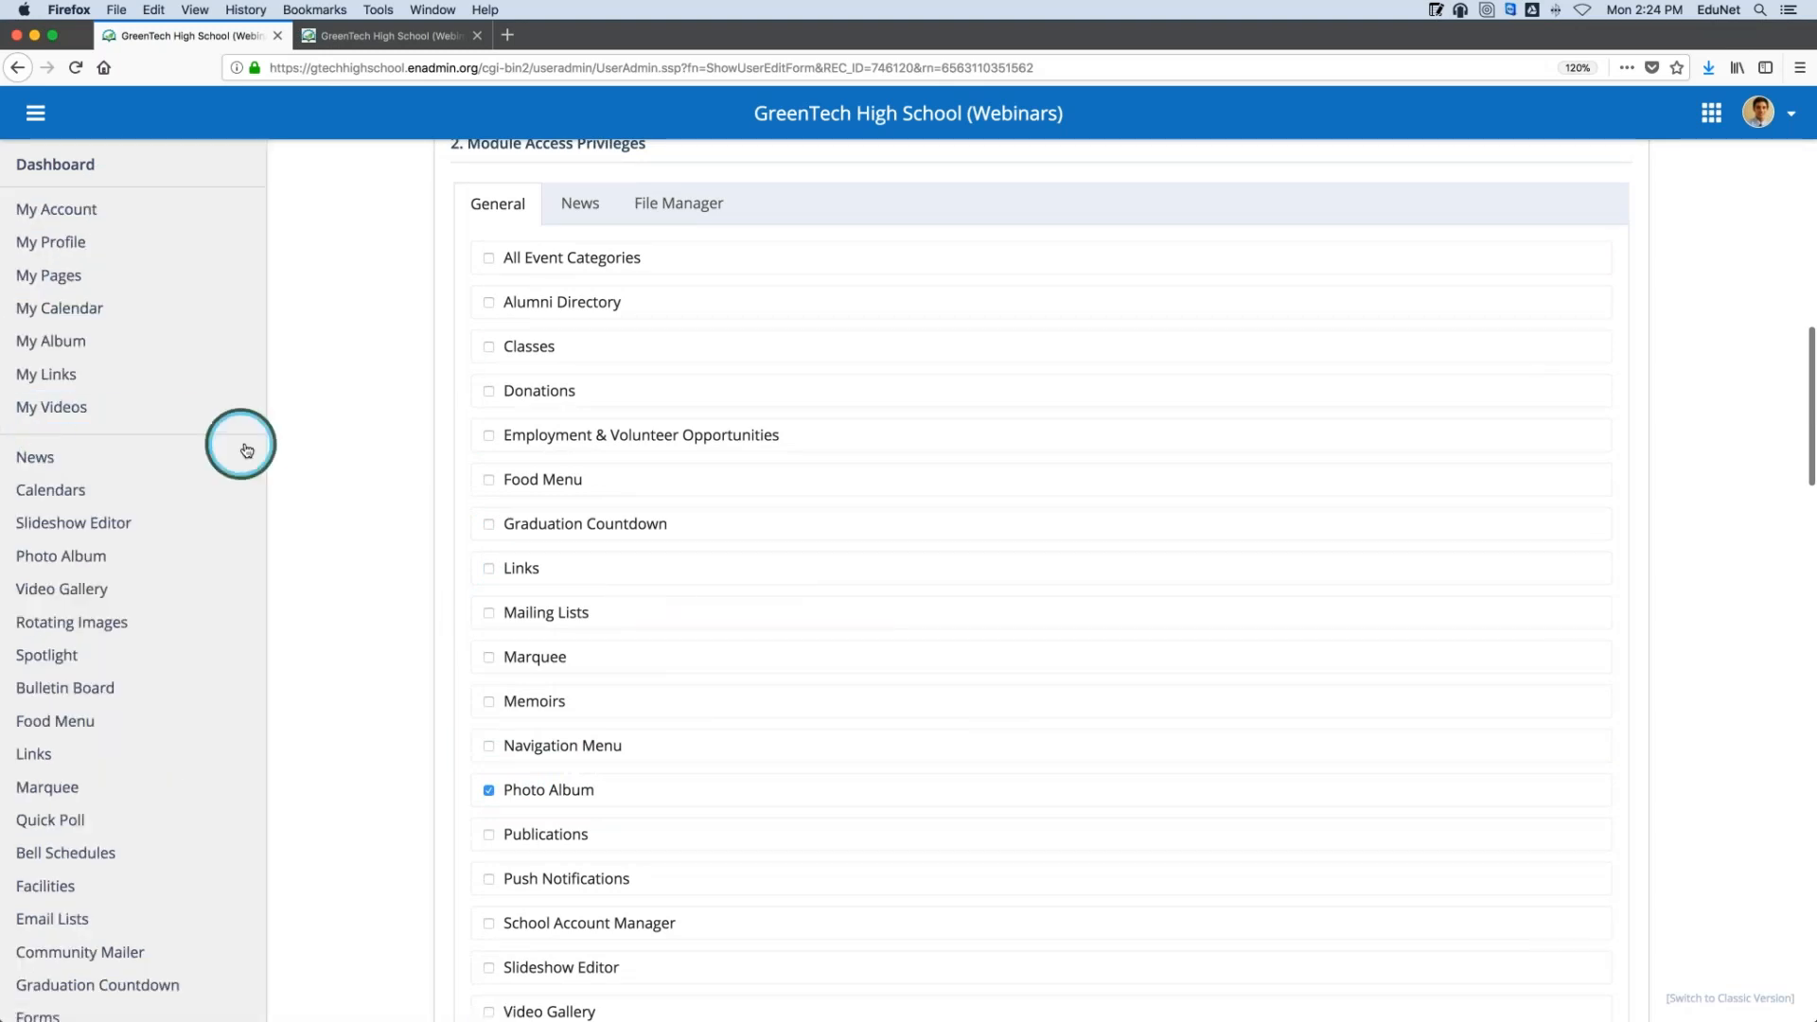
pyautogui.moveTo(244, 450)
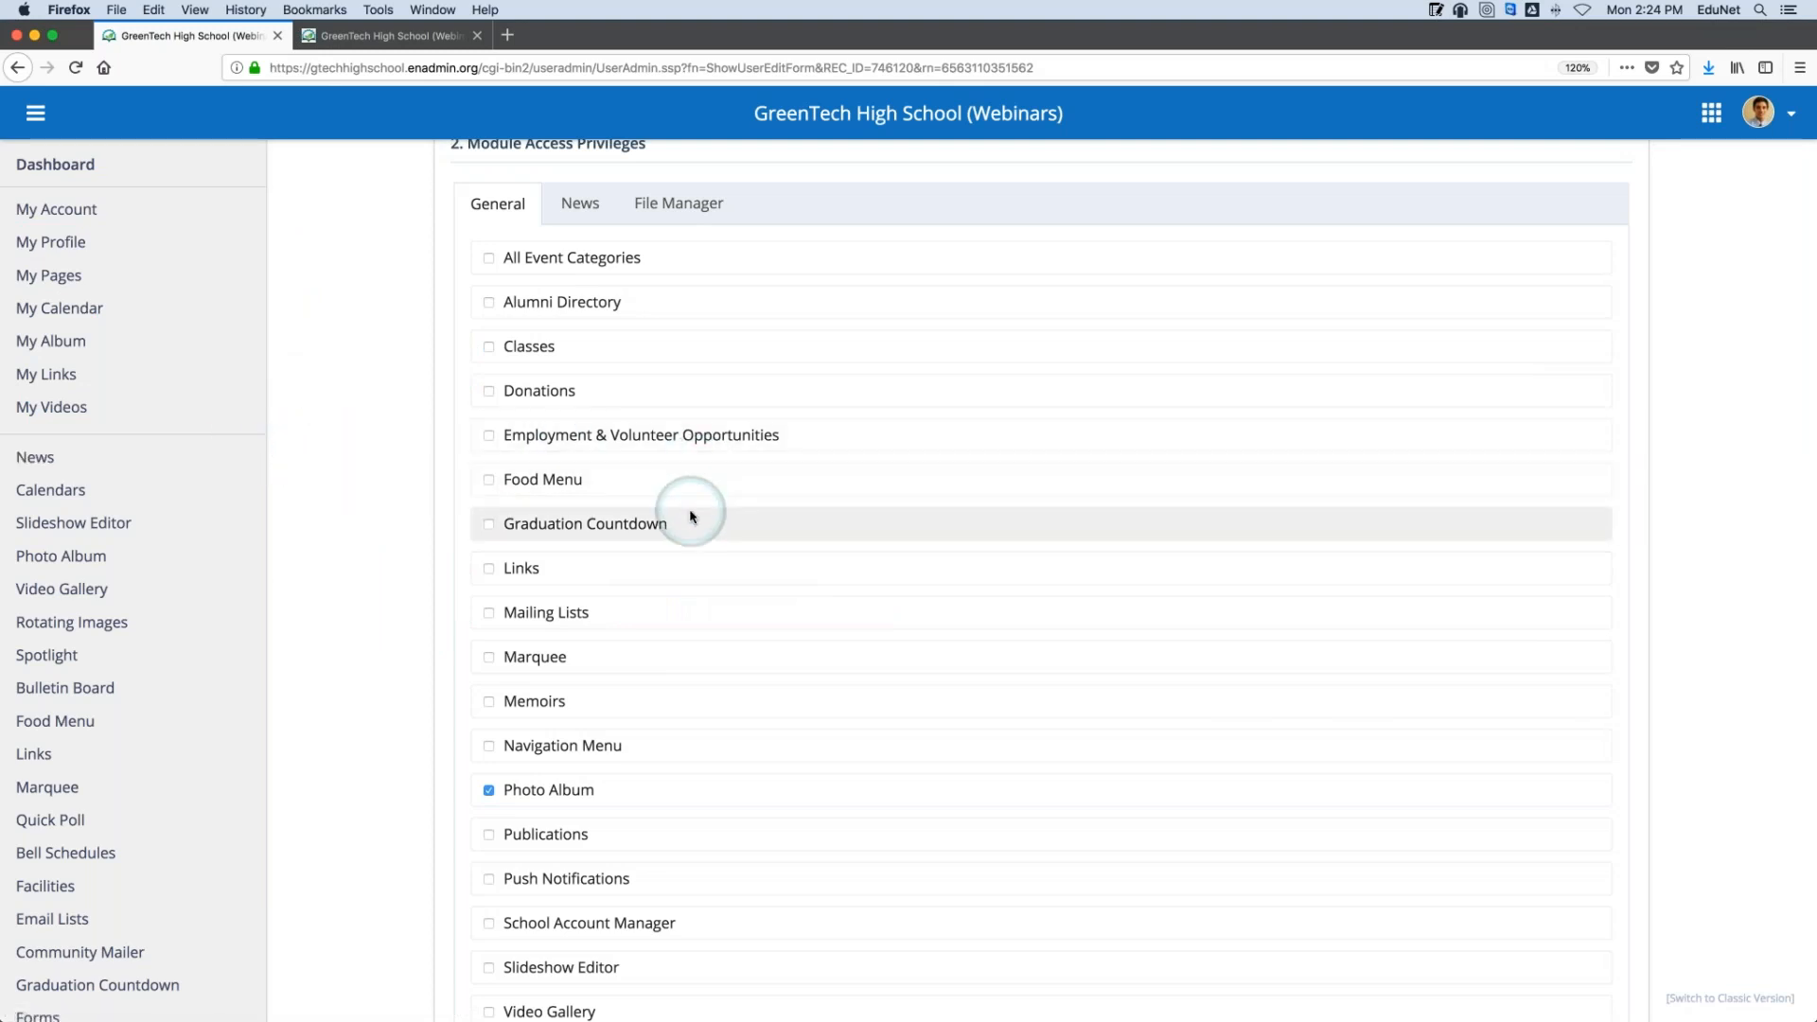
pyautogui.scroll(-2, 692, 517)
pyautogui.scroll(1, 692, 517)
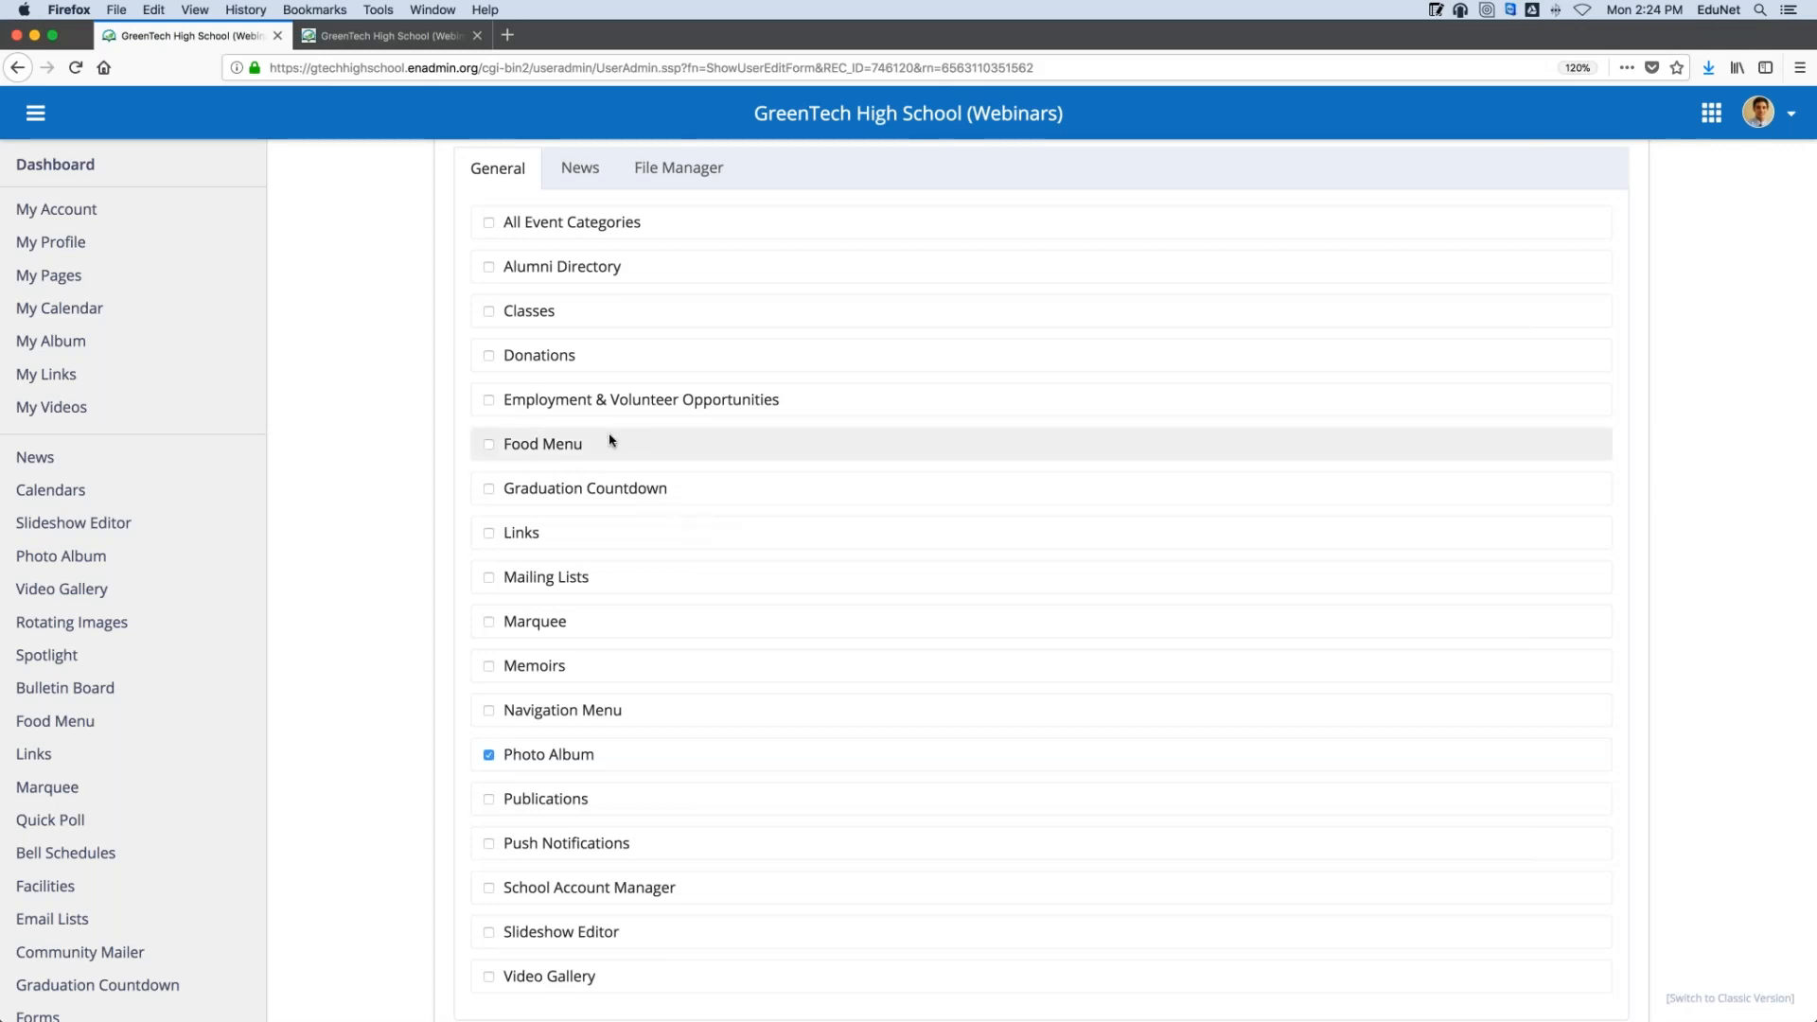
# Grant the account access to the Navigation Menu and Video Gallery modules
pyautogui.scroll(-2, 500, 457)
pyautogui.scroll(2, 730, 499)
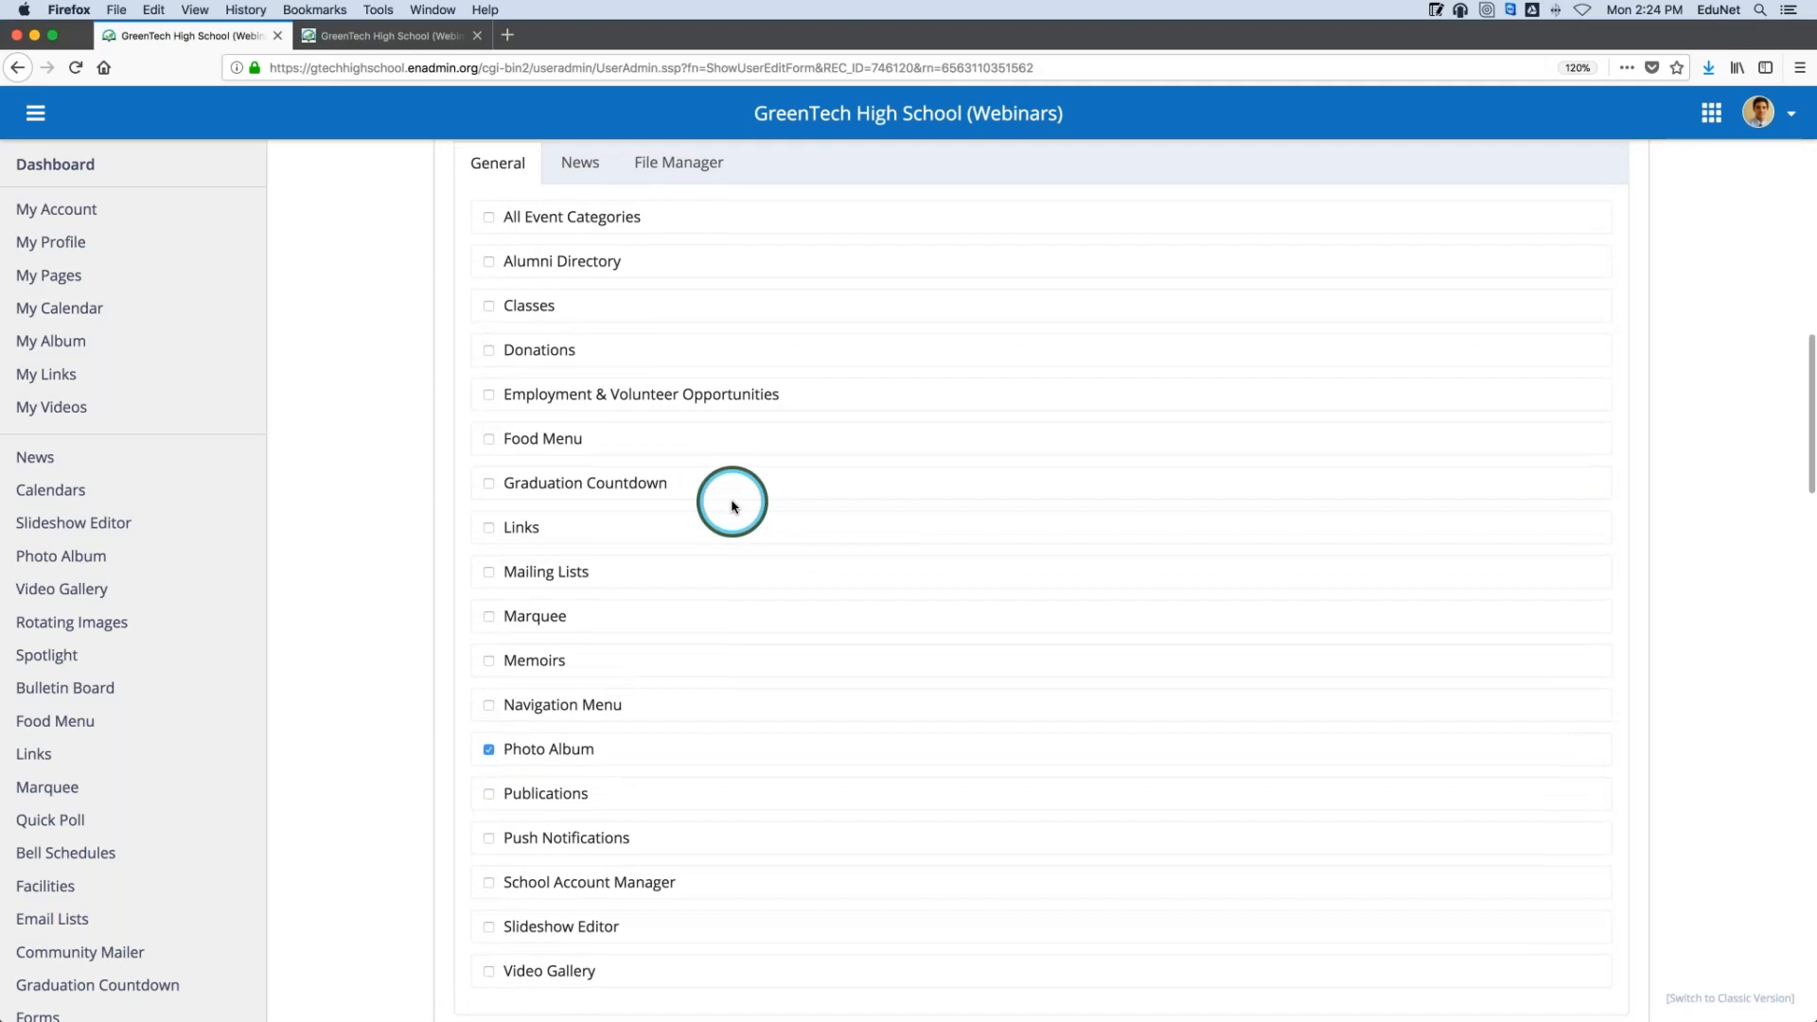
pyautogui.click(488, 705)
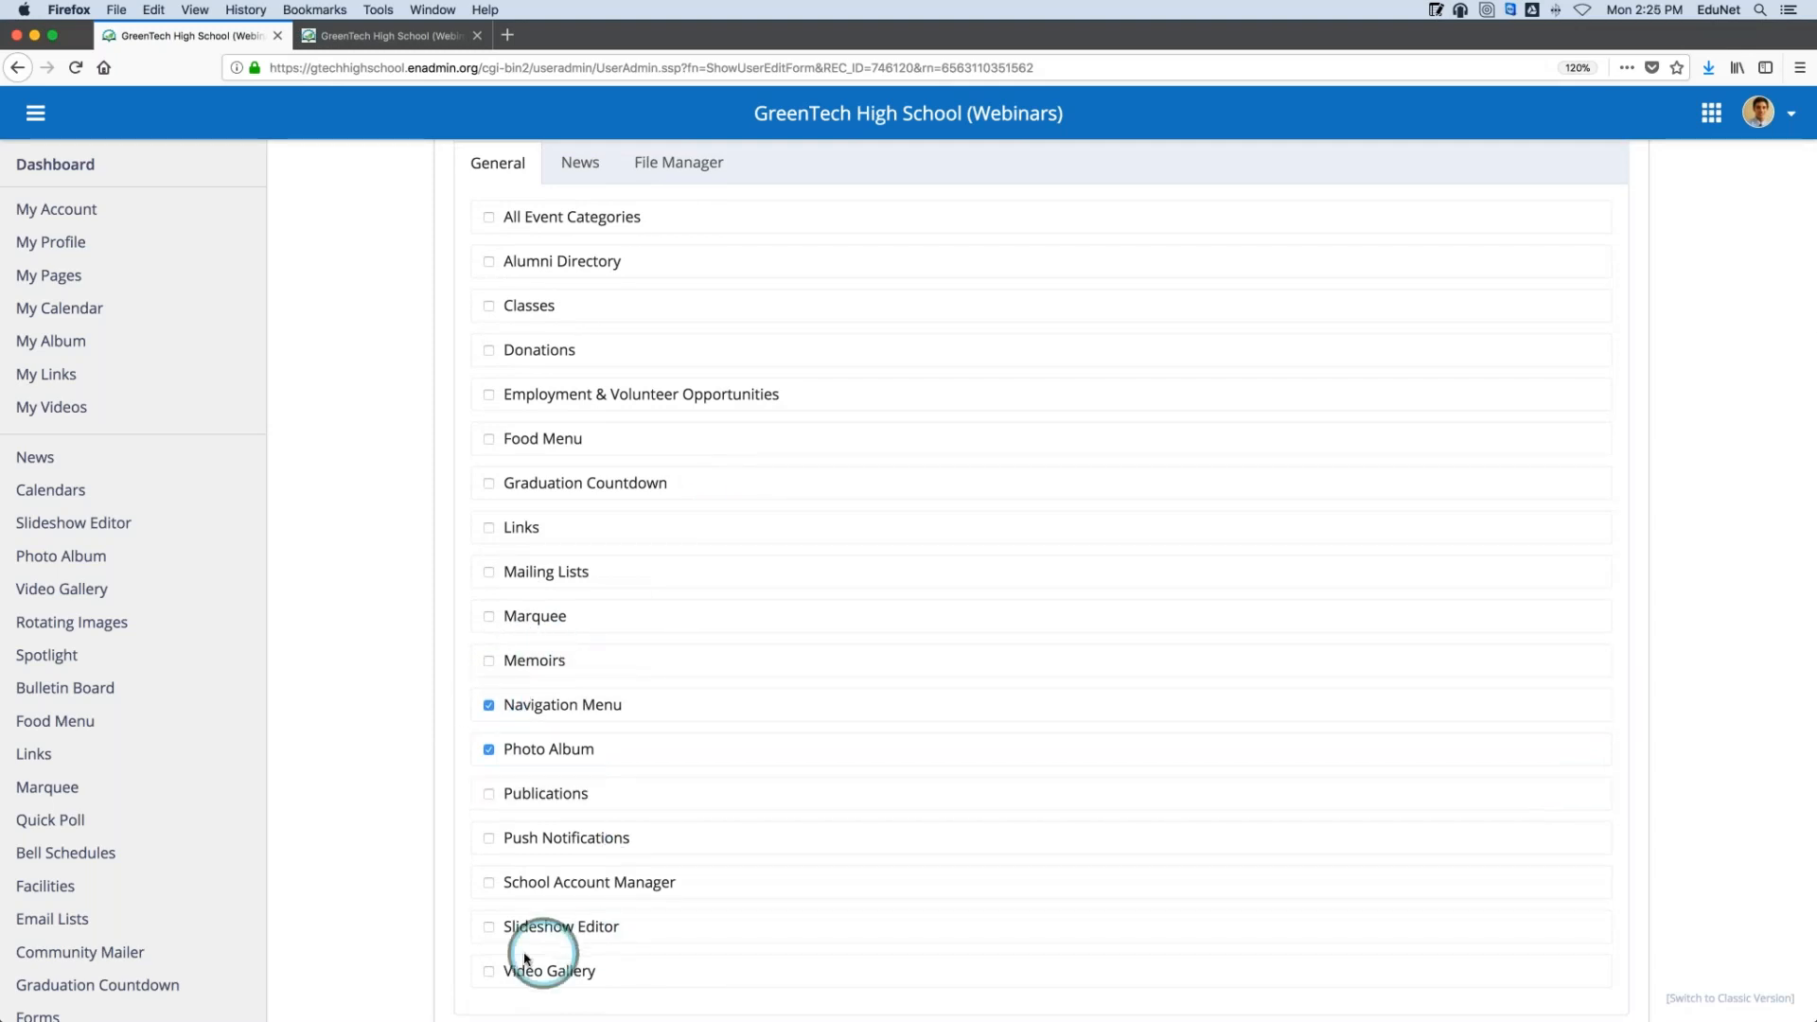
pyautogui.click(489, 970)
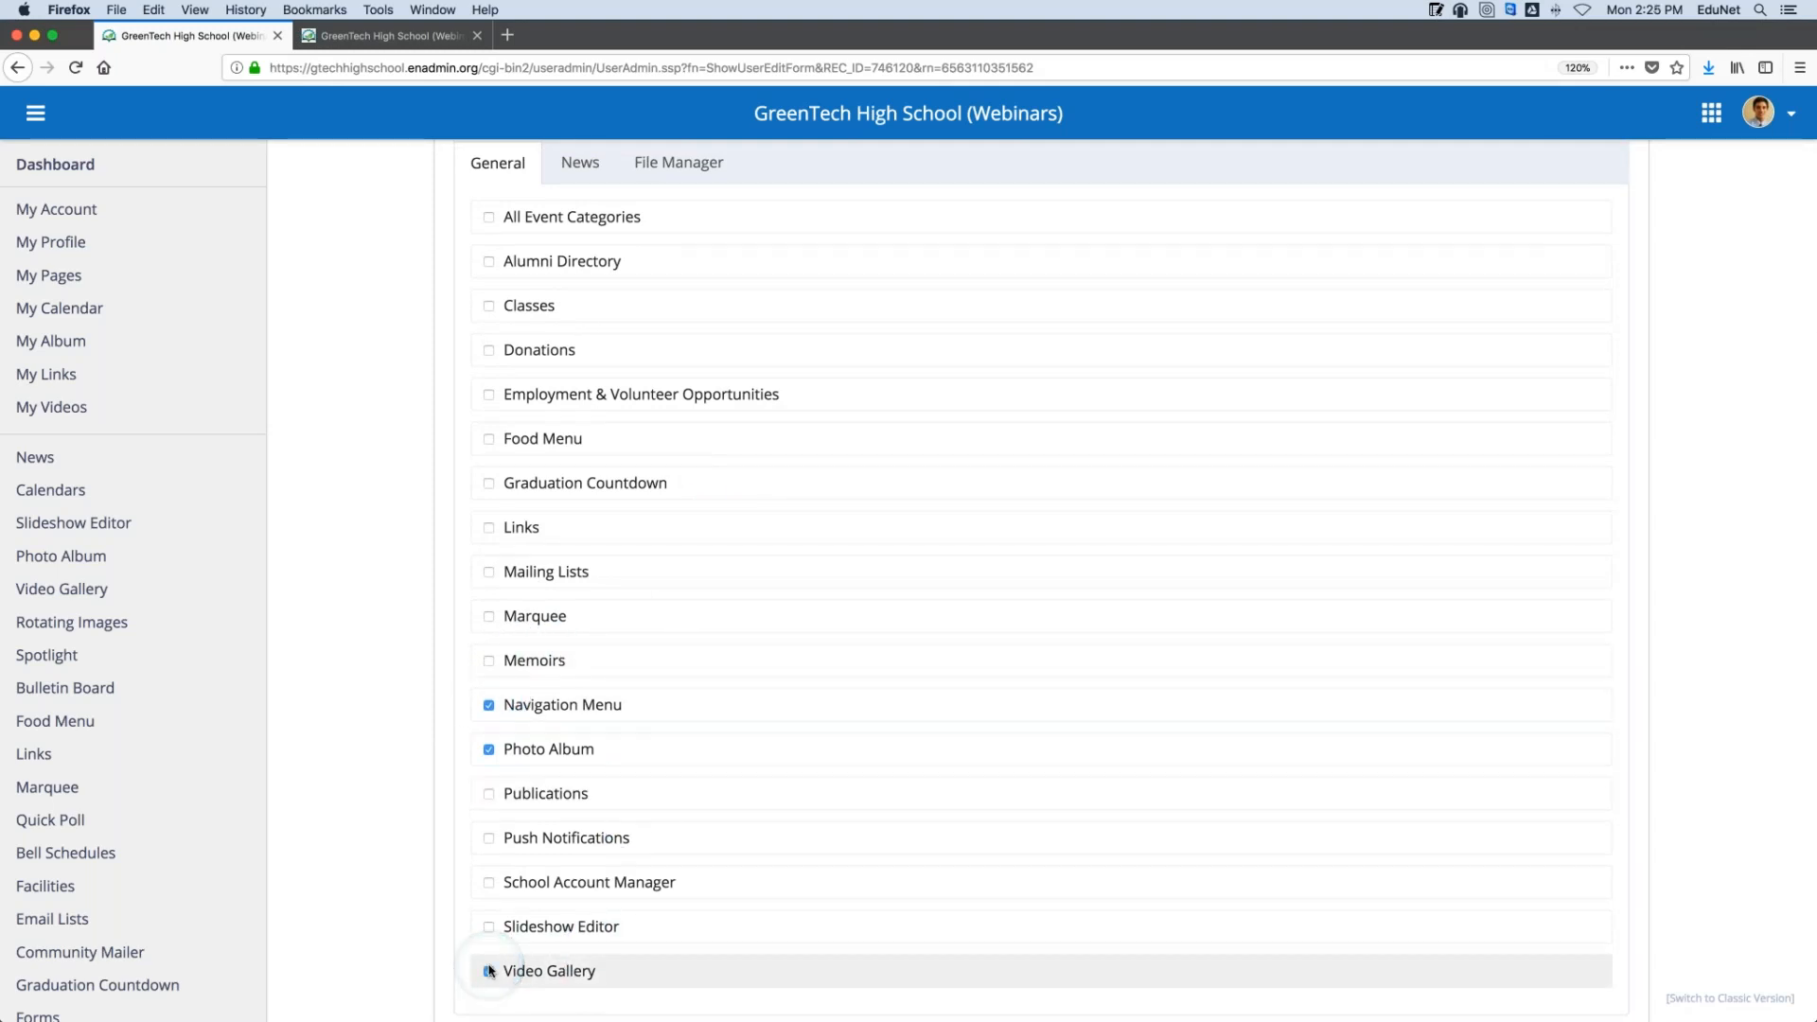
pyautogui.scroll(4, 502, 899)
pyautogui.scroll(-3, 509, 805)
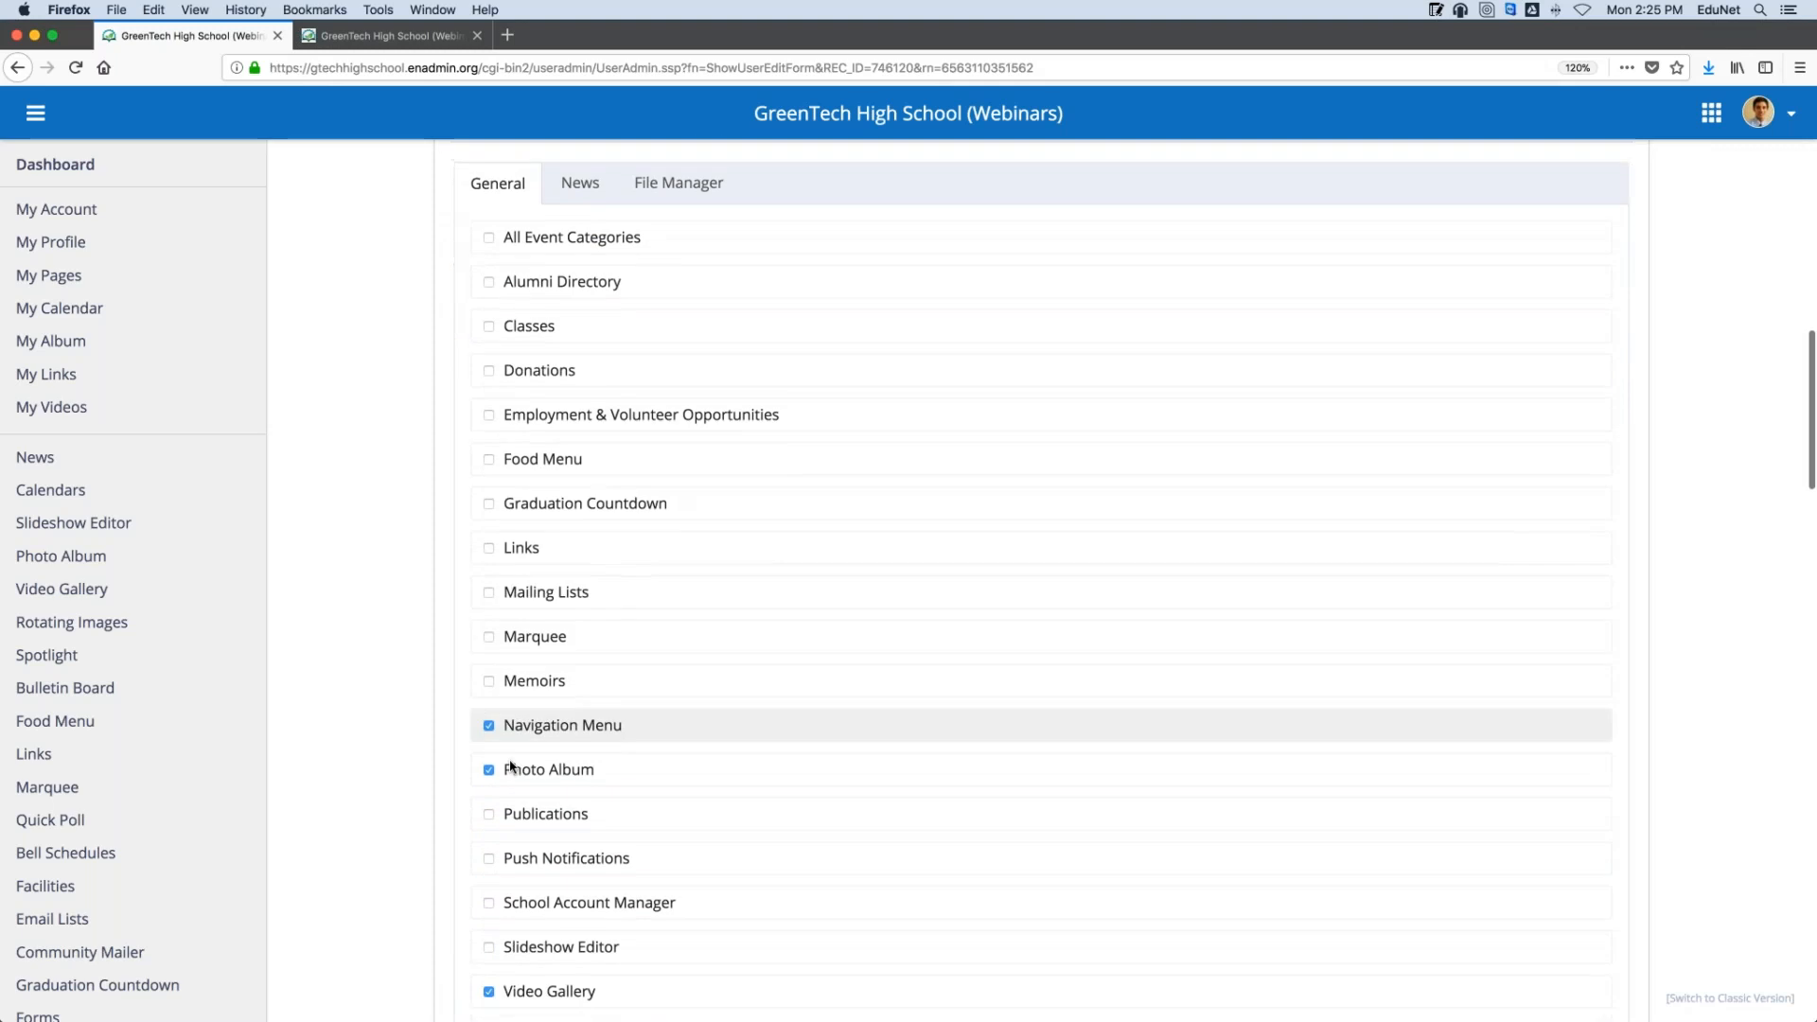
# Examine the account's privileges for Public Password Protected Sections, Academic Depts., Educational Support Depts., and Clubs and Activities
pyautogui.scroll(-2, 511, 767)
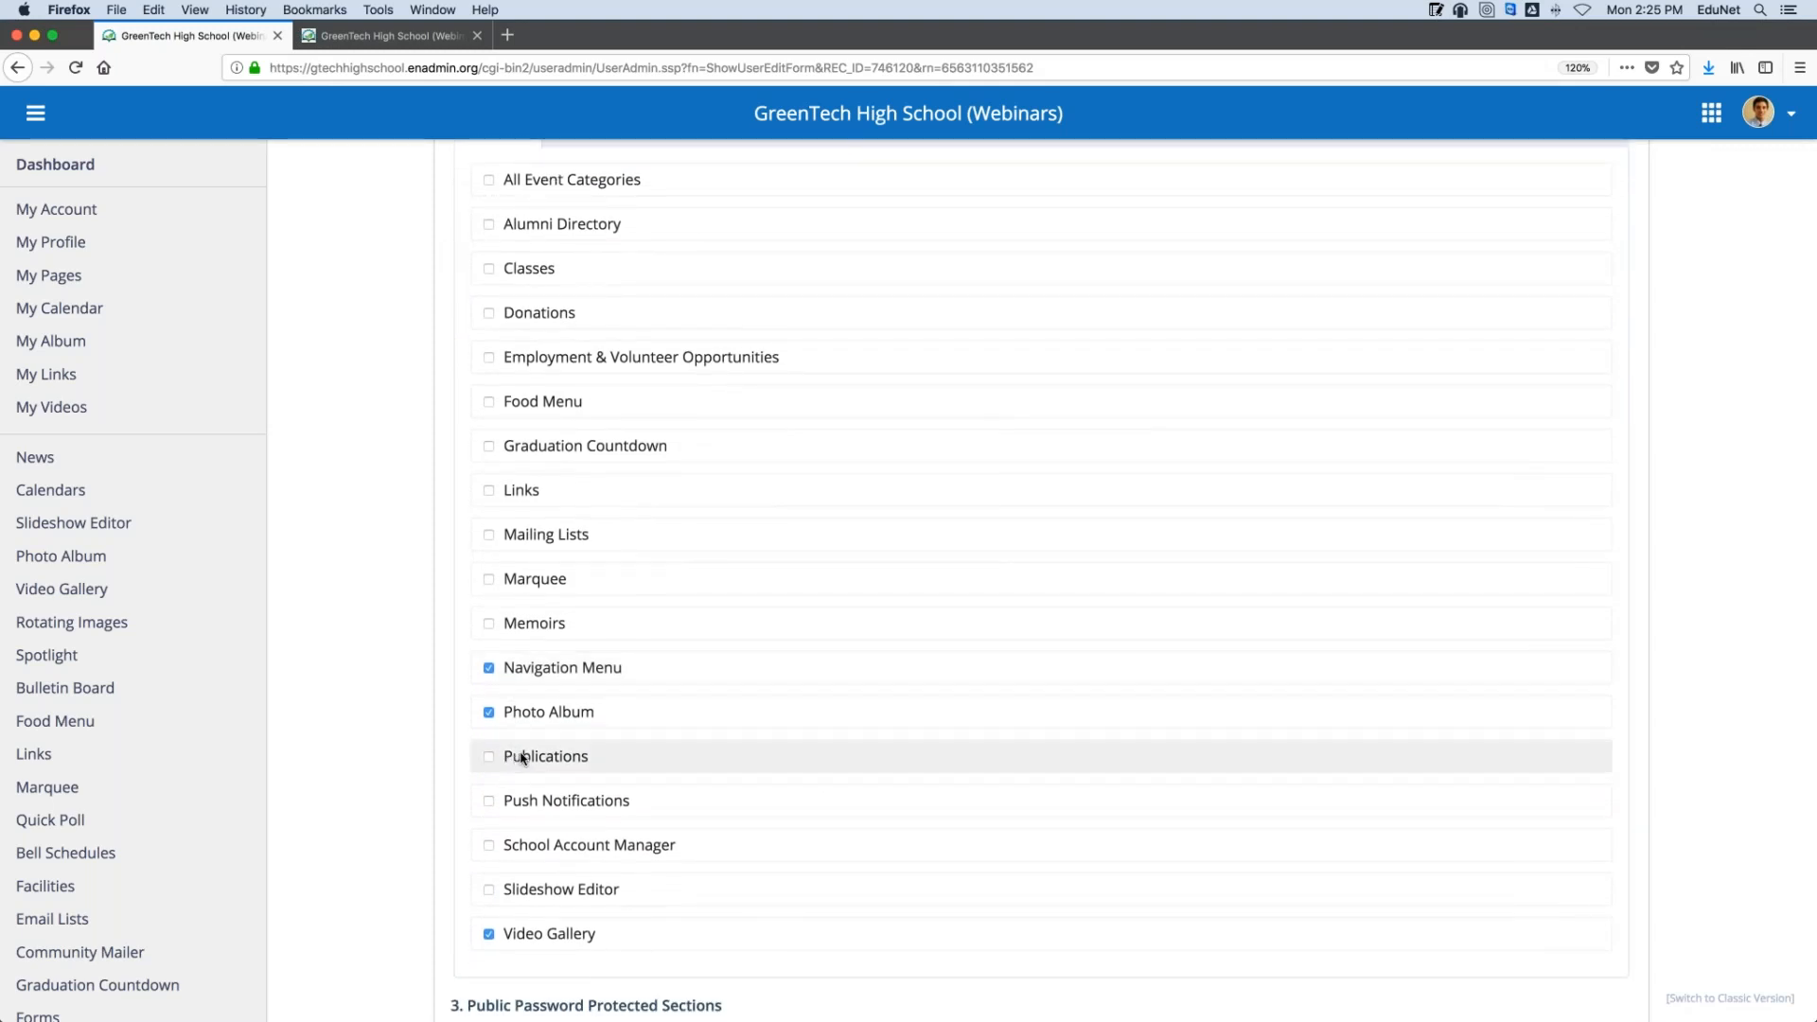
pyautogui.scroll(1, 398, 695)
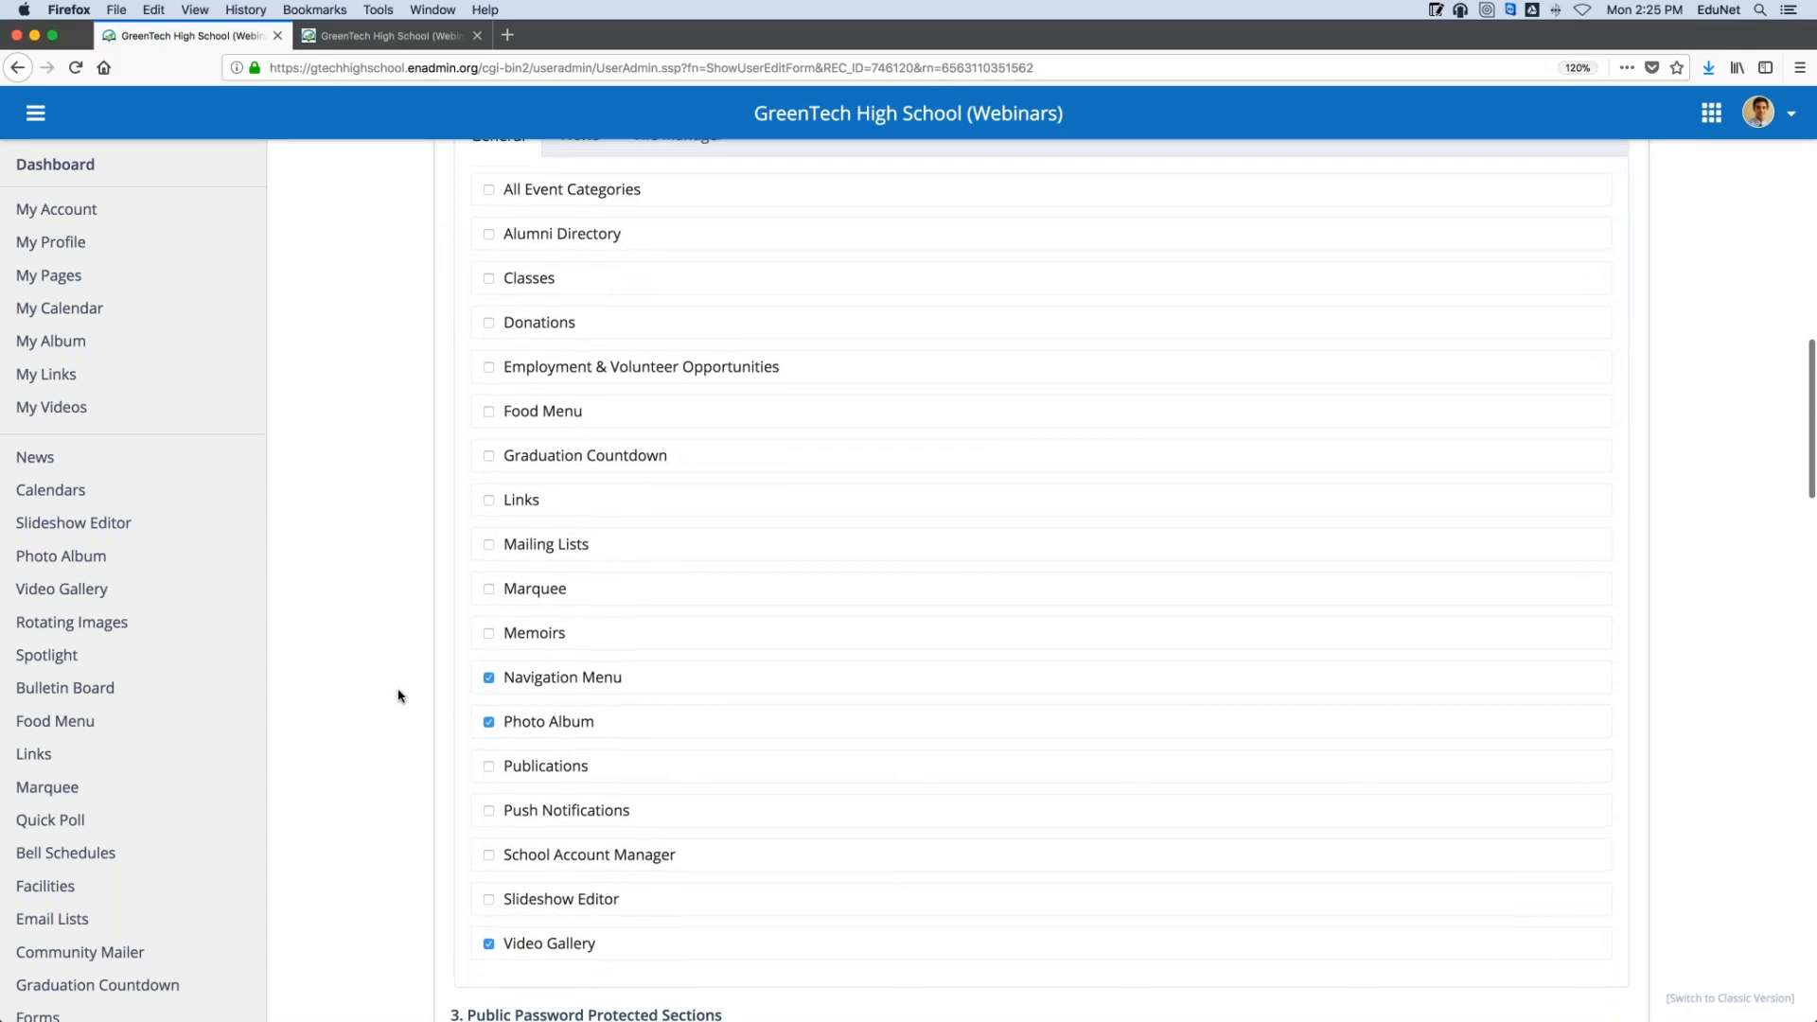
pyautogui.scroll(-3, 398, 695)
pyautogui.scroll(-8, 398, 695)
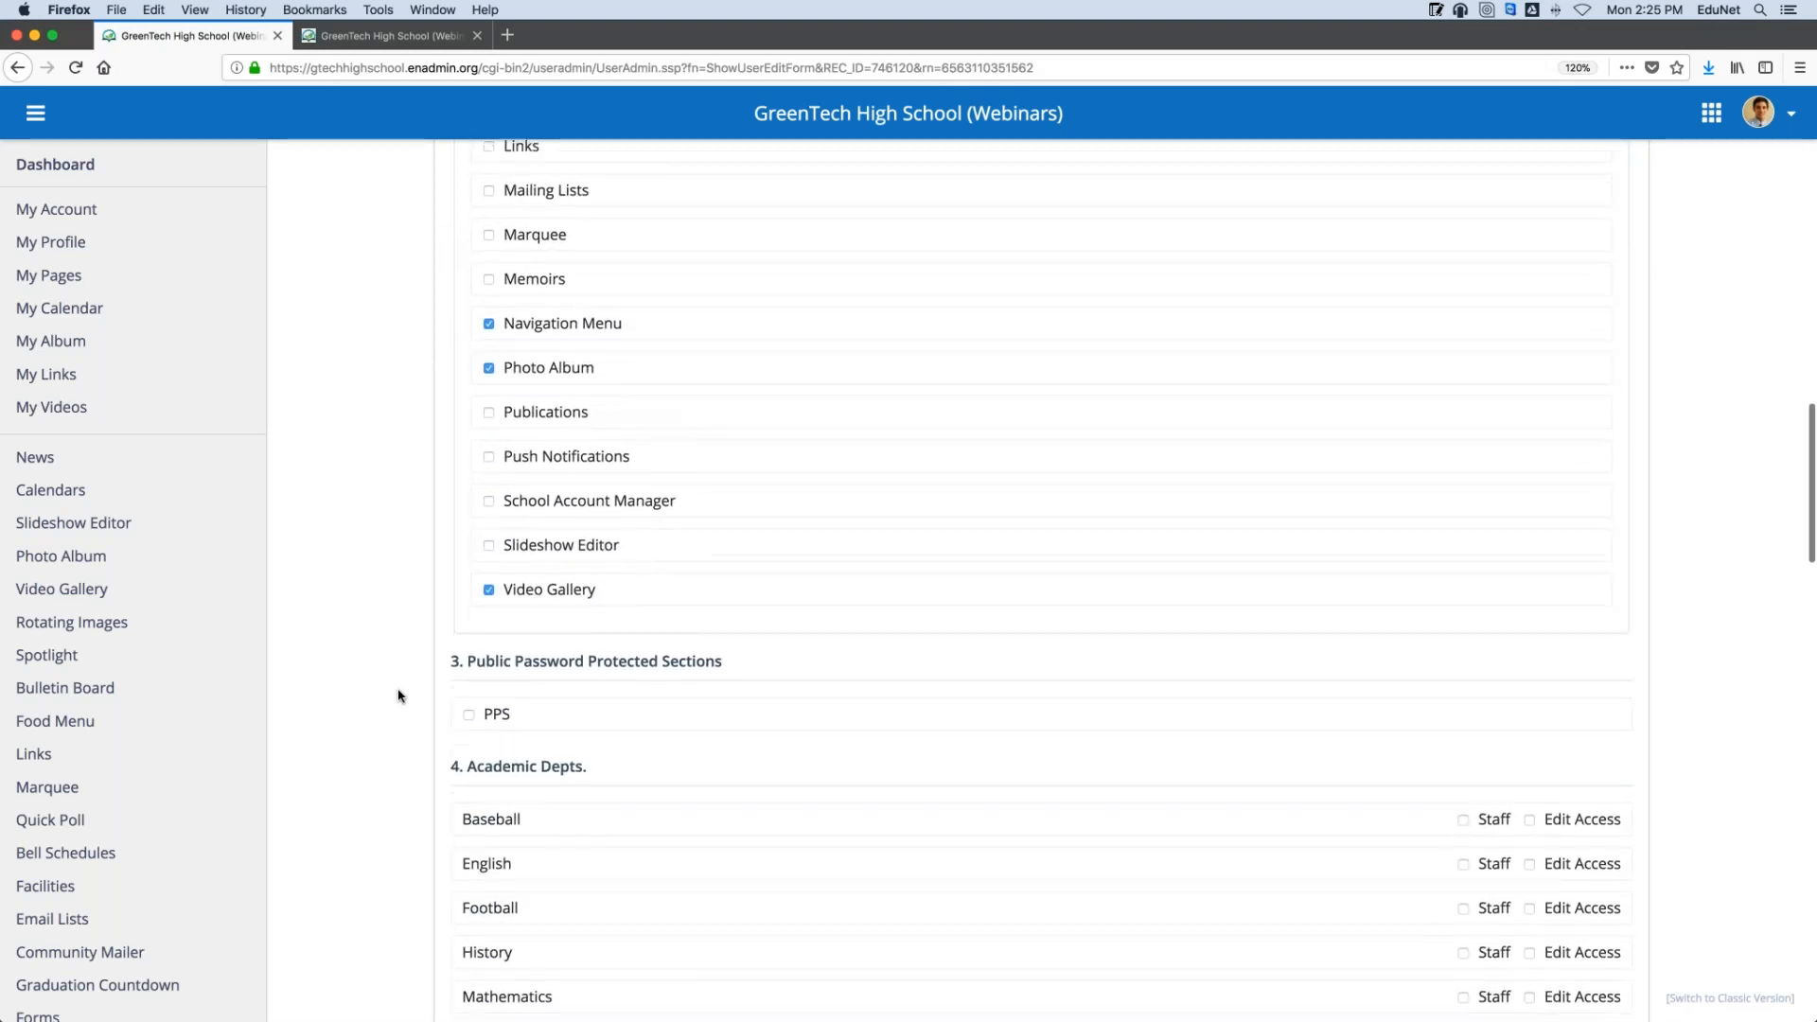
pyautogui.click(1798, 42)
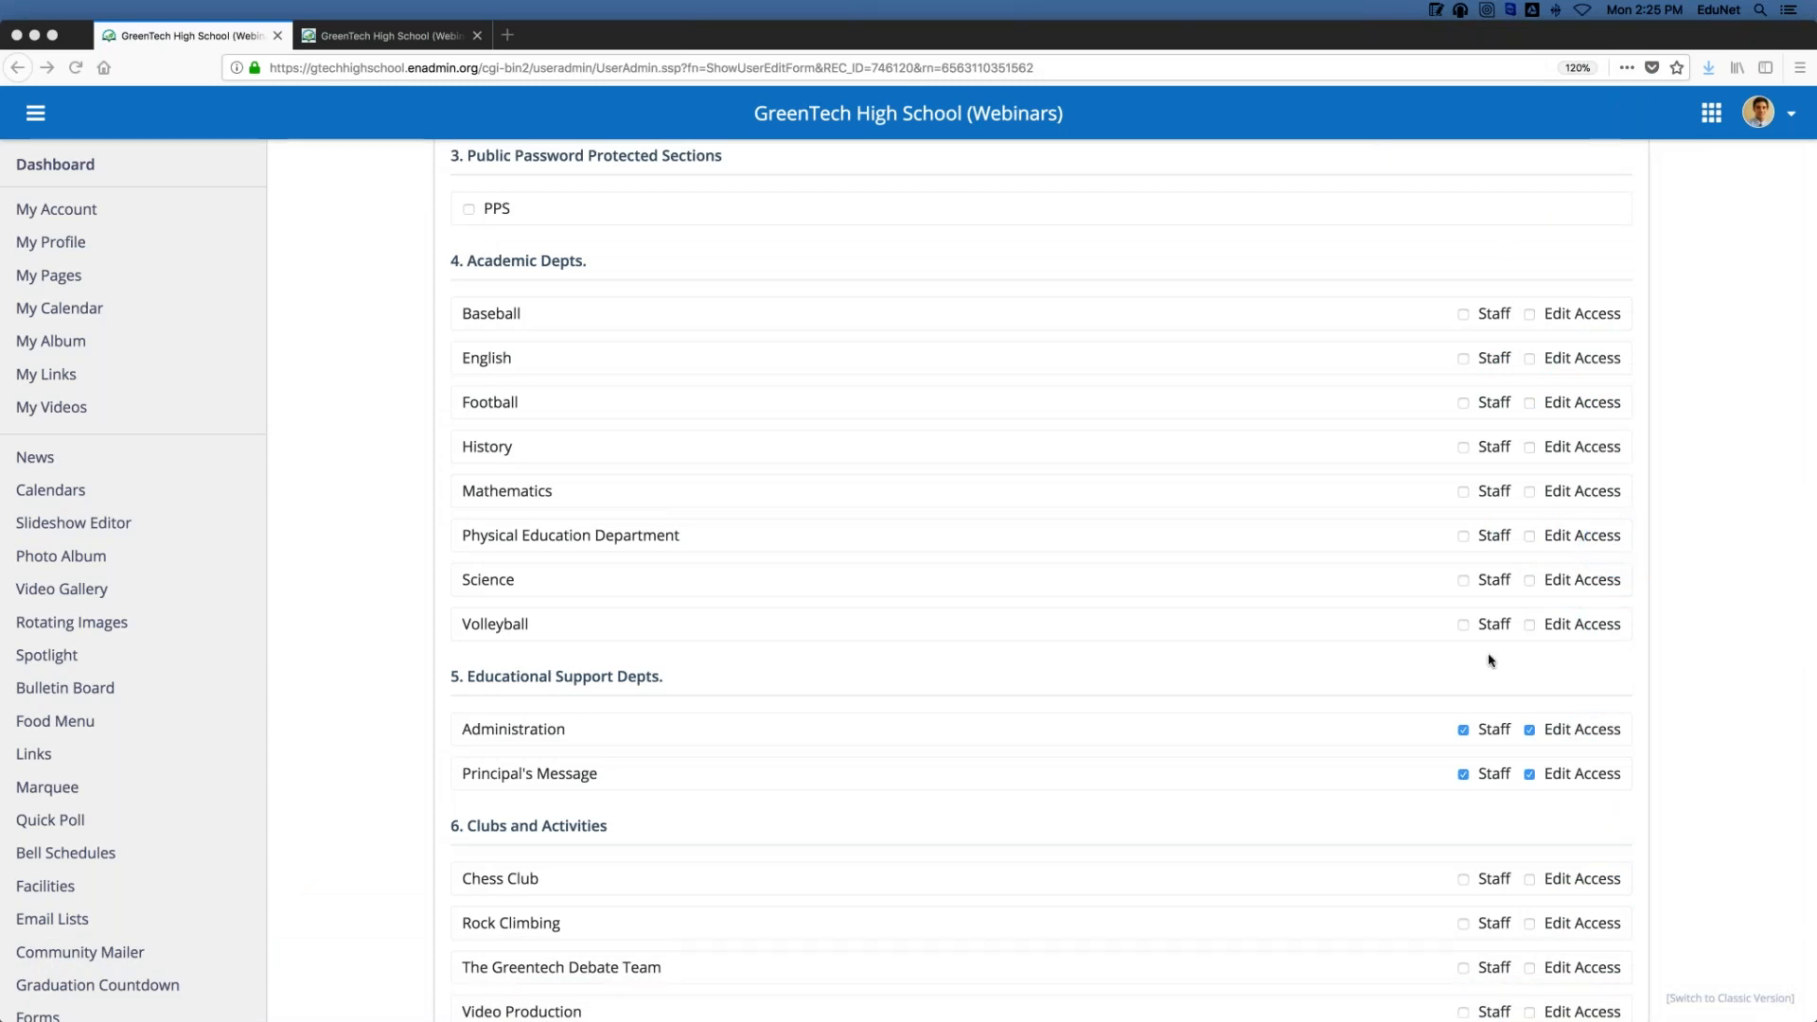
pyautogui.scroll(1, 1488, 657)
pyautogui.moveTo(1315, 322); pyautogui.dragTo(1342, 329)
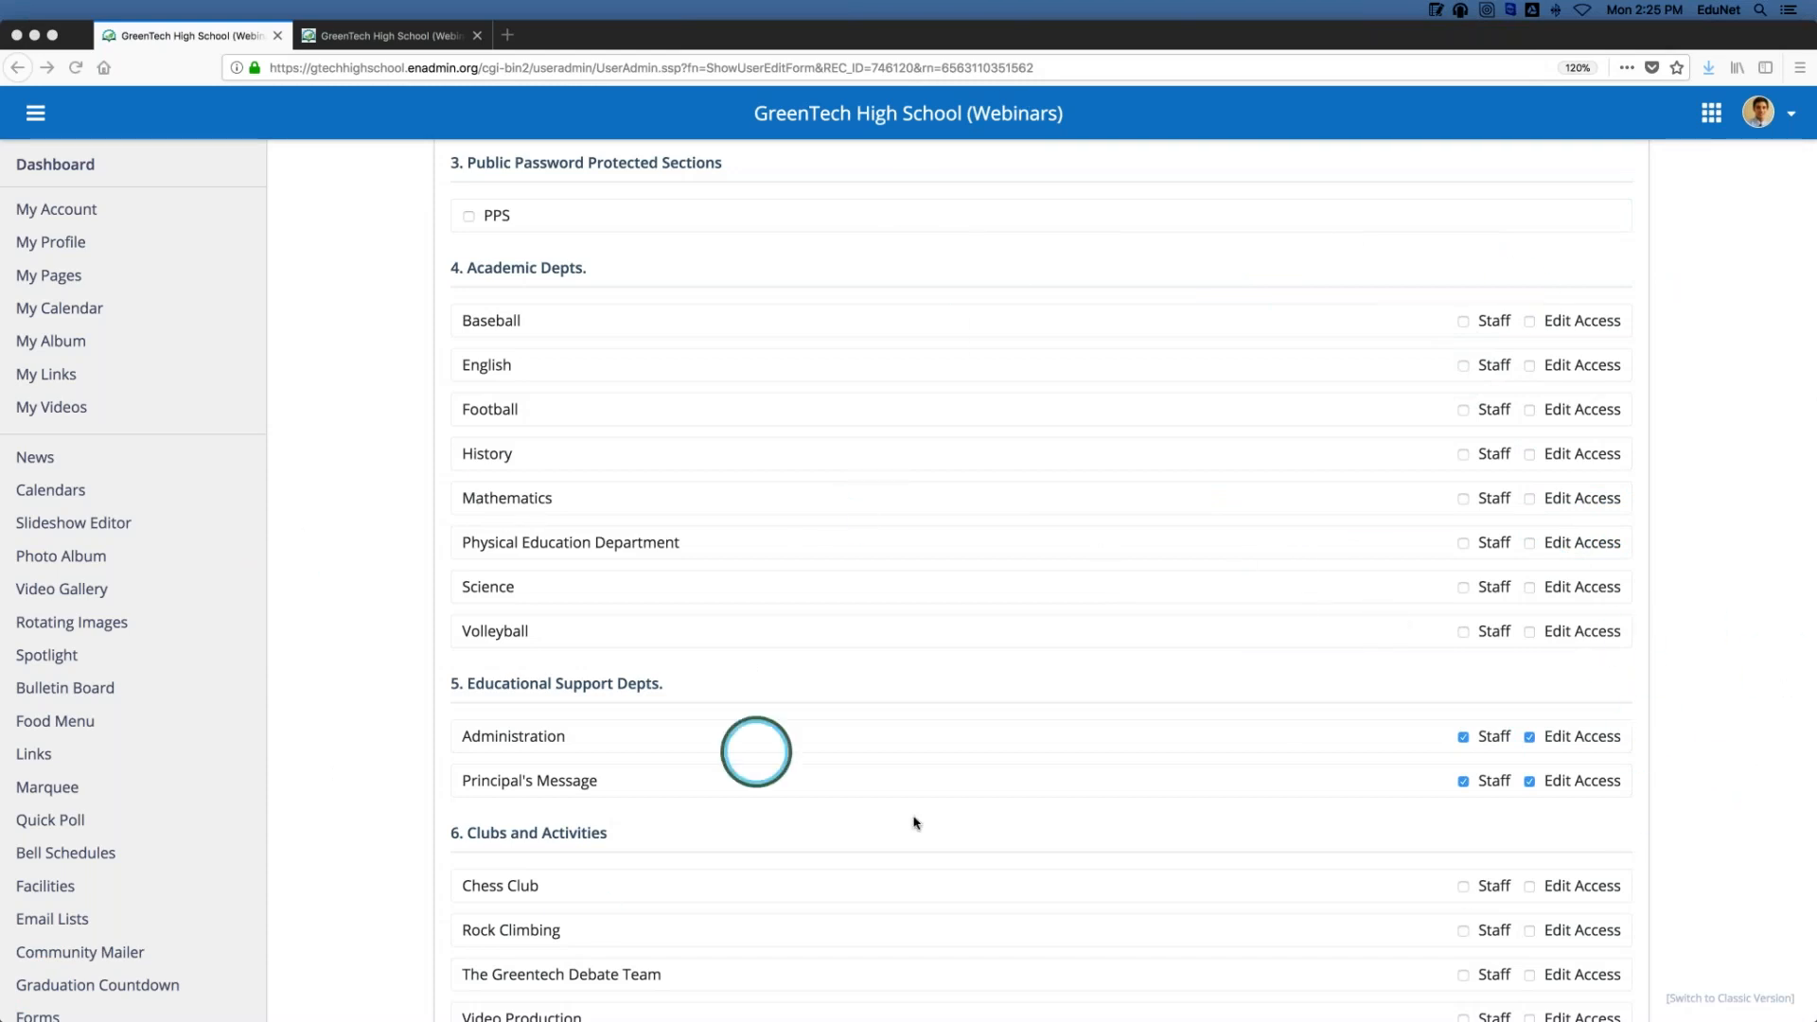
pyautogui.scroll(-3, 1072, 835)
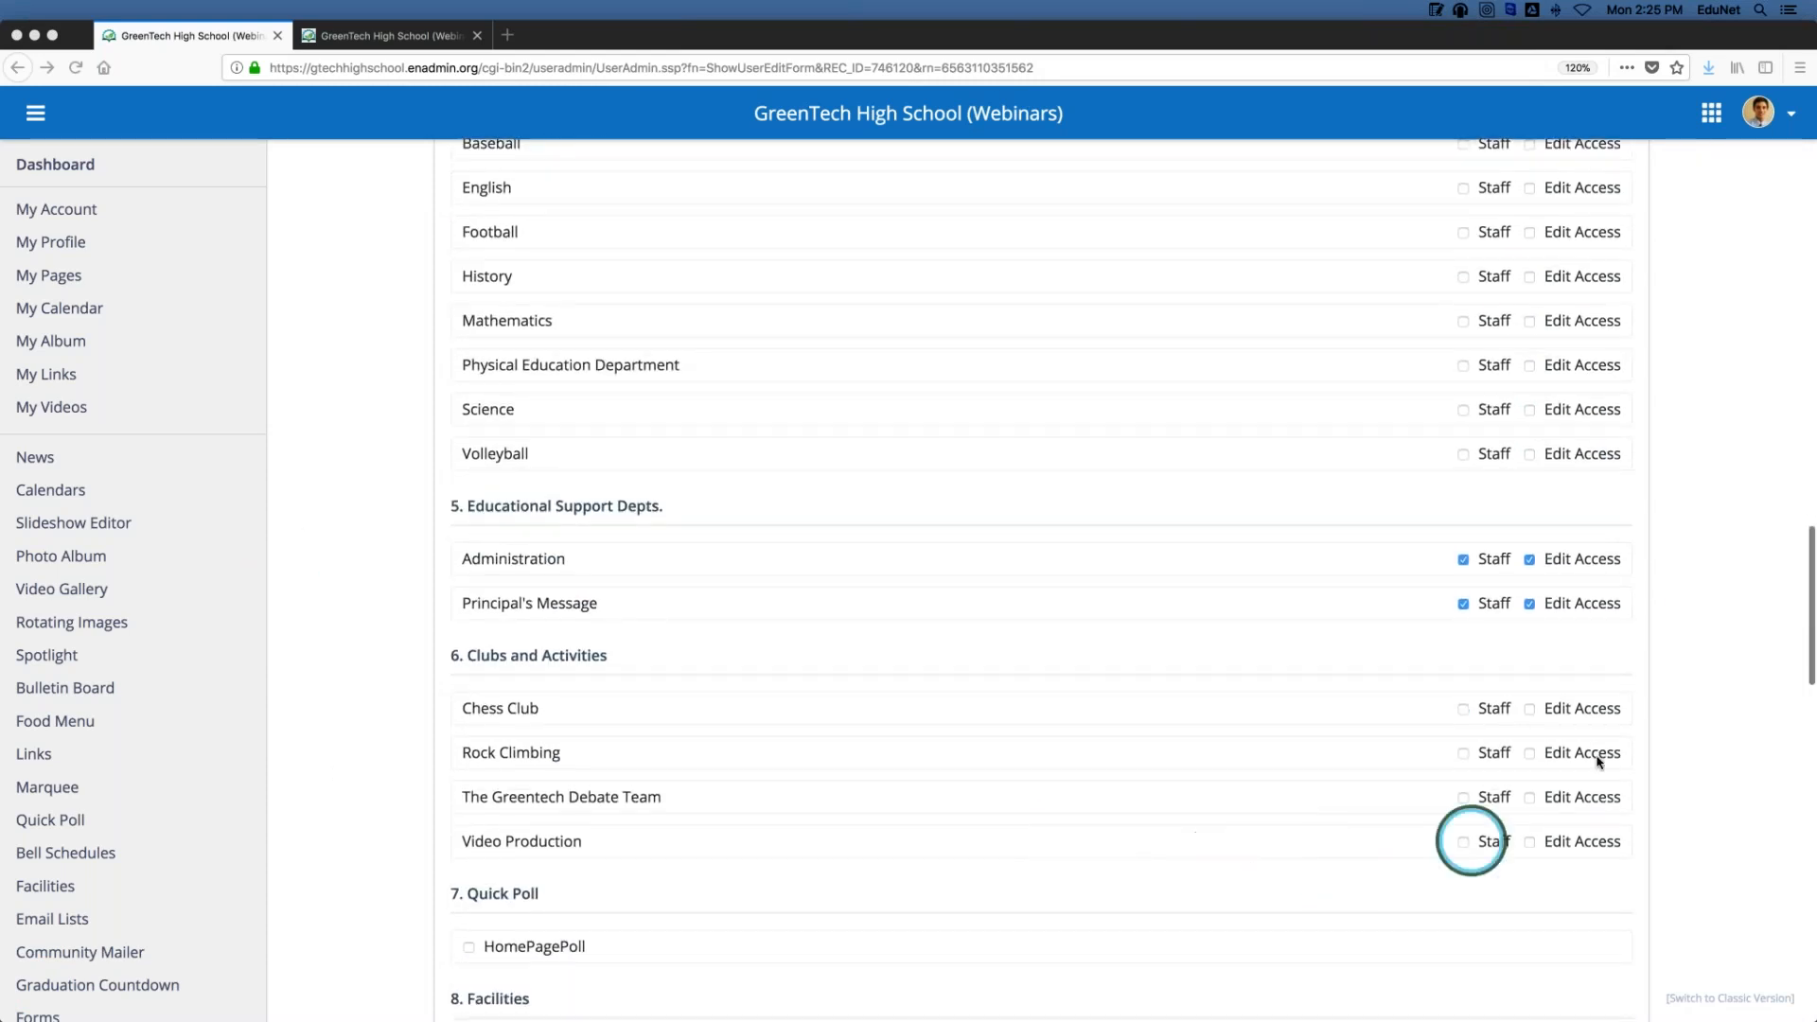
# Look through the Quick Poll, Facilities, Spotlight Categories and Extra Sections privileges, down to Account Options and Final Step
pyautogui.scroll(-15, 886, 755)
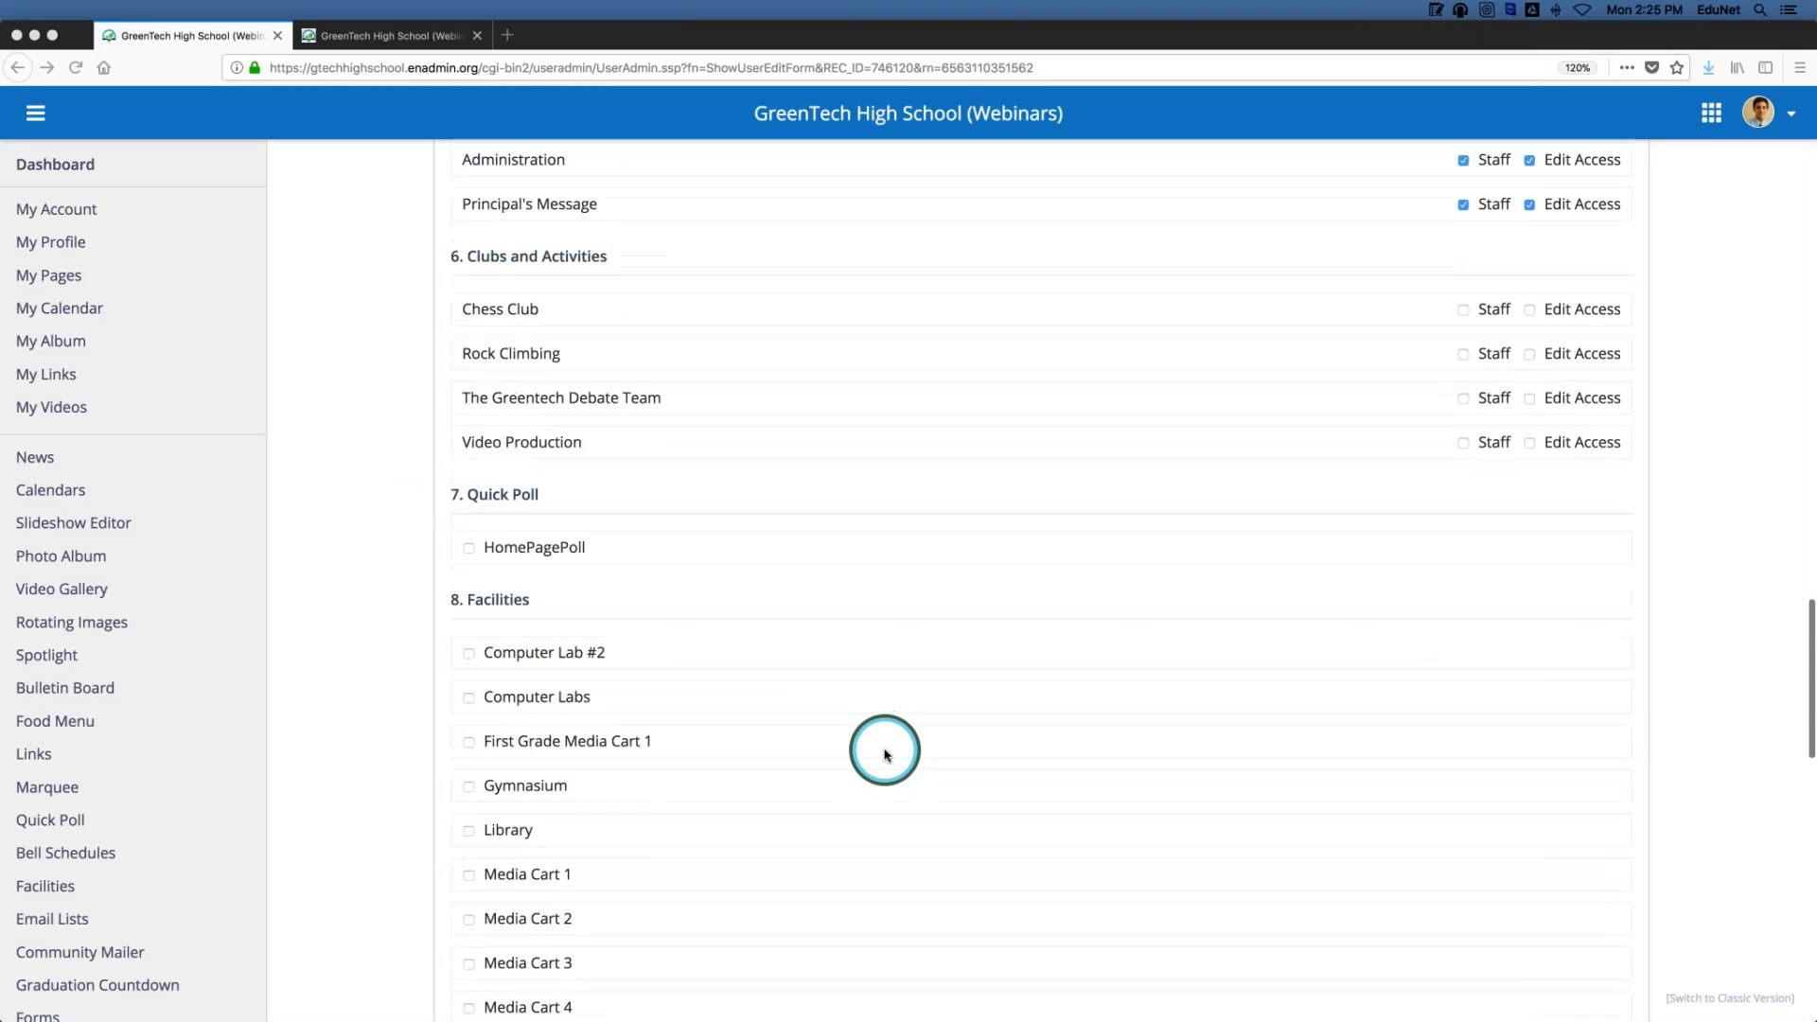
pyautogui.scroll(3, 1260, 621)
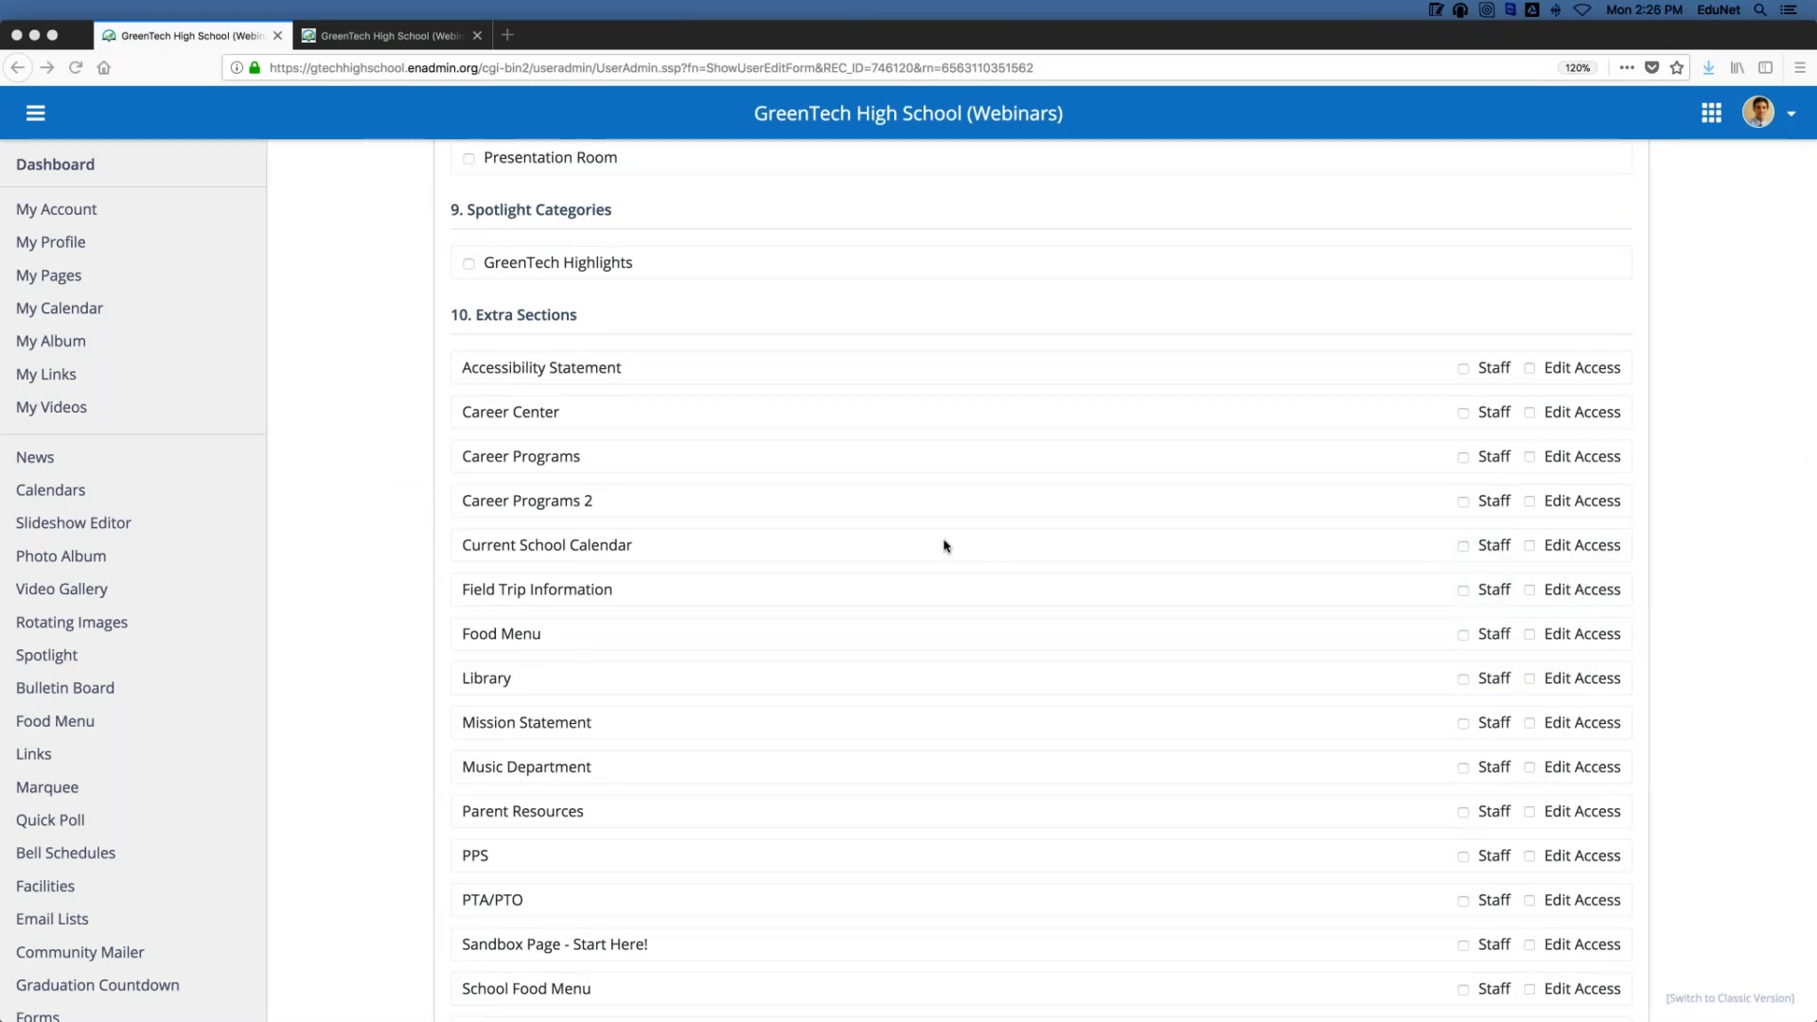
pyautogui.scroll(-10, 945, 546)
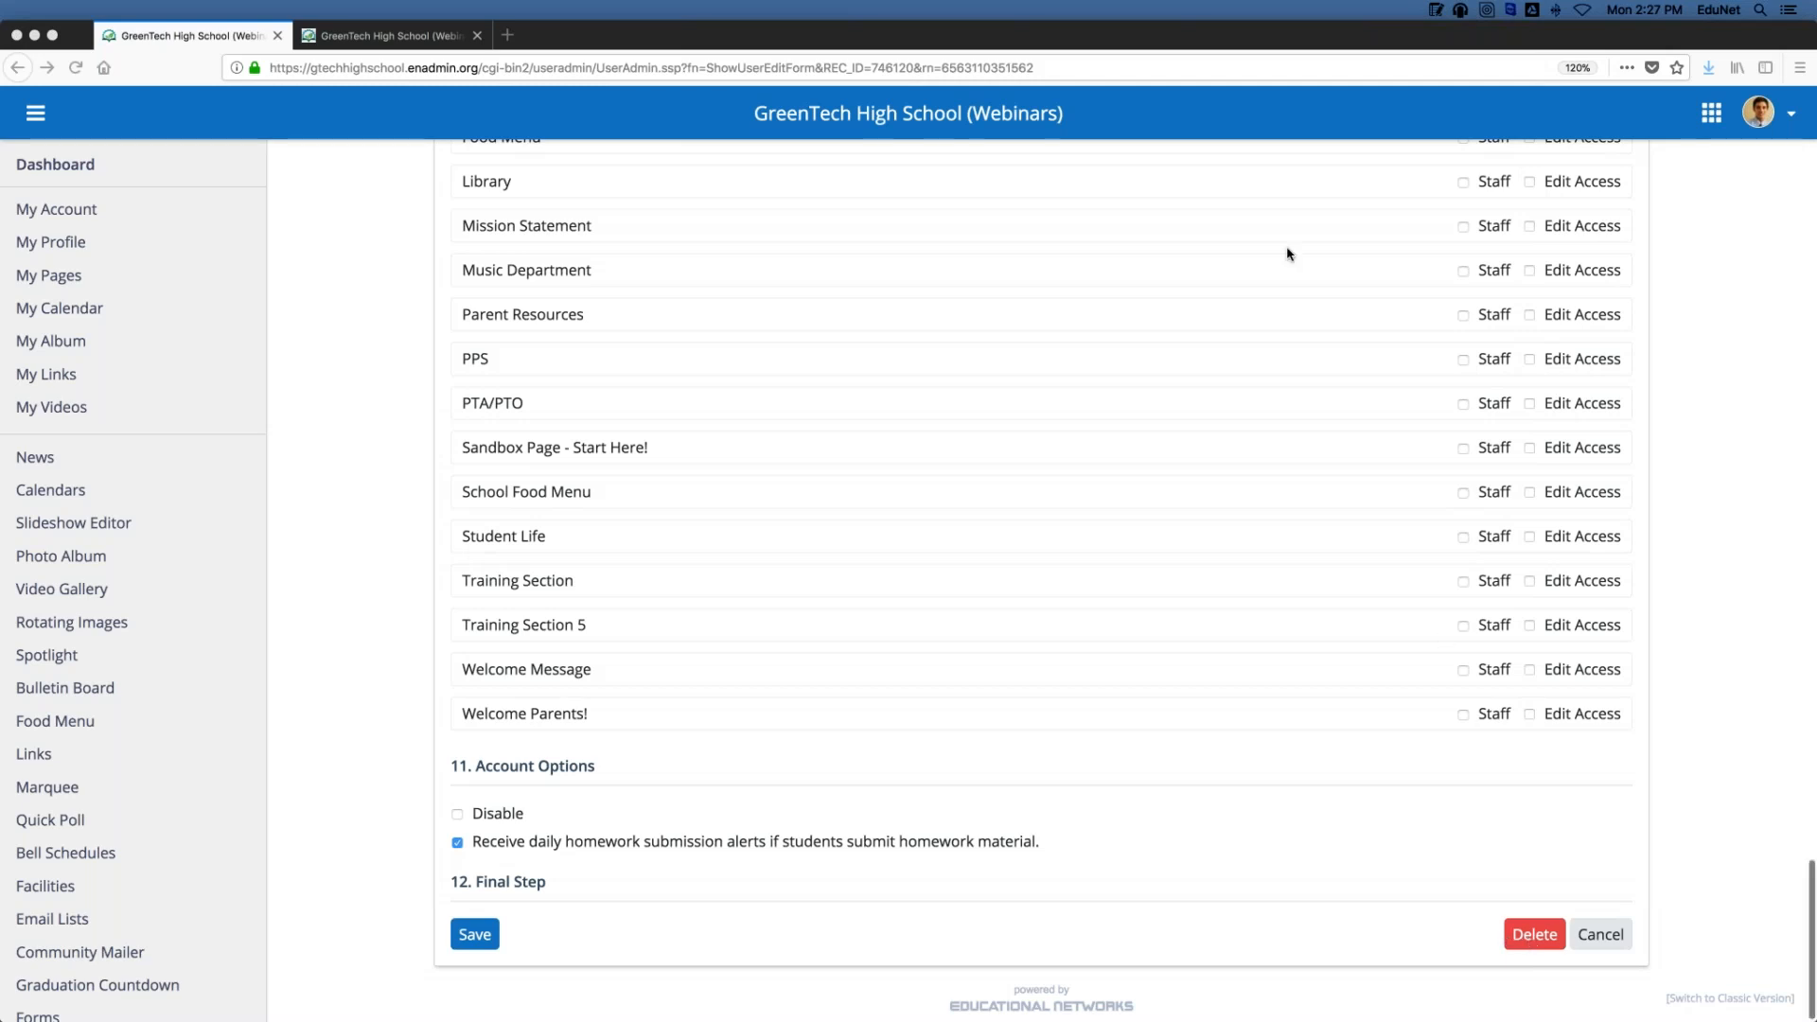
pyautogui.scroll(-1, 1443, 639)
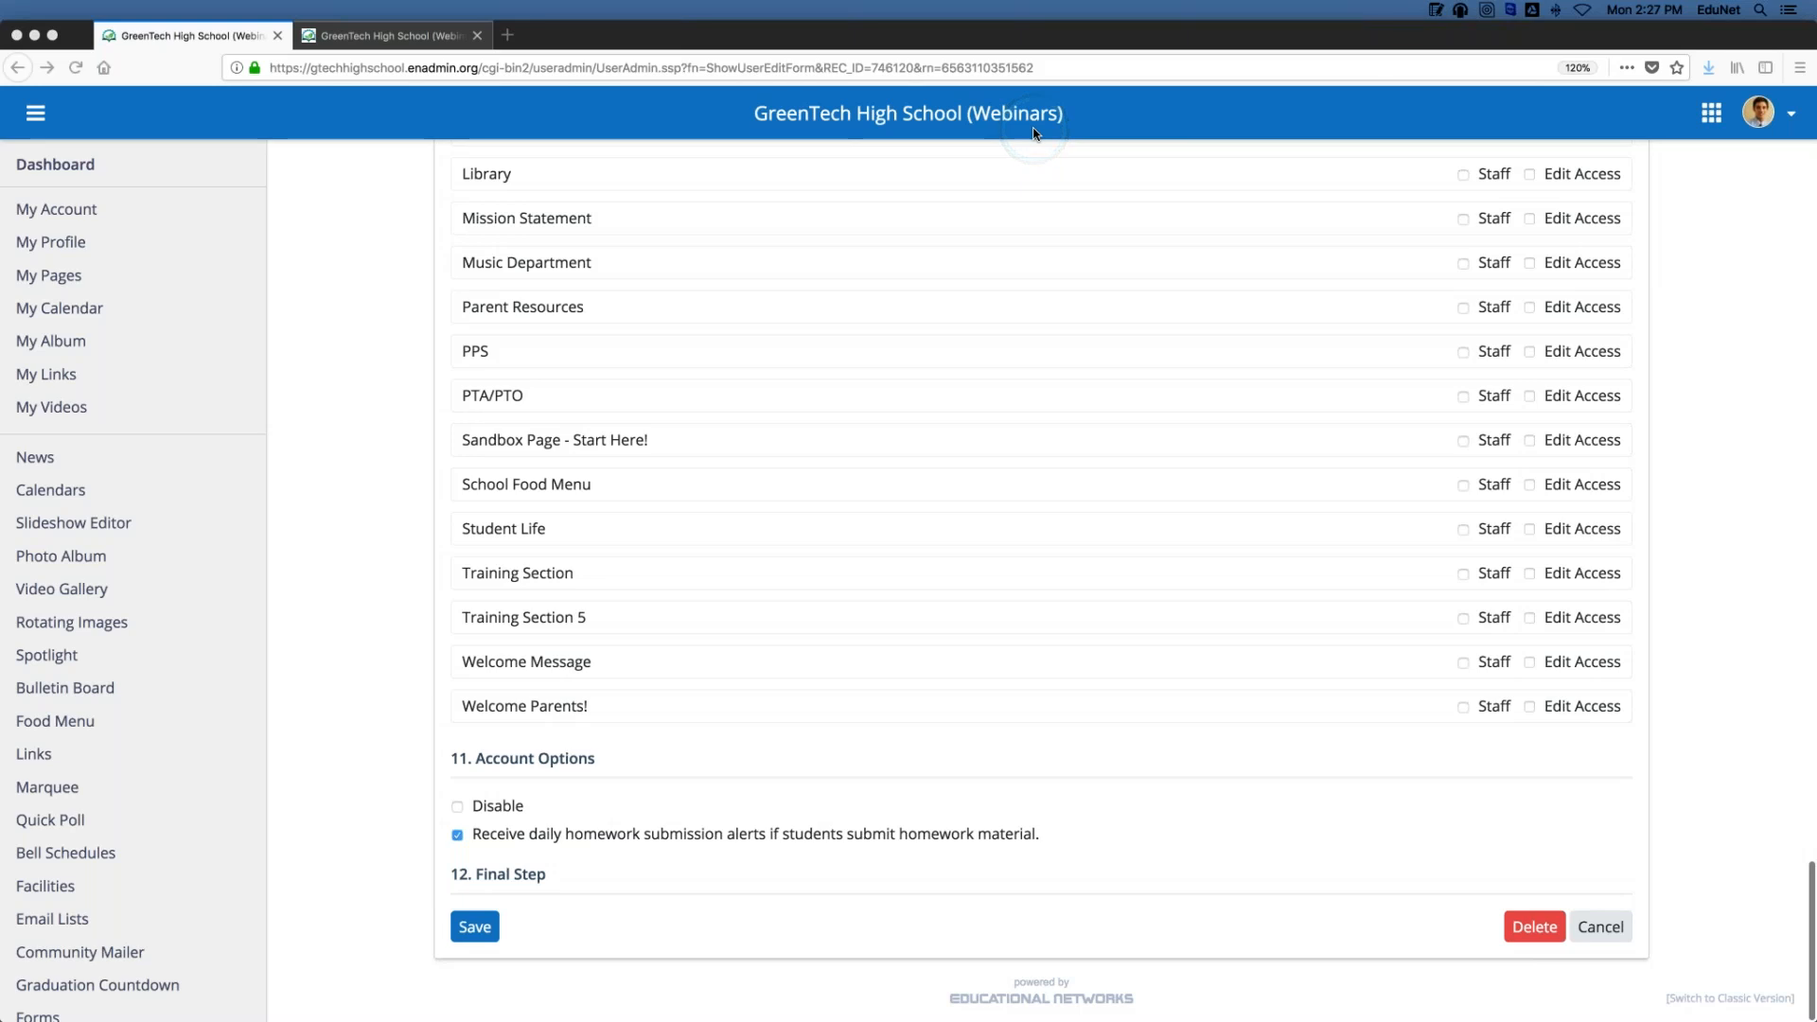
pyautogui.scroll(1, 575, 275)
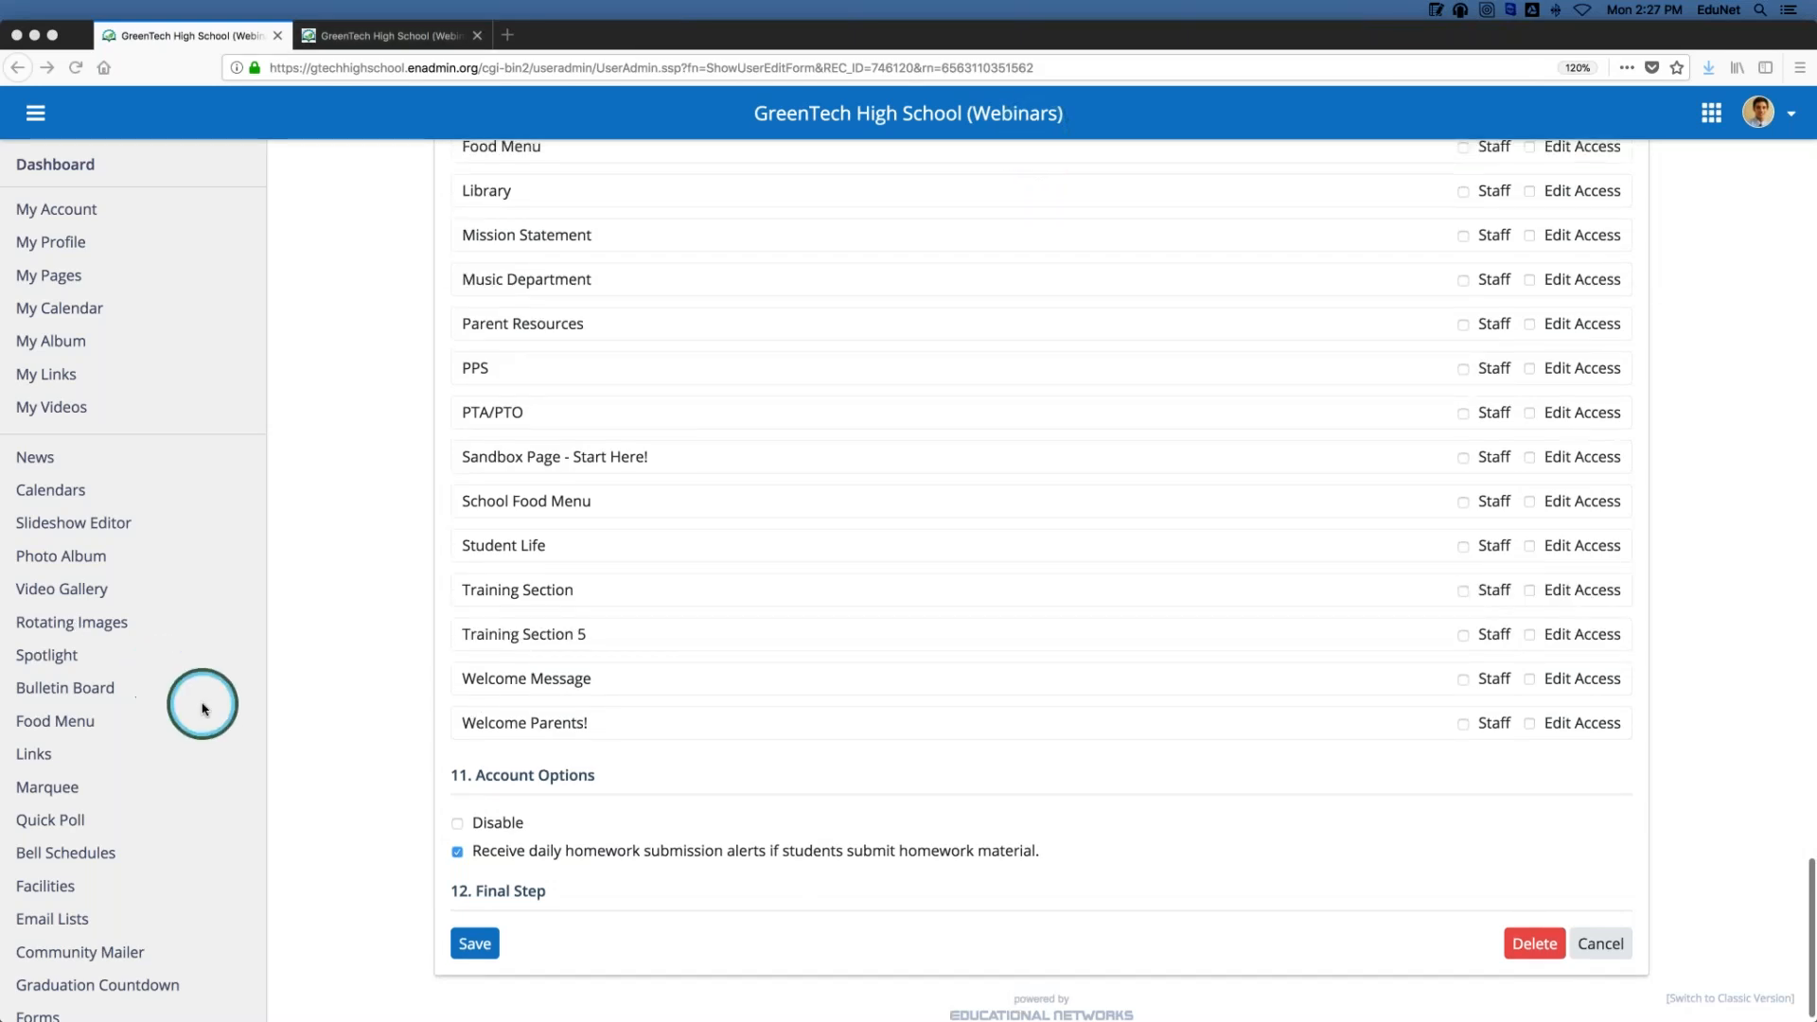
pyautogui.scroll(-1, 202, 708)
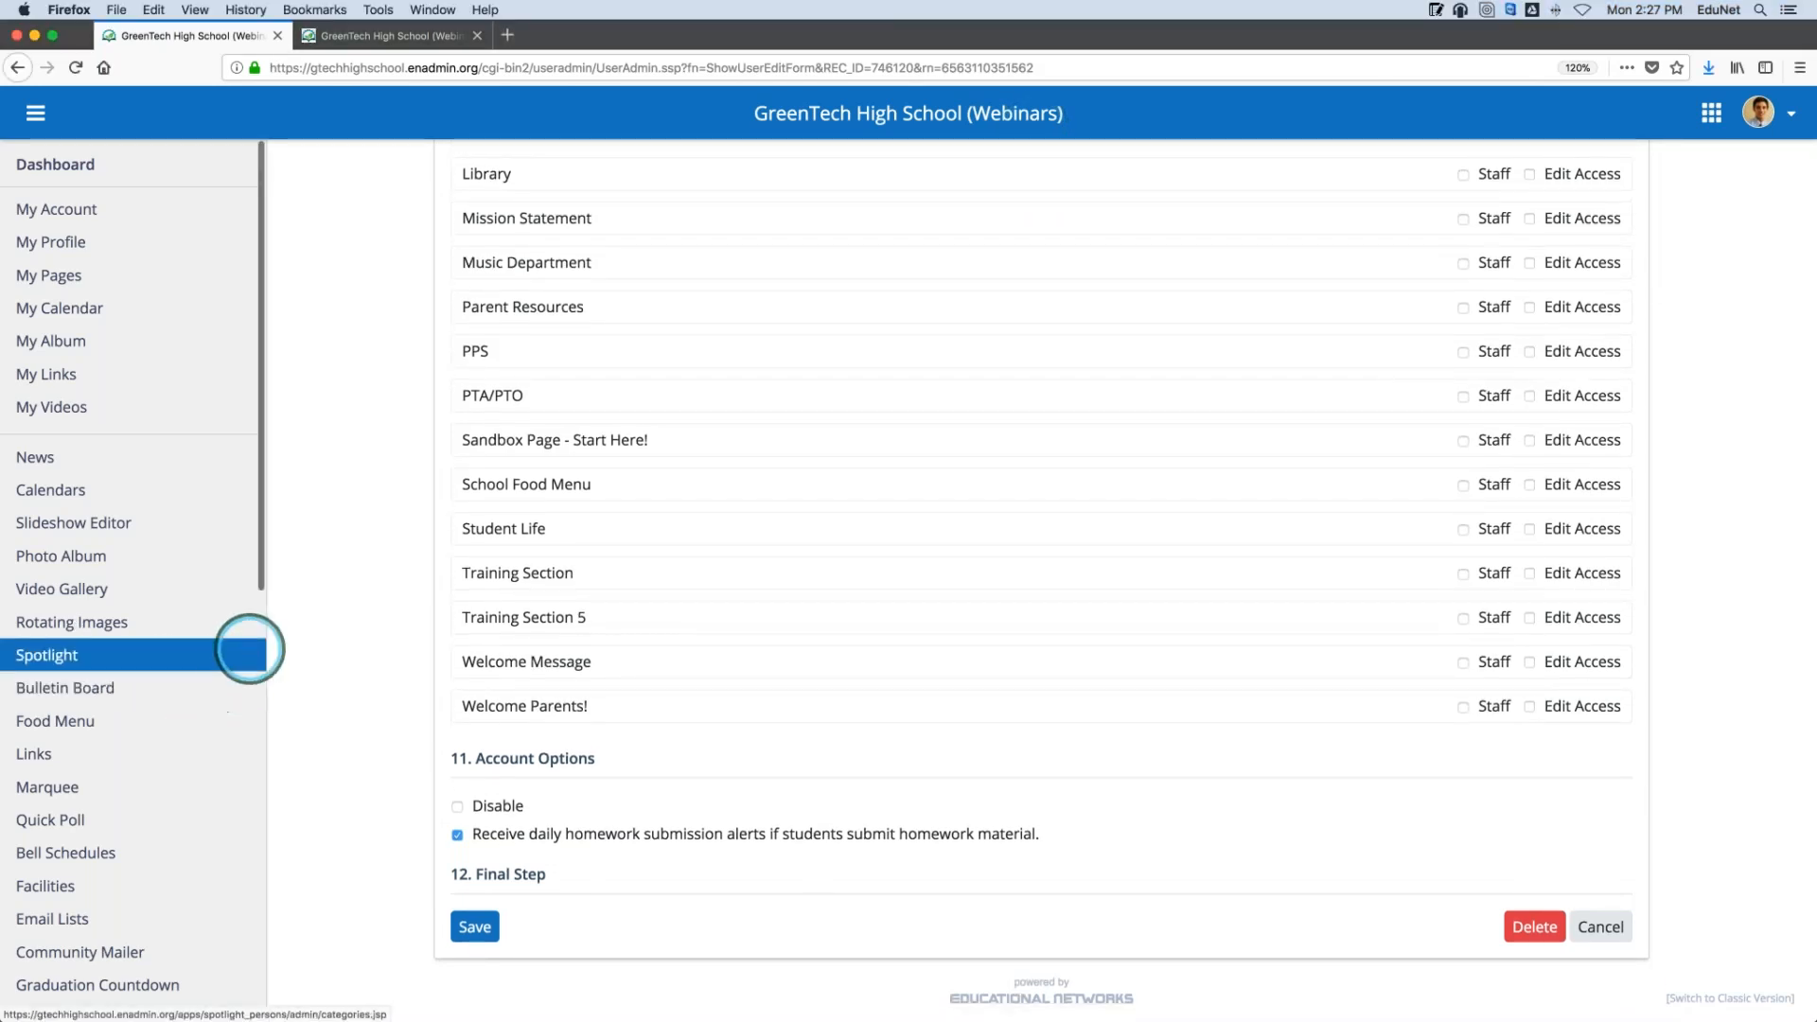
# Return to the list of all users without saving the account and open the form for adding a new user
pyautogui.scroll(-10, 178, 571)
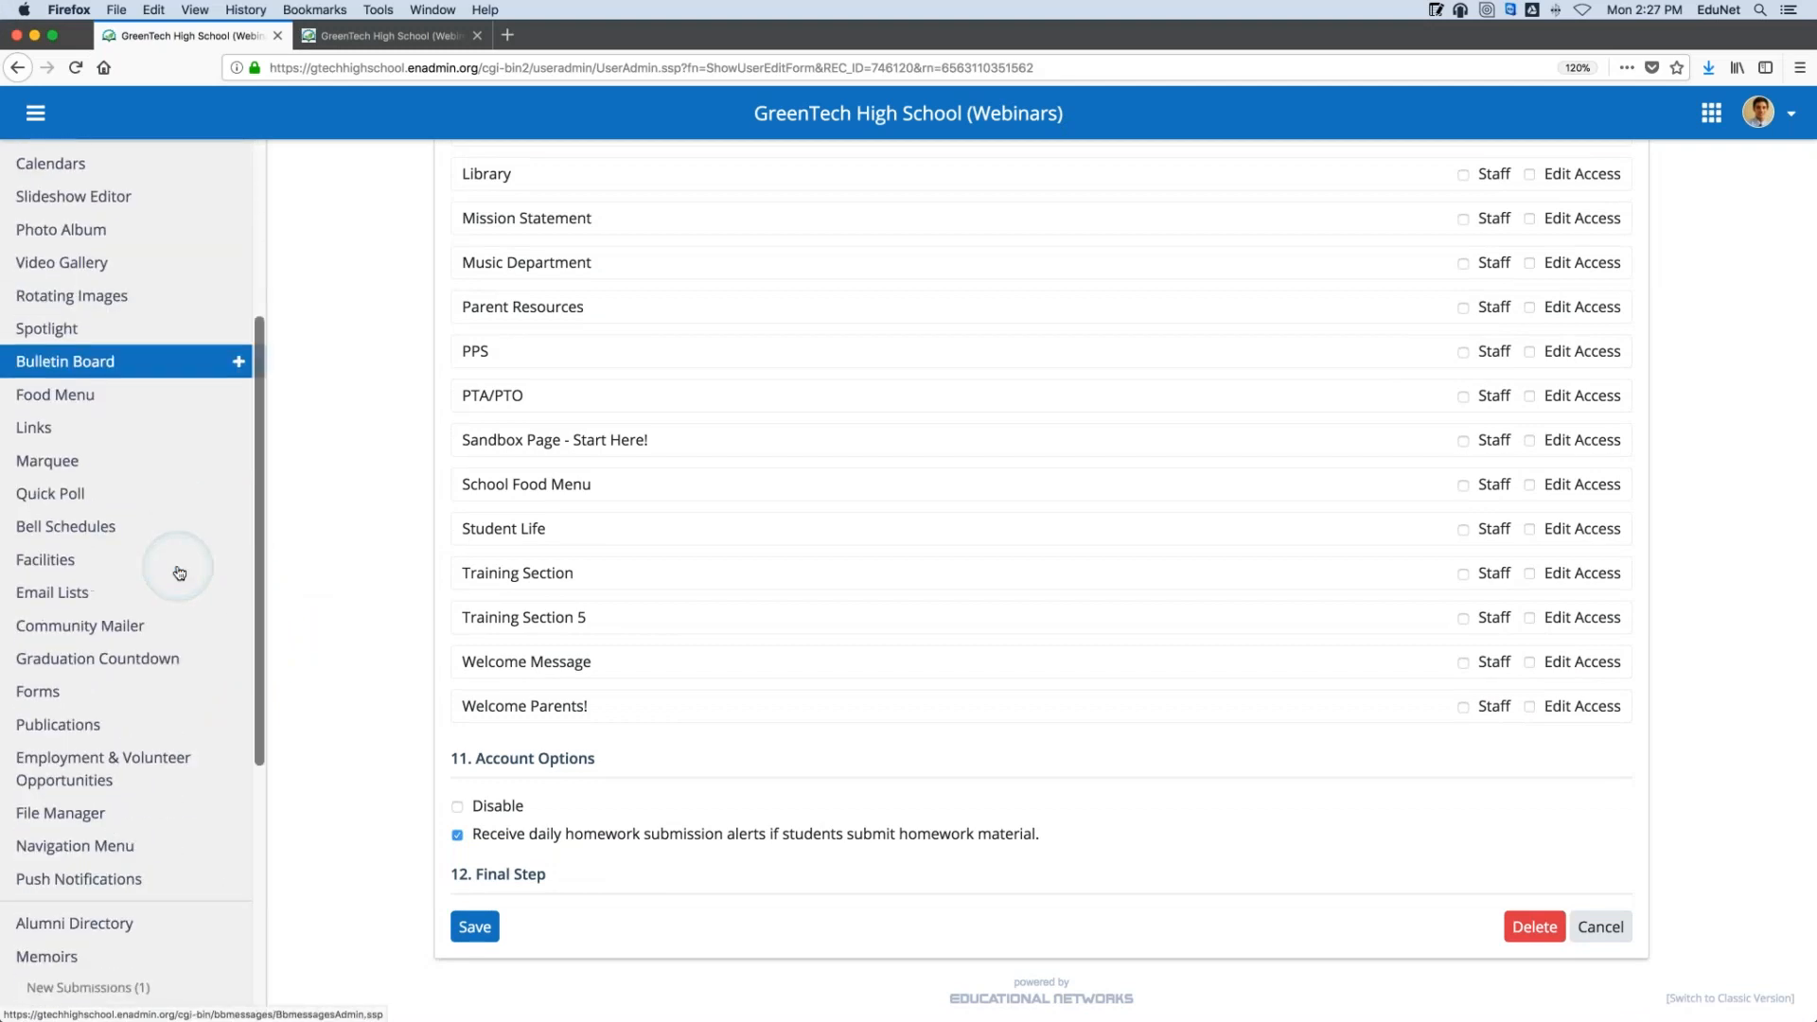
pyautogui.scroll(2, 179, 573)
pyautogui.click(82, 883)
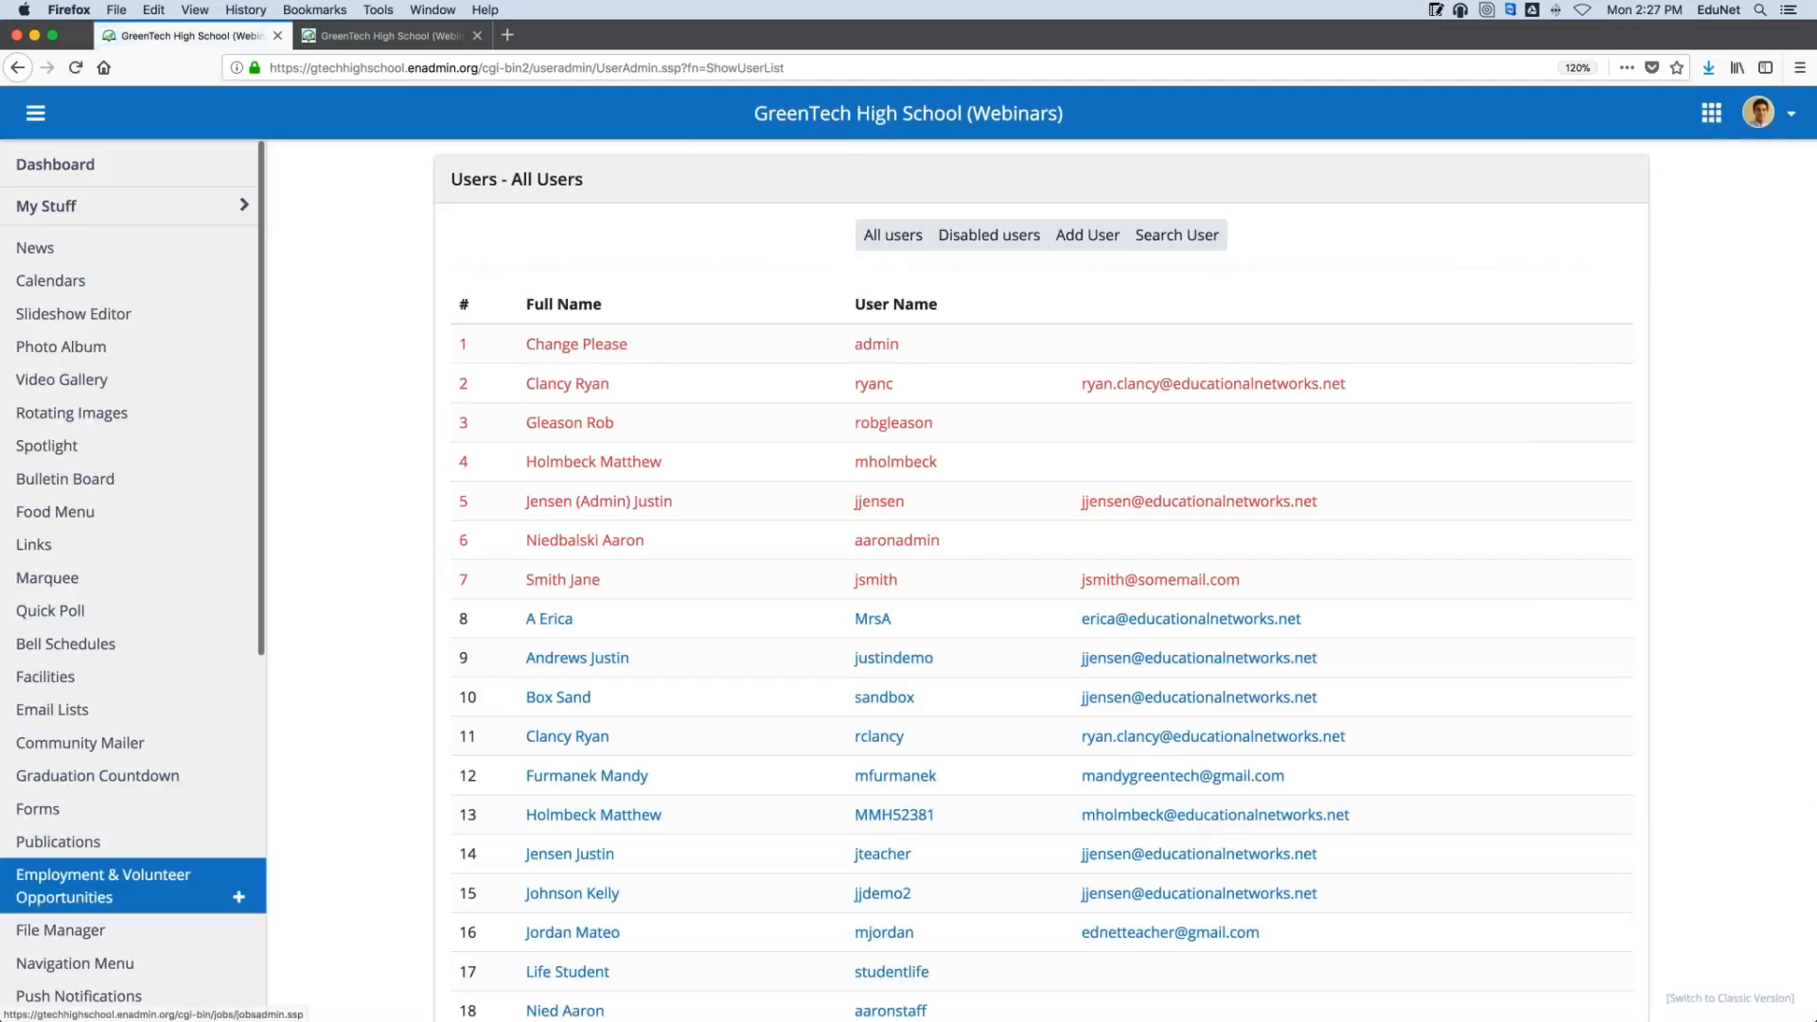
pyautogui.press('super+Tab')
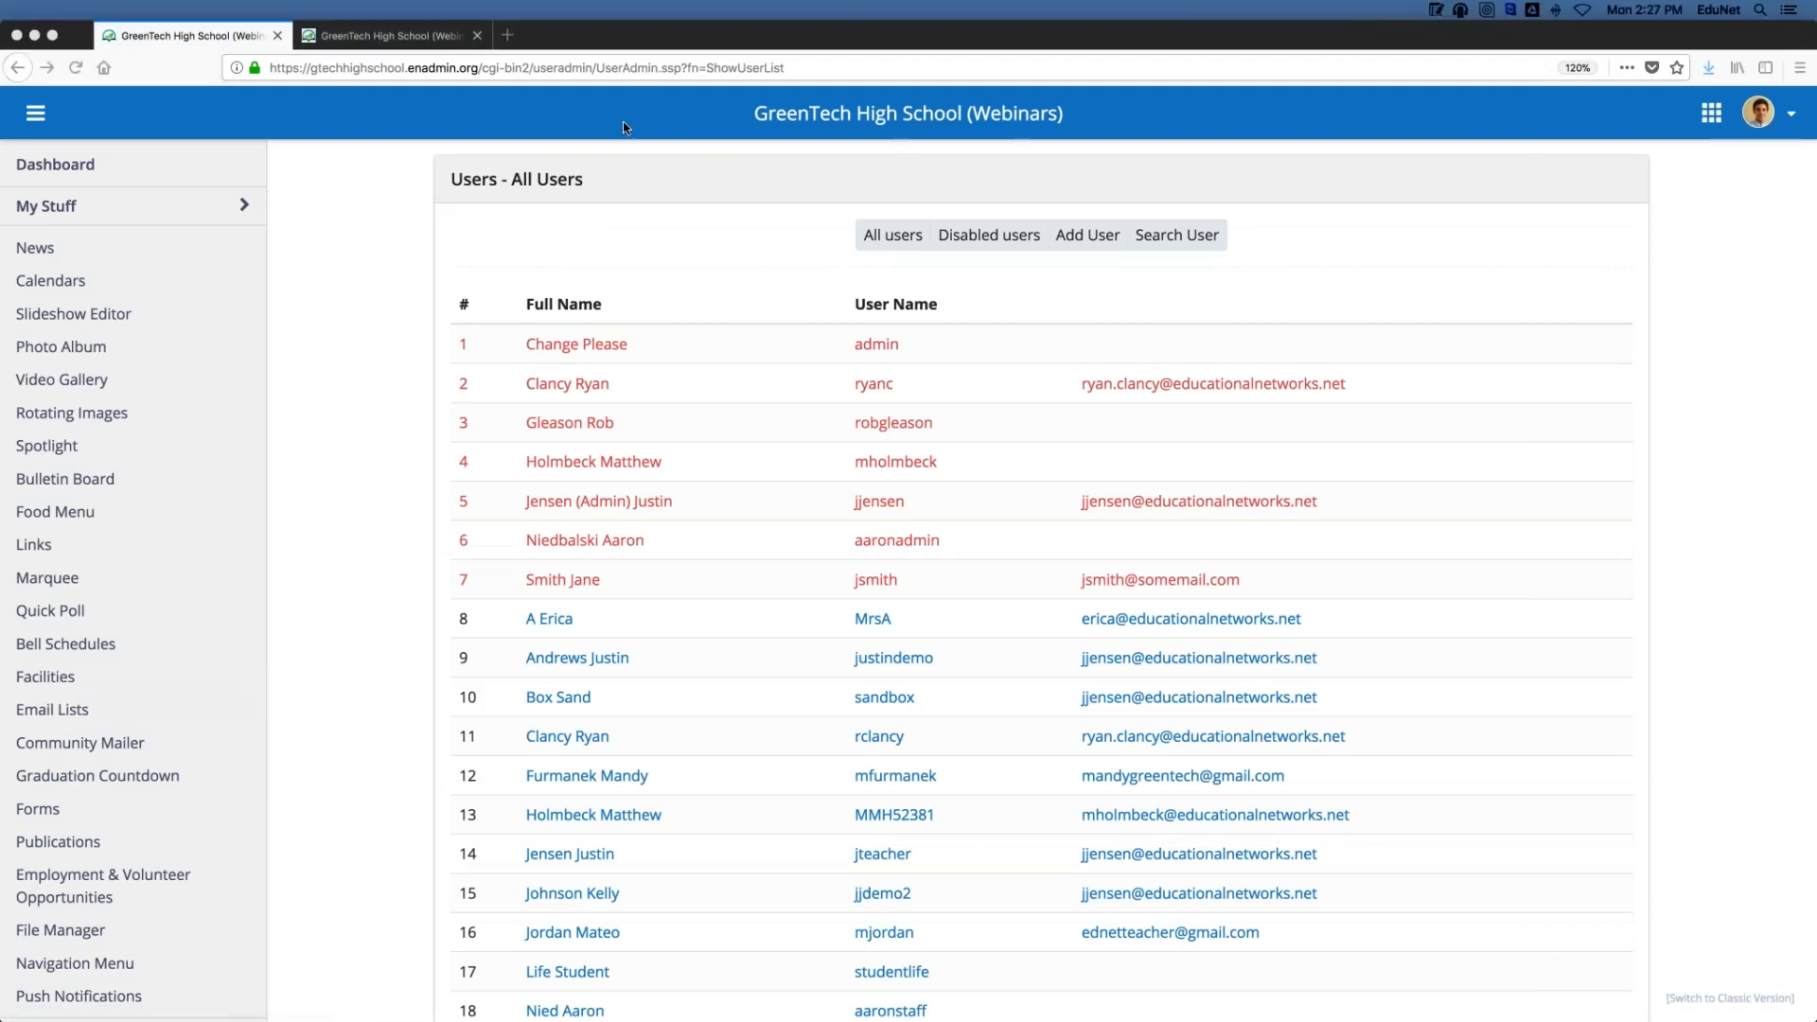
pyautogui.click(1089, 217)
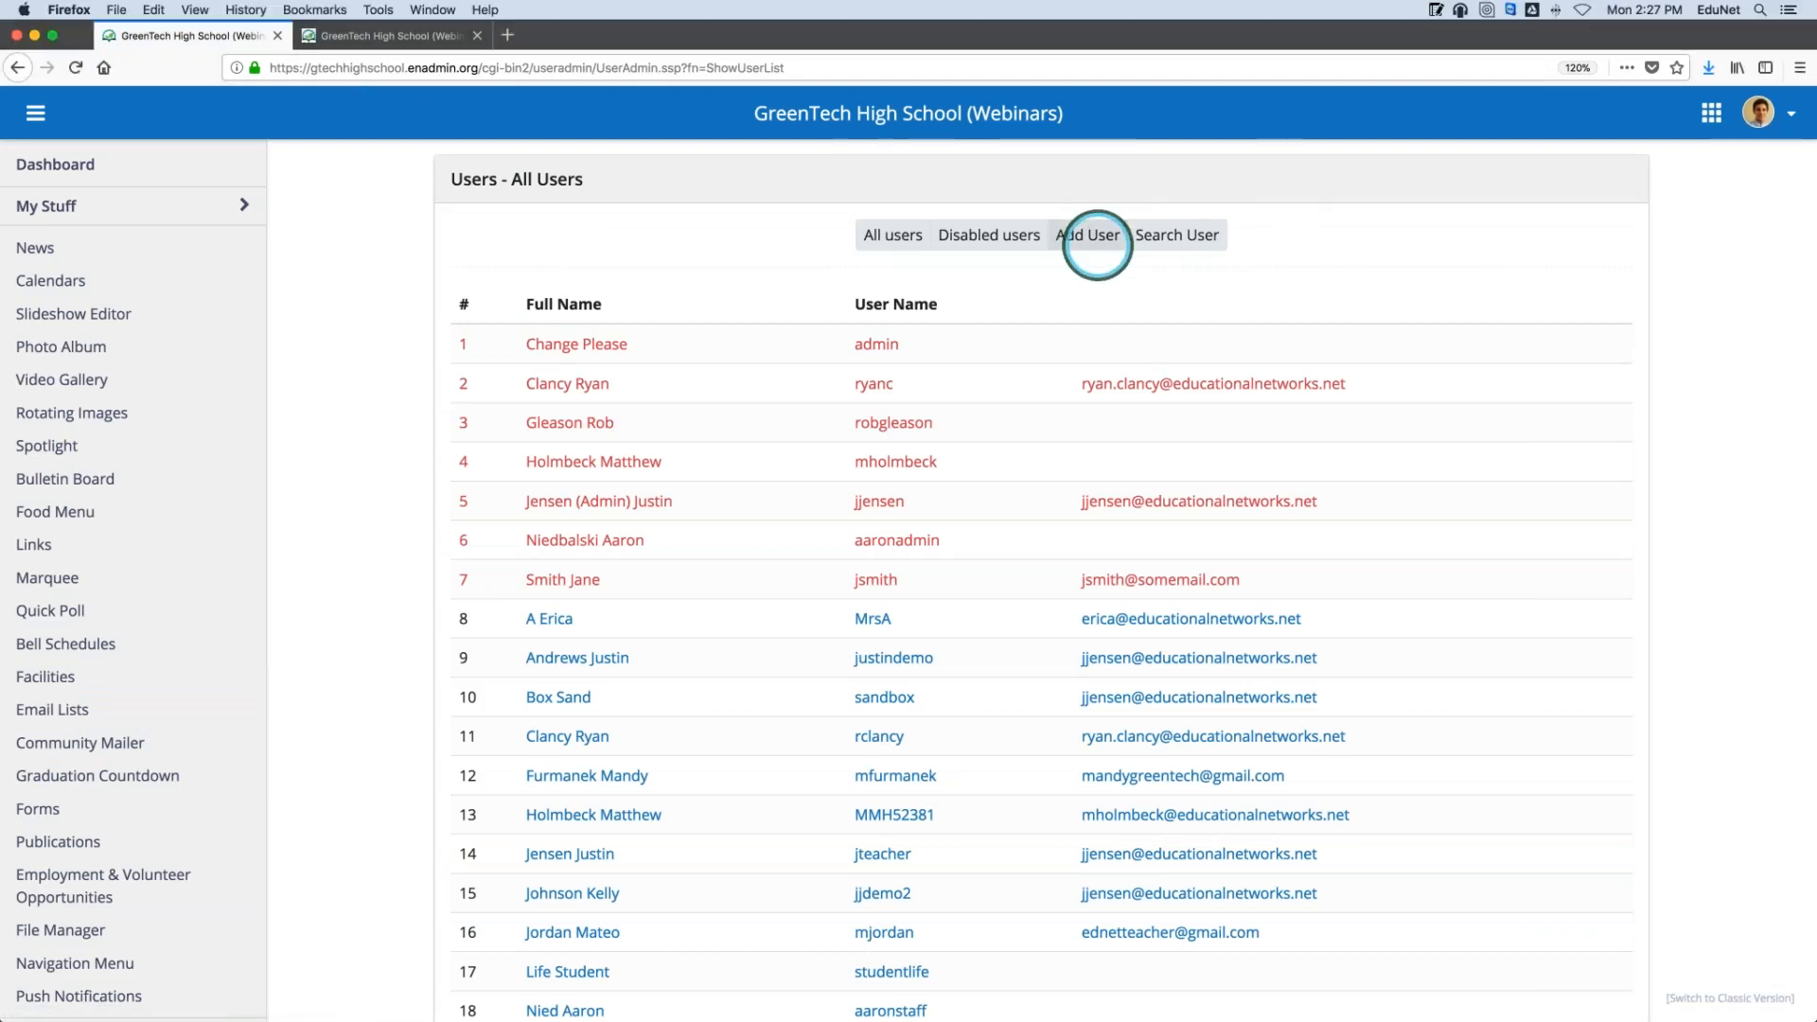
pyautogui.click(1091, 245)
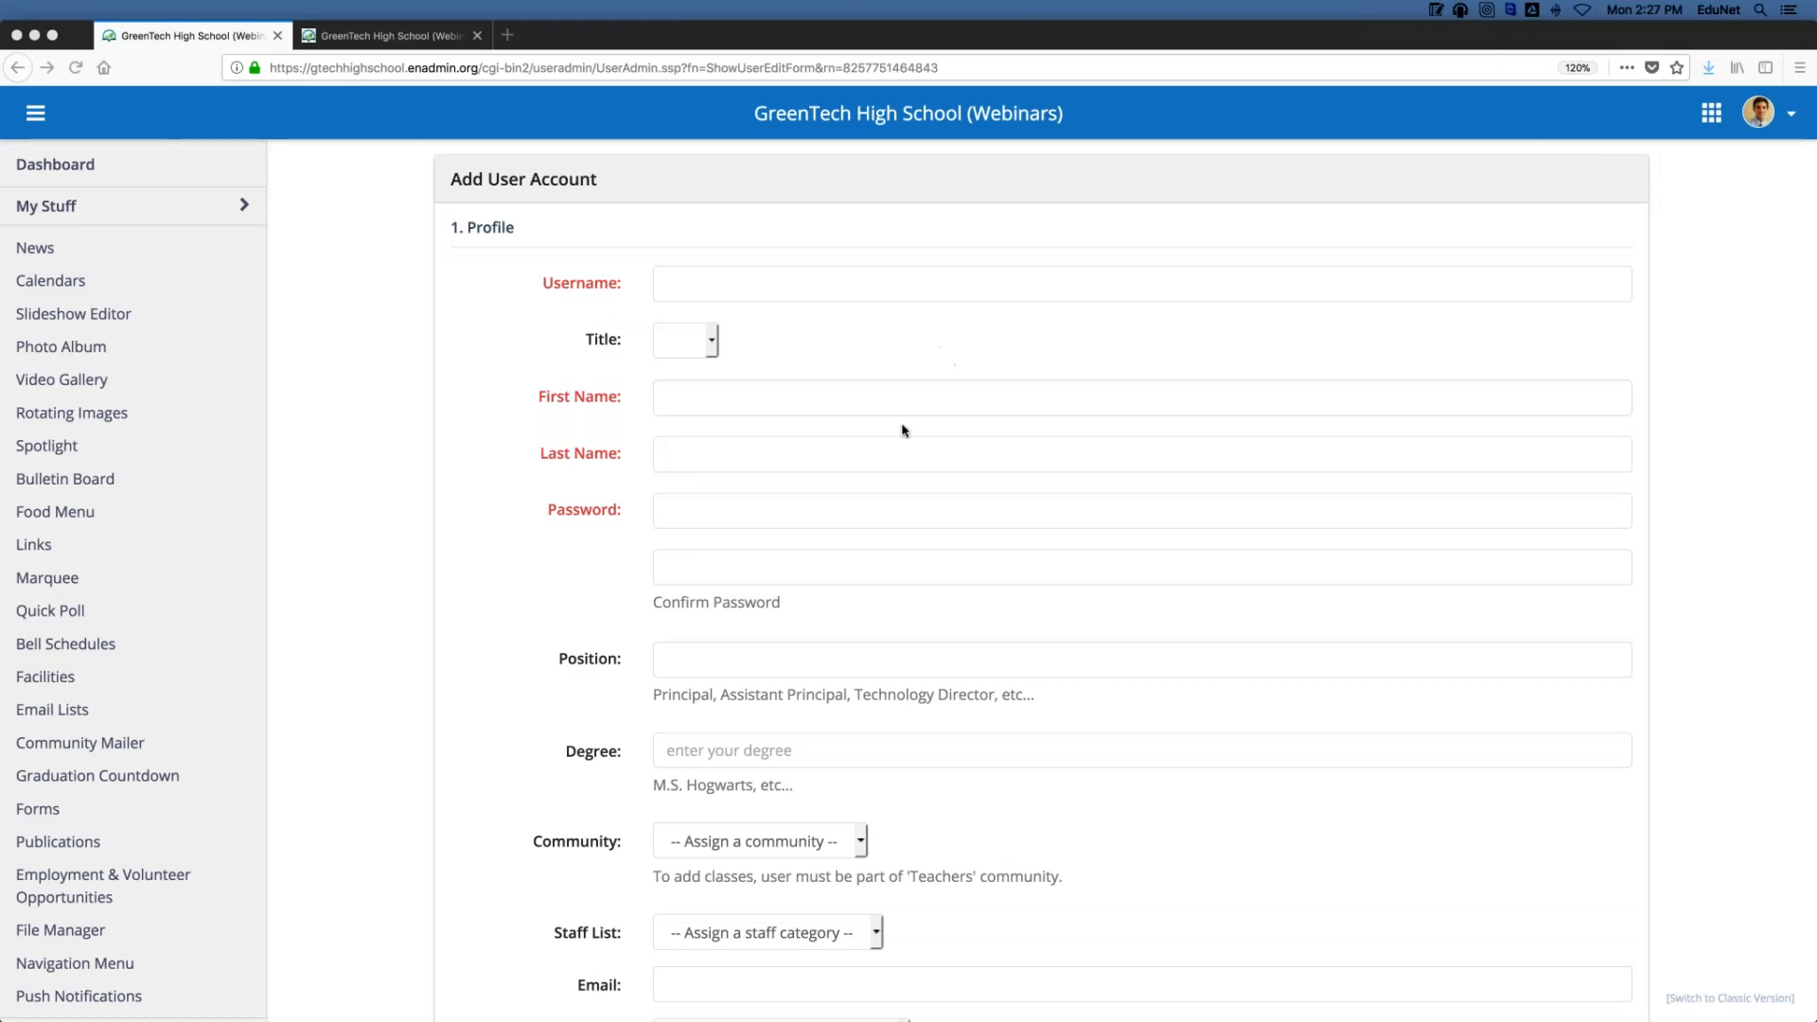
# Look over the Profile fields and Module Access Privileges in the Add User Account form
pyautogui.scroll(-4, 994, 609)
pyautogui.scroll(-1, 996, 610)
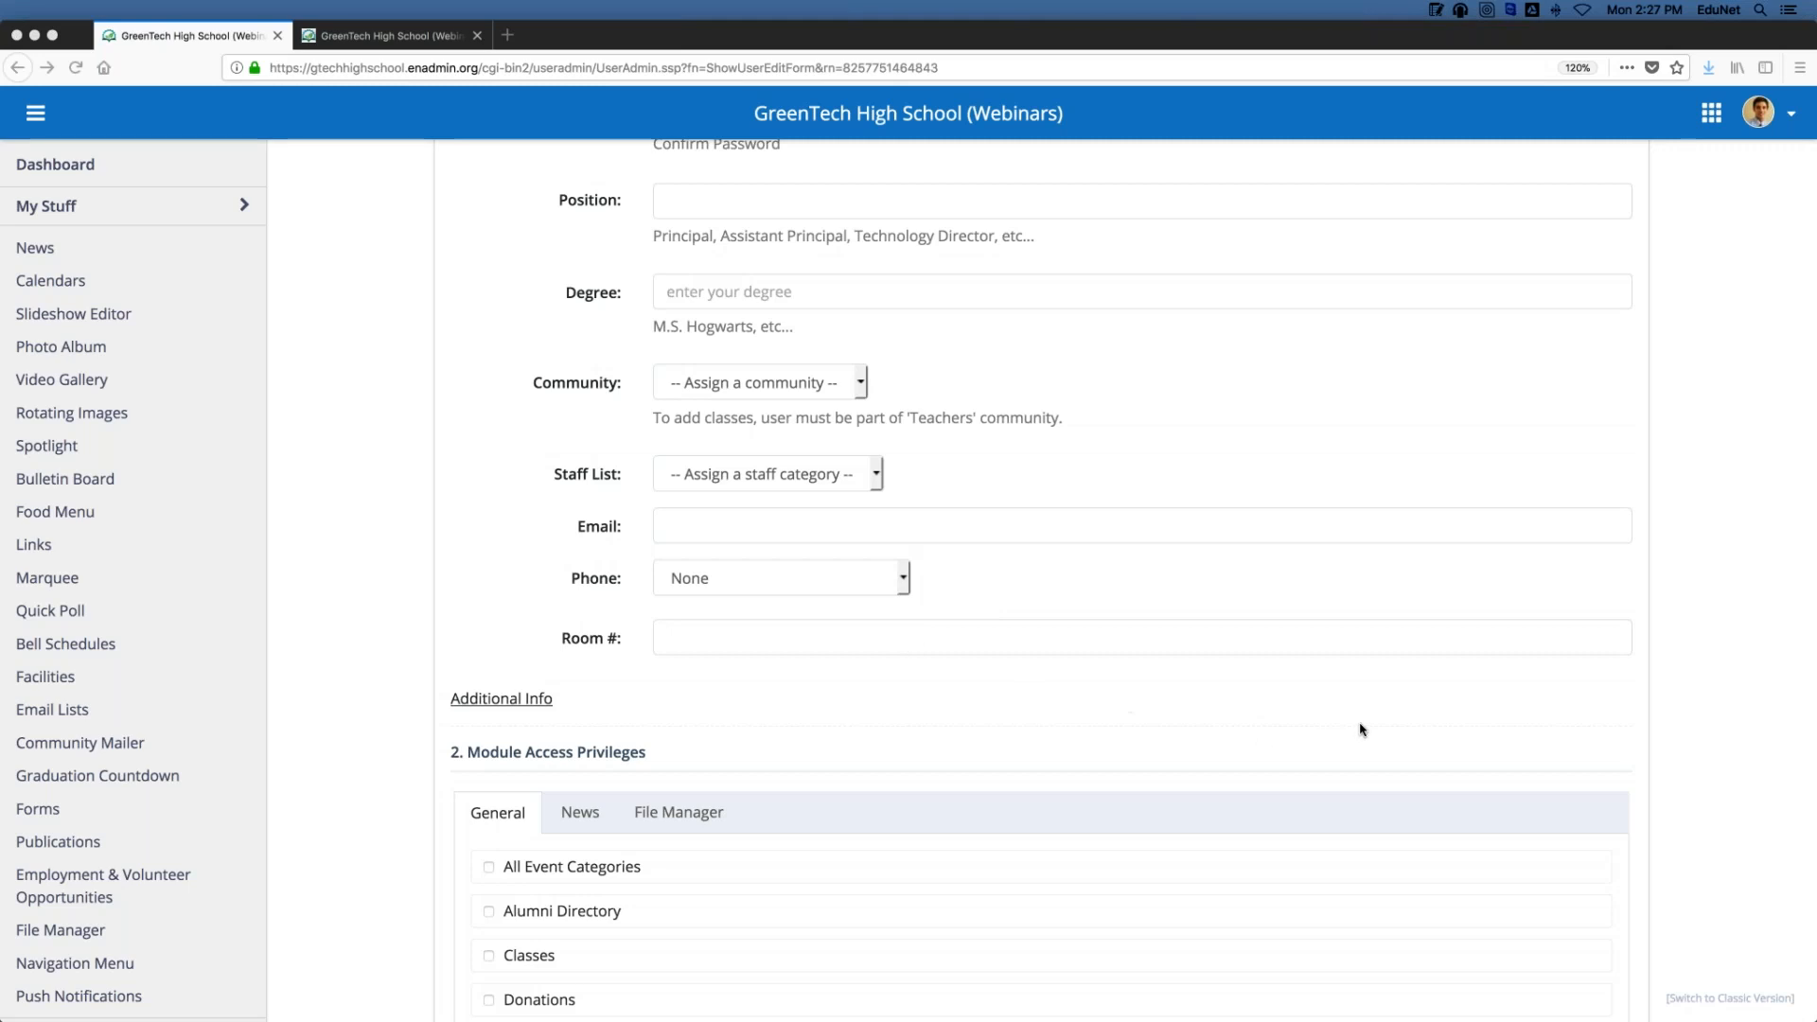
pyautogui.scroll(-1, 1360, 729)
pyautogui.scroll(-3, 1360, 728)
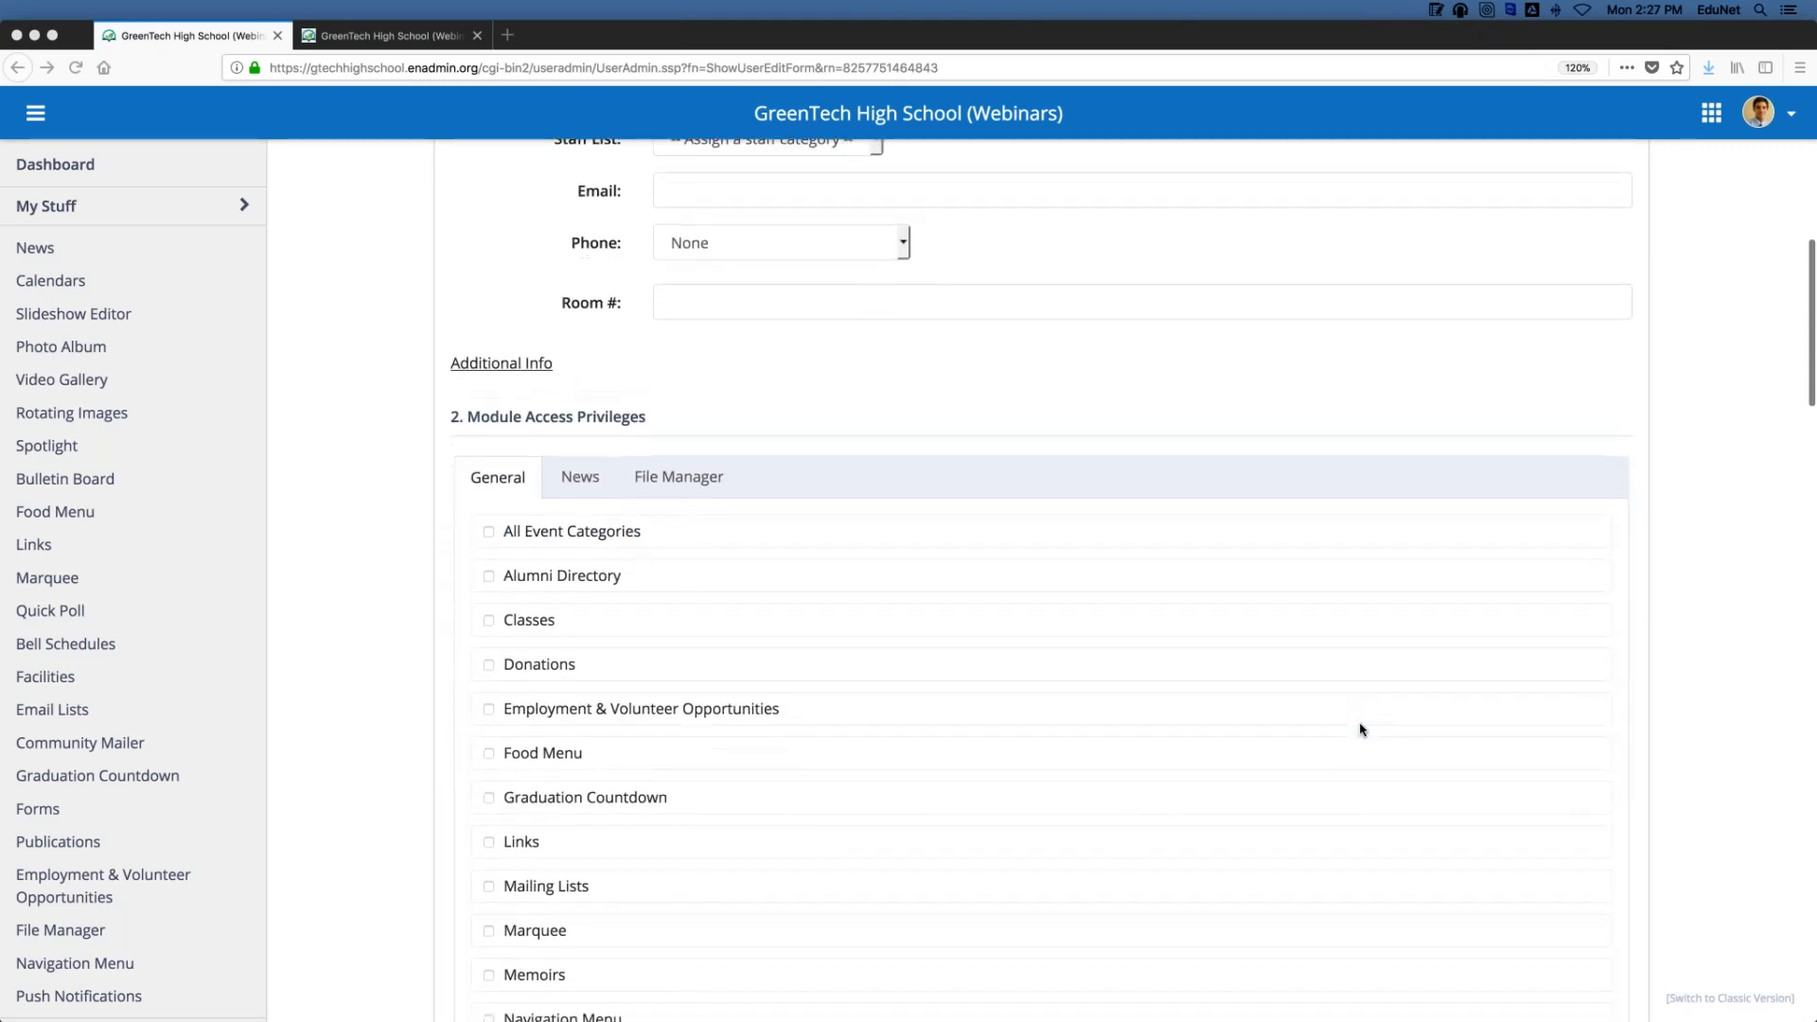
pyautogui.scroll(1, 1360, 729)
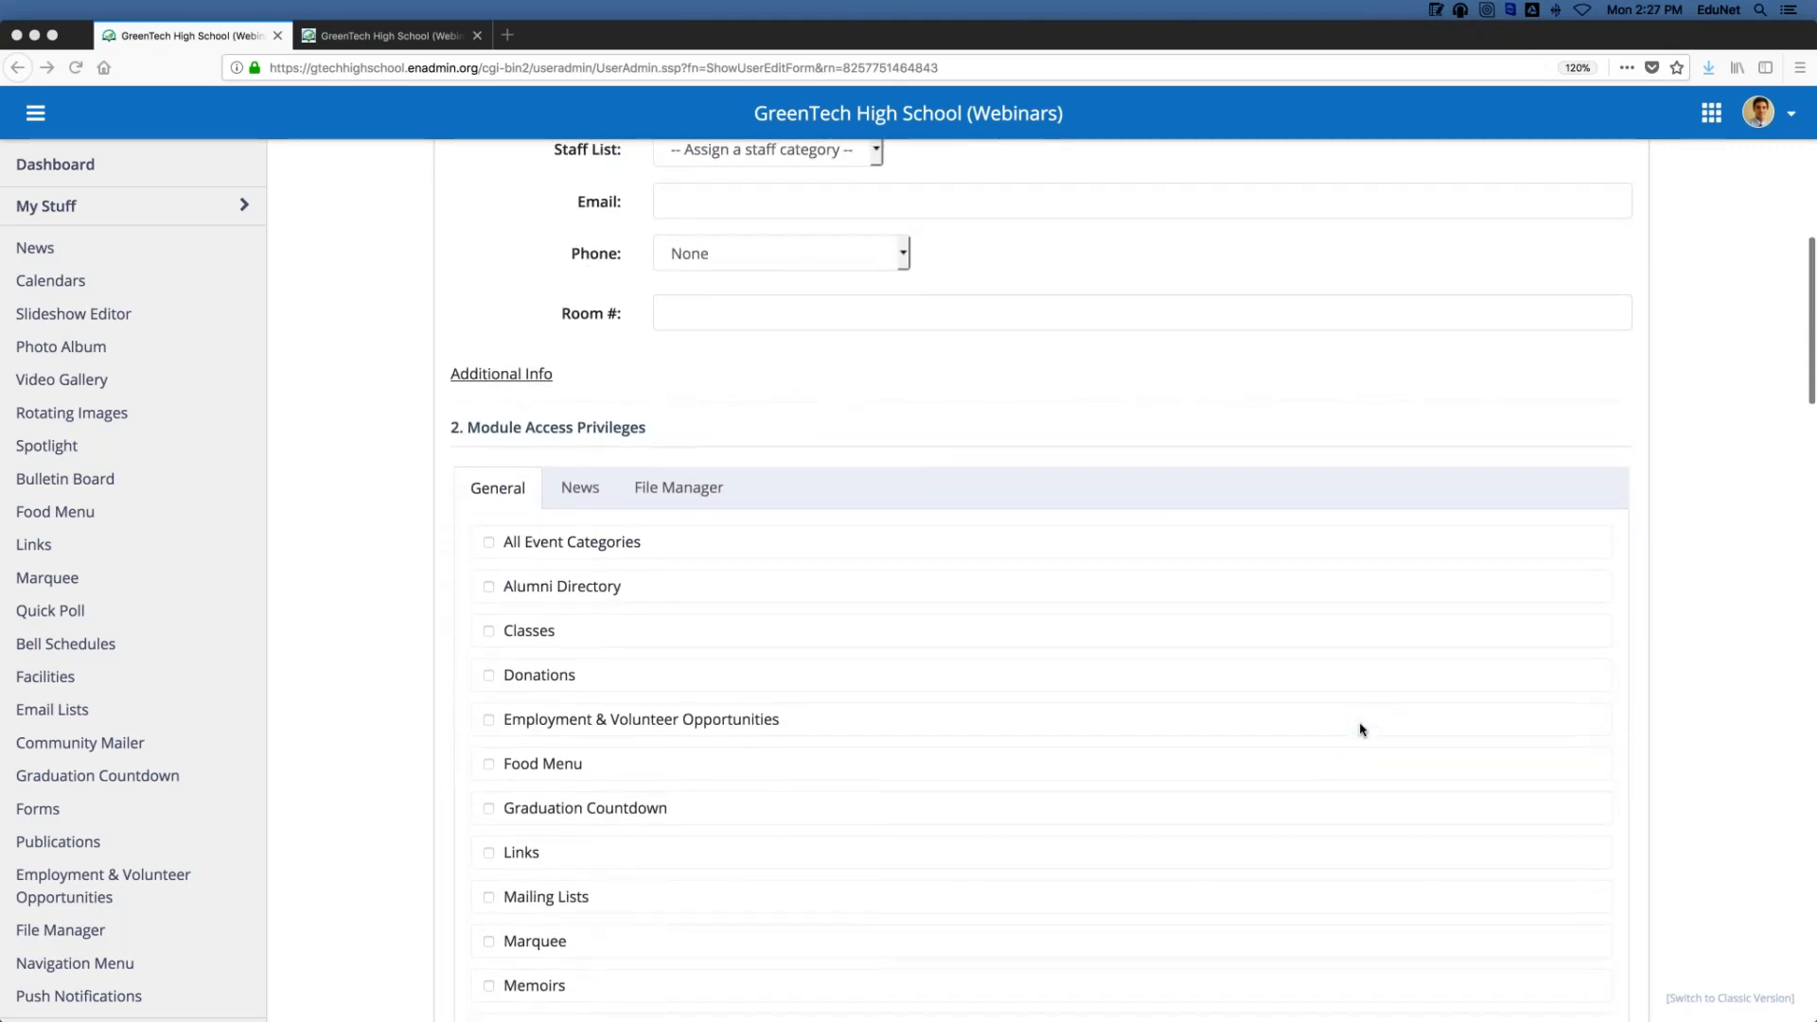
# Look through the remaining sections of the Add User Account form, from Module Access Privileges down to Account Options and Final Step
pyautogui.scroll(-10, 1360, 728)
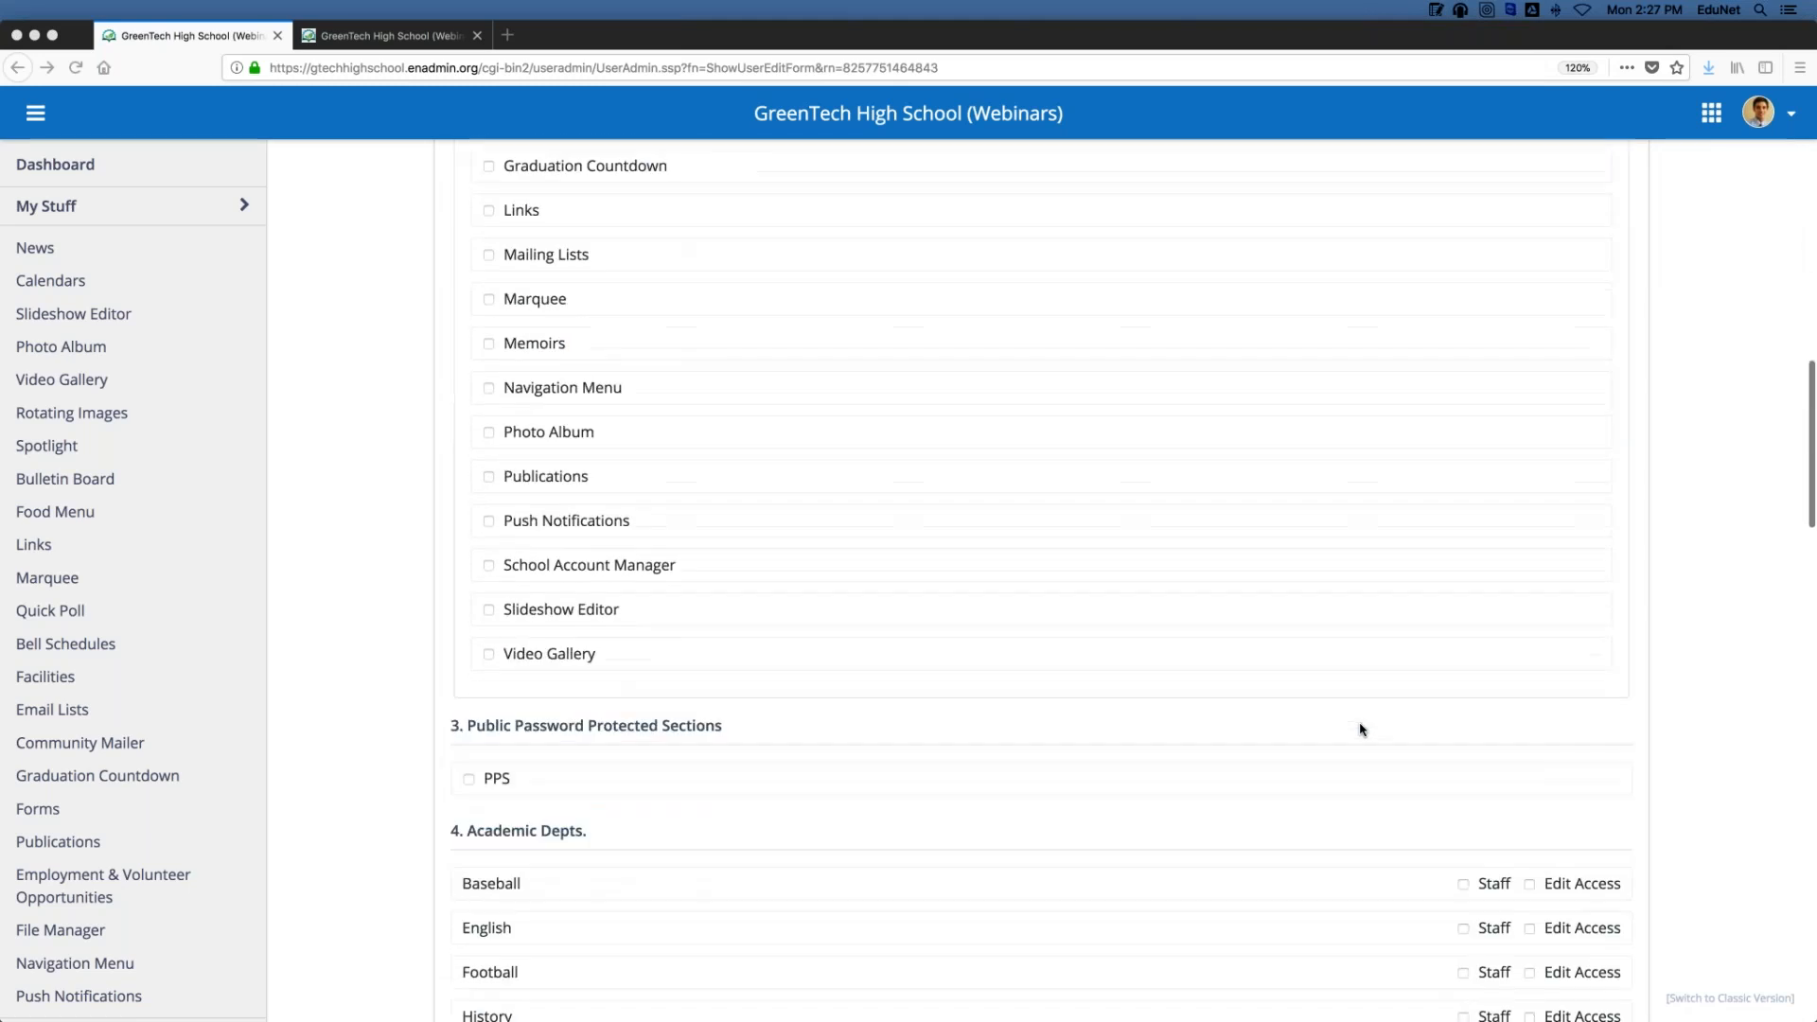
pyautogui.scroll(-2, 1360, 729)
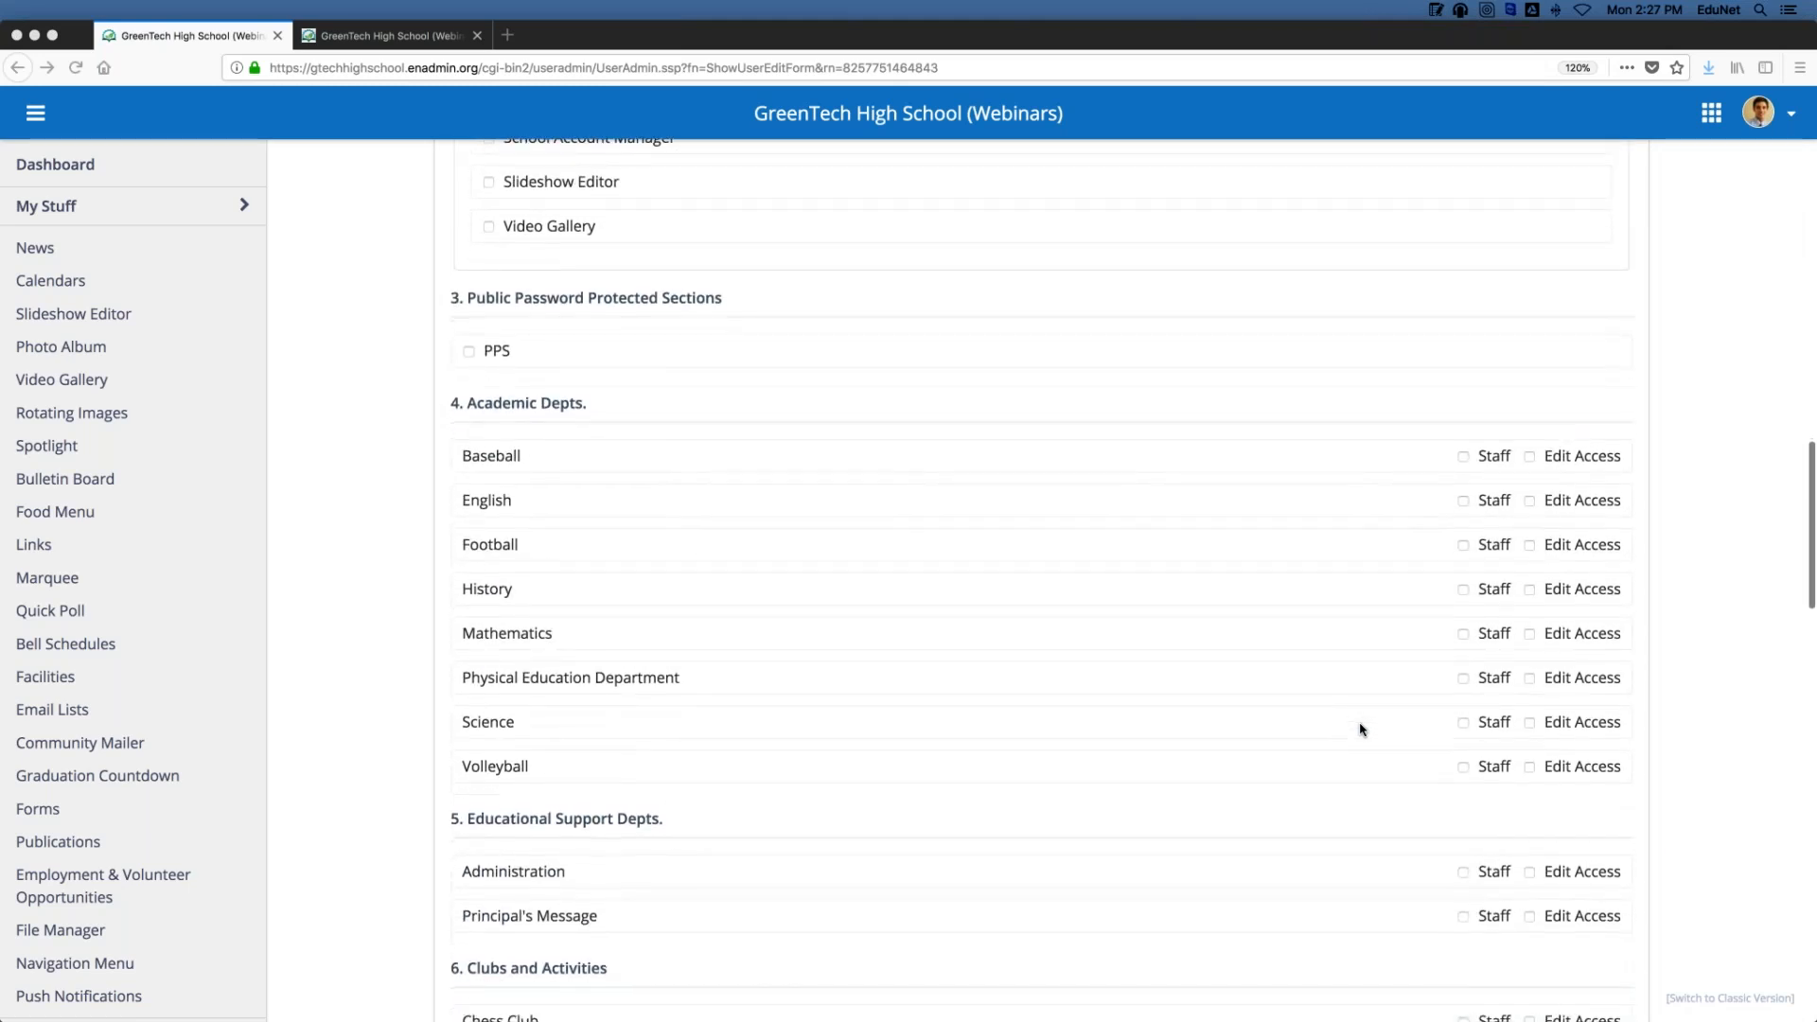
pyautogui.scroll(-1, 1360, 728)
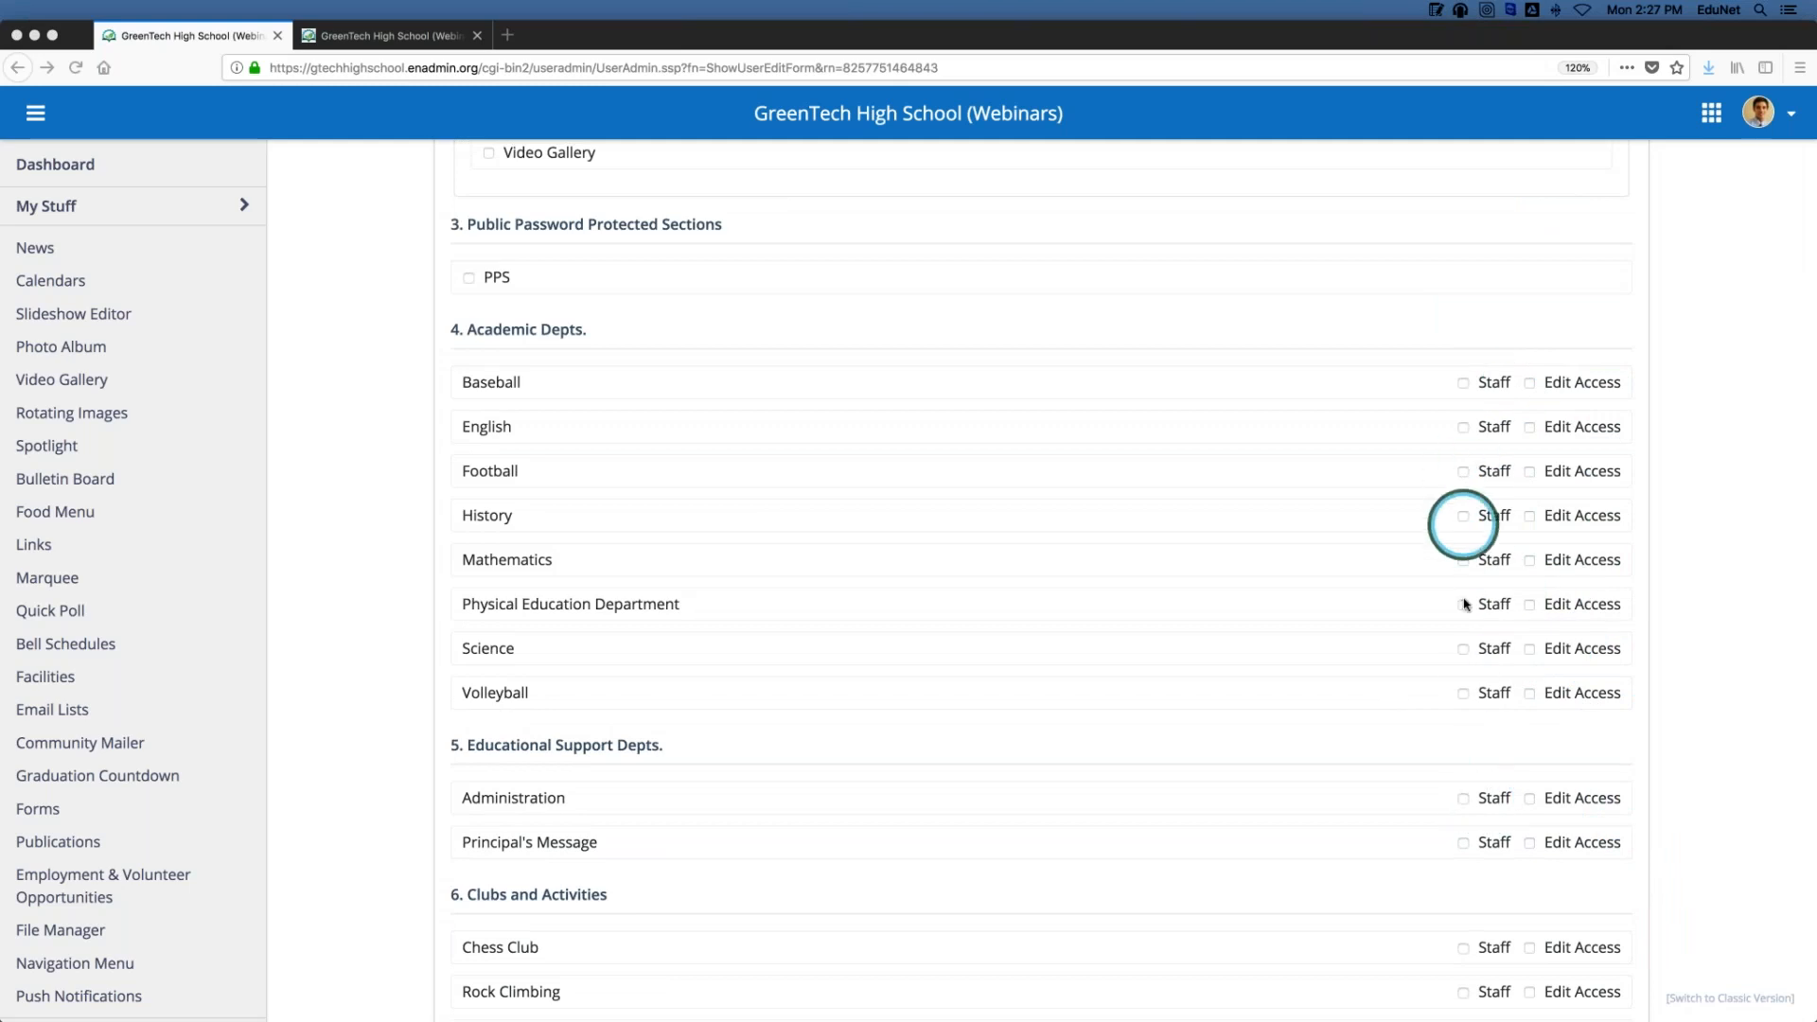
pyautogui.scroll(-15, 1360, 691)
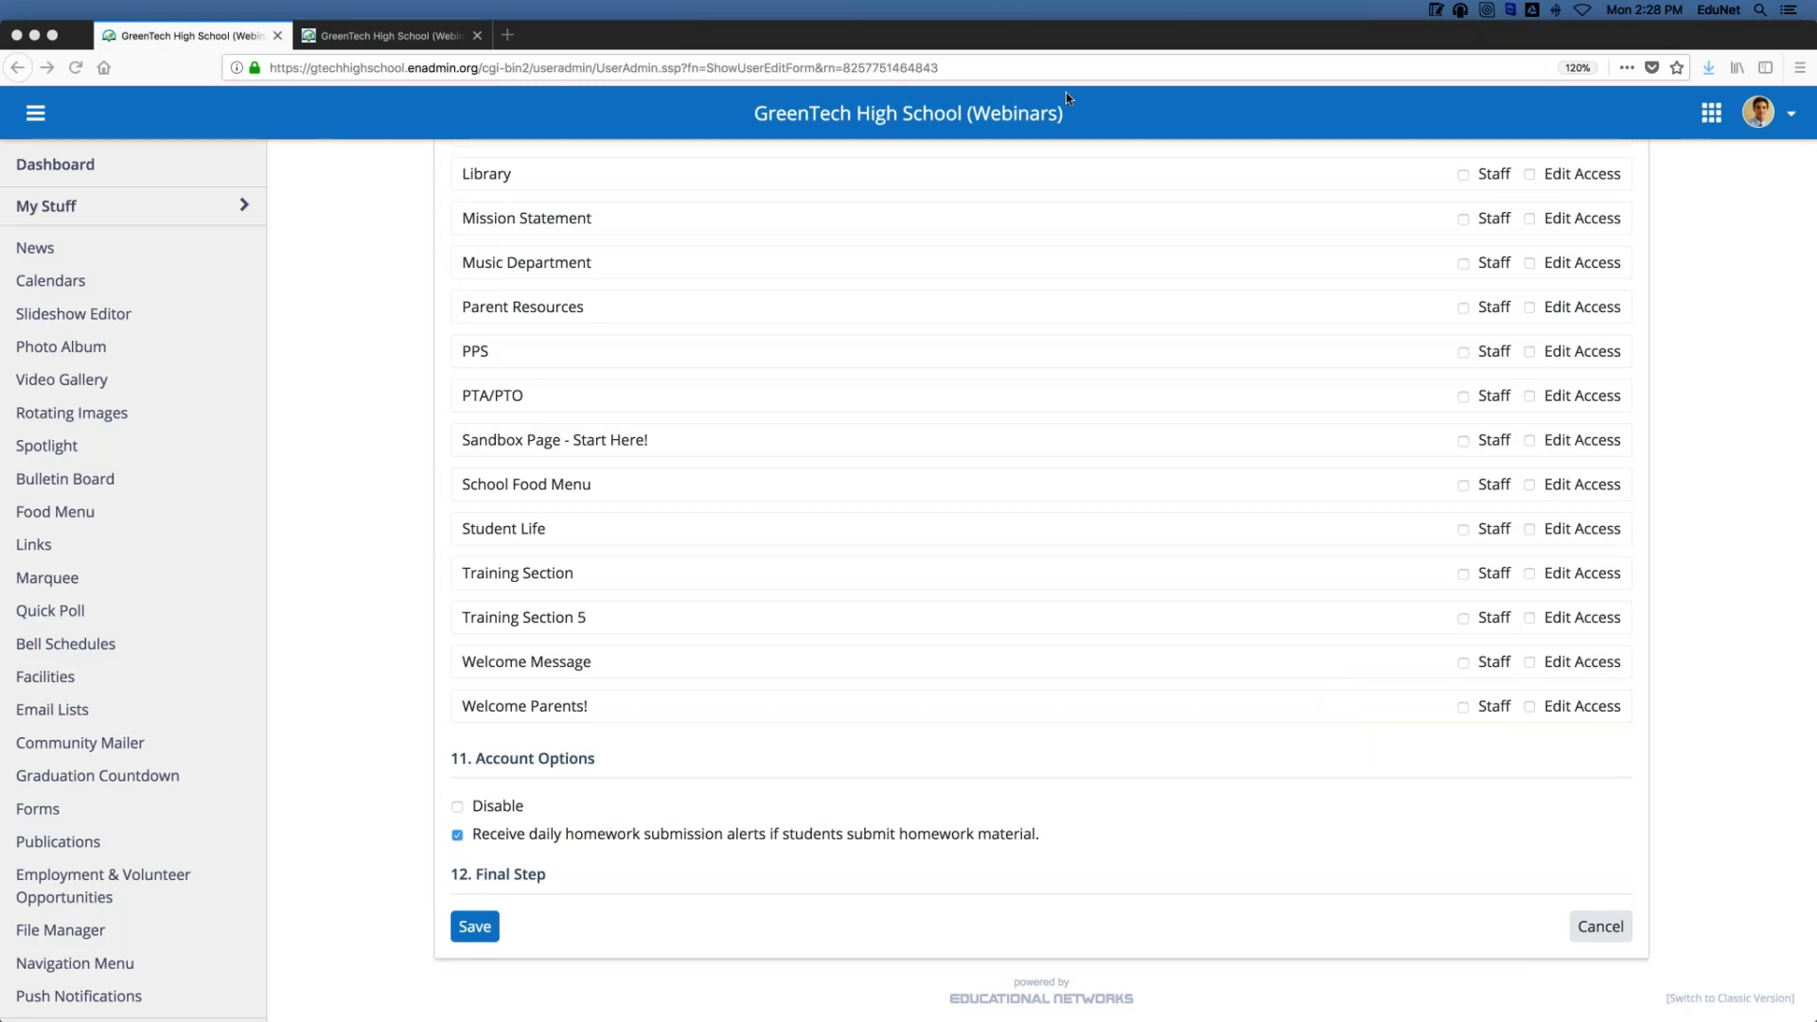
# Look through the admin site's module list, including Donations, Stores, Sponsors and Merchant Accounts
pyautogui.click(408, 373)
pyautogui.click(270, 865)
pyautogui.scroll(1, 162, 770)
pyautogui.scroll(-1, 129, 807)
pyautogui.scroll(-3, 163, 778)
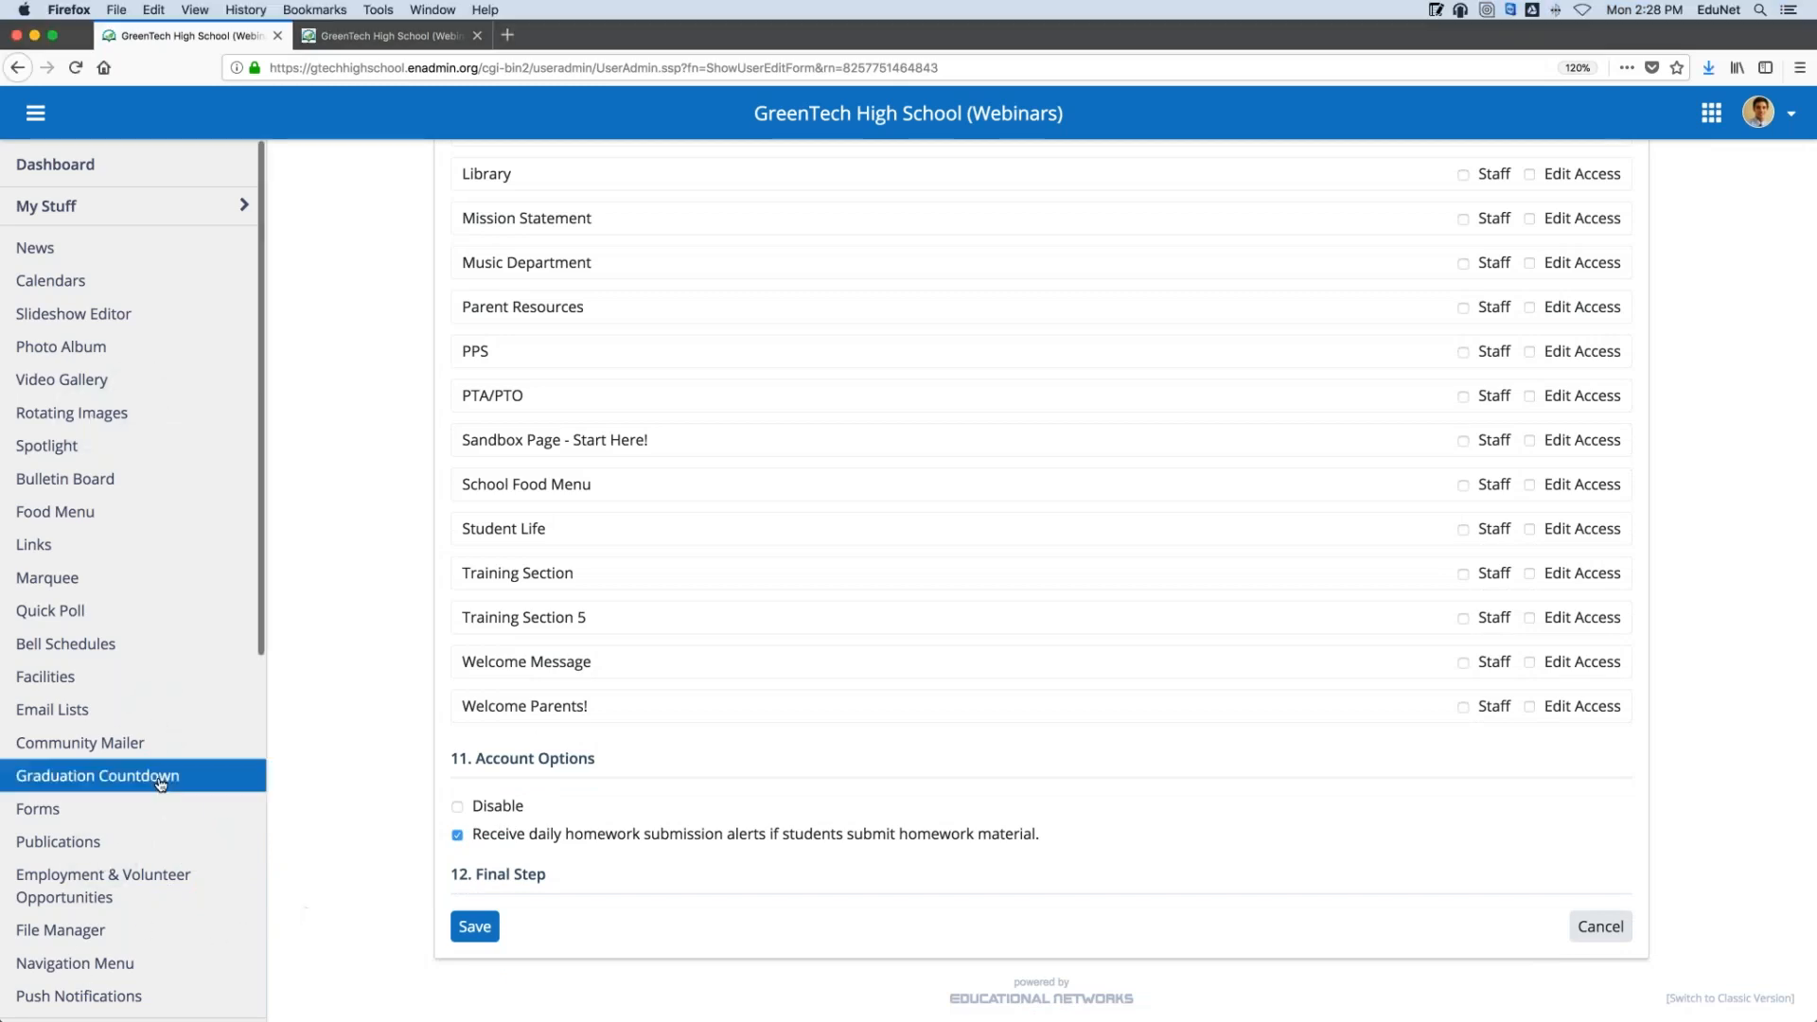
pyautogui.scroll(-9, 164, 778)
pyautogui.click(241, 833)
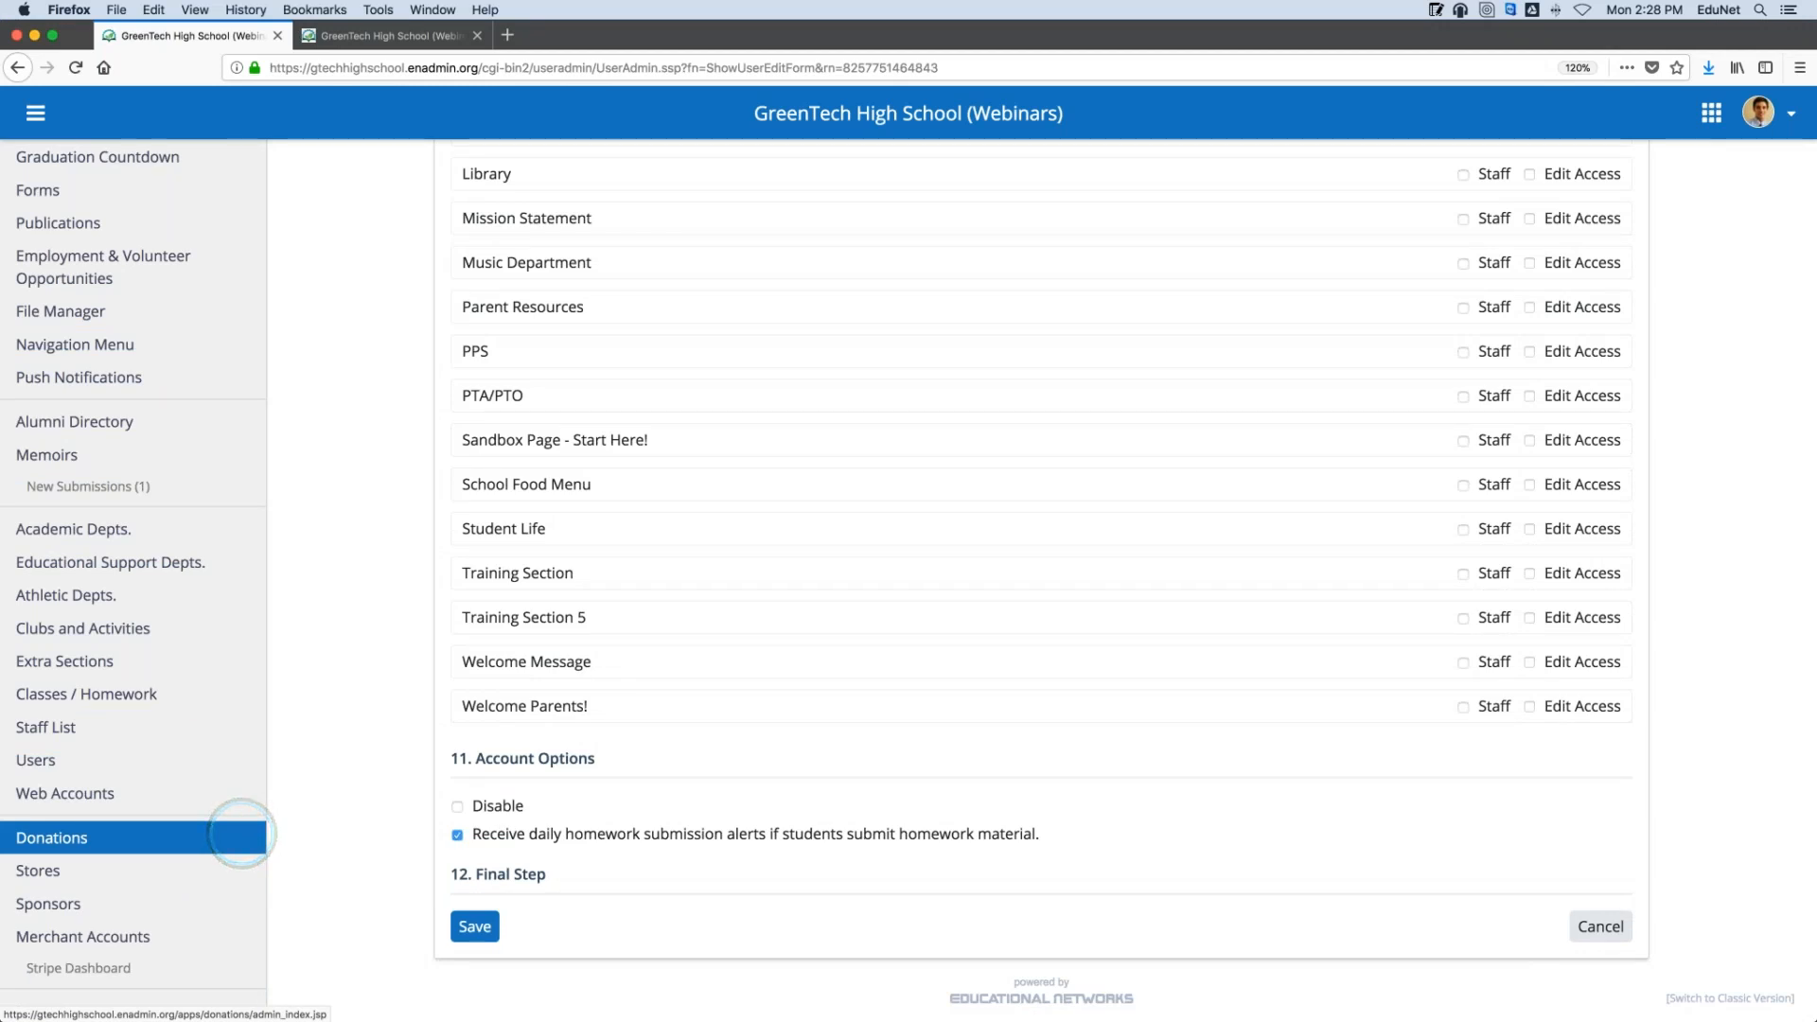
pyautogui.click(352, 855)
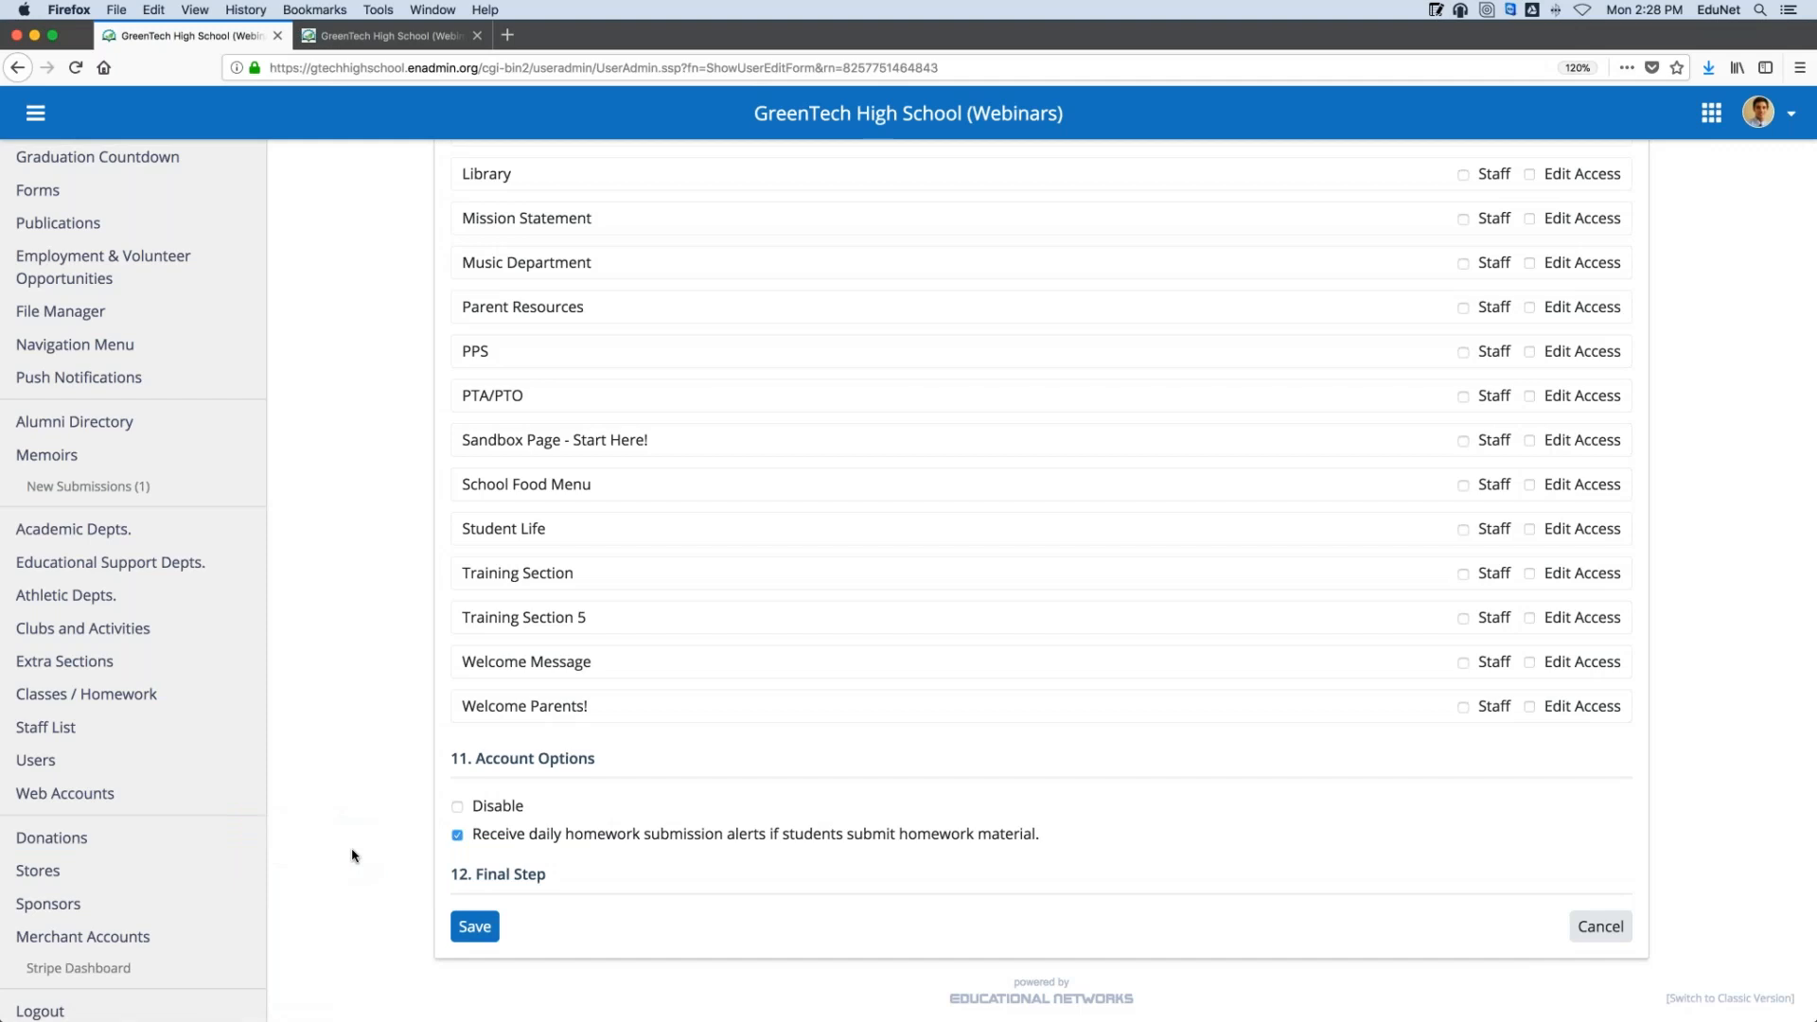
pyautogui.click(159, 918)
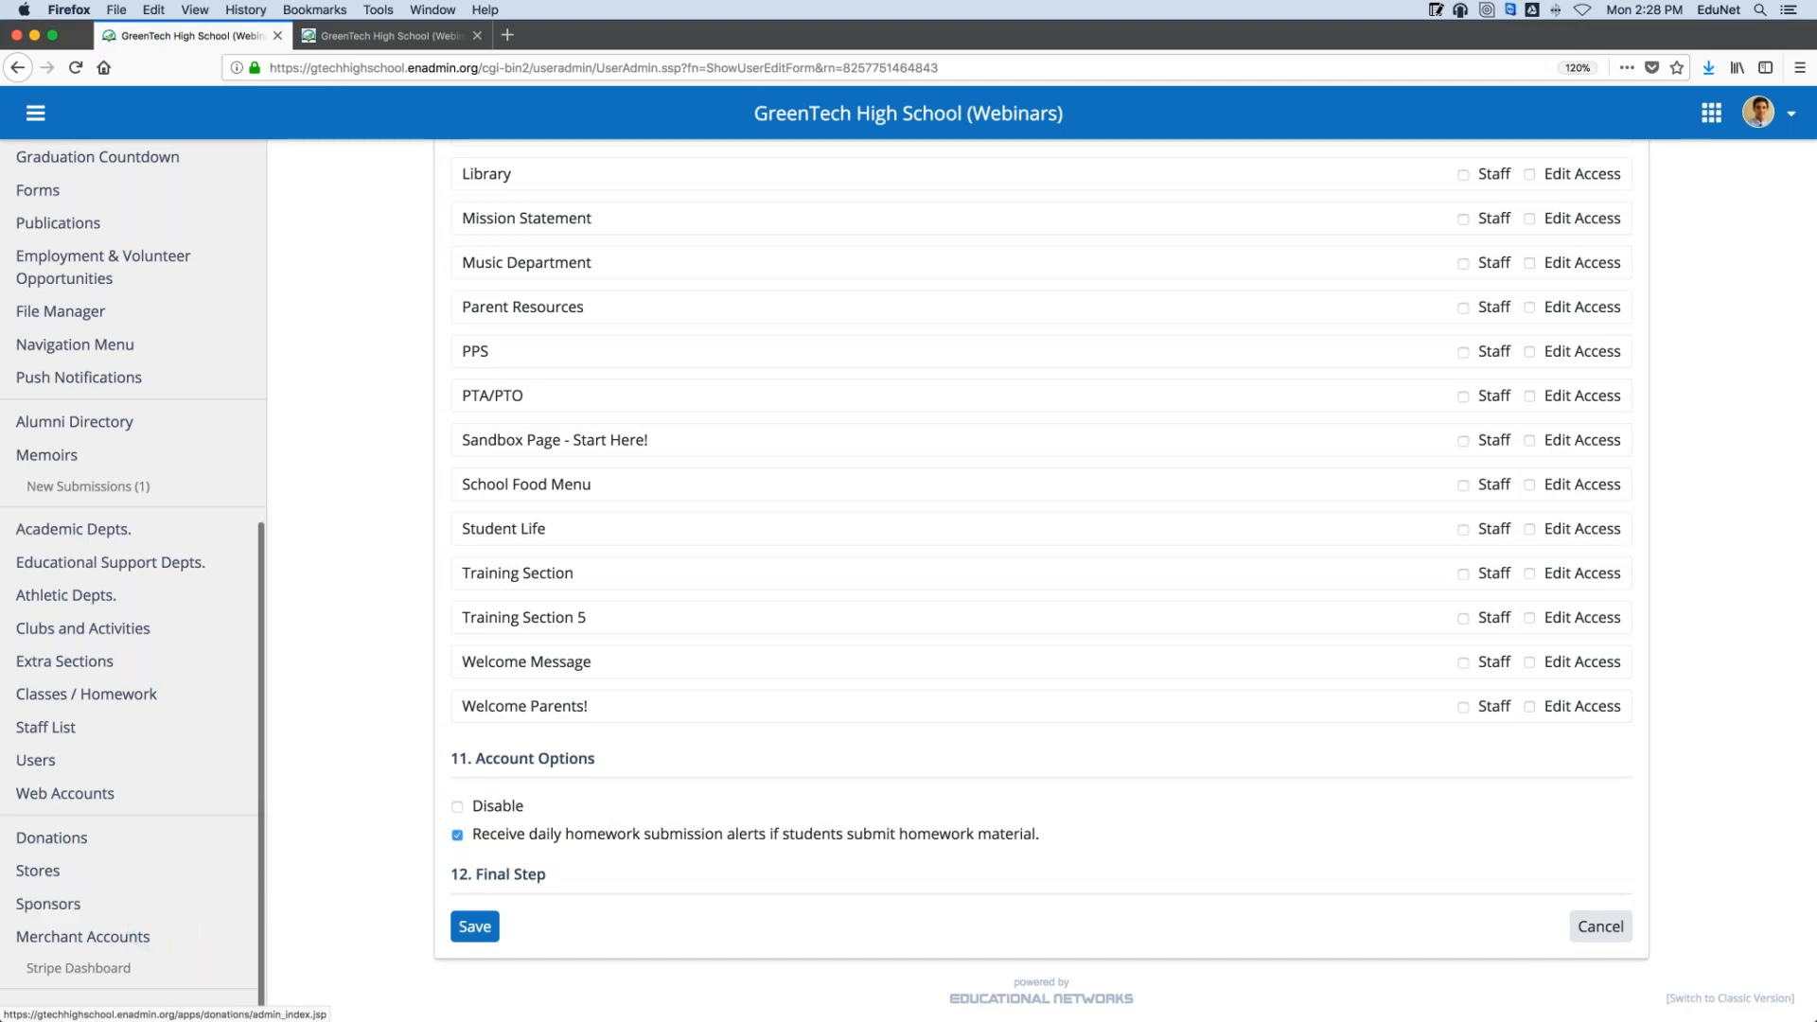
pyautogui.click(95, 892)
pyautogui.click(90, 840)
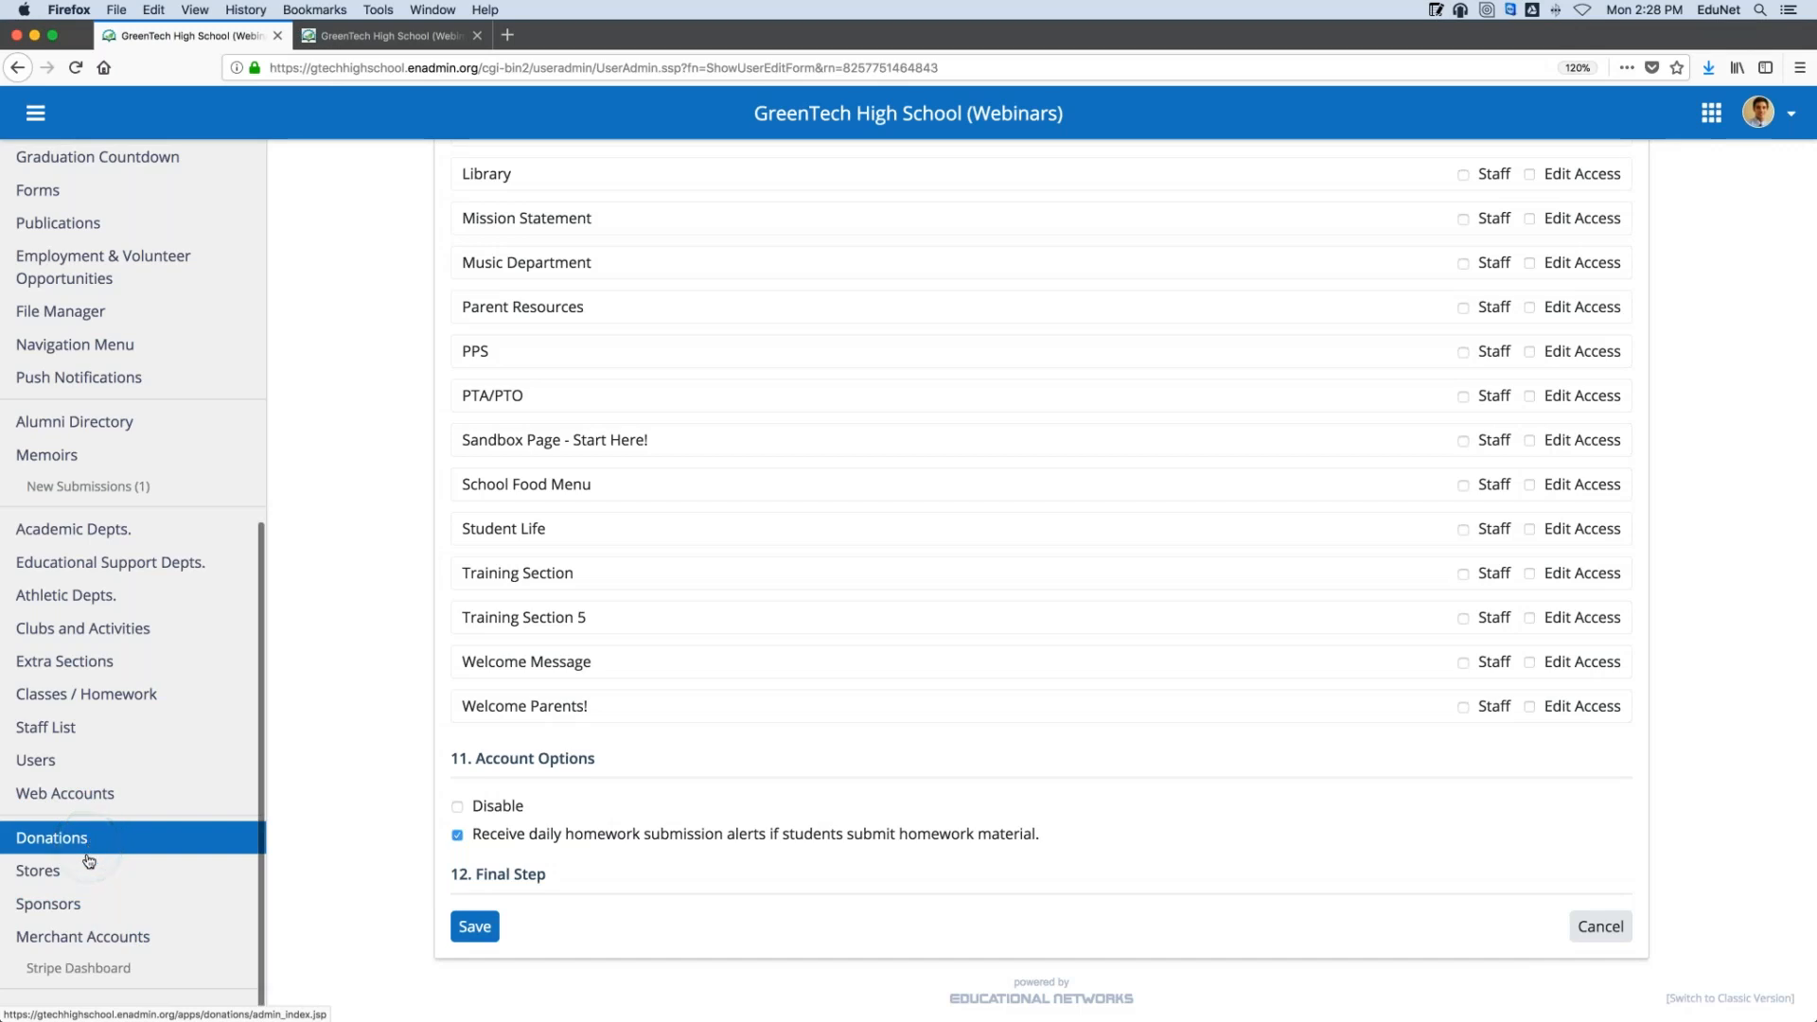
pyautogui.scroll(1, 113, 949)
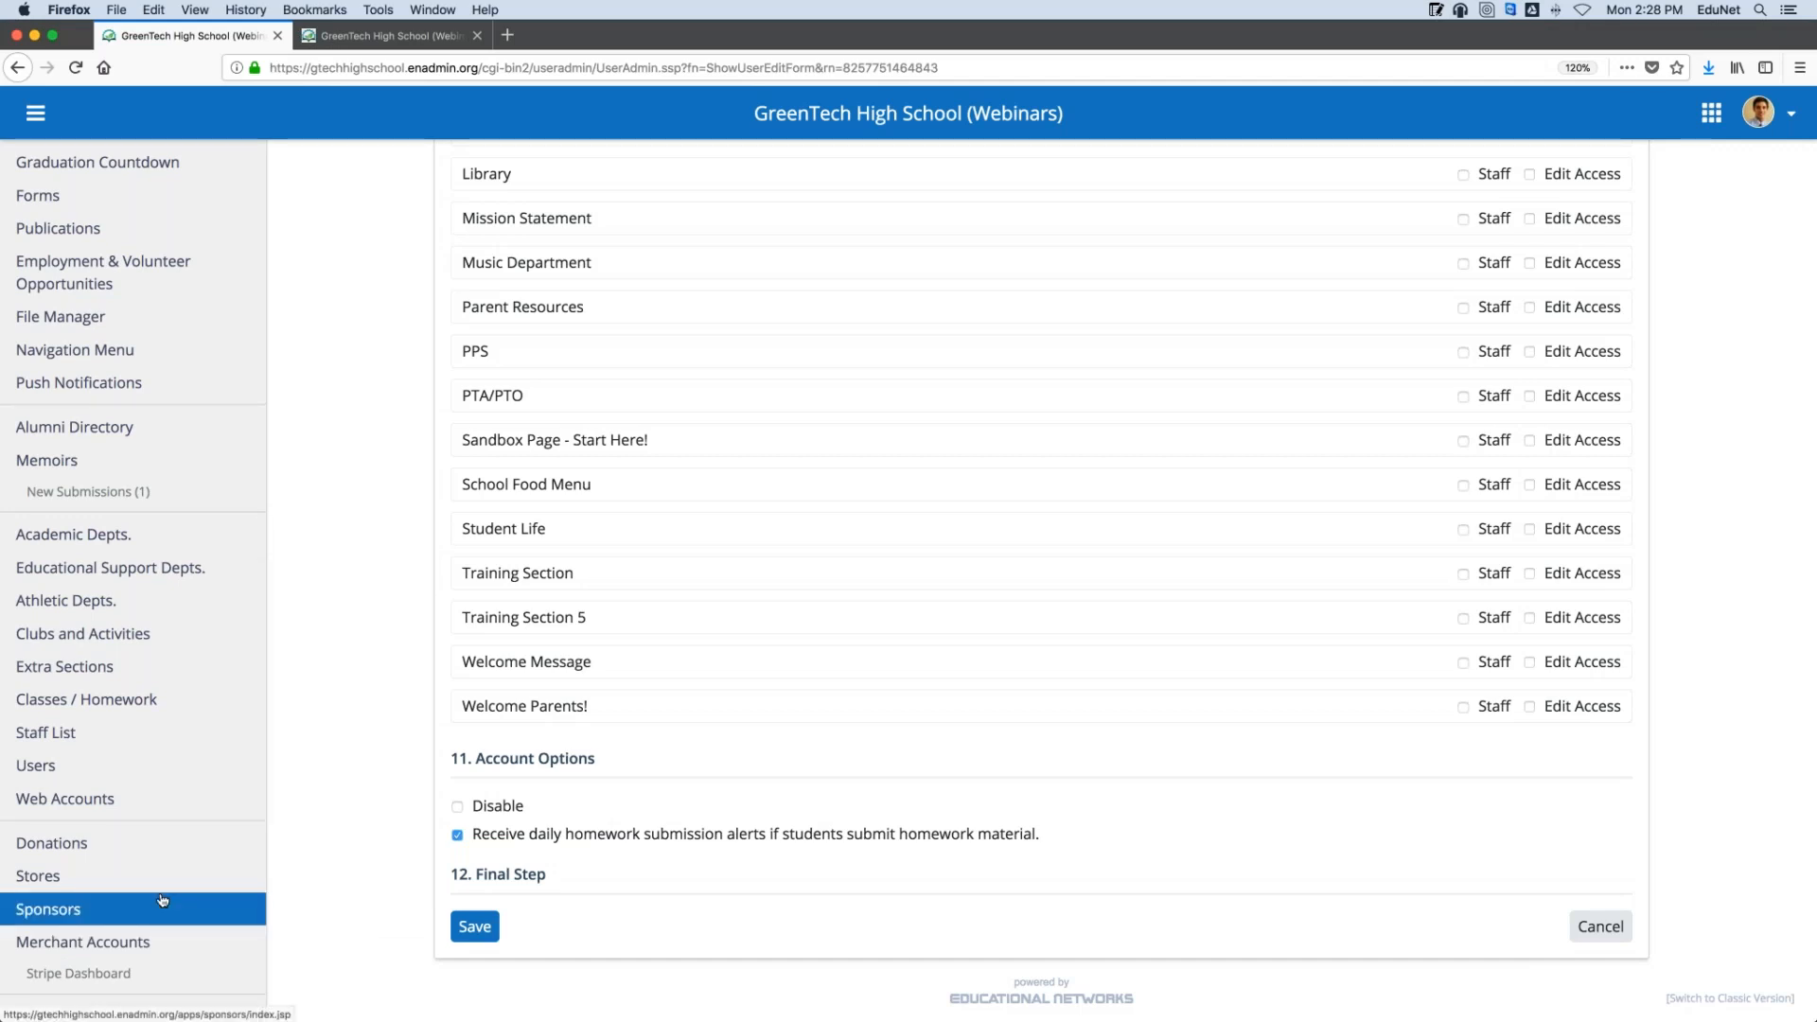
pyautogui.scroll(6, 165, 881)
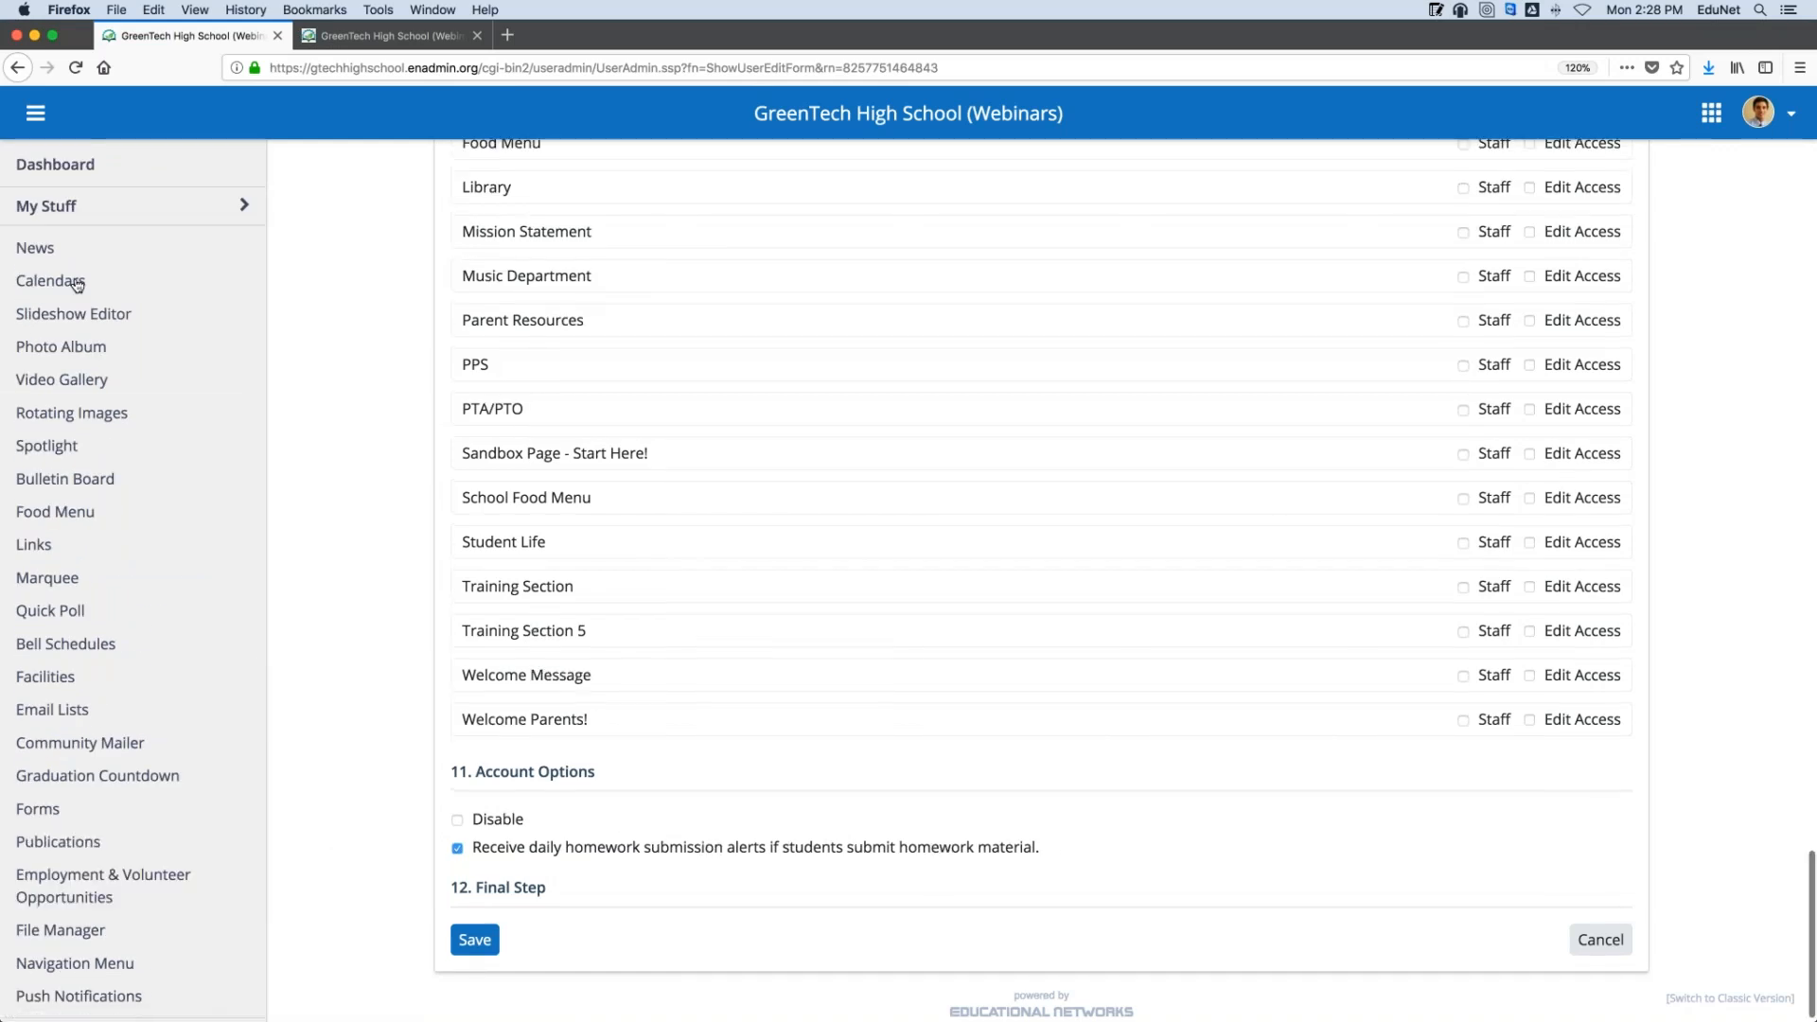
# Expand My Stuff and look over its personal pages and the modules and department sections listed below it
pyautogui.click(56, 206)
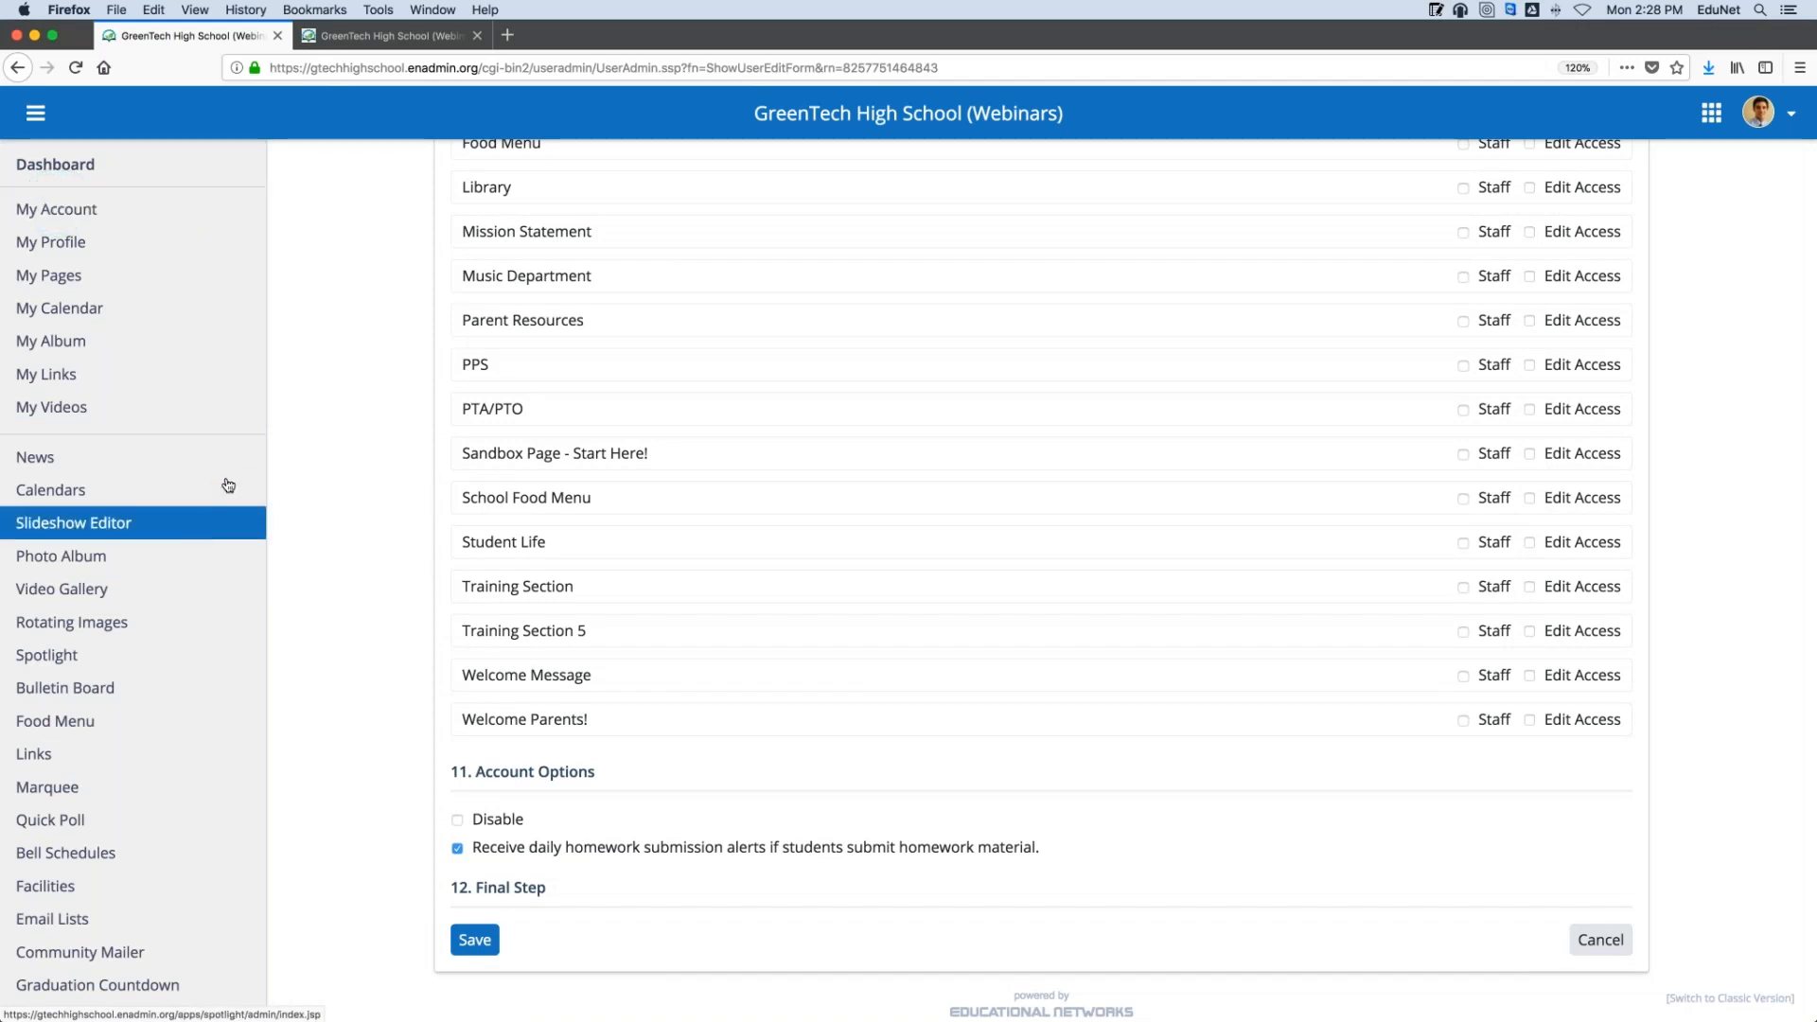
pyautogui.scroll(-2, 227, 475)
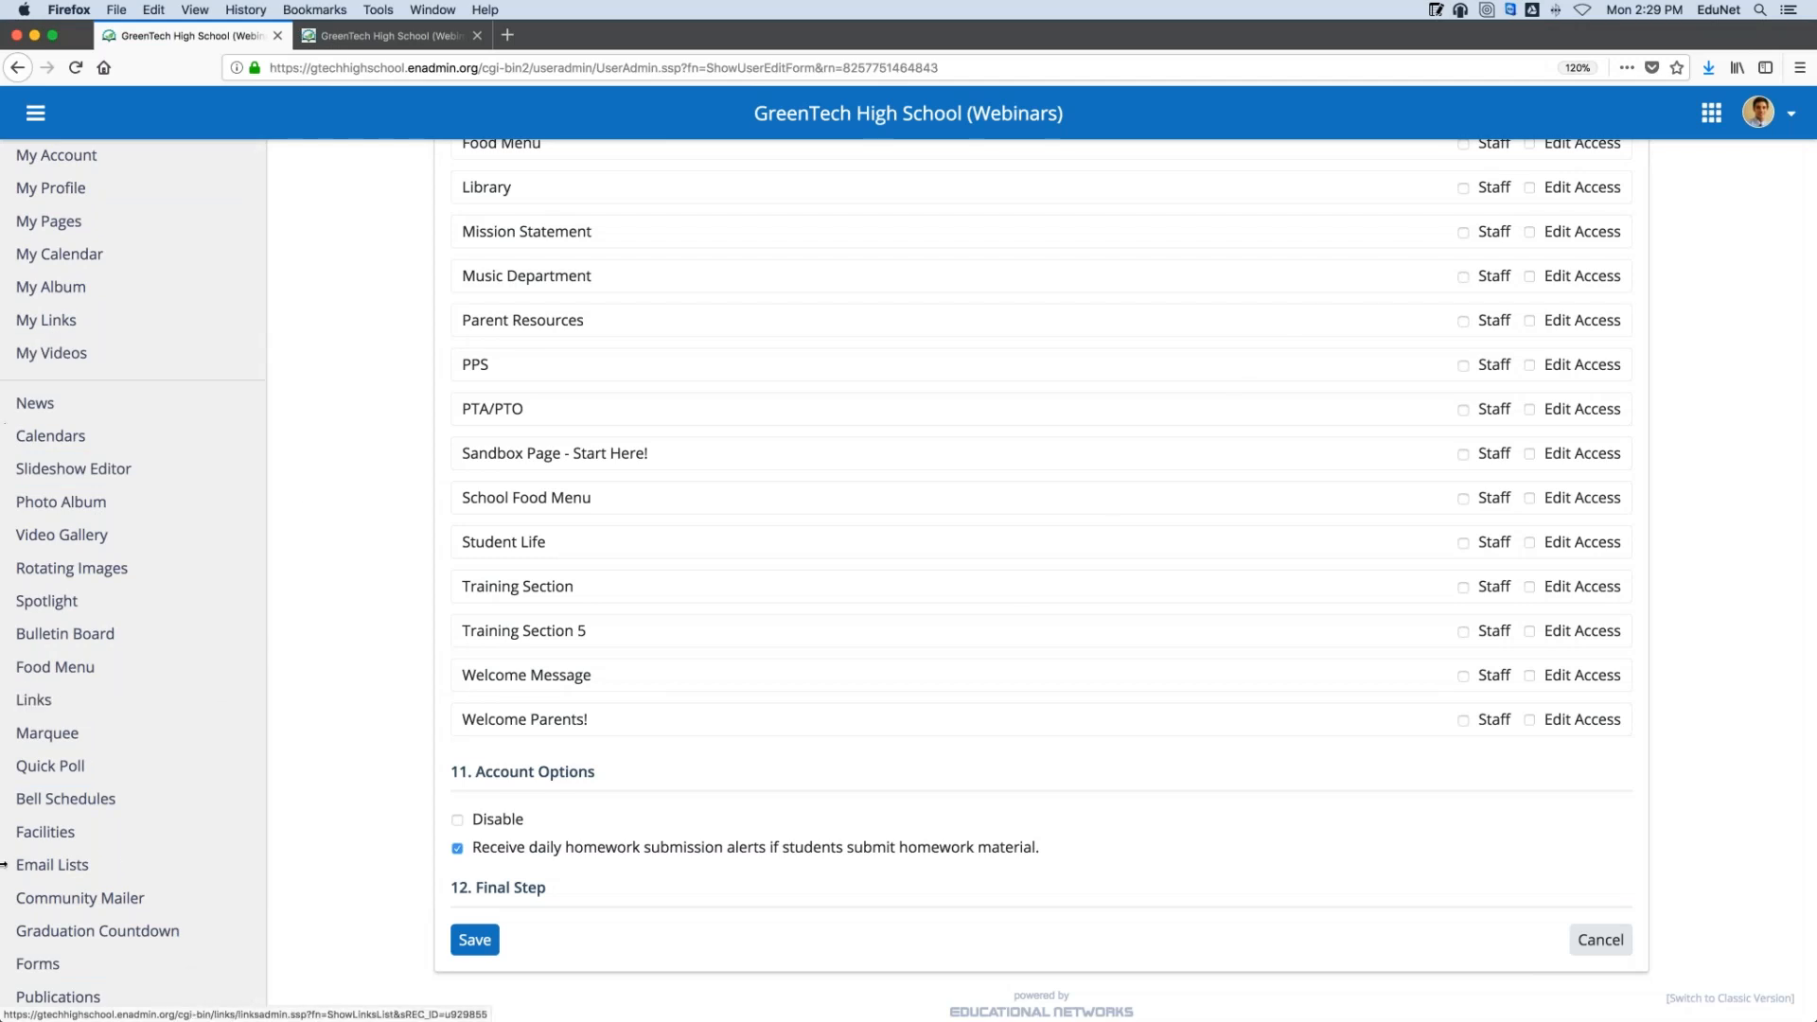
pyautogui.click(81, 428)
pyautogui.scroll(-10, 133, 558)
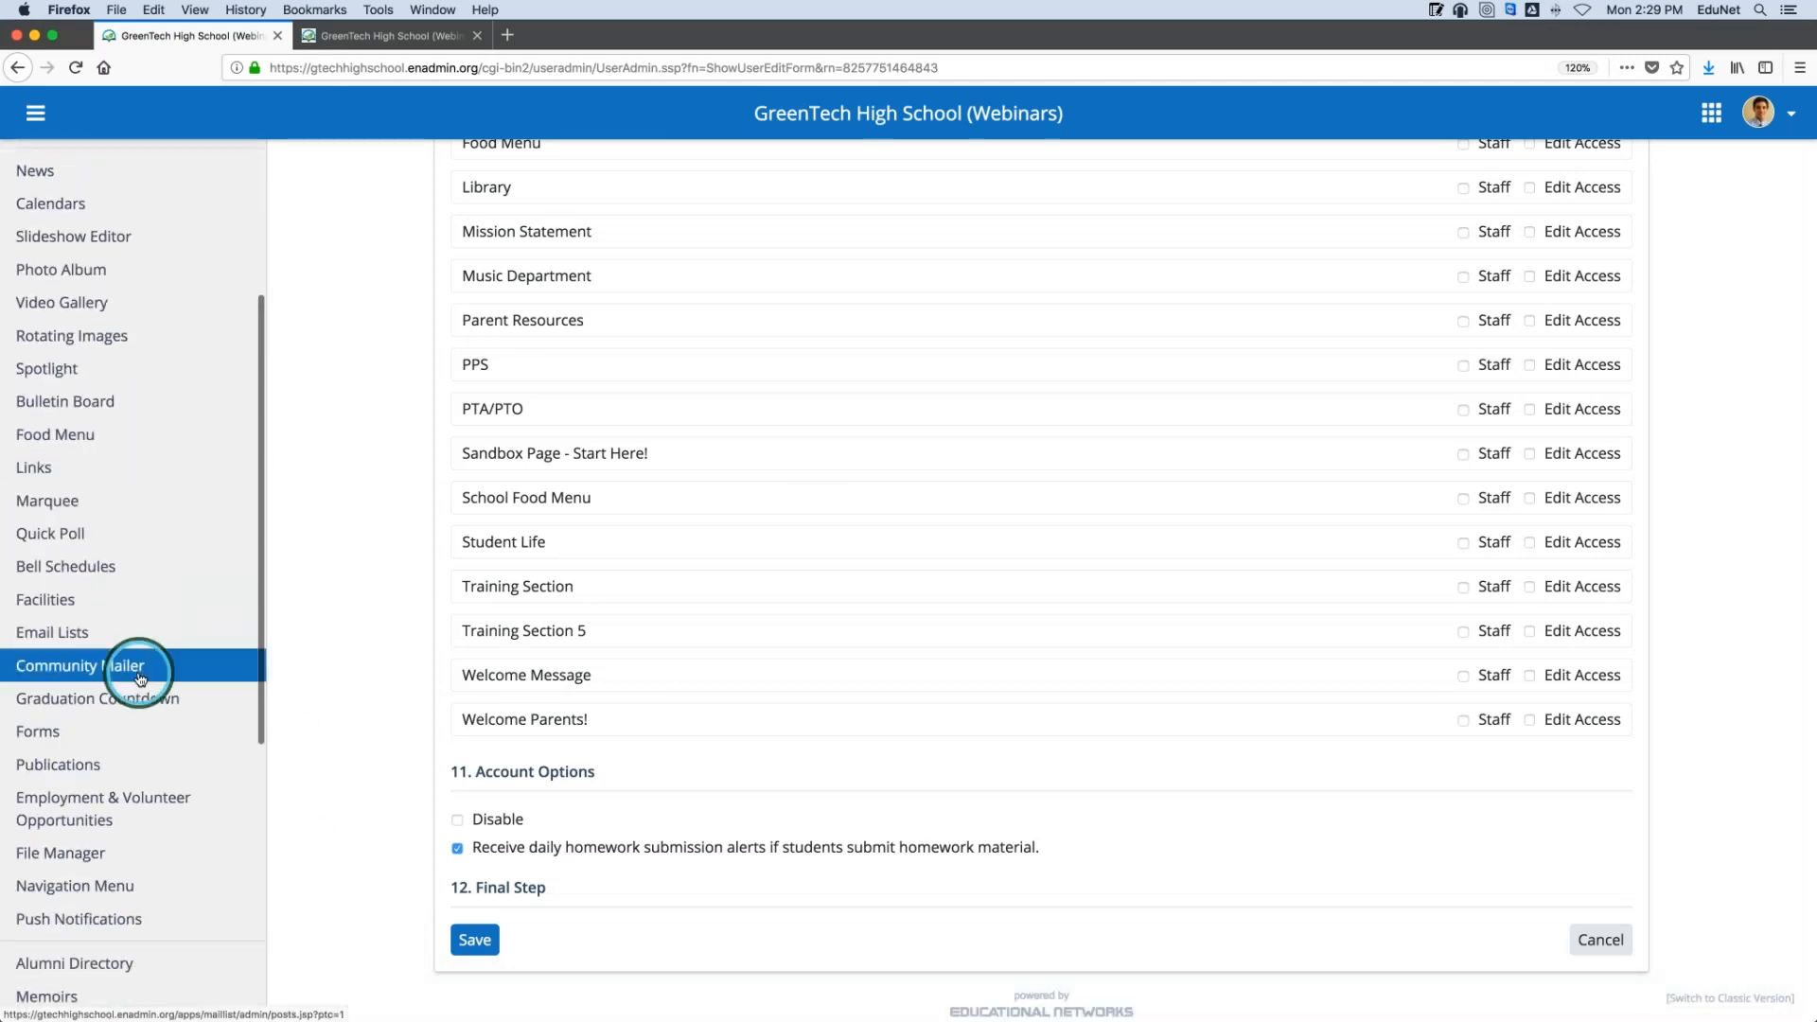
pyautogui.scroll(-1, 47, 710)
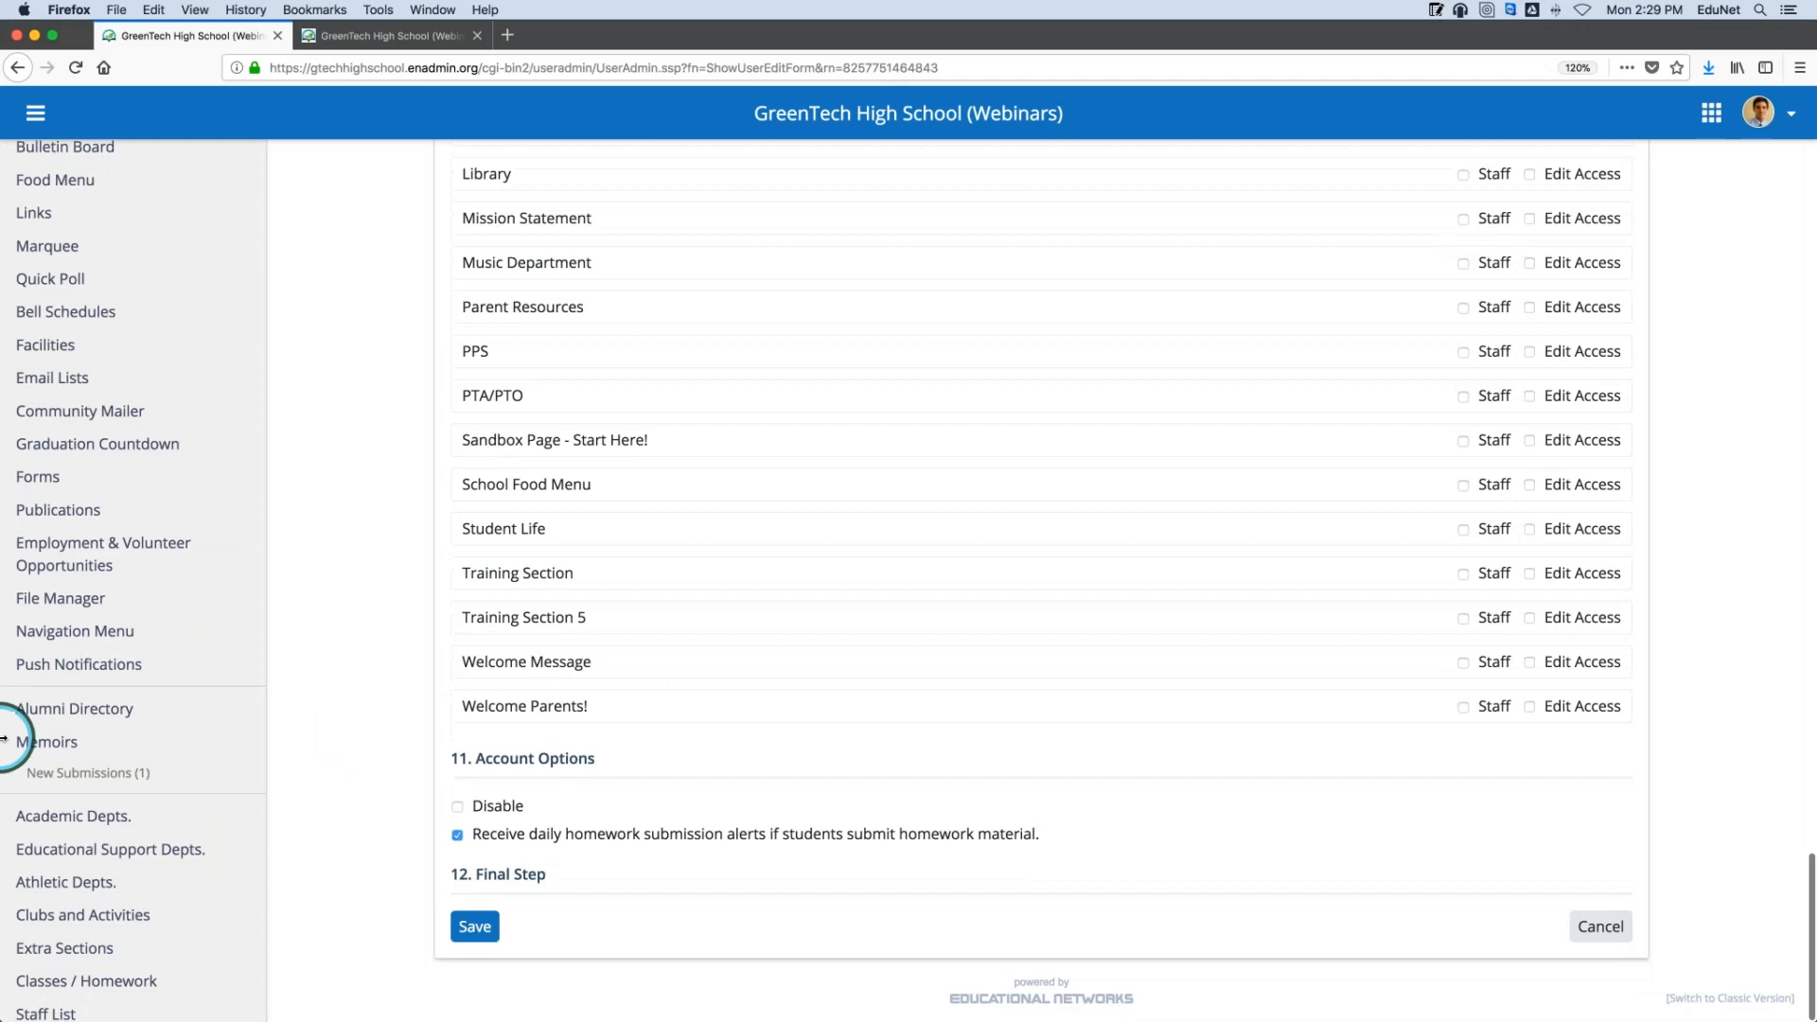
pyautogui.scroll(-6, 132, 662)
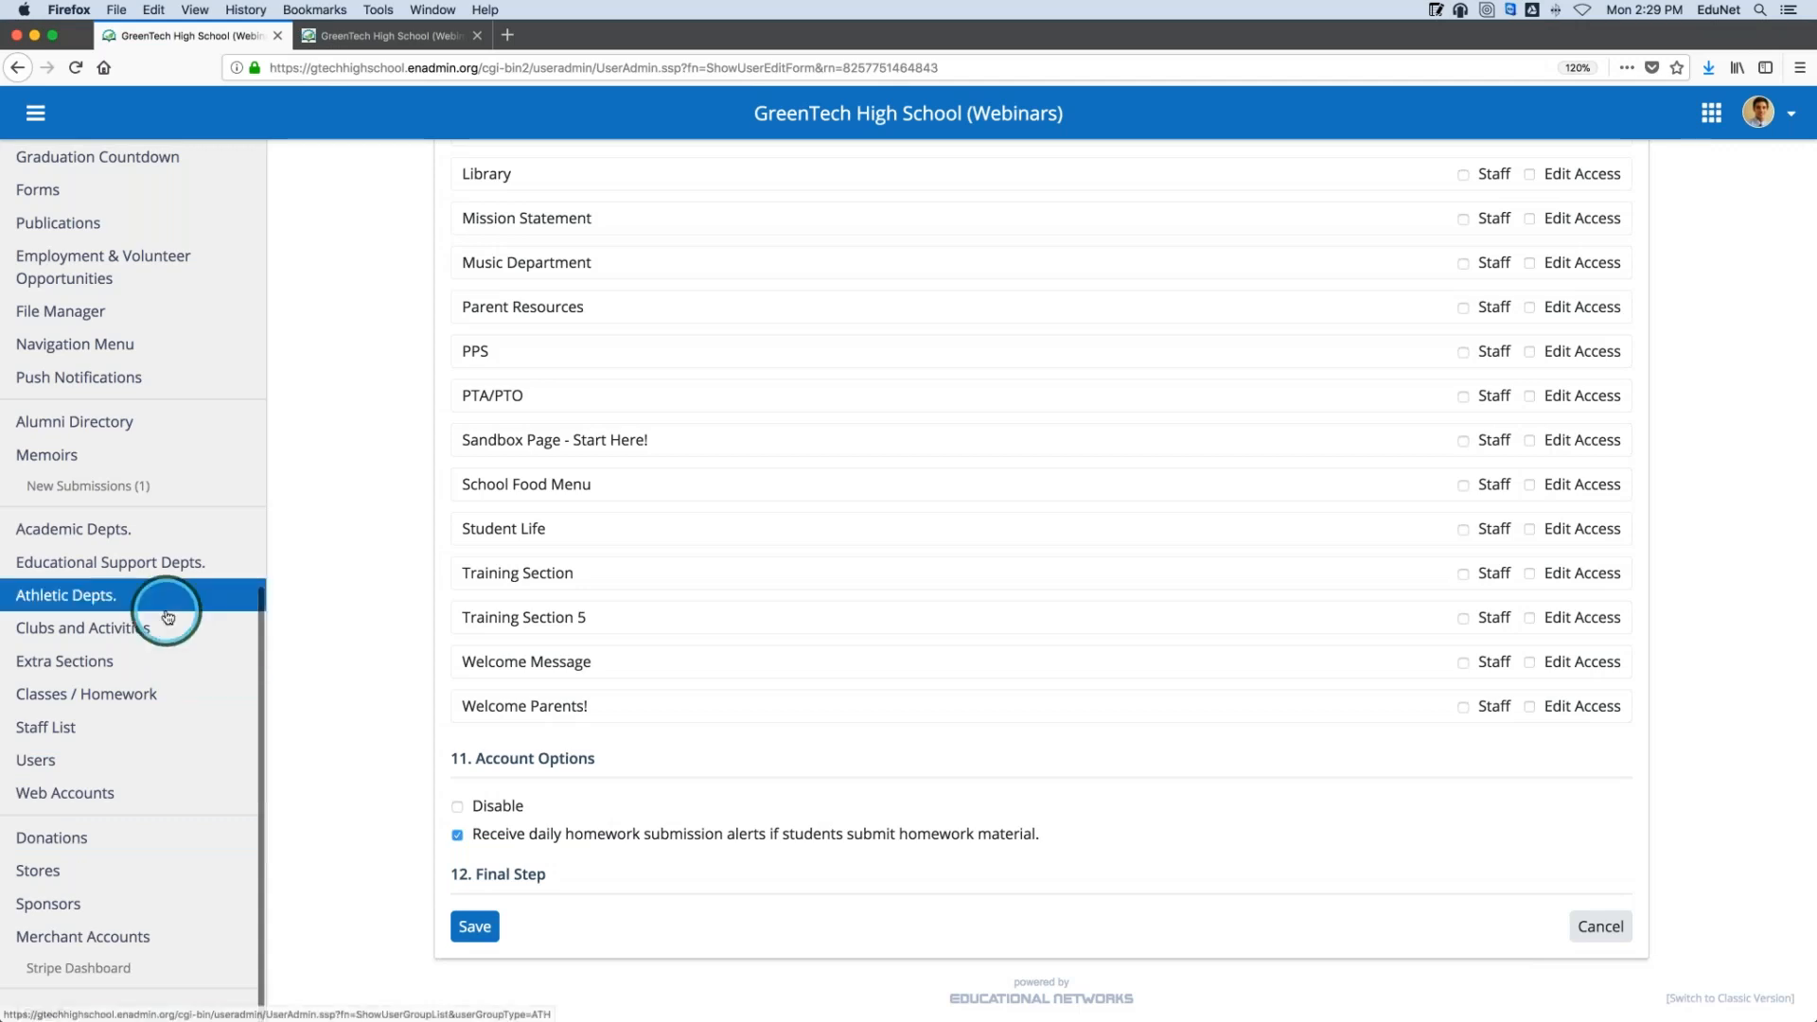
# Switch to the public GreenTech High School site, reload its homepage and look over the News & Announcements and Upcoming Events
pyautogui.click(371, 36)
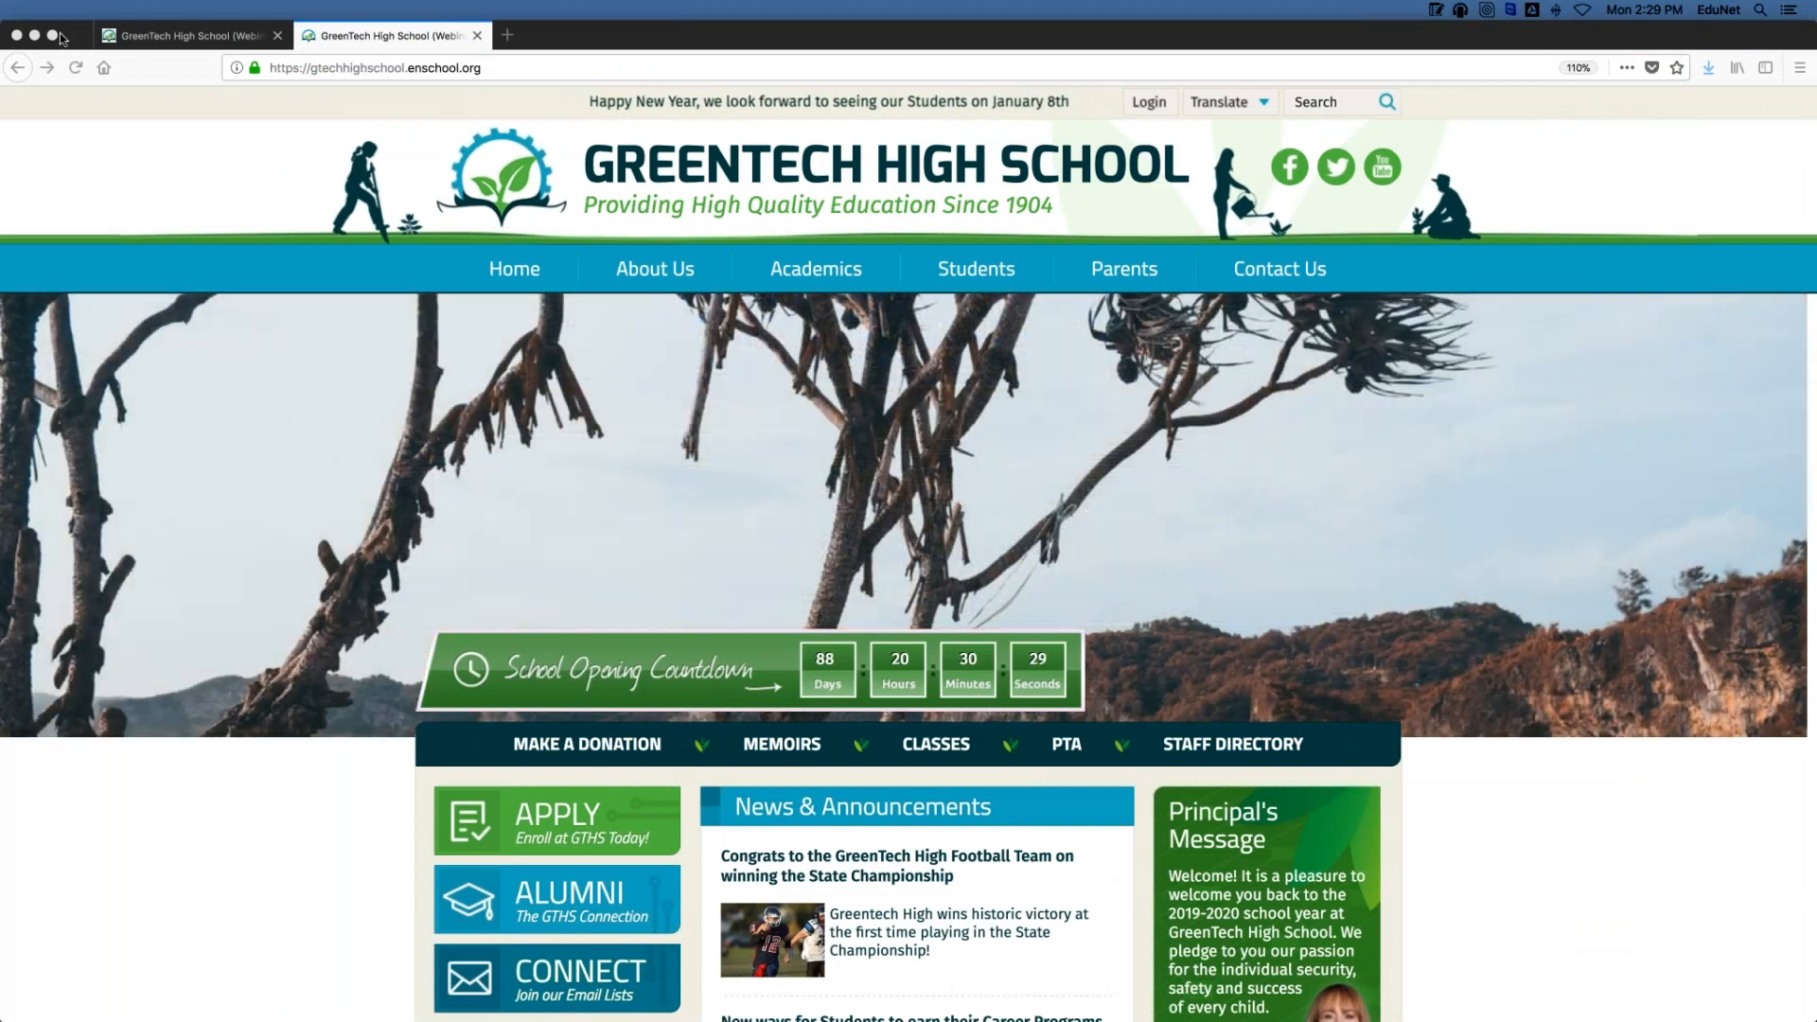
pyautogui.click(76, 68)
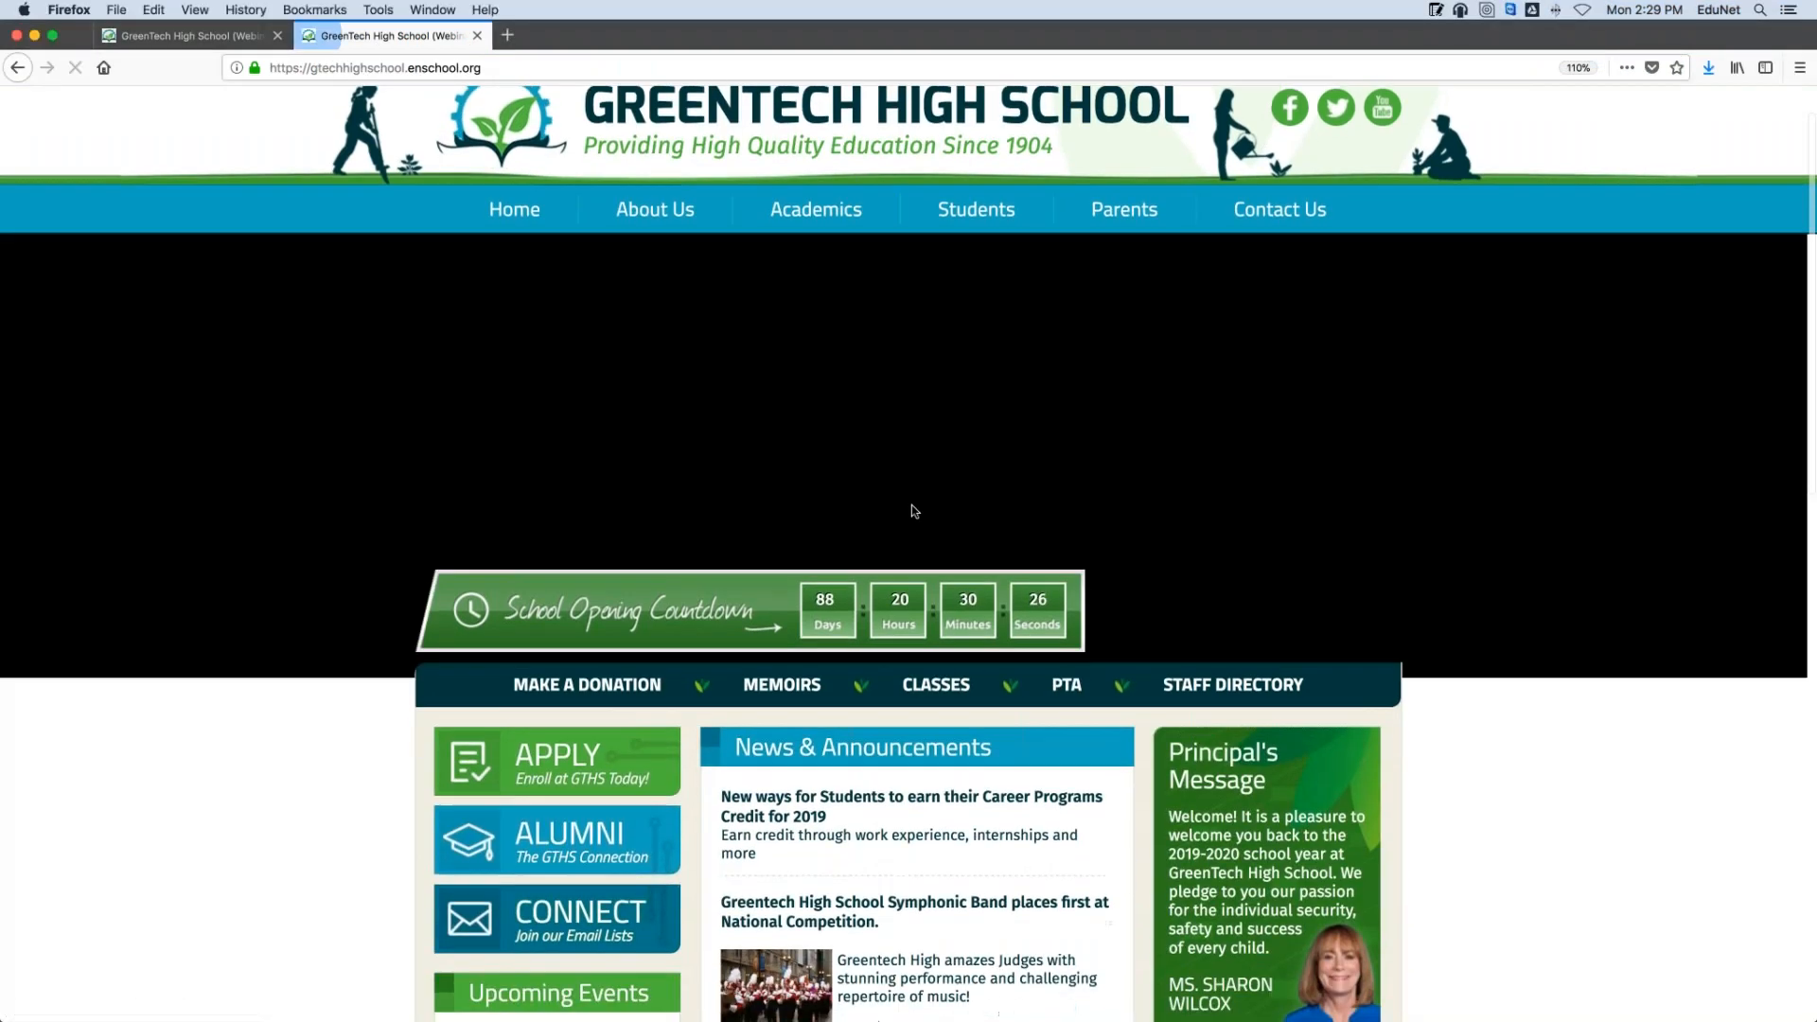
pyautogui.scroll(-3, 913, 511)
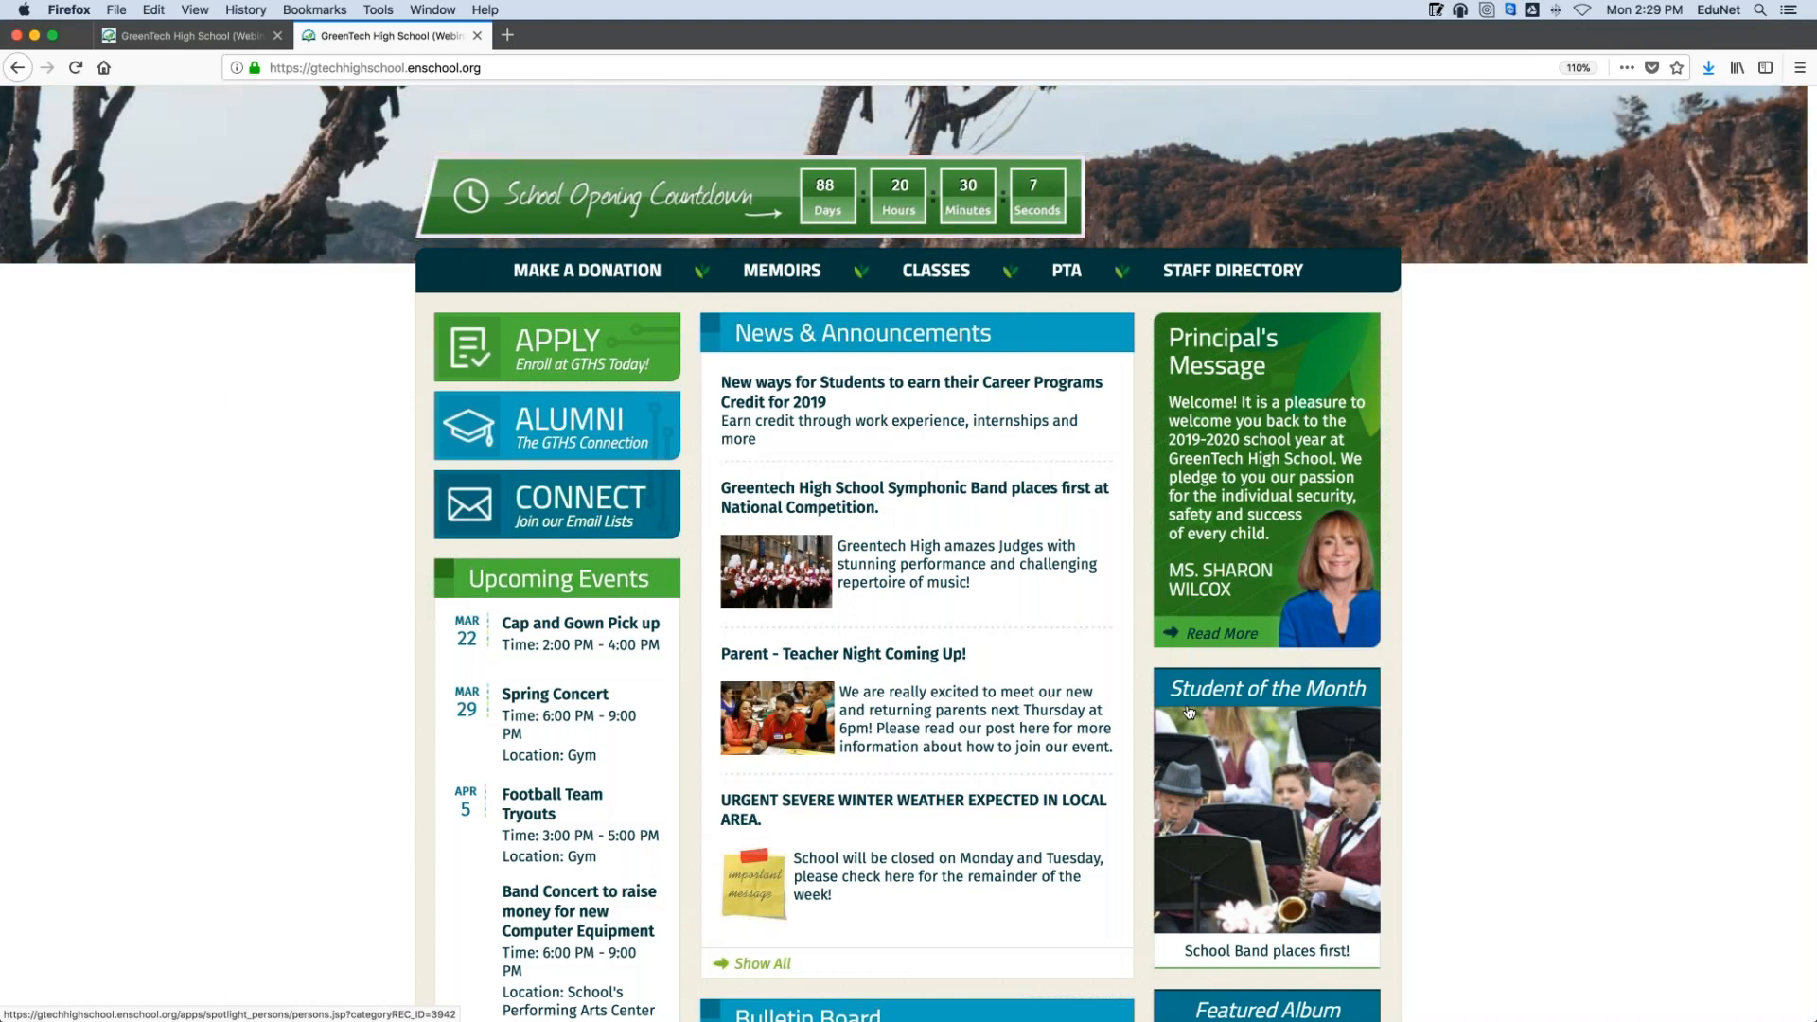
# Close the public school site, reopen it in a new browser tab, and return to the admin site
pyautogui.moveTo(144, 35); pyautogui.dragTo(151, 71)
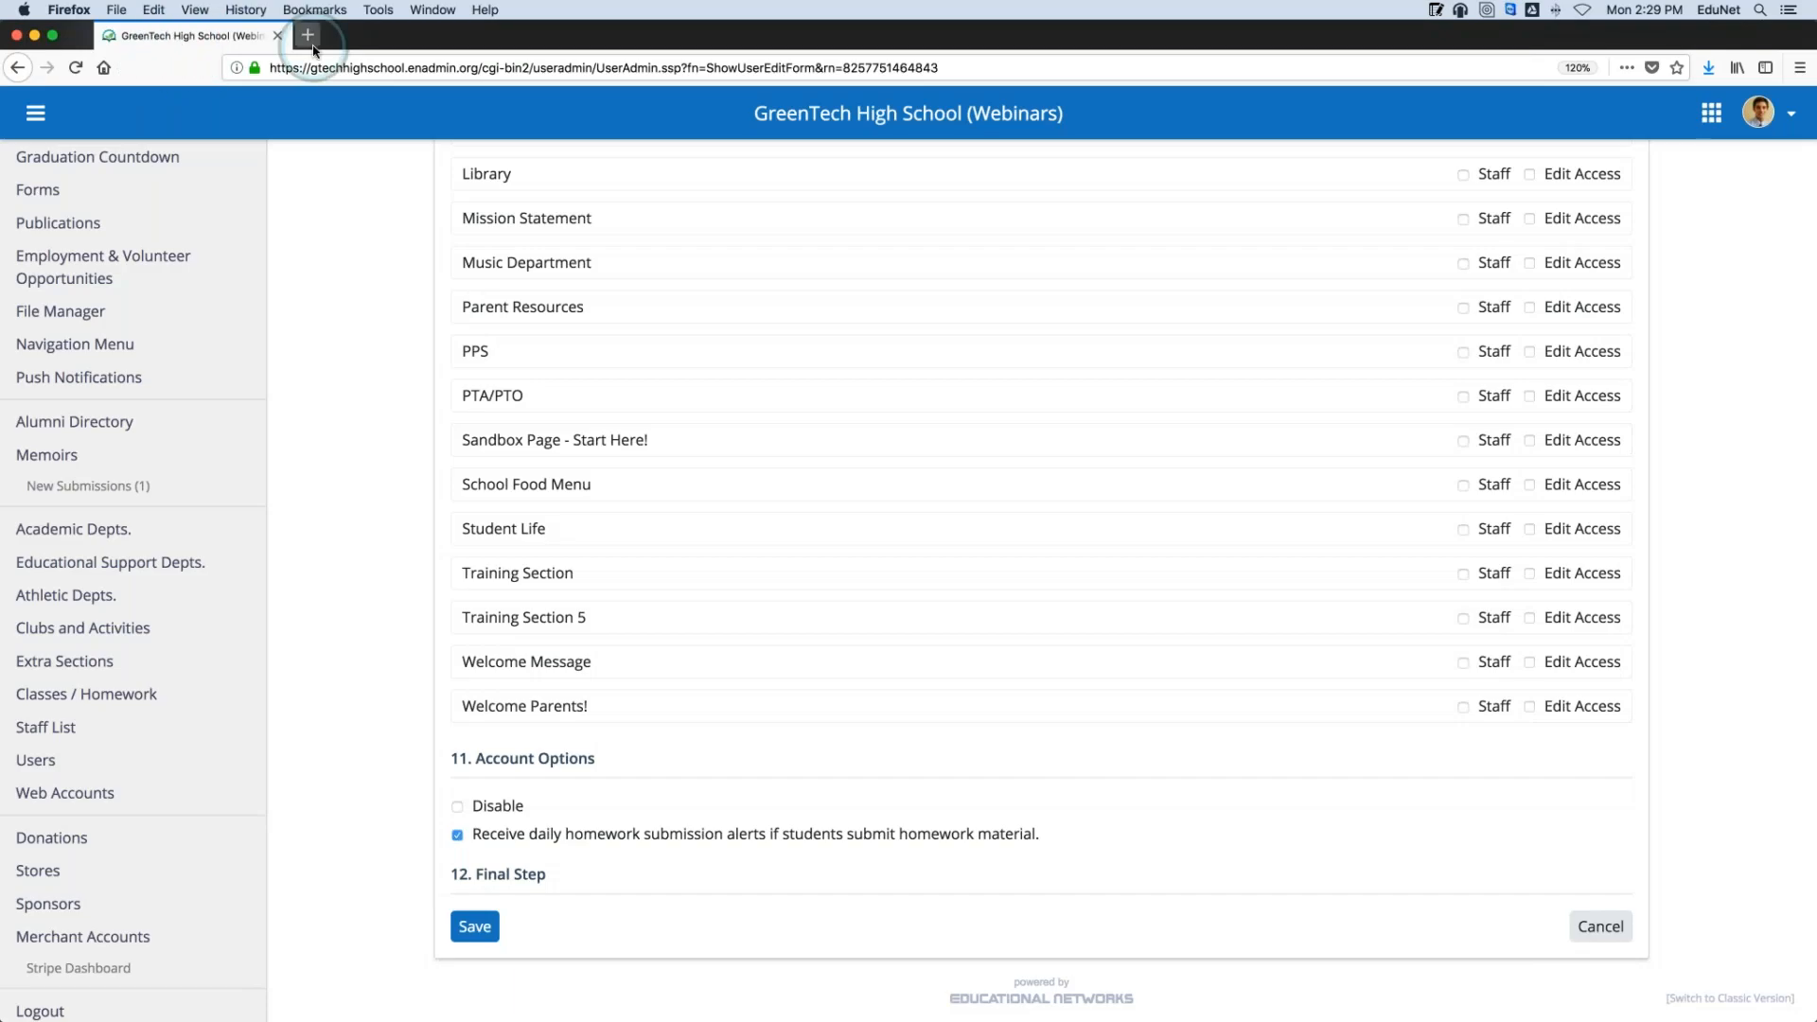
pyautogui.click(310, 39)
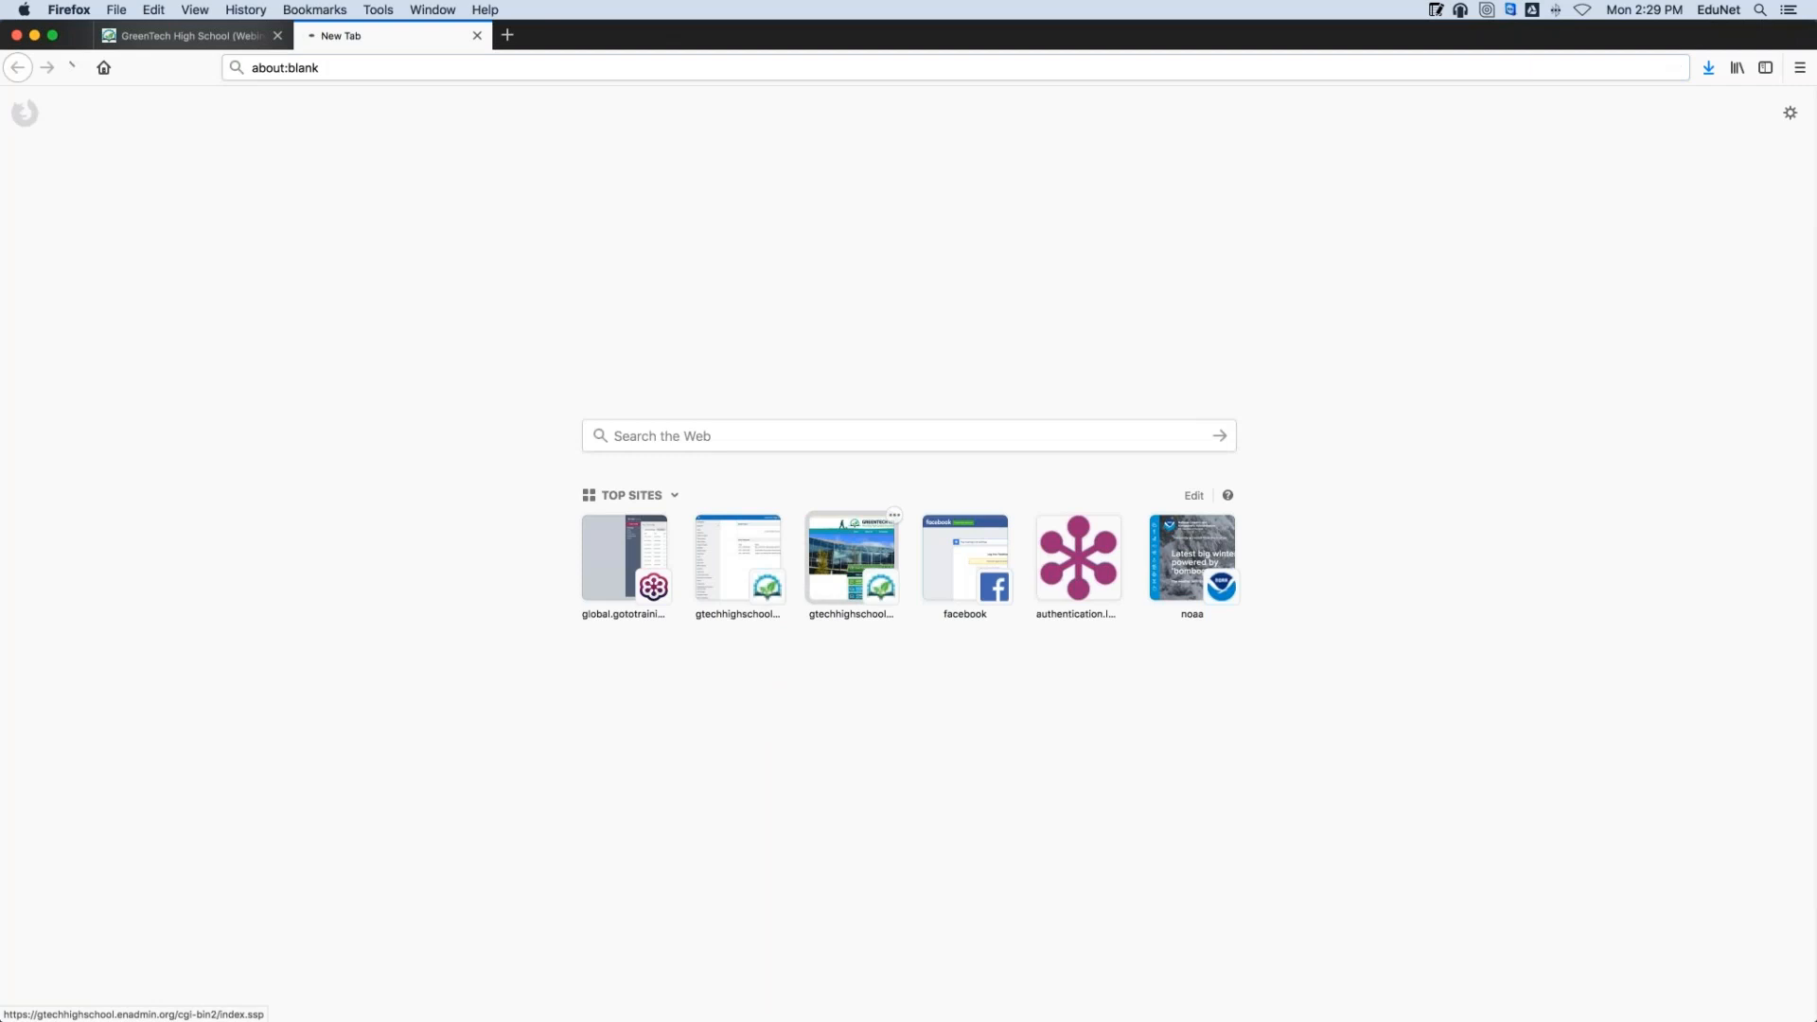
pyautogui.click(852, 558)
pyautogui.click(198, 36)
# Open the News module and start adding a new news item
pyautogui.scroll(20, 121, 473)
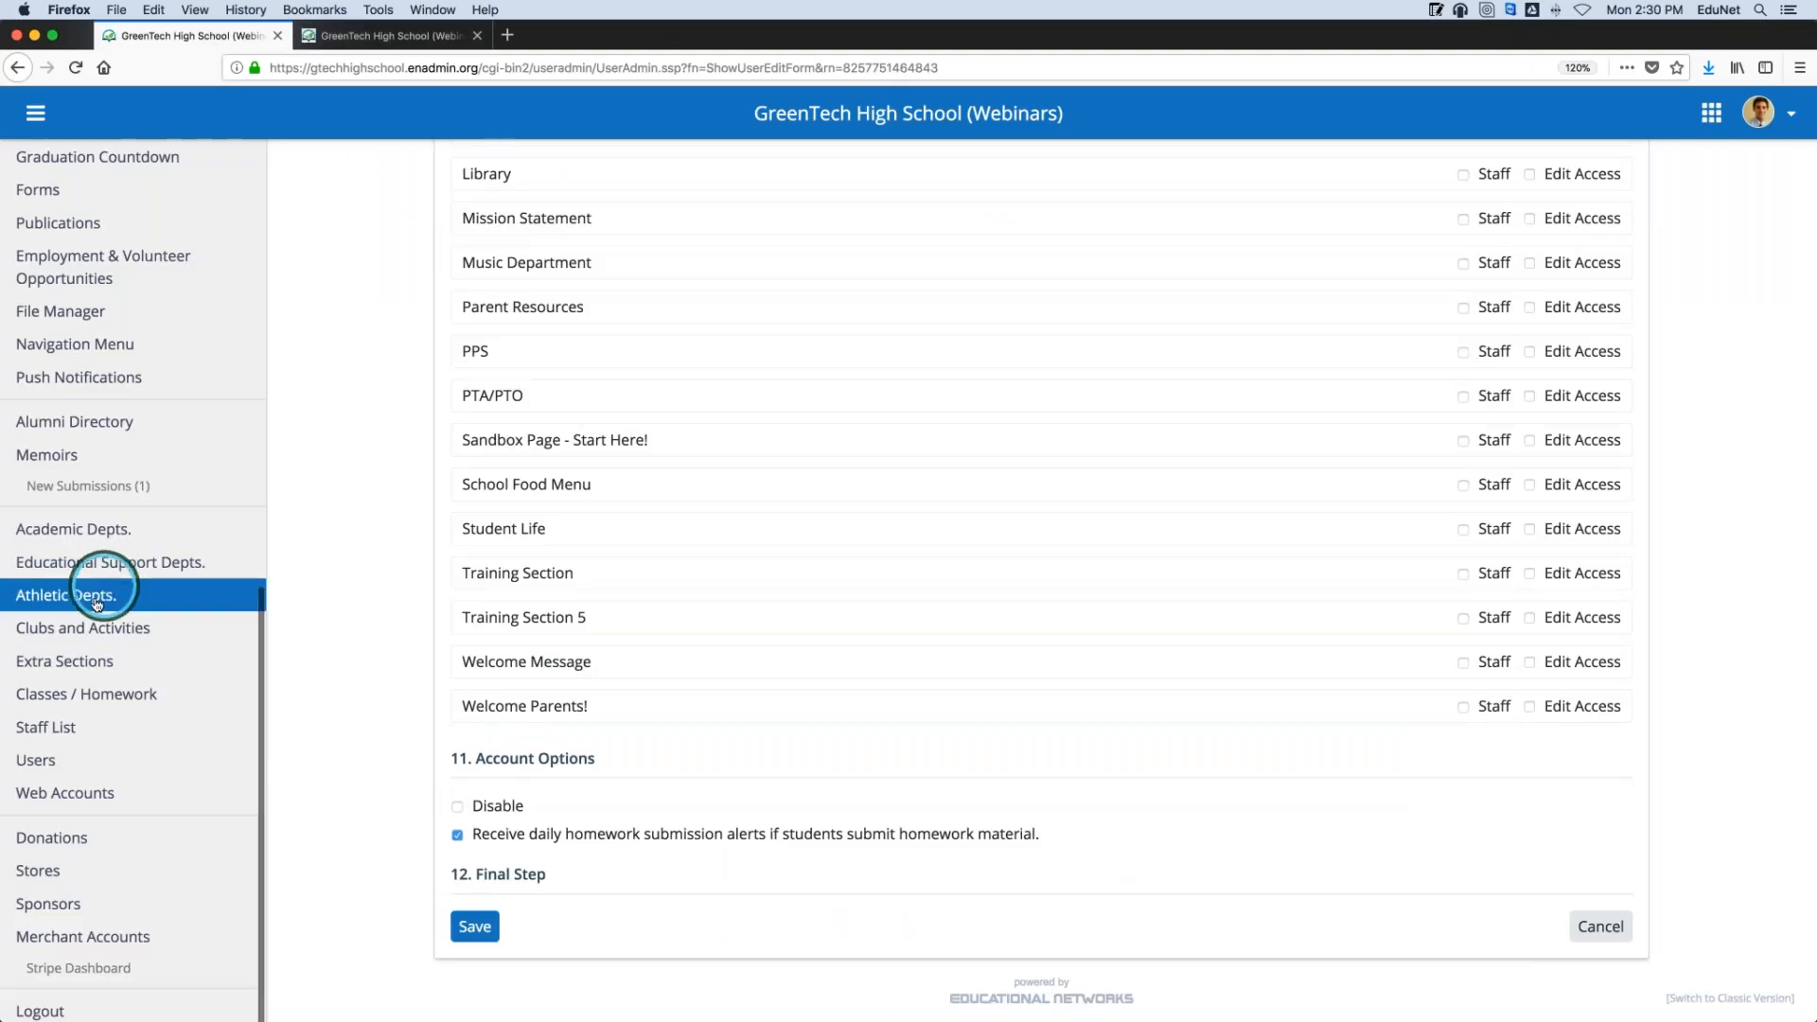
pyautogui.scroll(10, 121, 404)
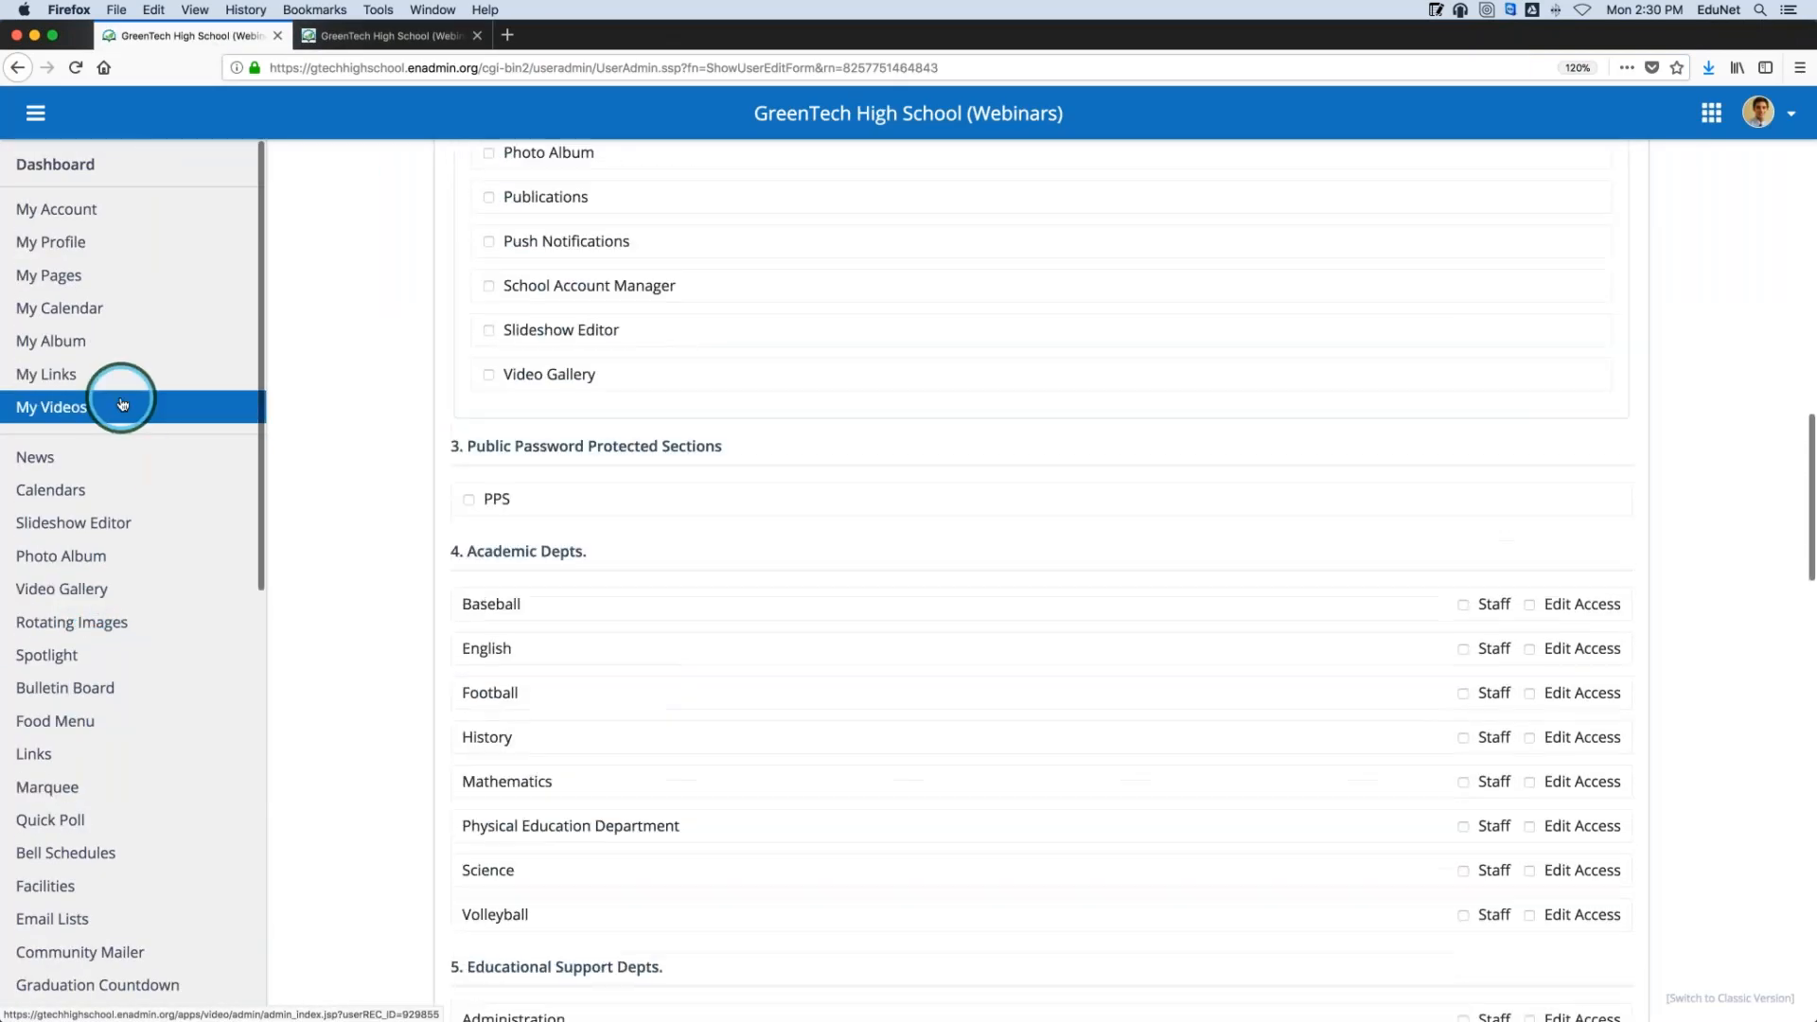
pyautogui.click(87, 464)
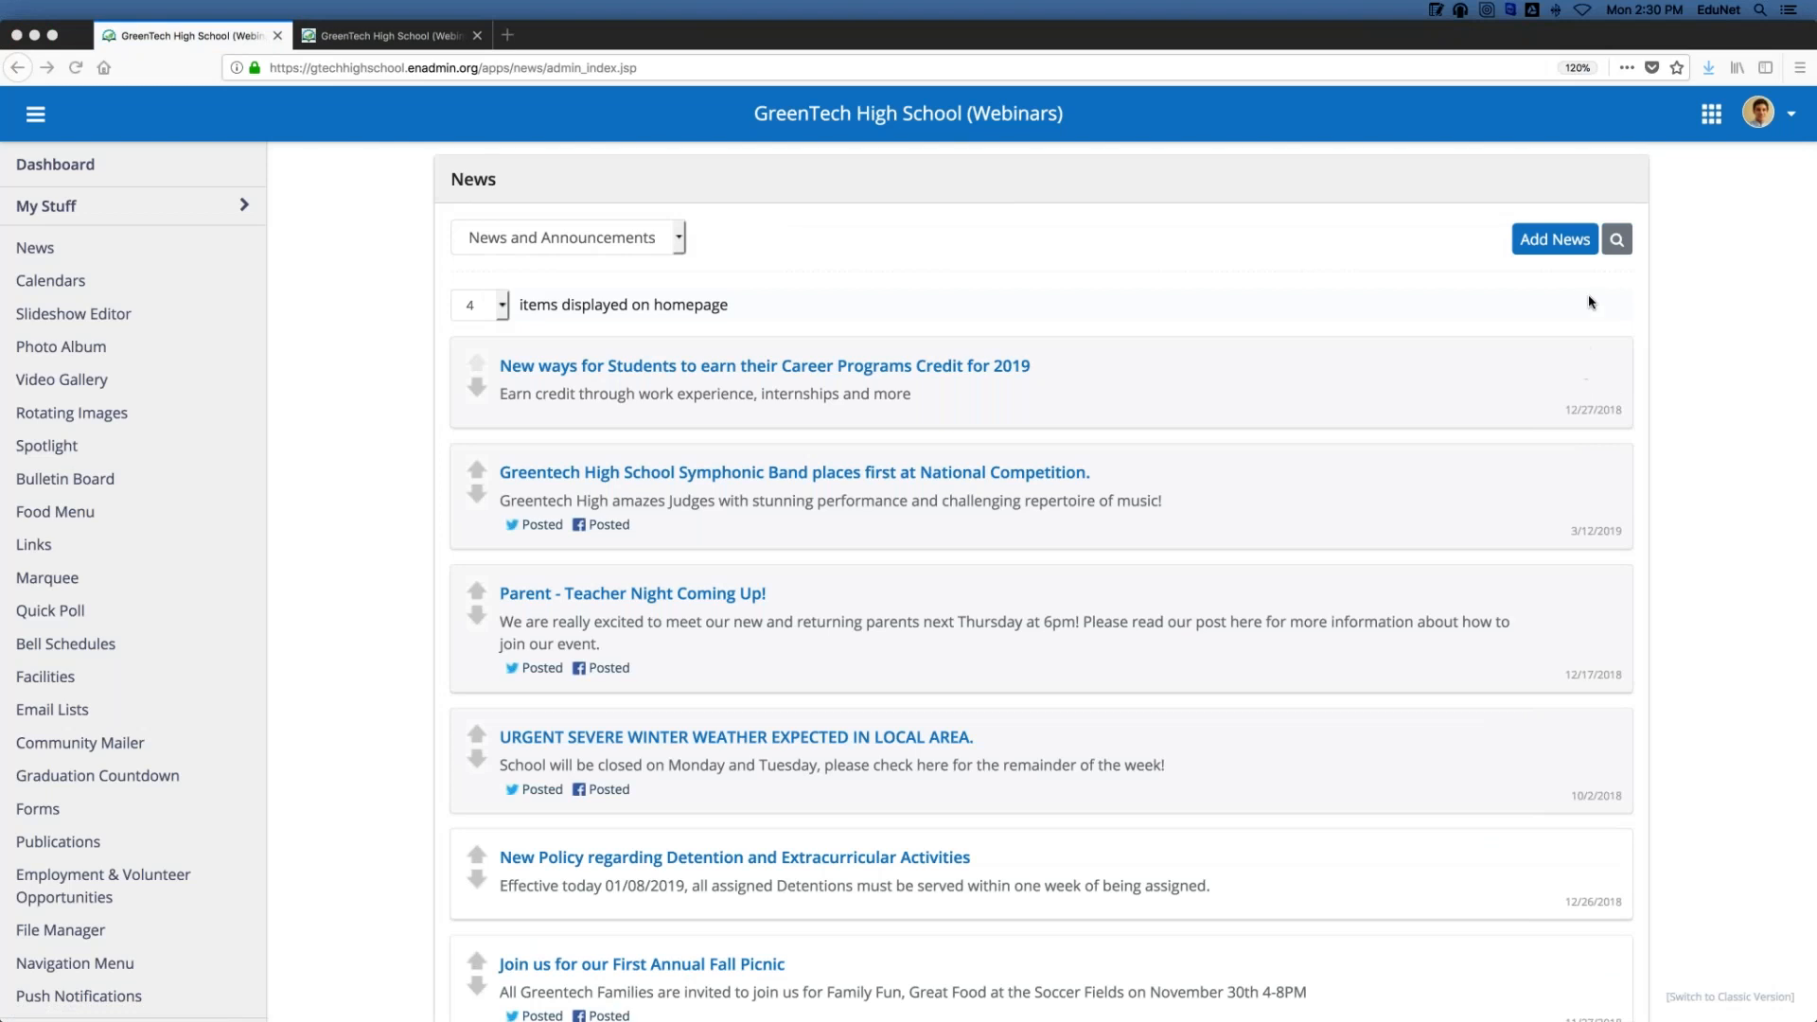
pyautogui.click(1552, 243)
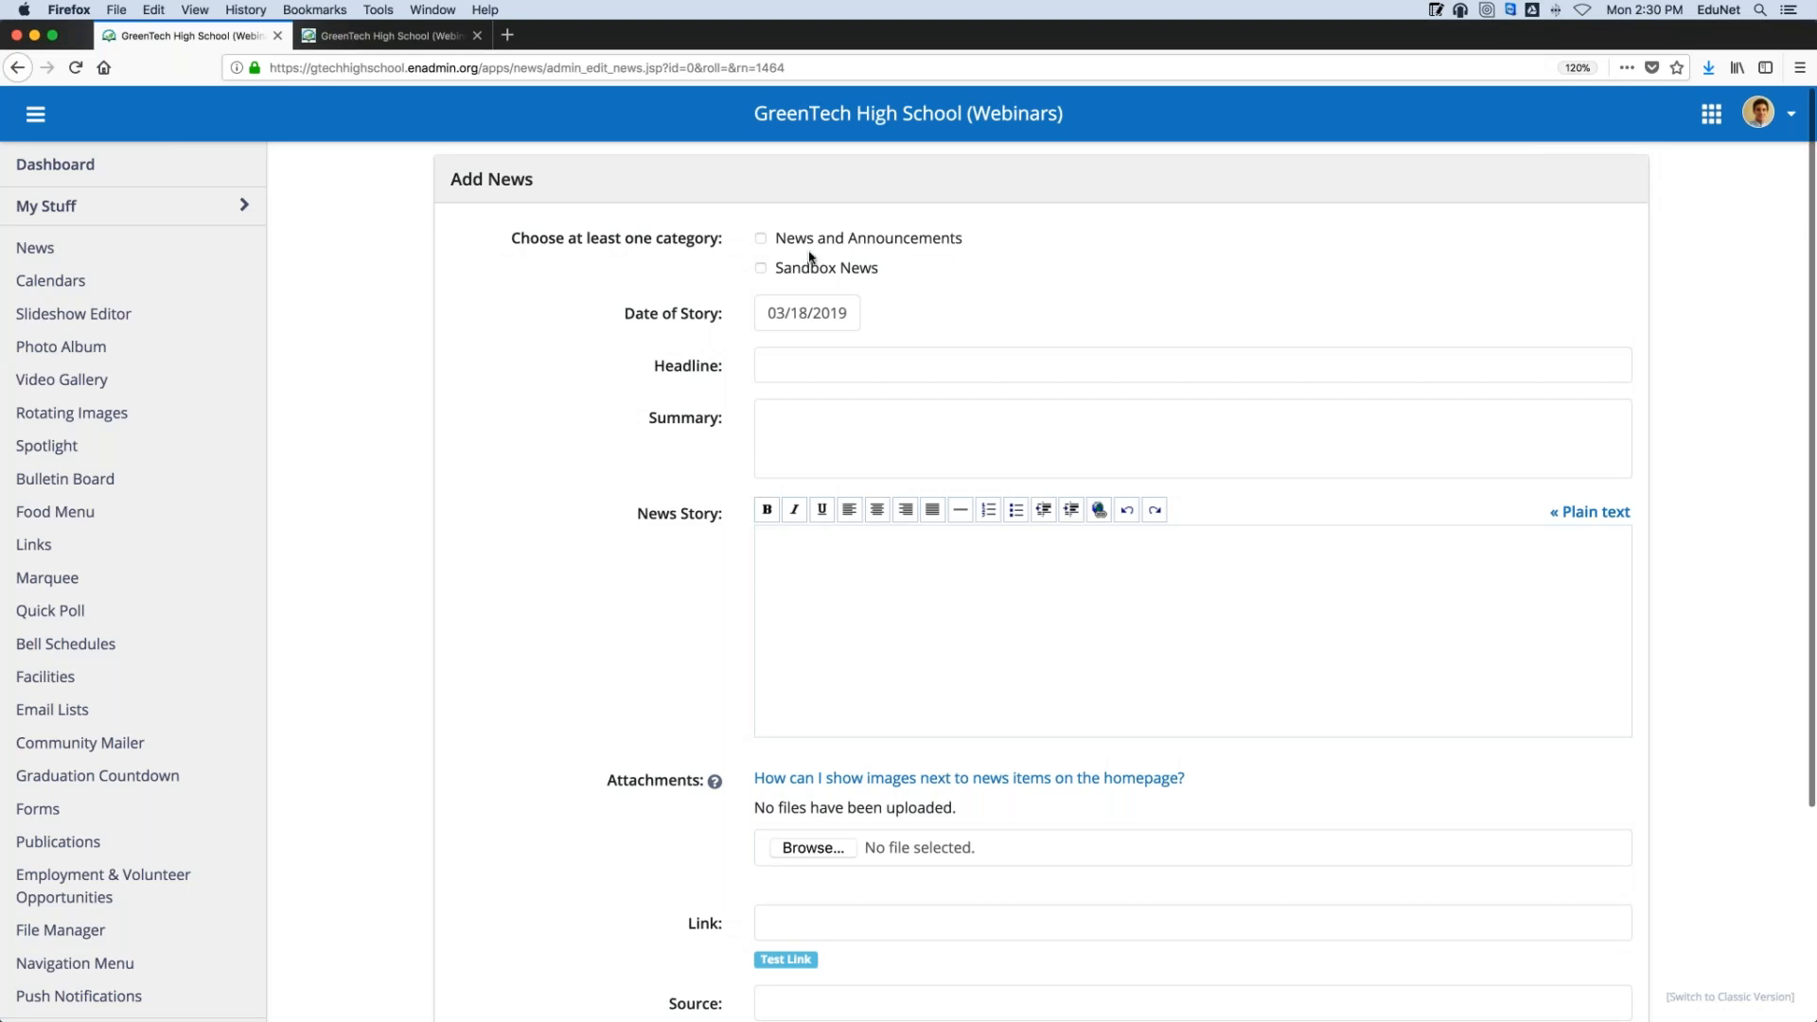
# Assign the item to News and Announcements with the headline "Congrats to the GreenTech High Football Team on winning the State Championship"
pyautogui.click(761, 239)
pyautogui.scroll(-1, 785, 366)
pyautogui.click(786, 367)
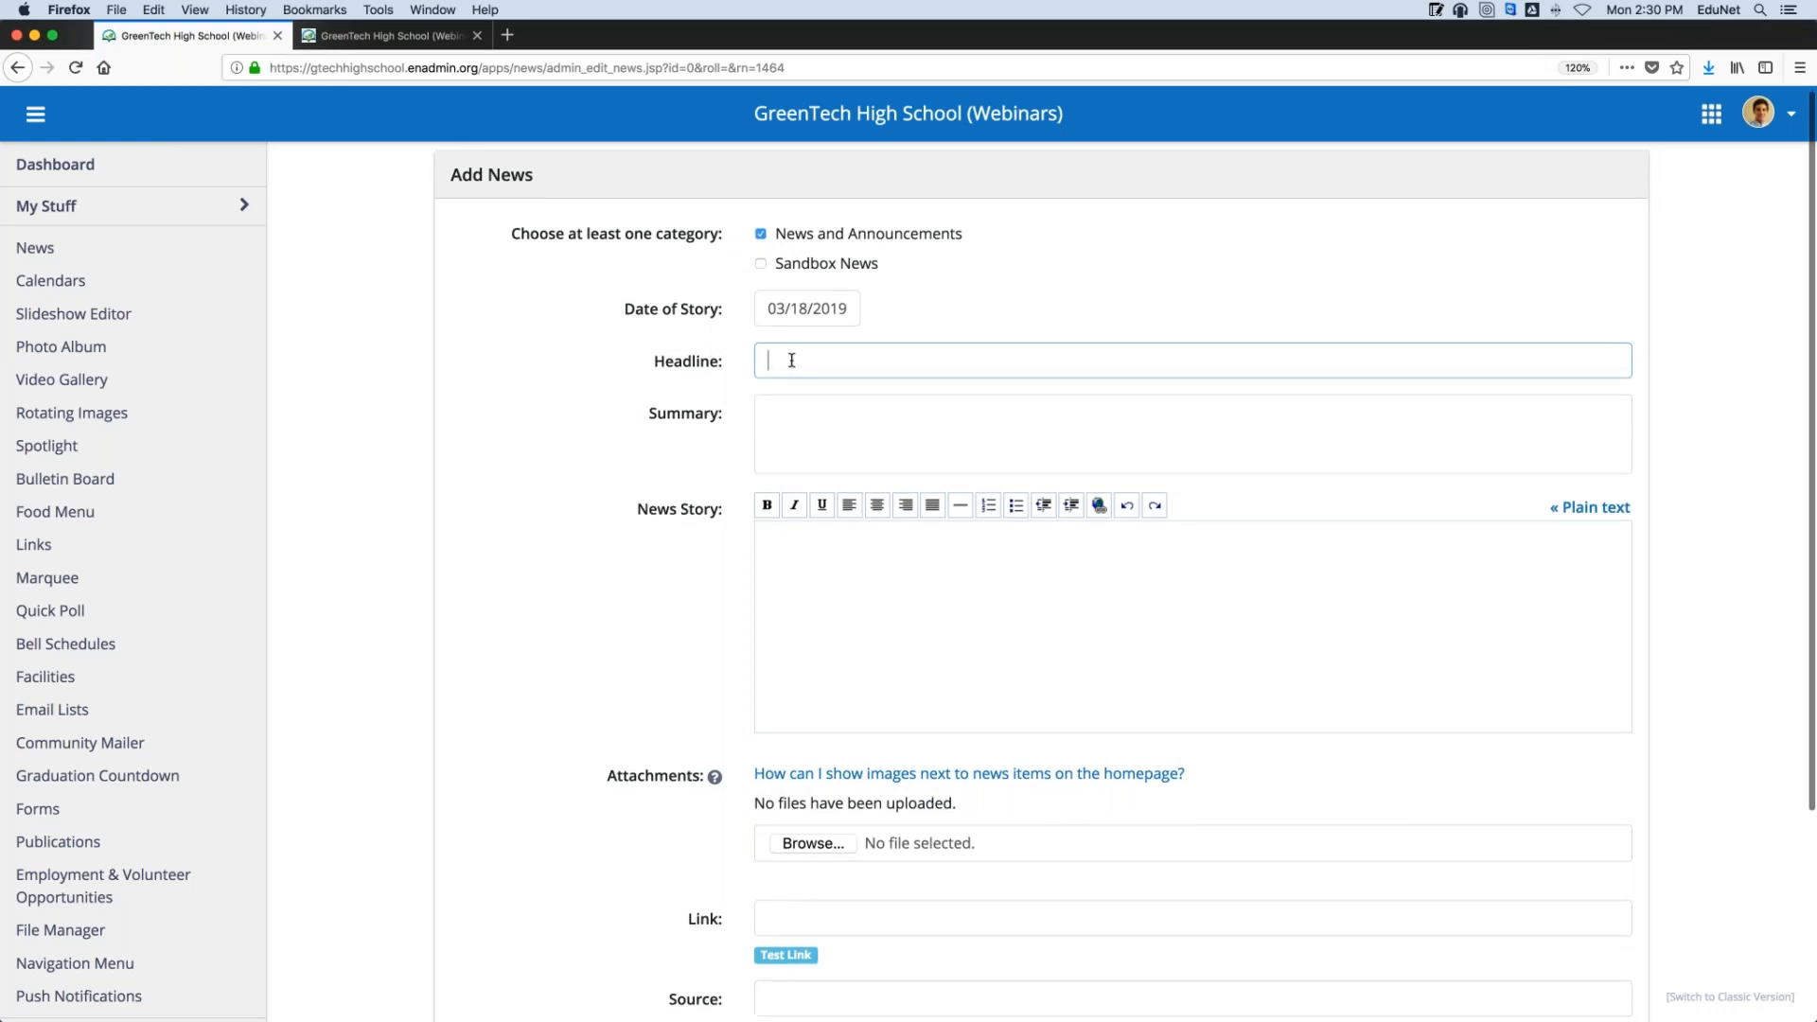
pyautogui.scroll(-1, 791, 361)
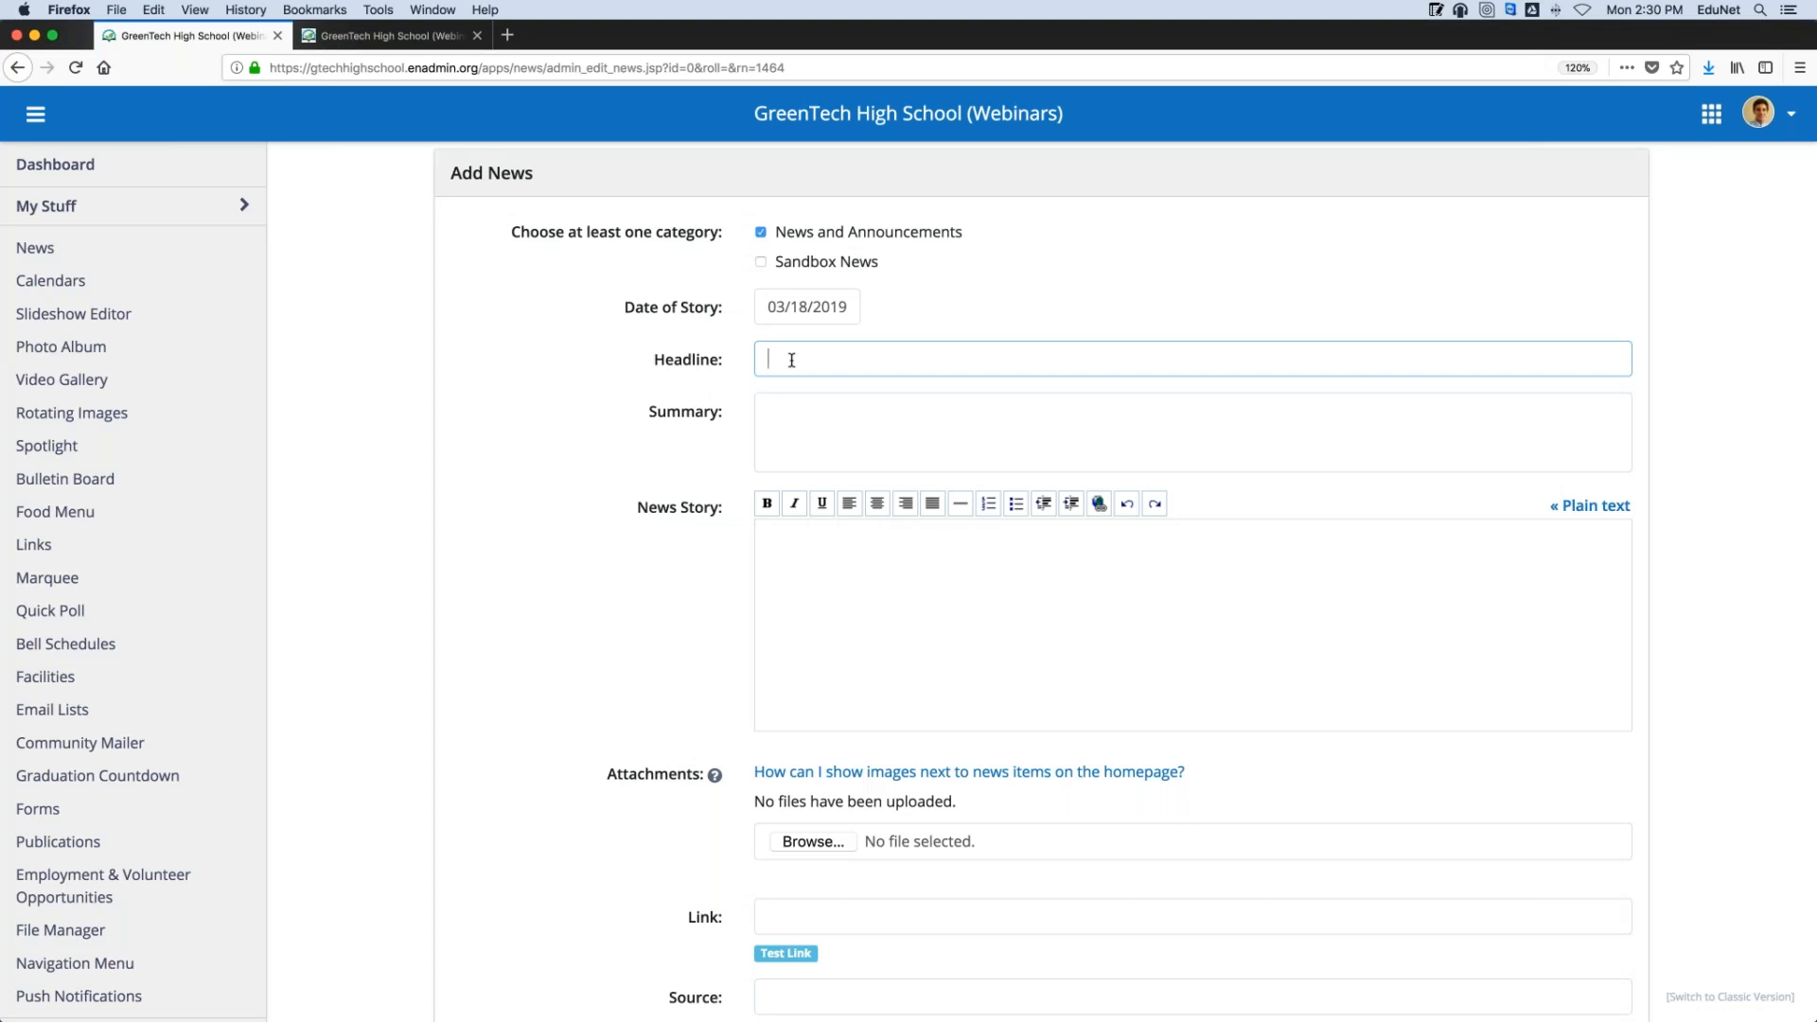
pyautogui.write('Gree')
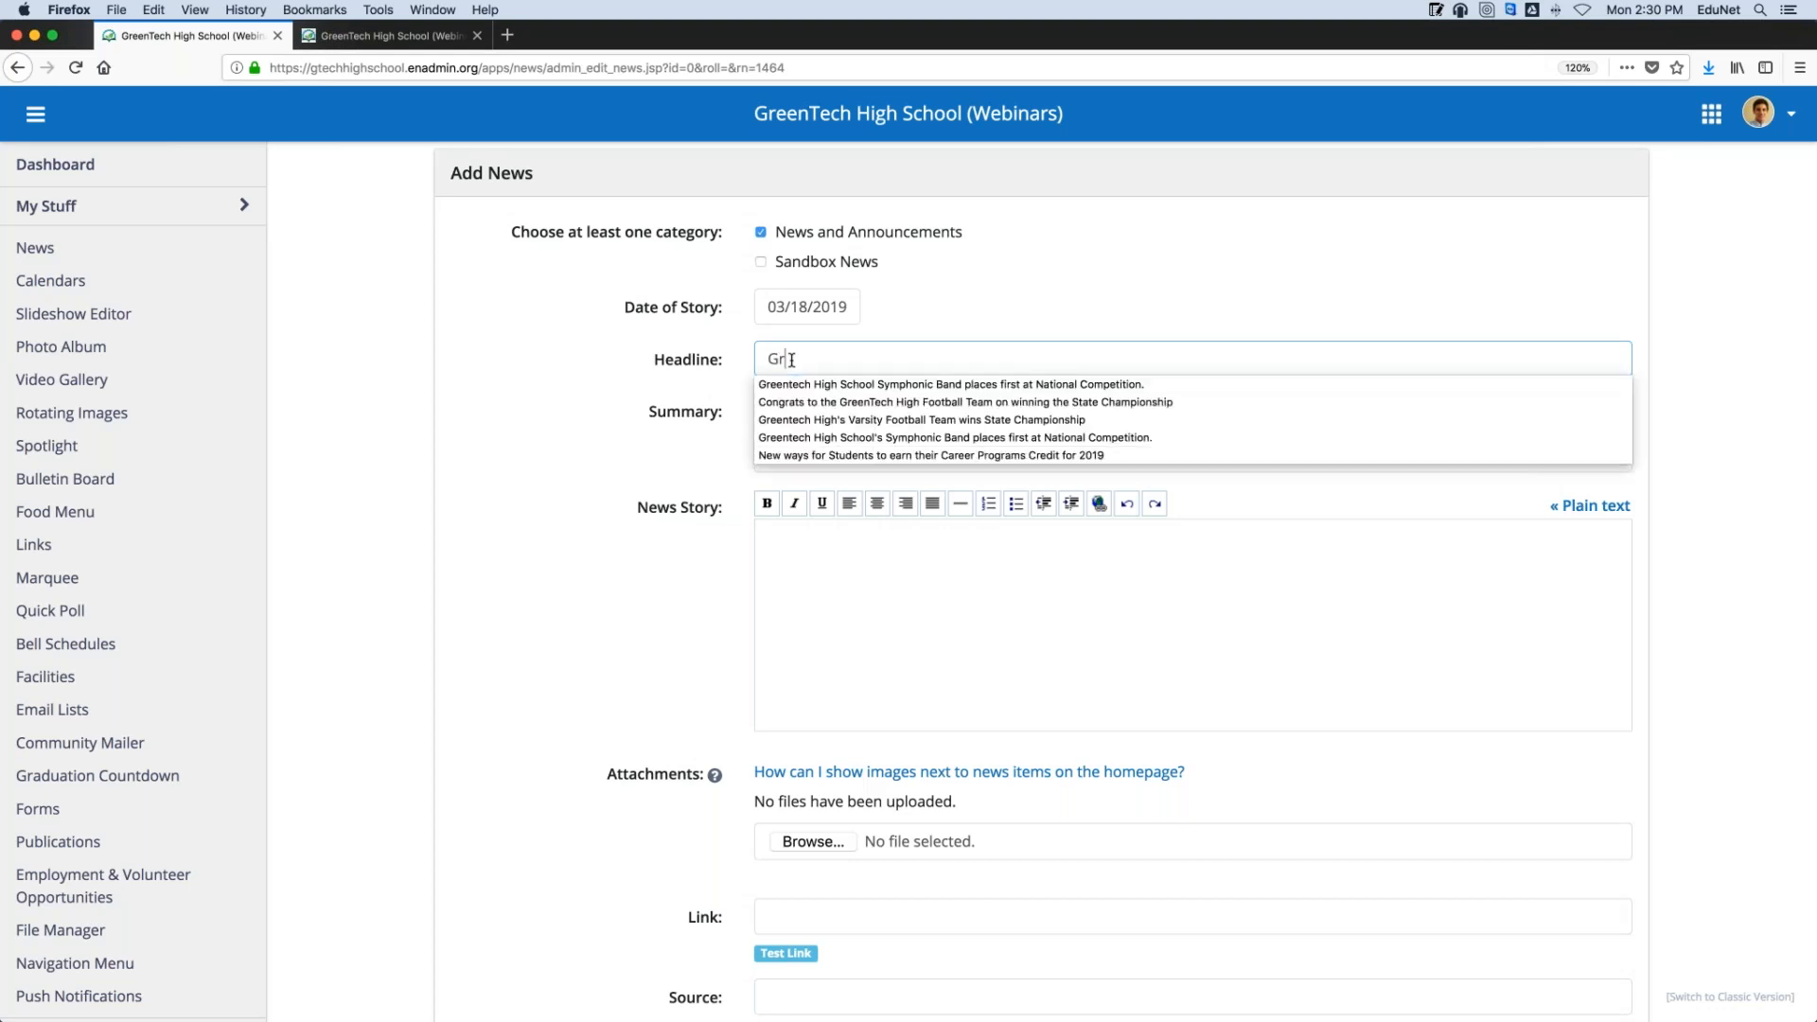
pyautogui.click(859, 405)
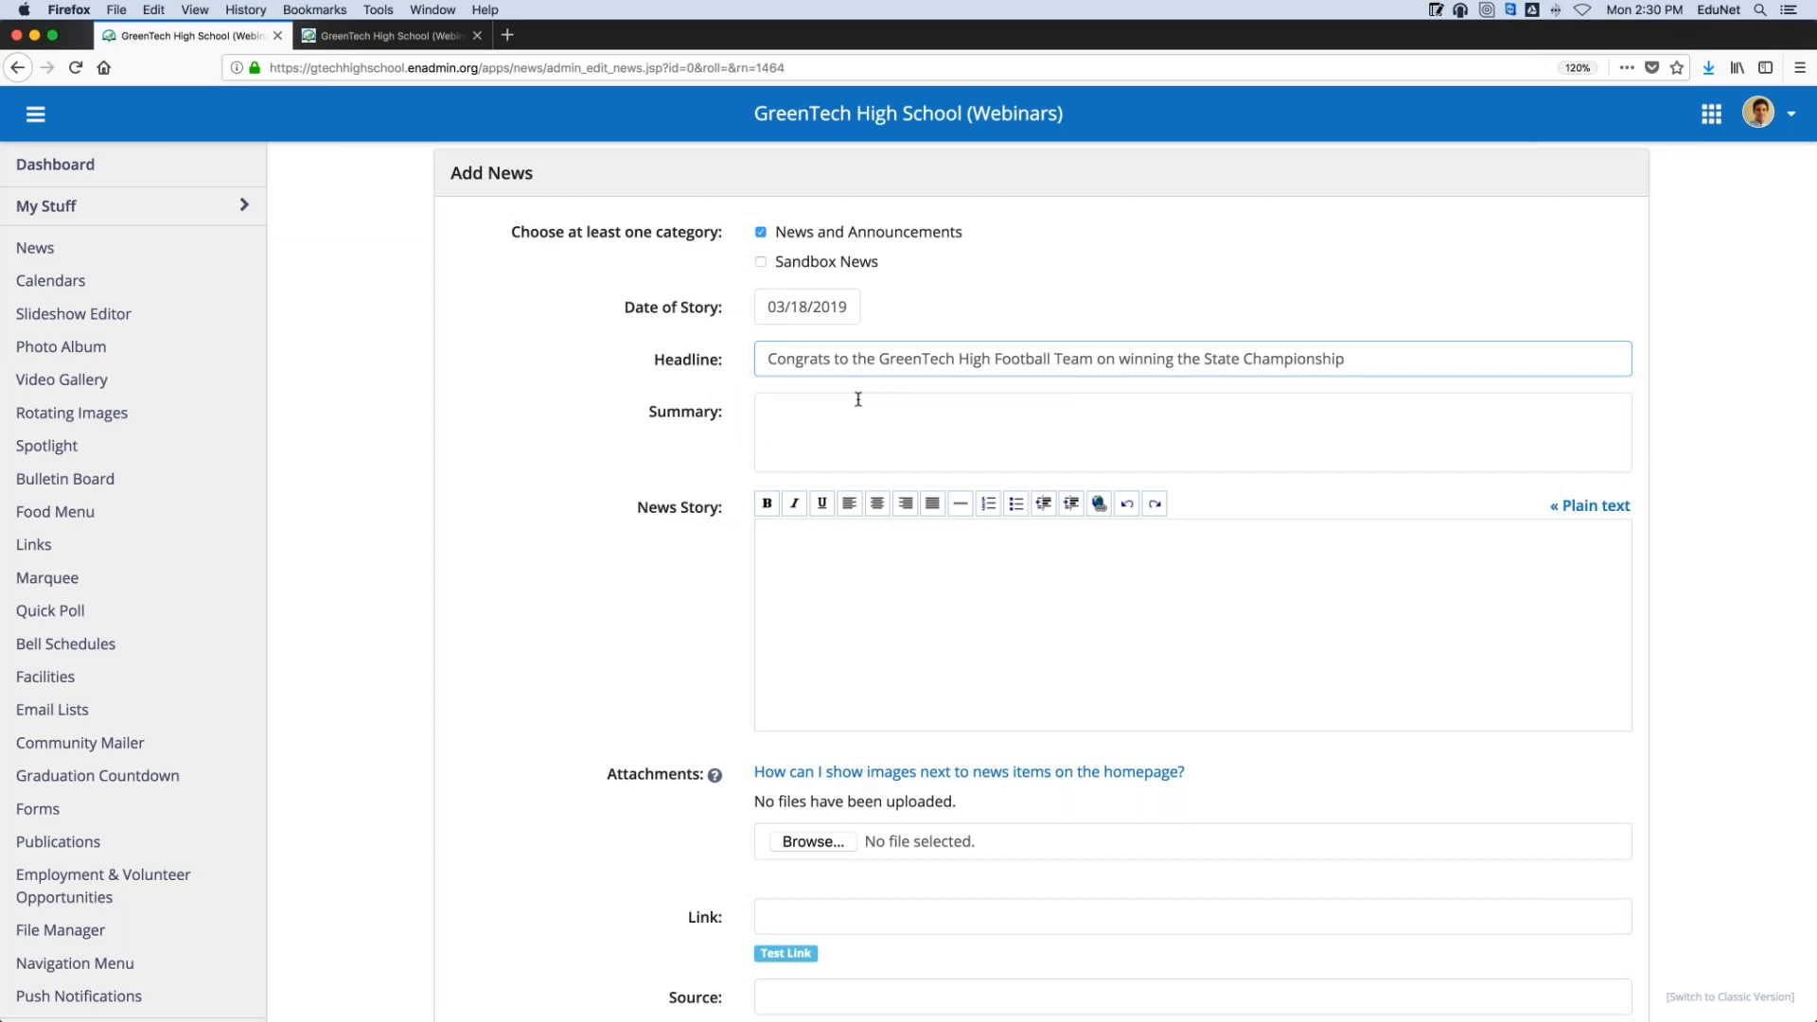
pyautogui.moveTo(827, 413); pyautogui.dragTo(1229, 362)
pyautogui.scroll(-1, 1198, 405)
pyautogui.scroll(-1, 1198, 405)
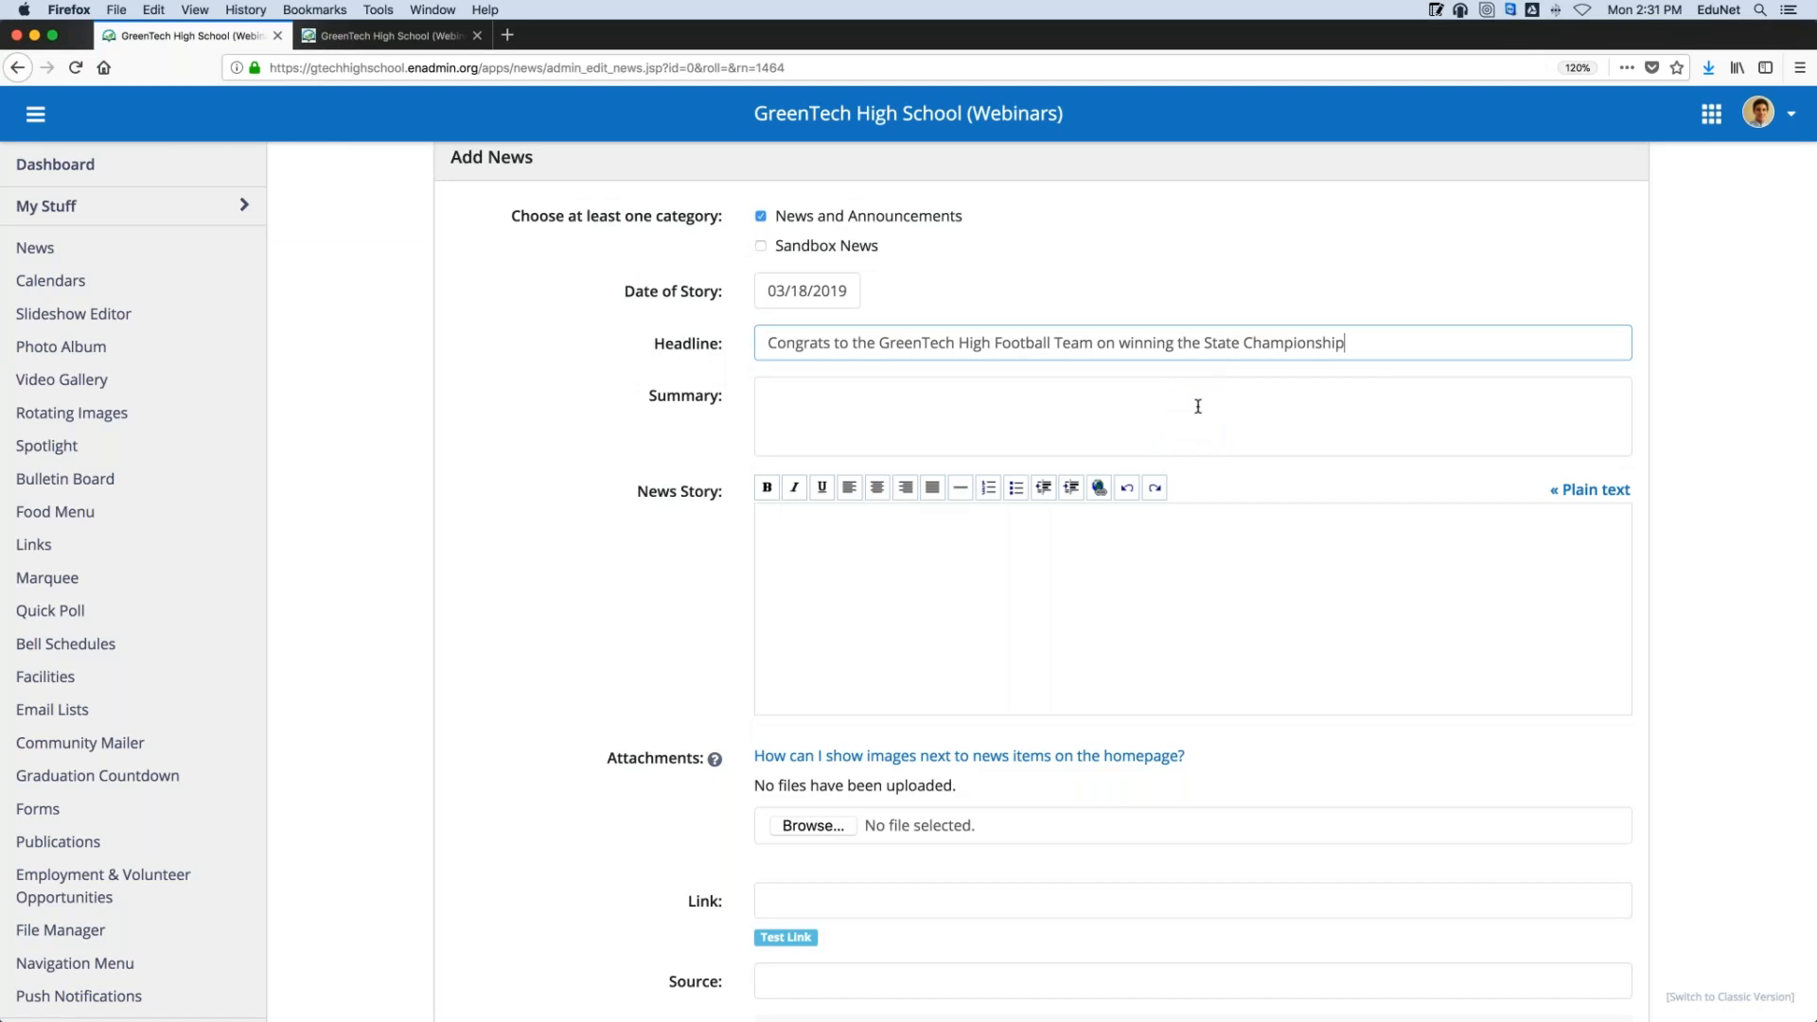
# Enter the summary "Congrats to our Football Team for going to State for the first time in our history and bringing home a historic victory!"
pyautogui.click(1198, 406)
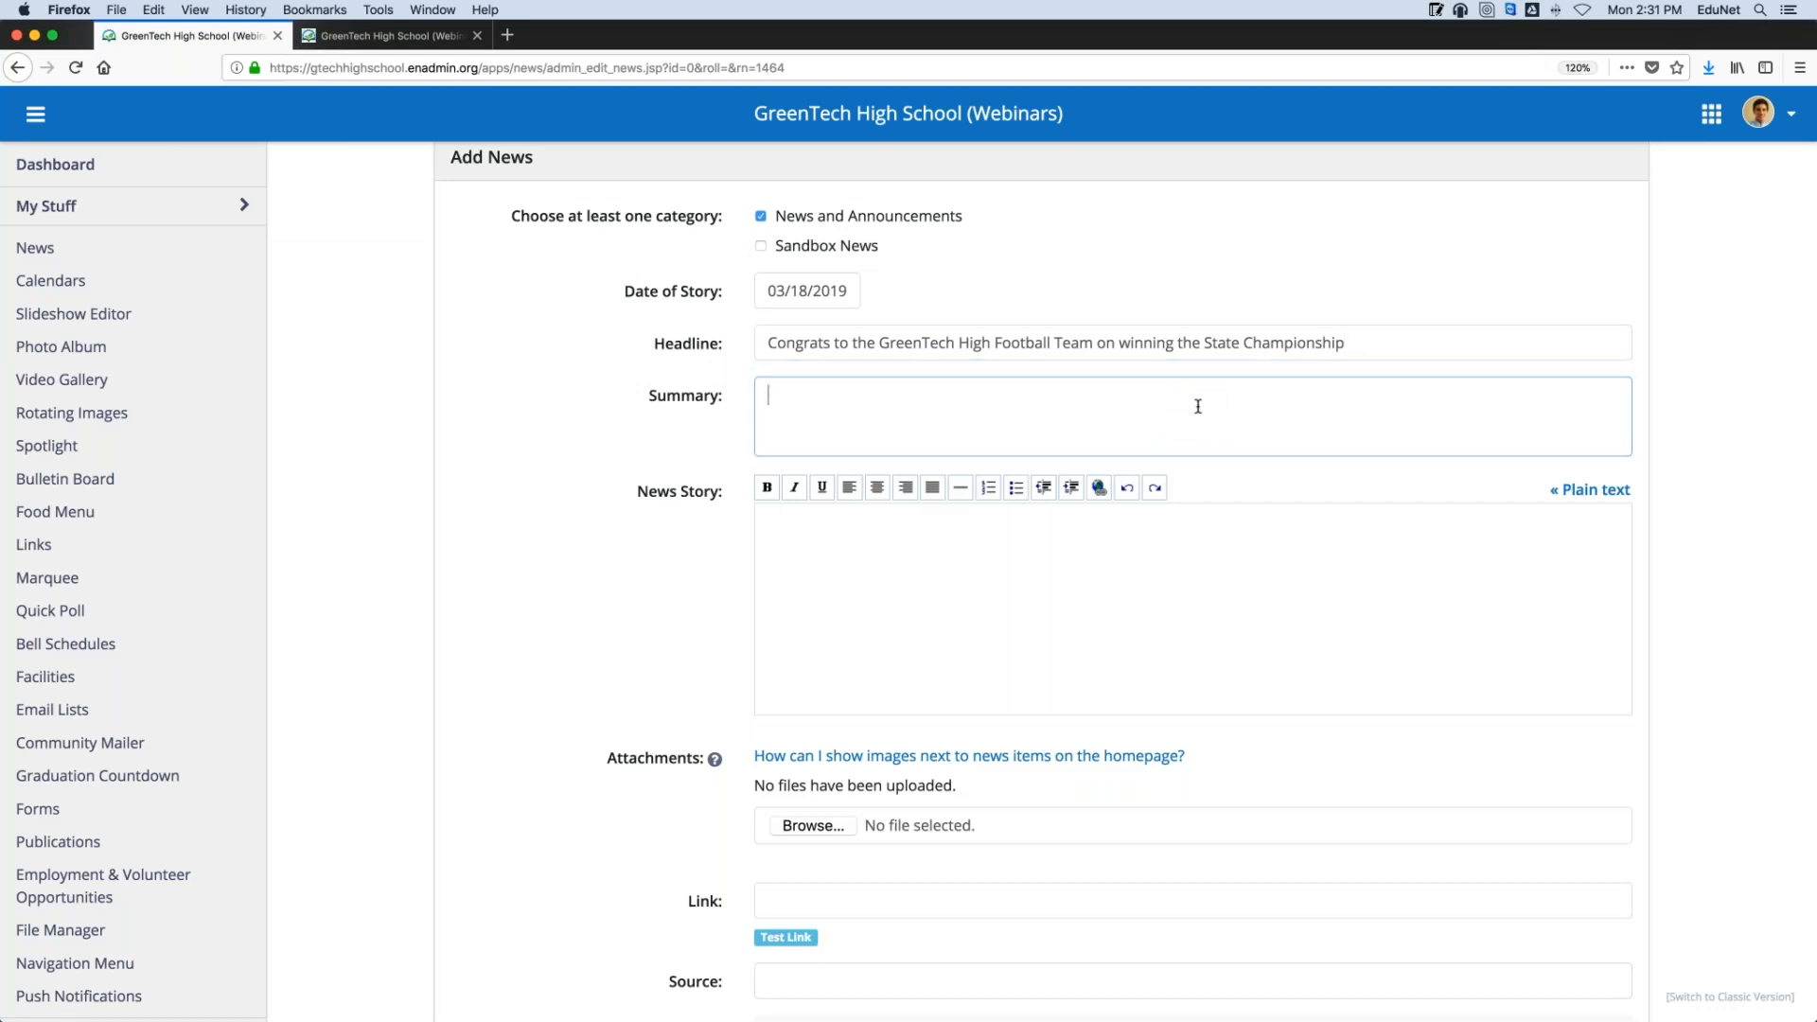
pyautogui.write('Congrats to our Football Team for going to State for the ')
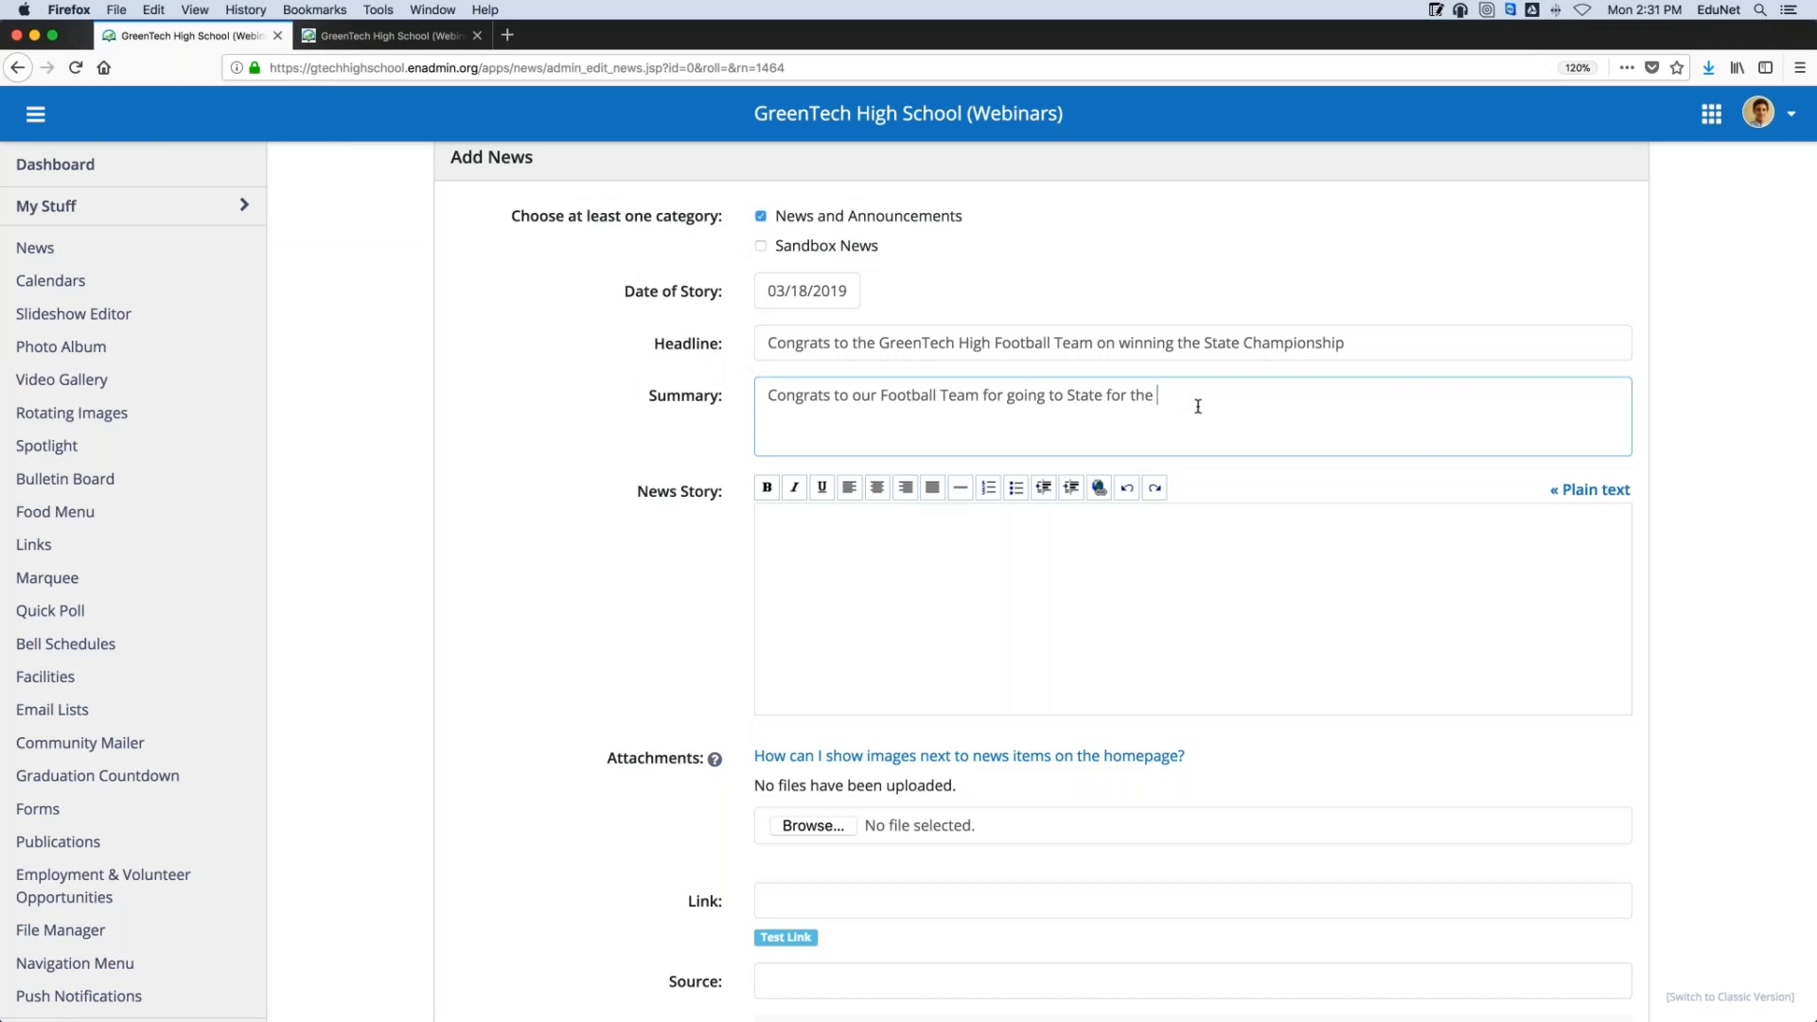
pyautogui.write('first time in our history and bringing ')
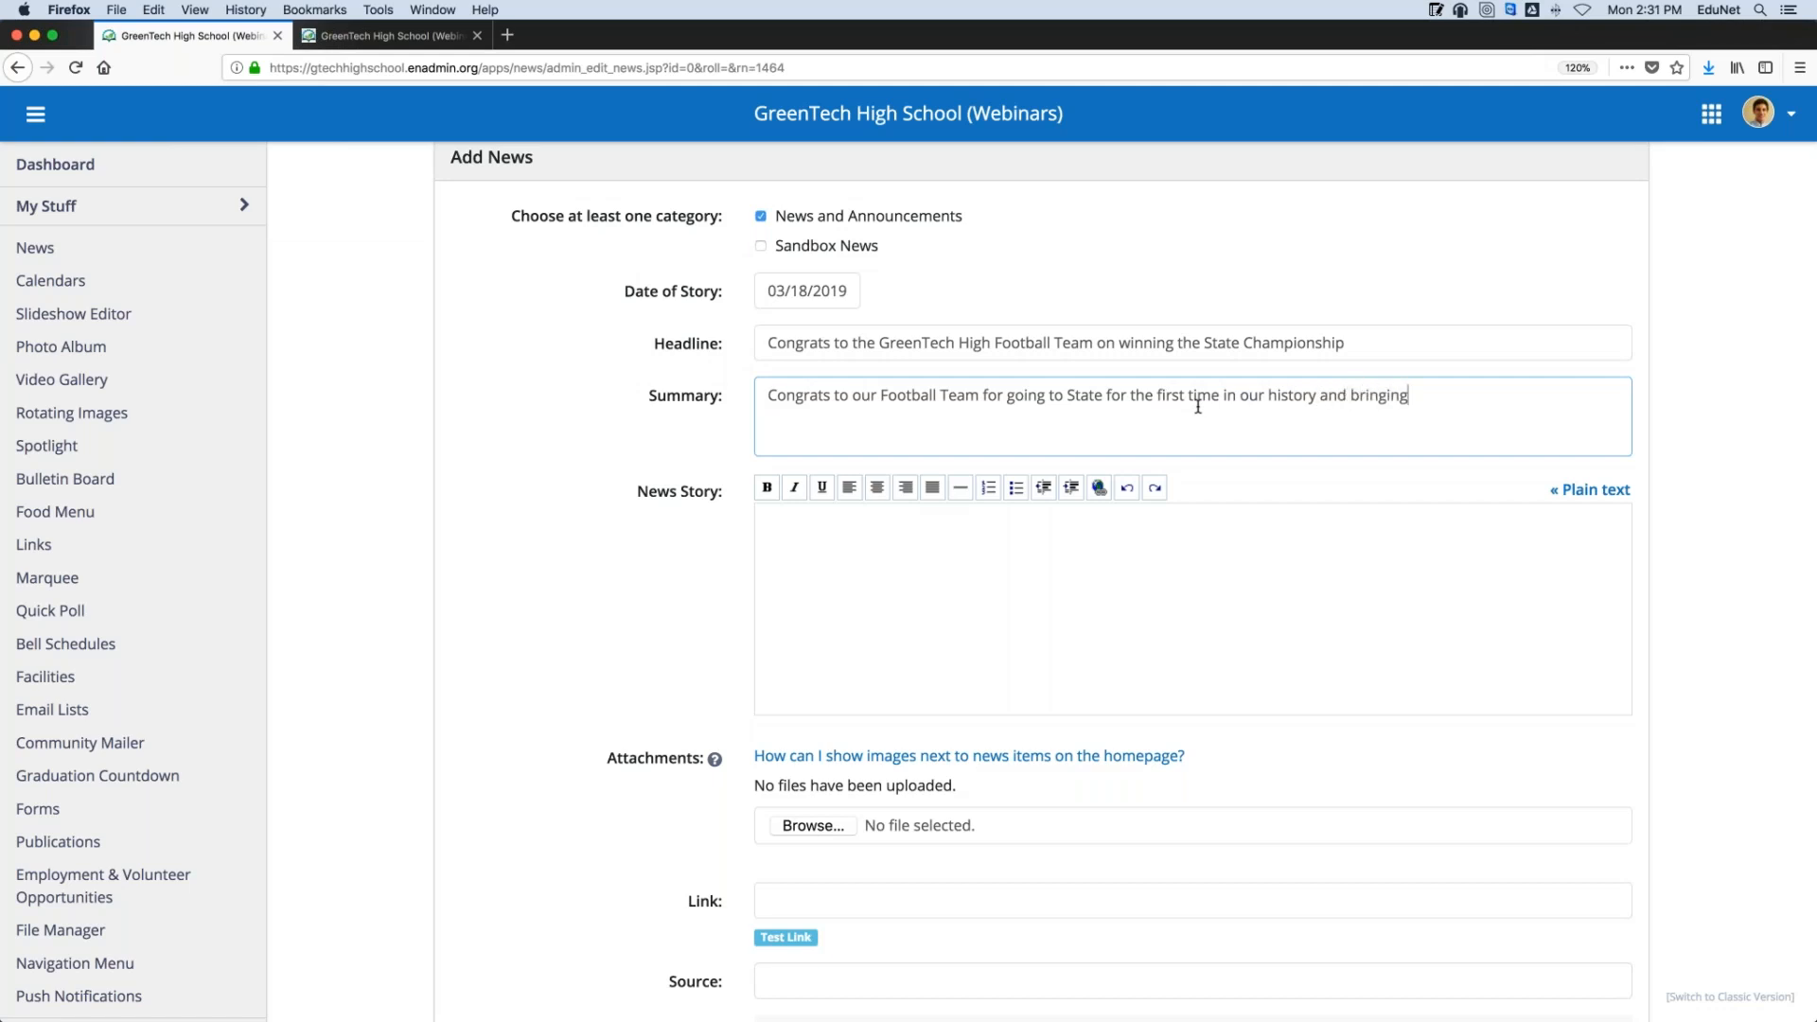
pyautogui.write('home a historic victory!')
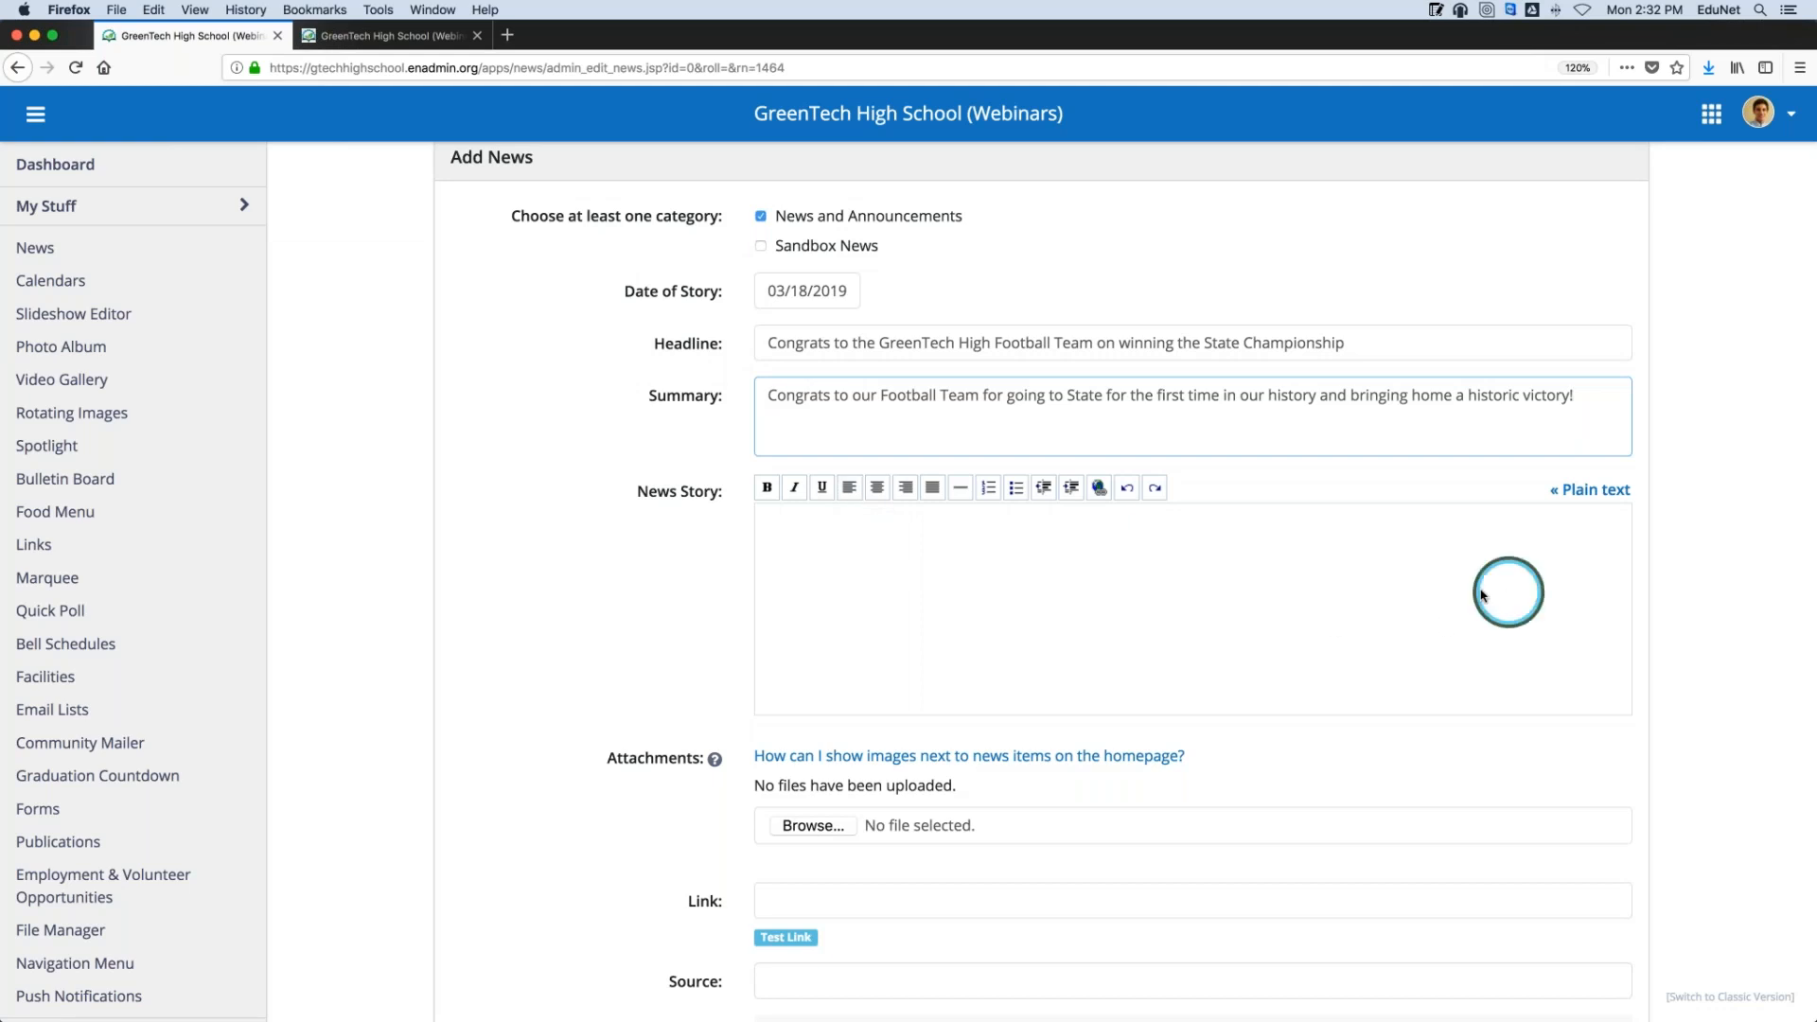
pyautogui.scroll(1, 1395, 475)
pyautogui.tripleClick(1401, 478)
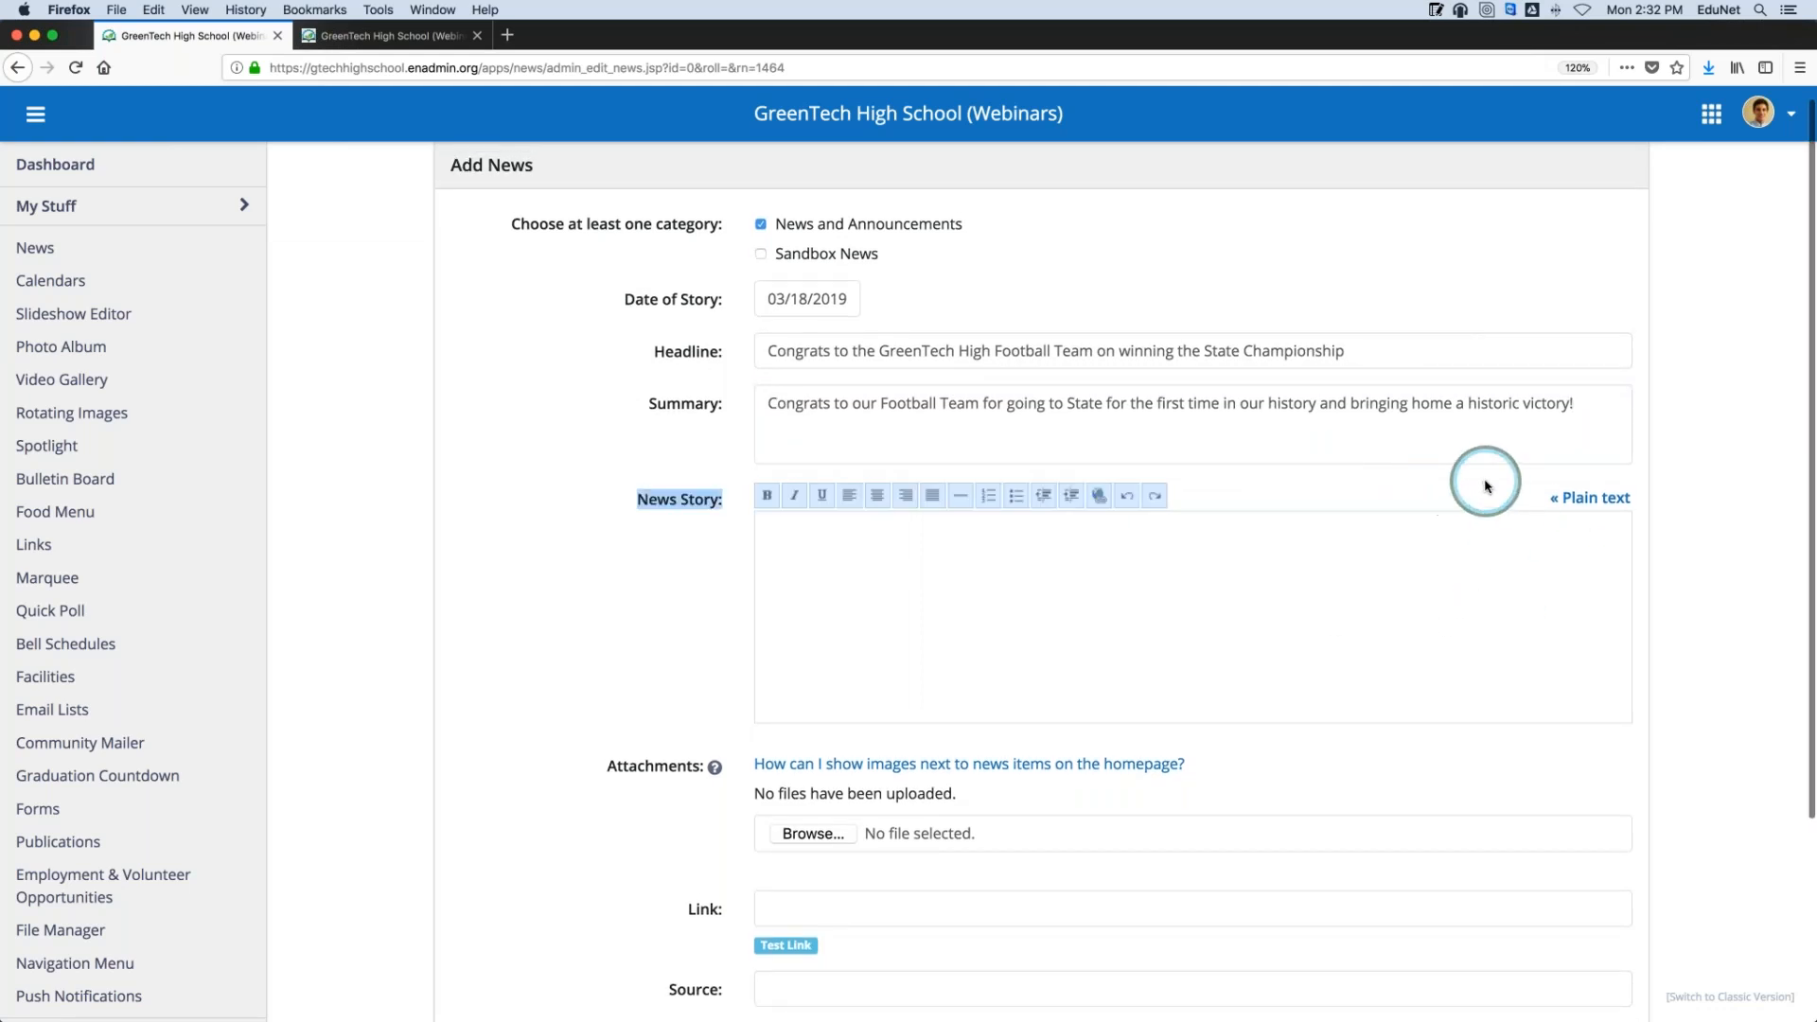
# Switch the News Story field to plain text and copy the football team congratulations text from the saved notes in the notes app
pyautogui.click(1752, 473)
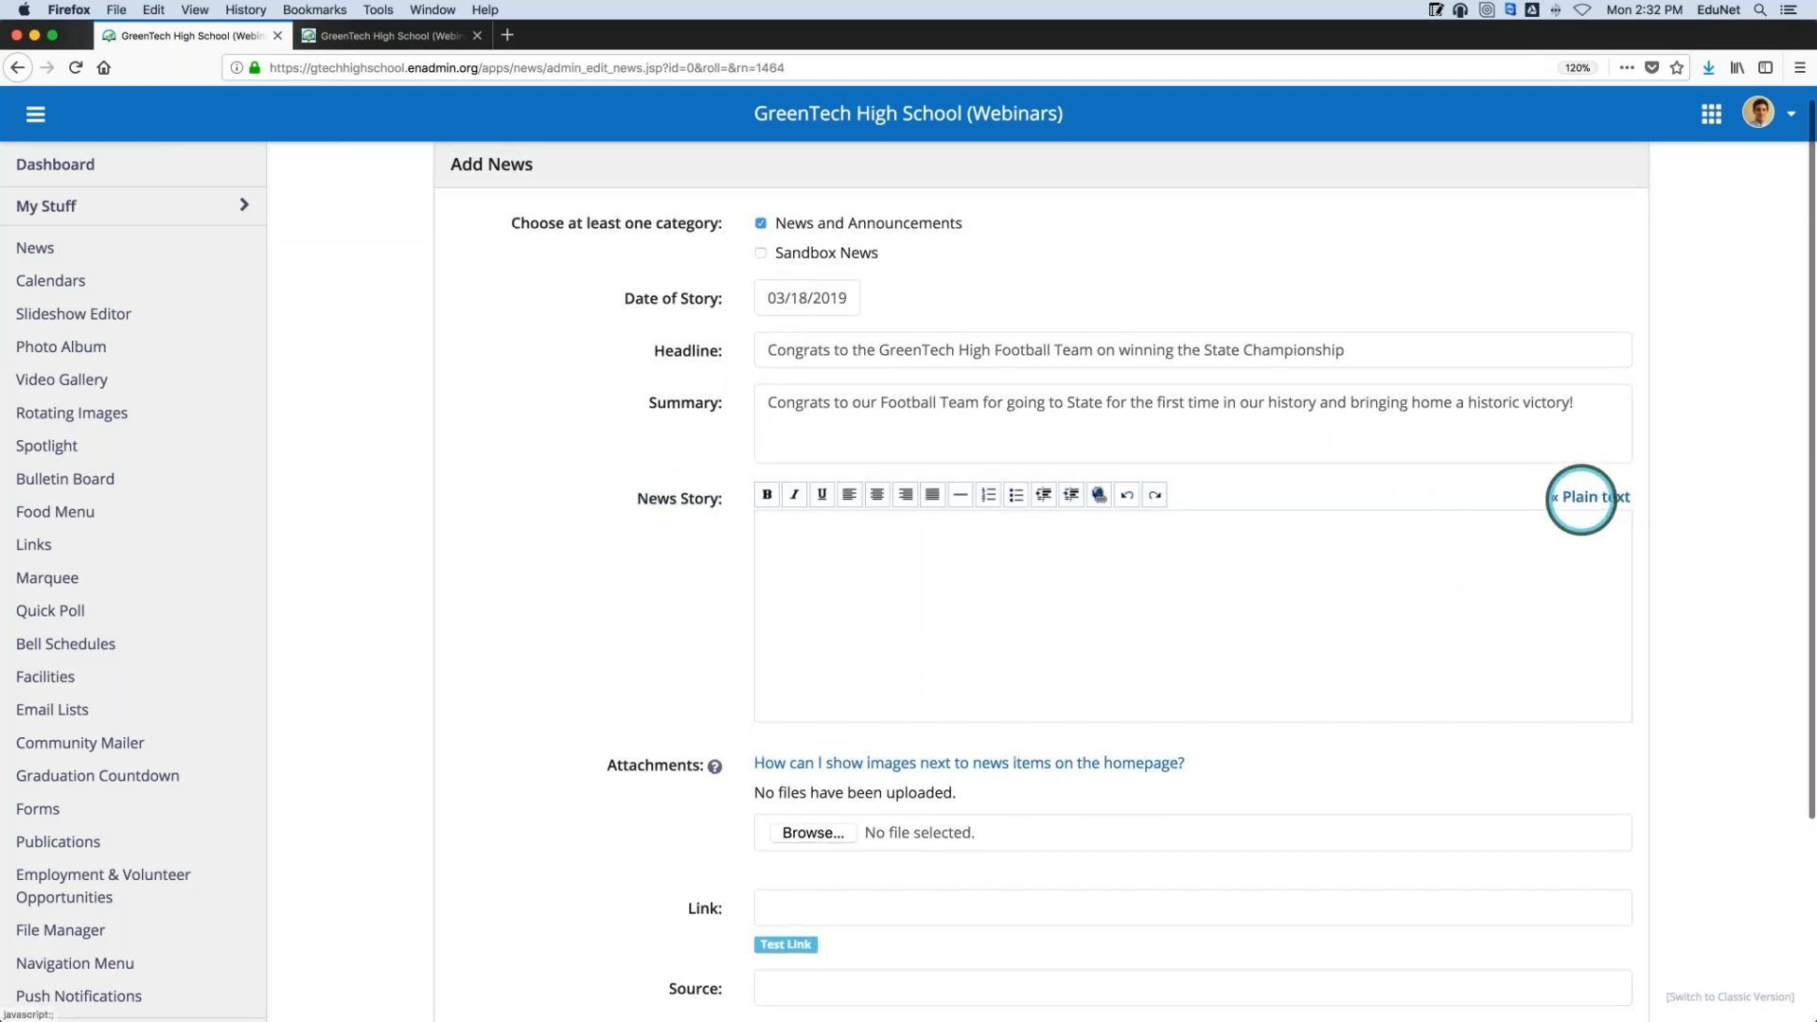
pyautogui.click(1587, 505)
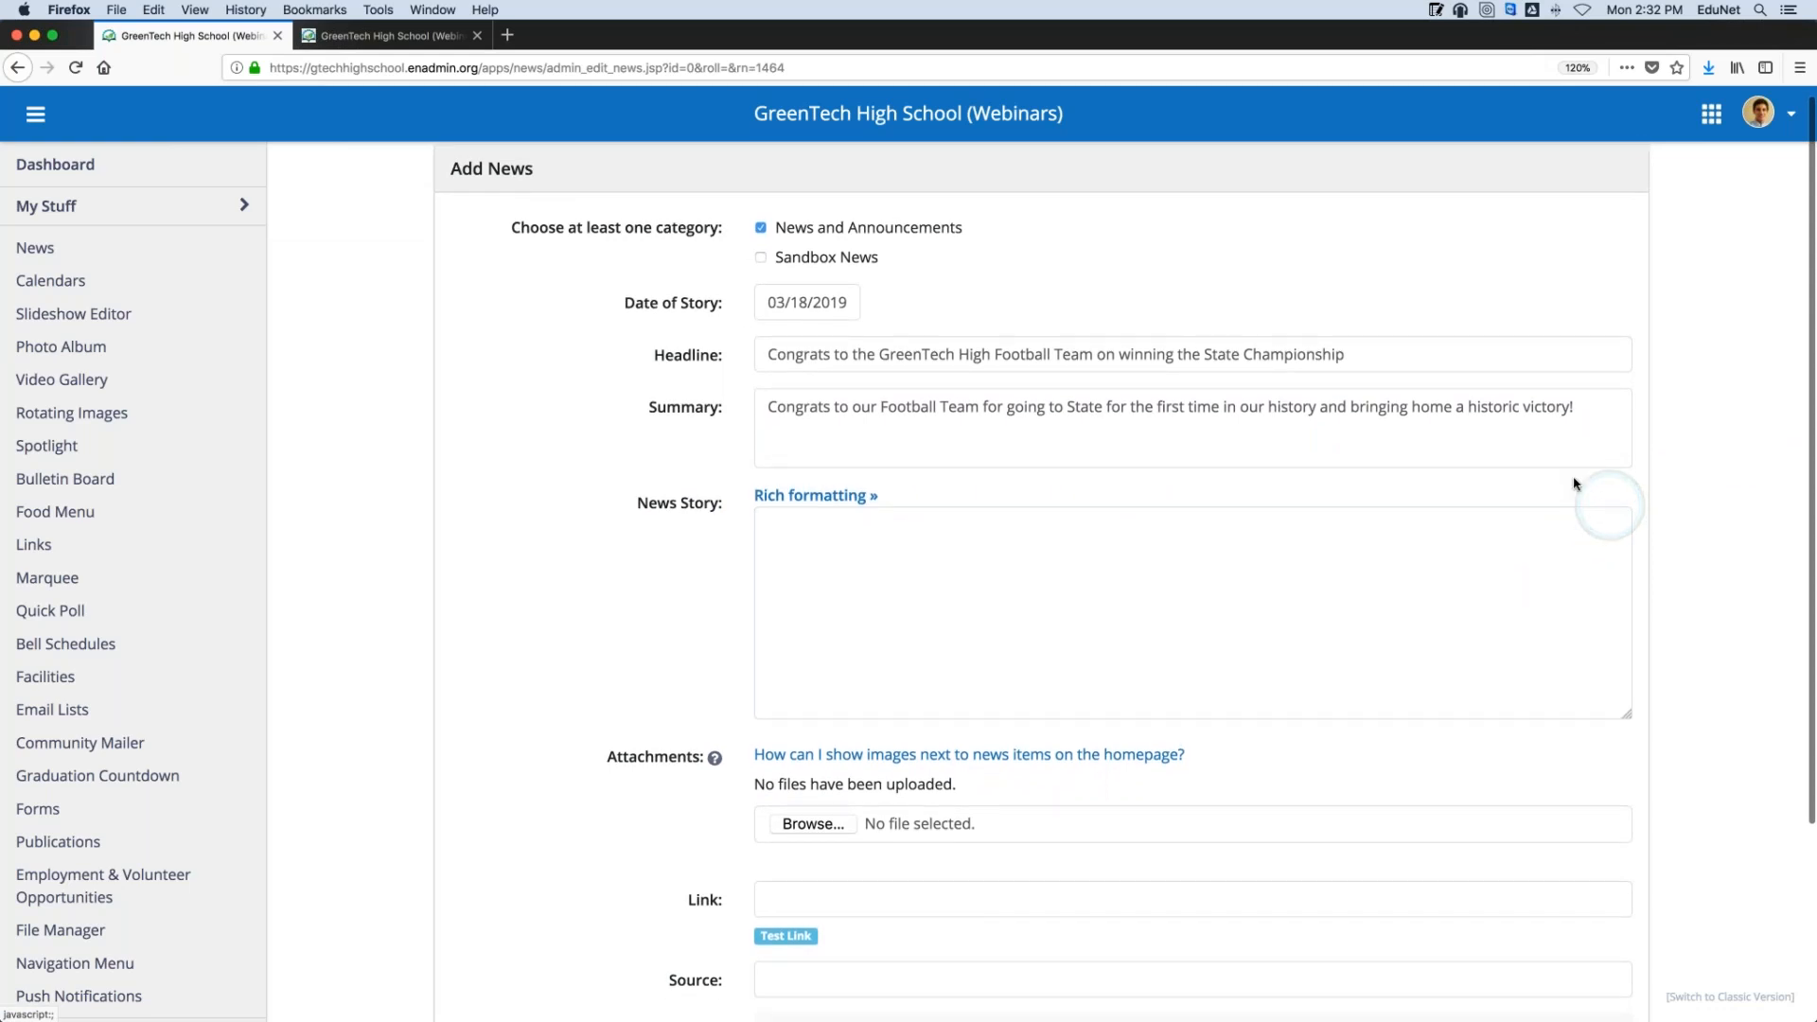
pyautogui.click(1439, 12)
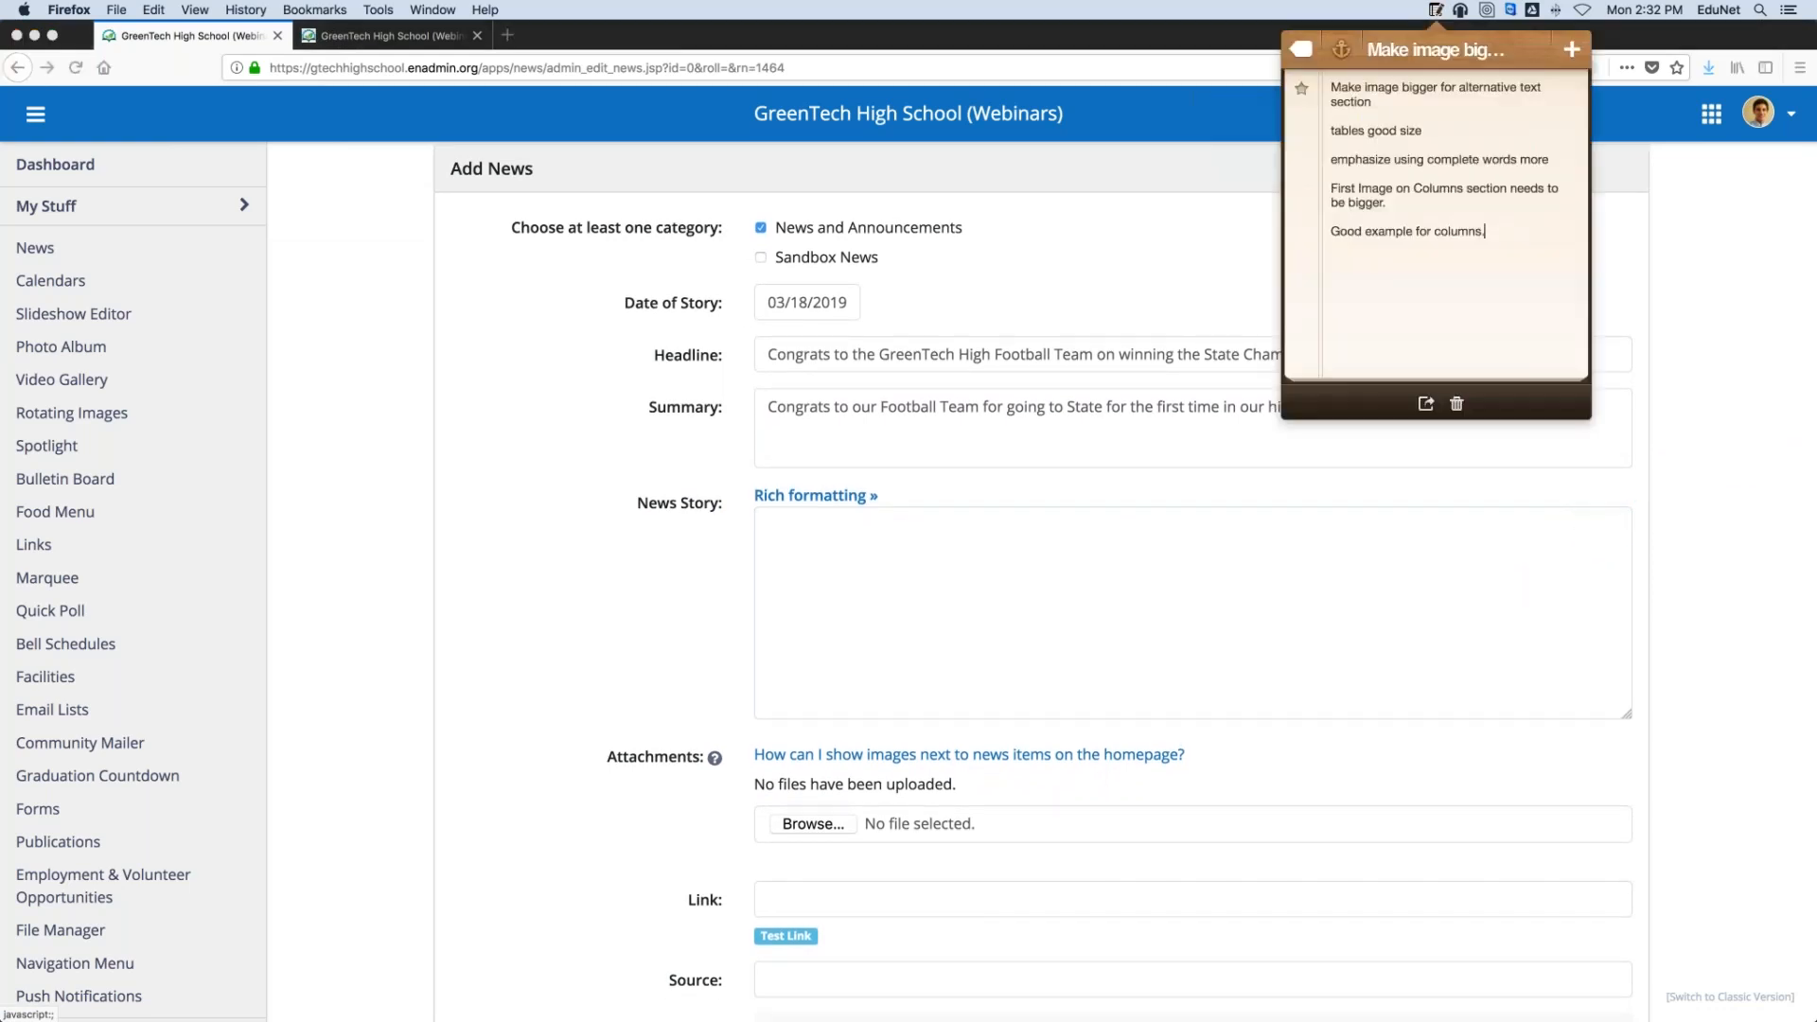
pyautogui.click(1300, 52)
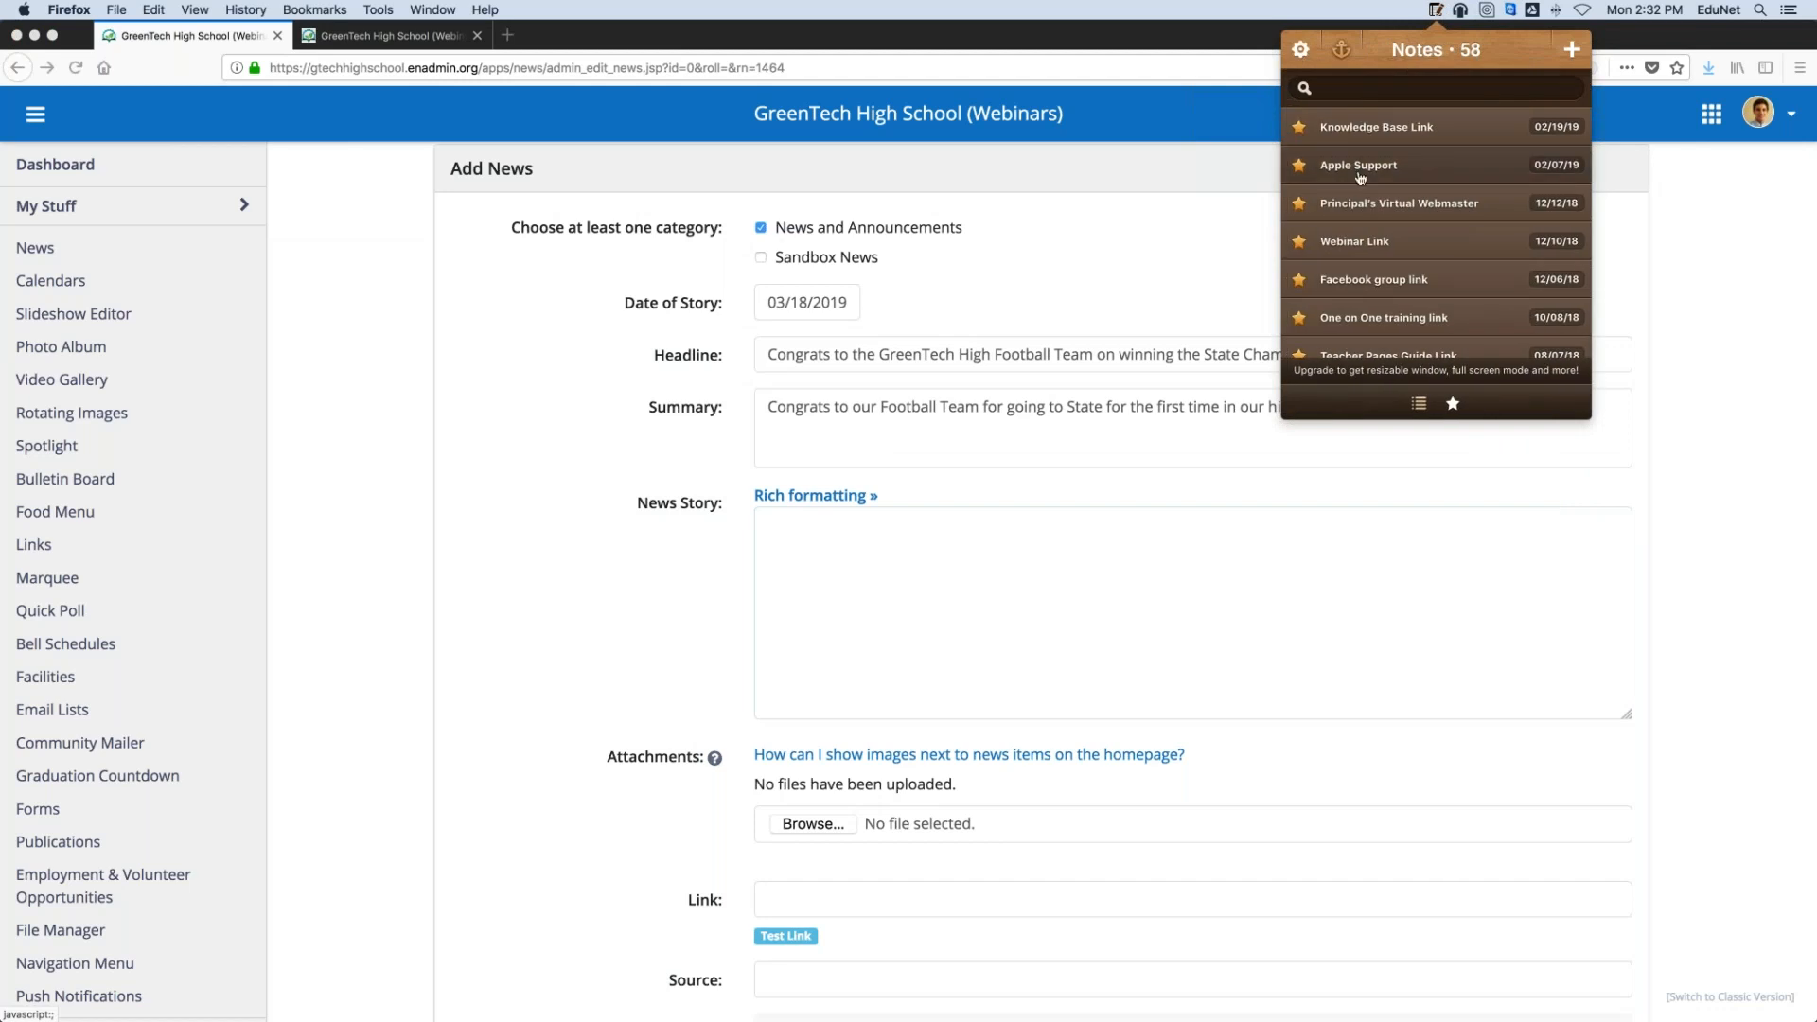
pyautogui.click(1431, 197)
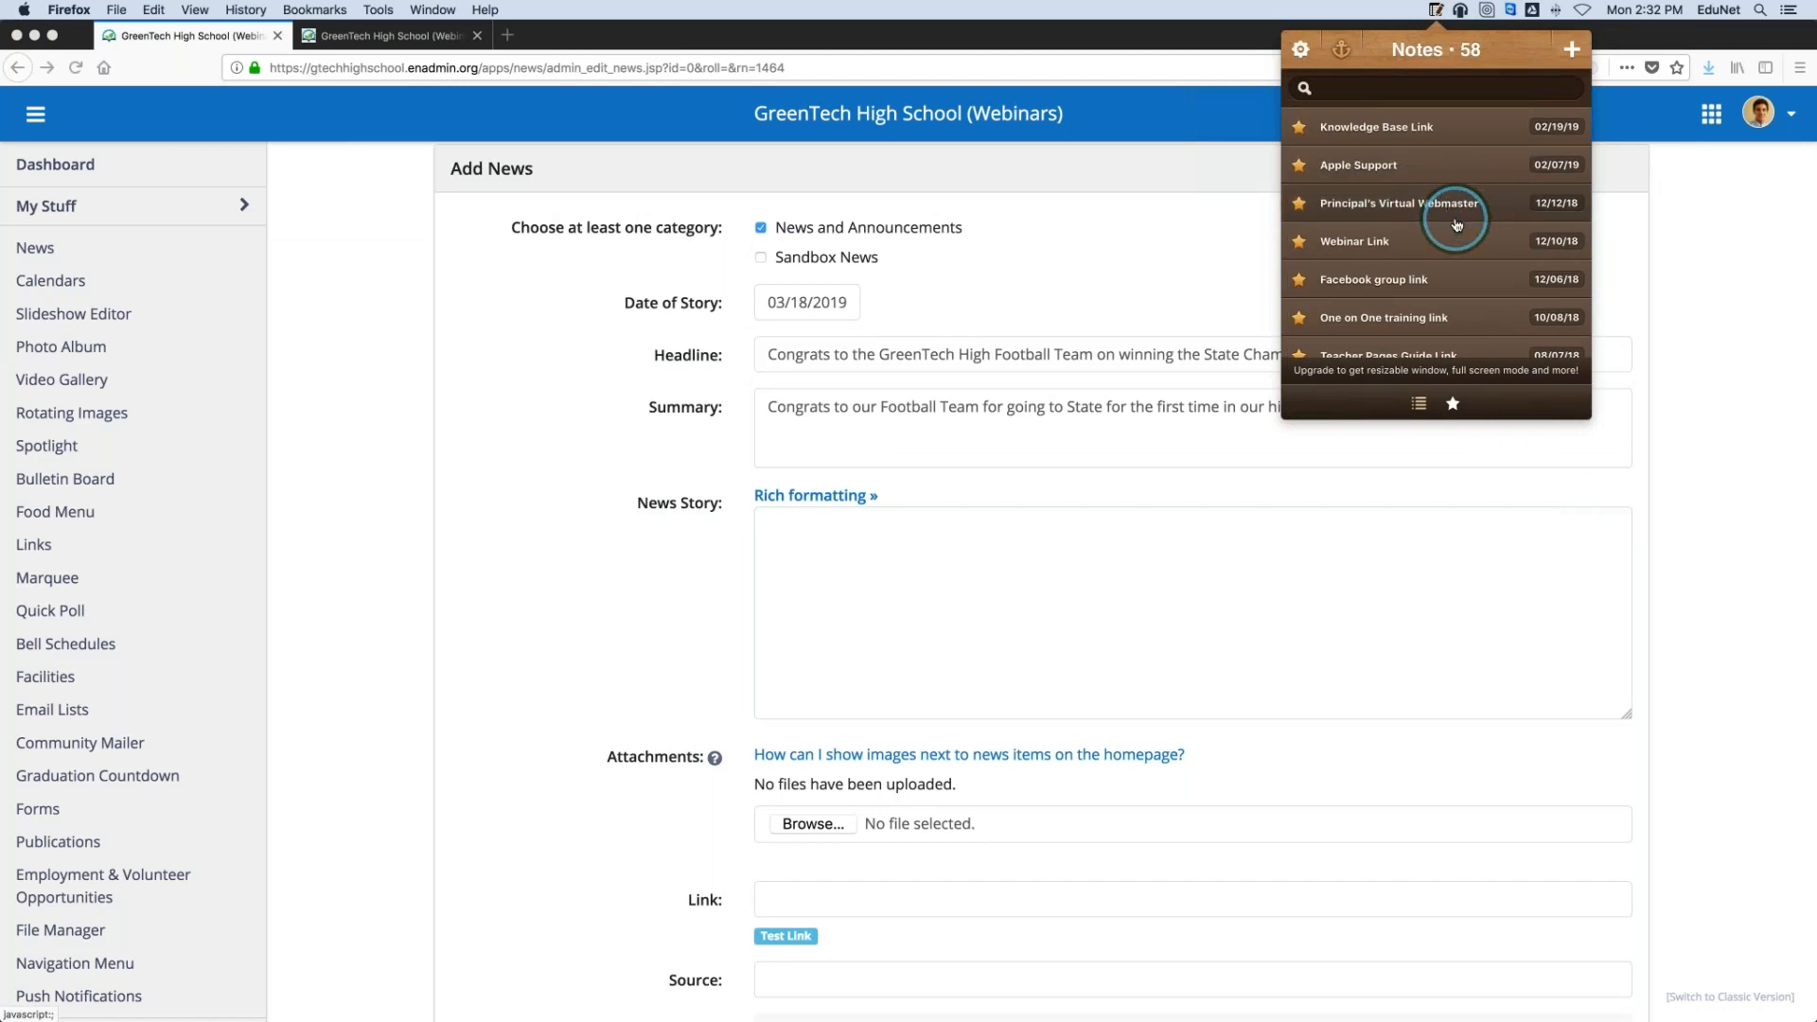
pyautogui.scroll(-5, 1457, 225)
pyautogui.scroll(-1, 1453, 232)
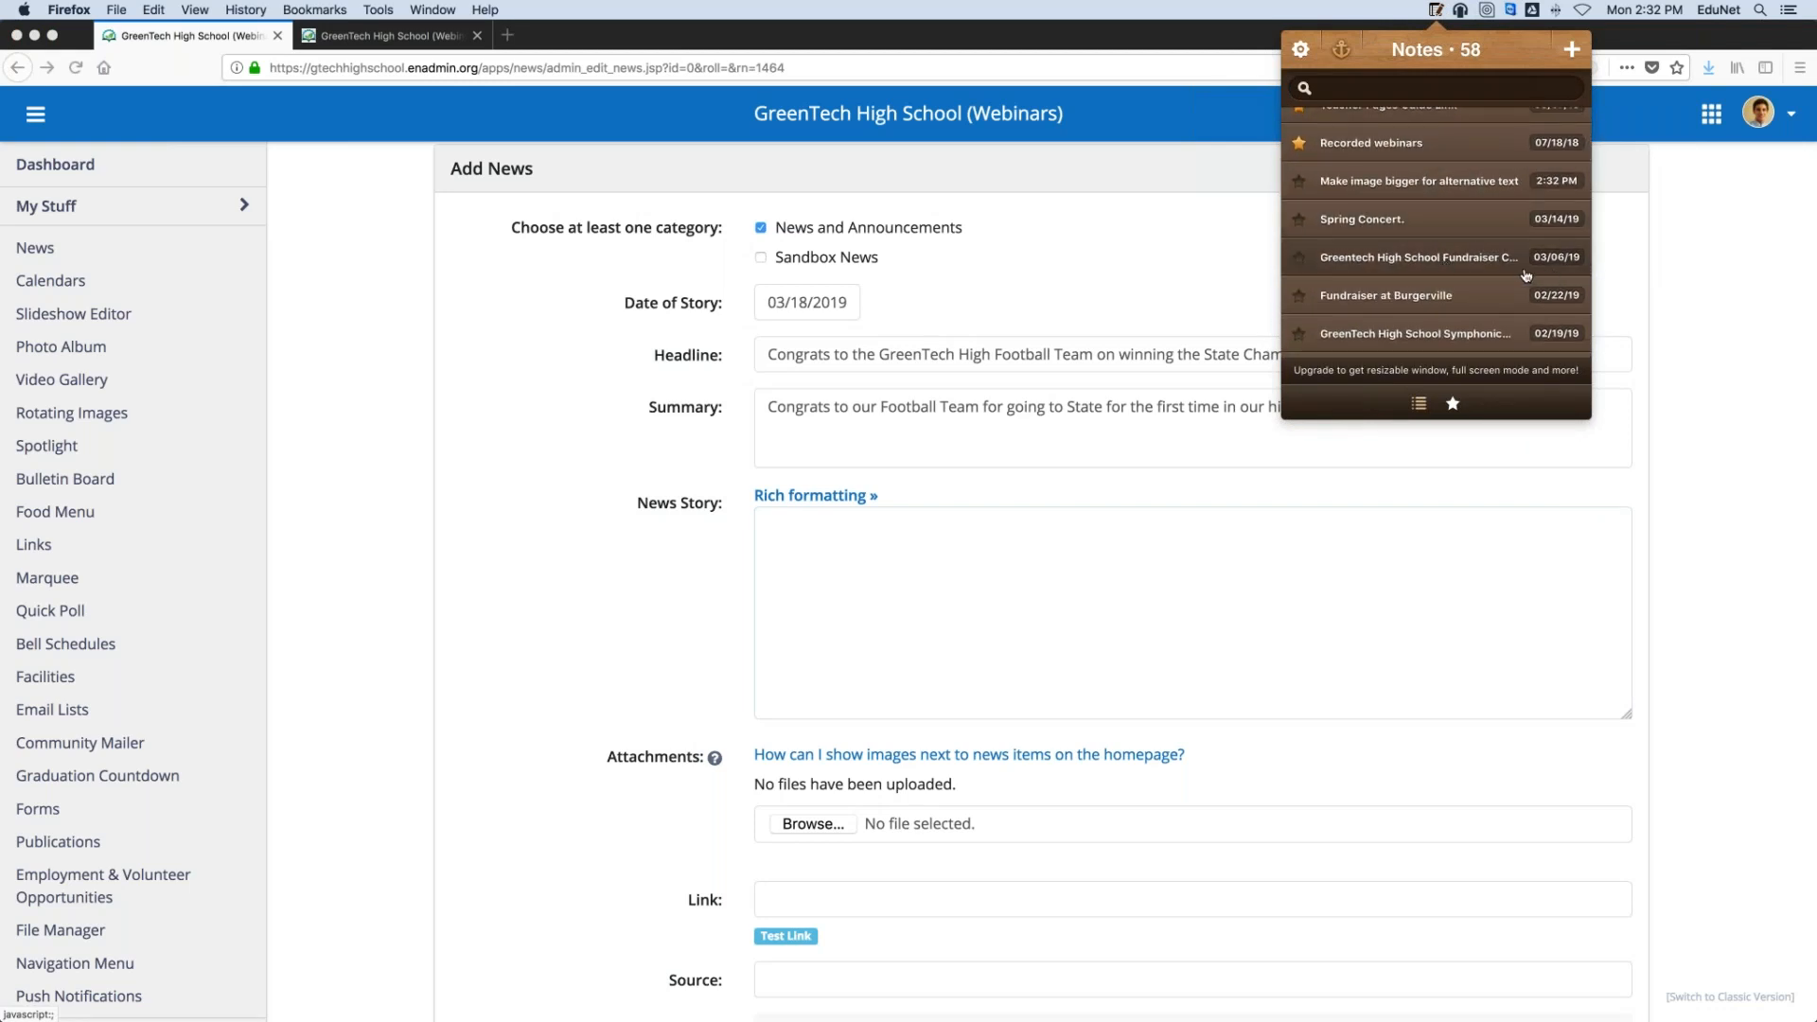
pyautogui.scroll(-3, 1500, 267)
pyautogui.click(1500, 246)
pyautogui.moveTo(1332, 87); pyautogui.dragTo(1616, 193)
pyautogui.rightClick(1421, 131)
pyautogui.click(1467, 200)
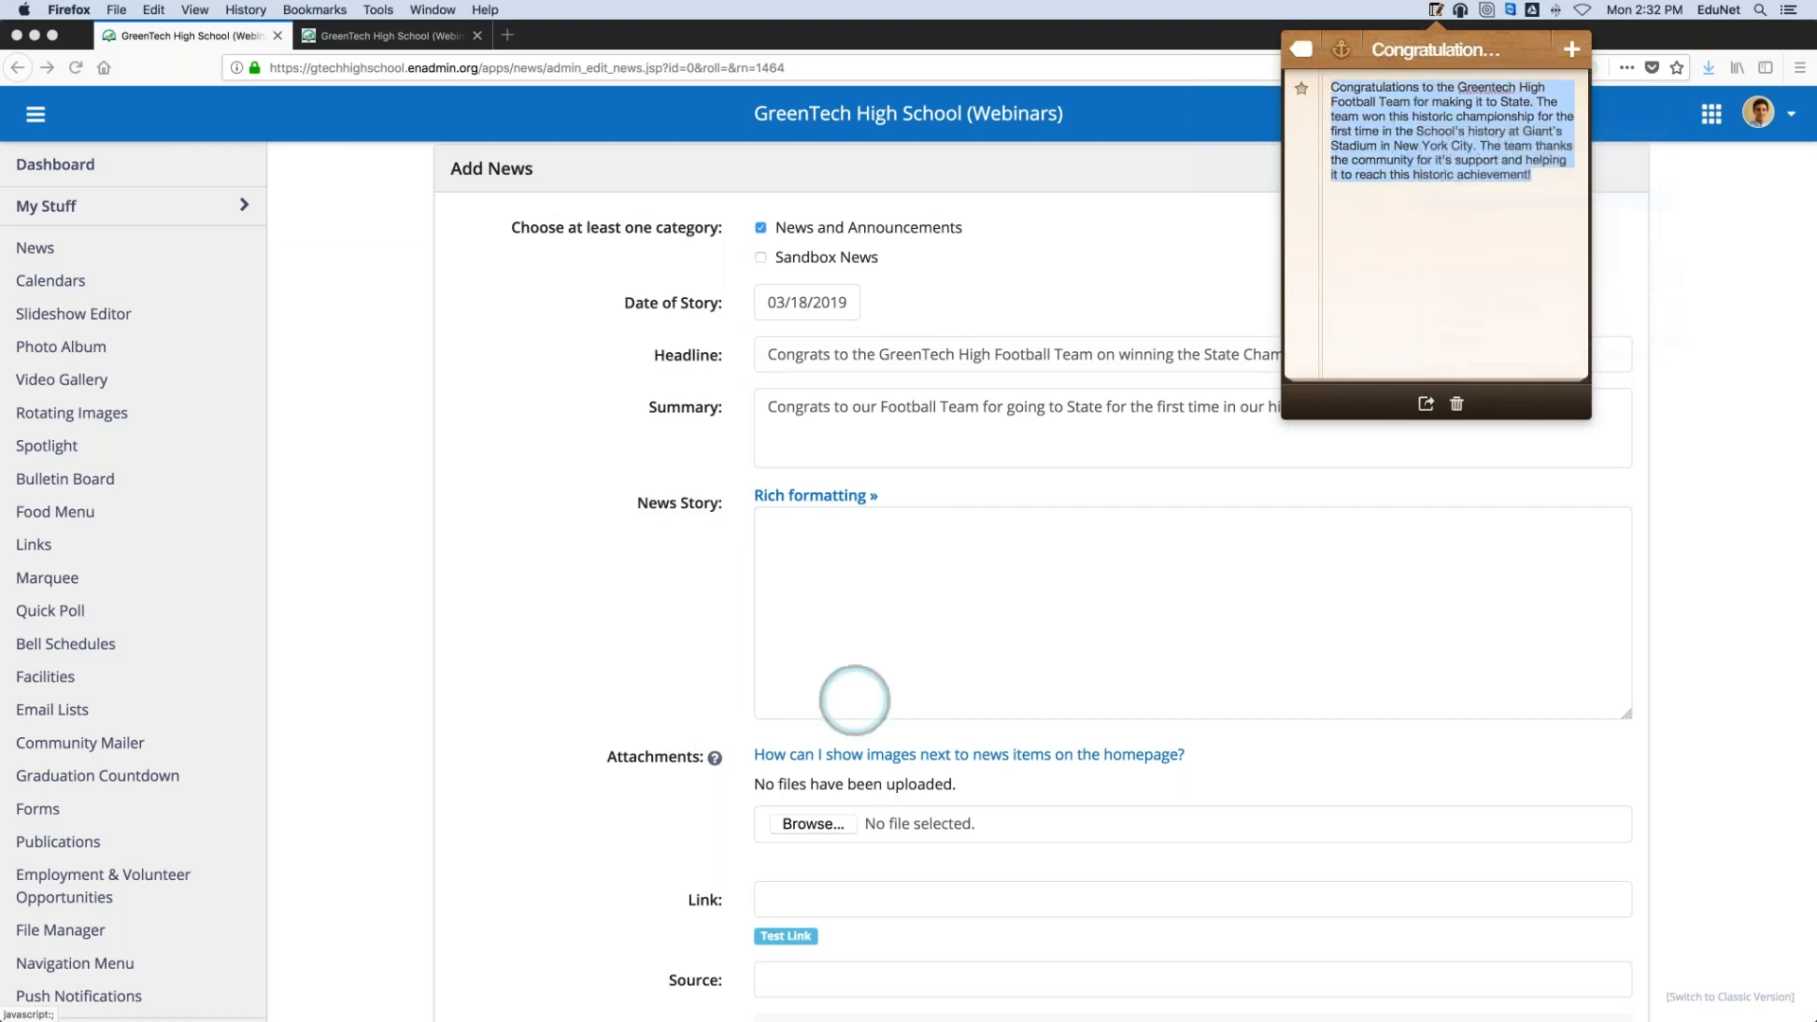
# Paste the copied congratulations text into the News Story, switch the field back to rich formatting, and dismiss the notes
pyautogui.click(841, 596)
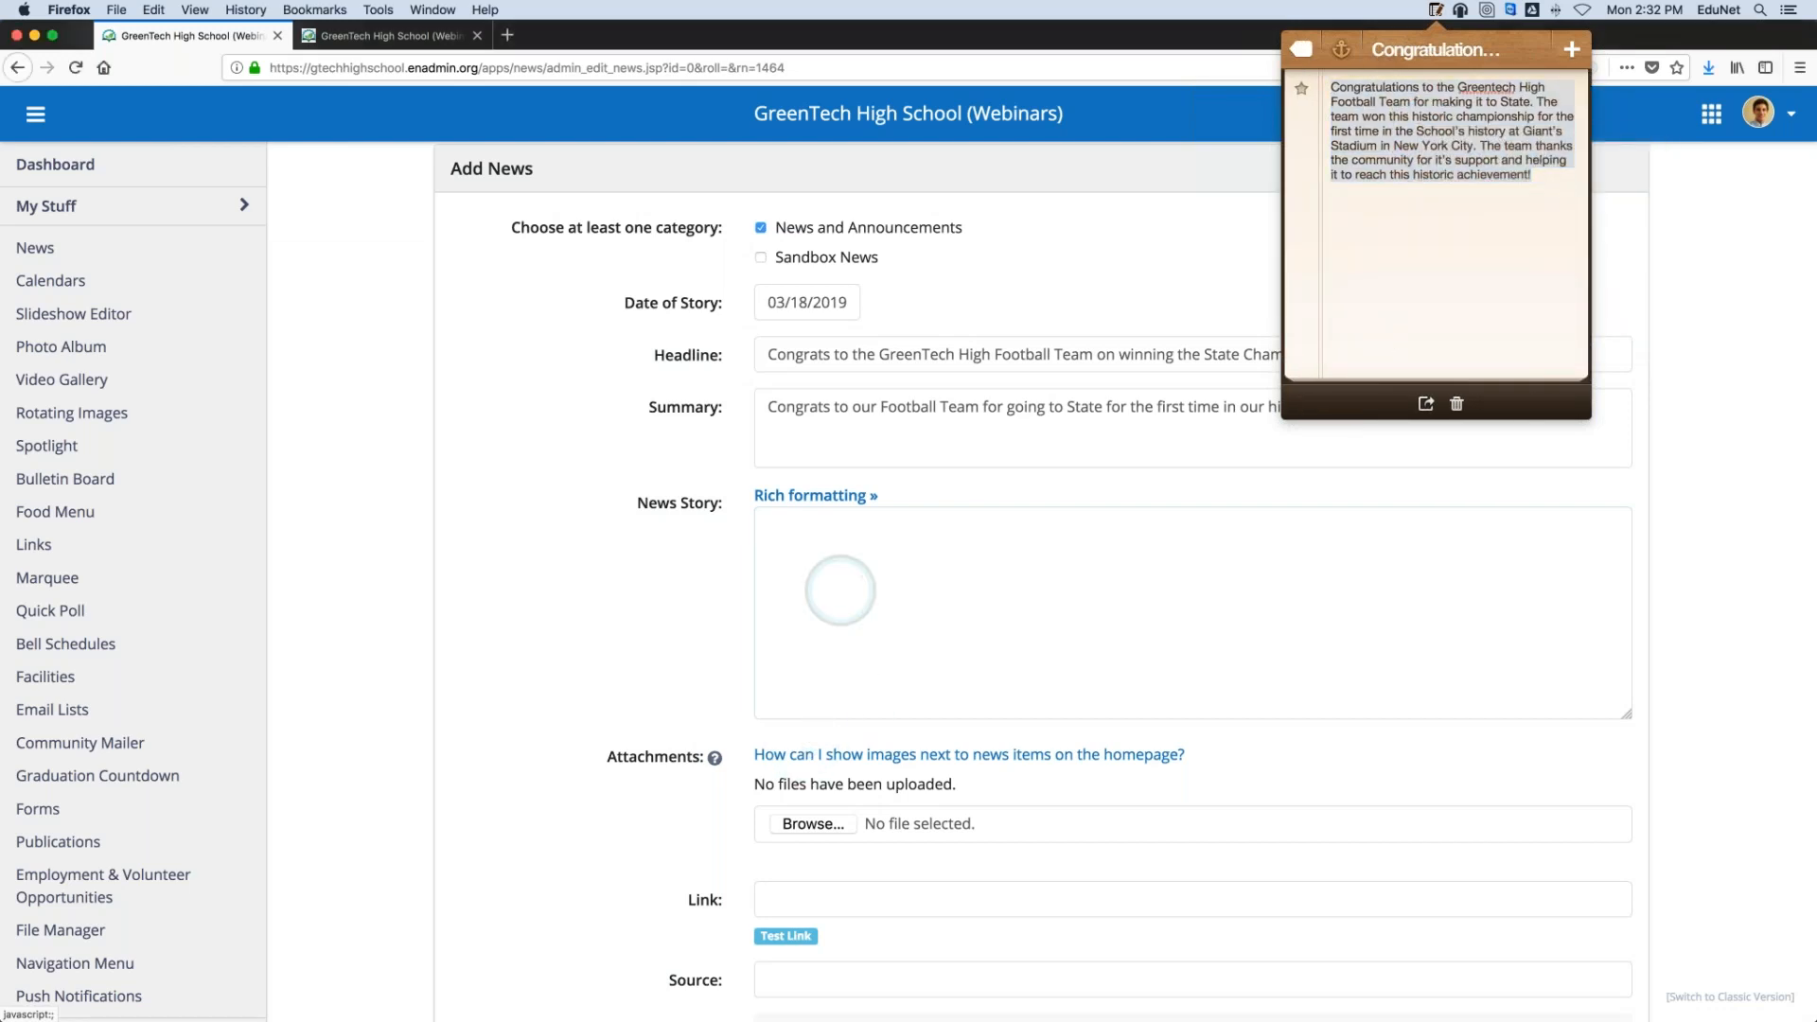
pyautogui.rightClick(793, 527)
pyautogui.click(845, 600)
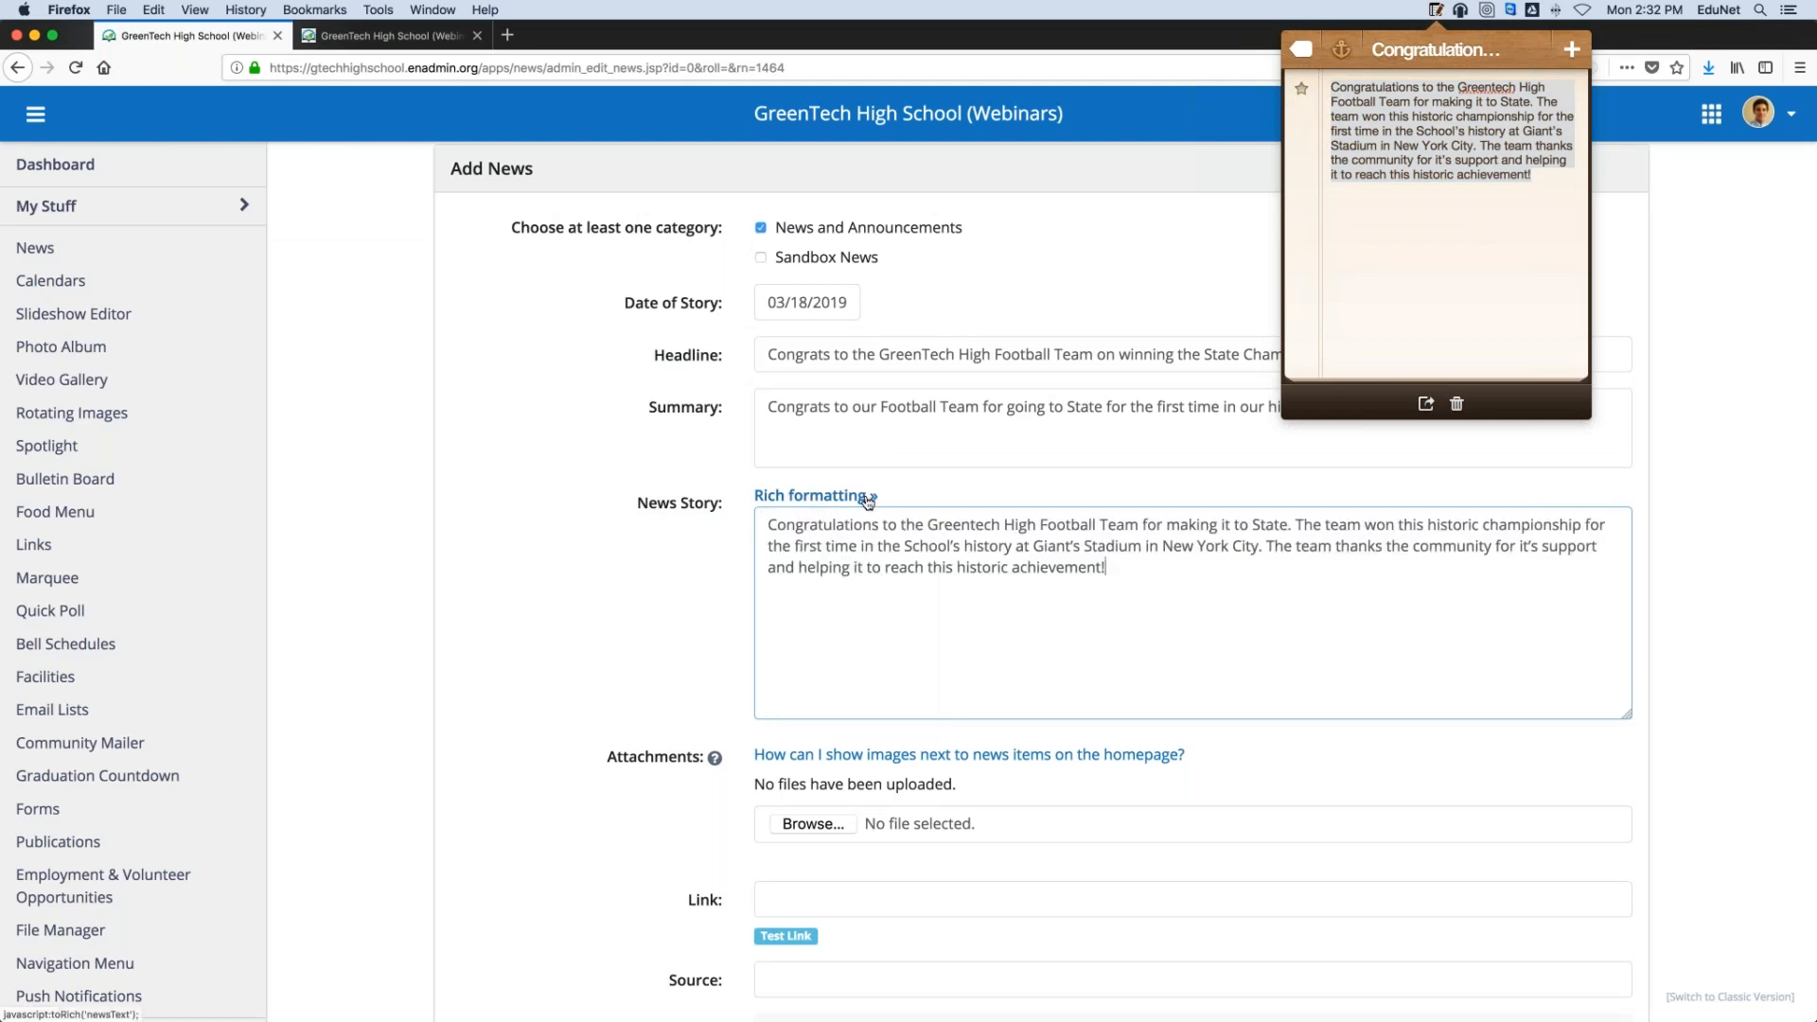
pyautogui.click(866, 497)
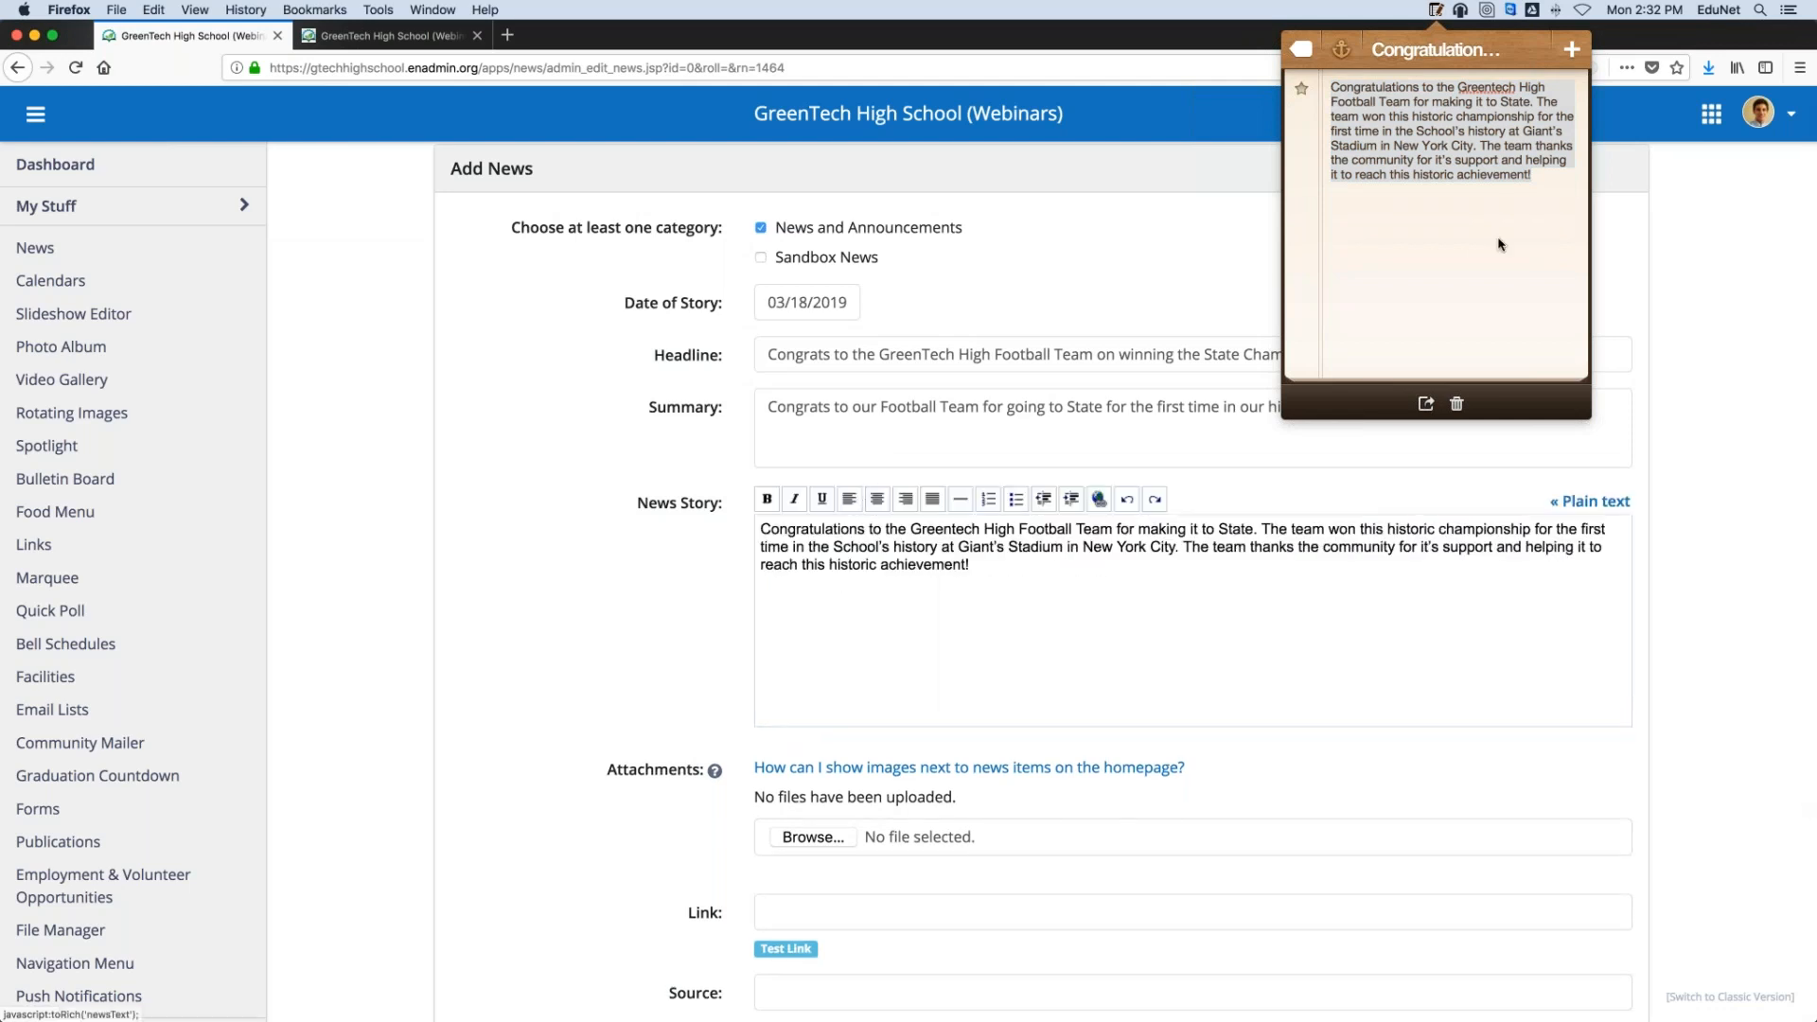
pyautogui.click(1437, 12)
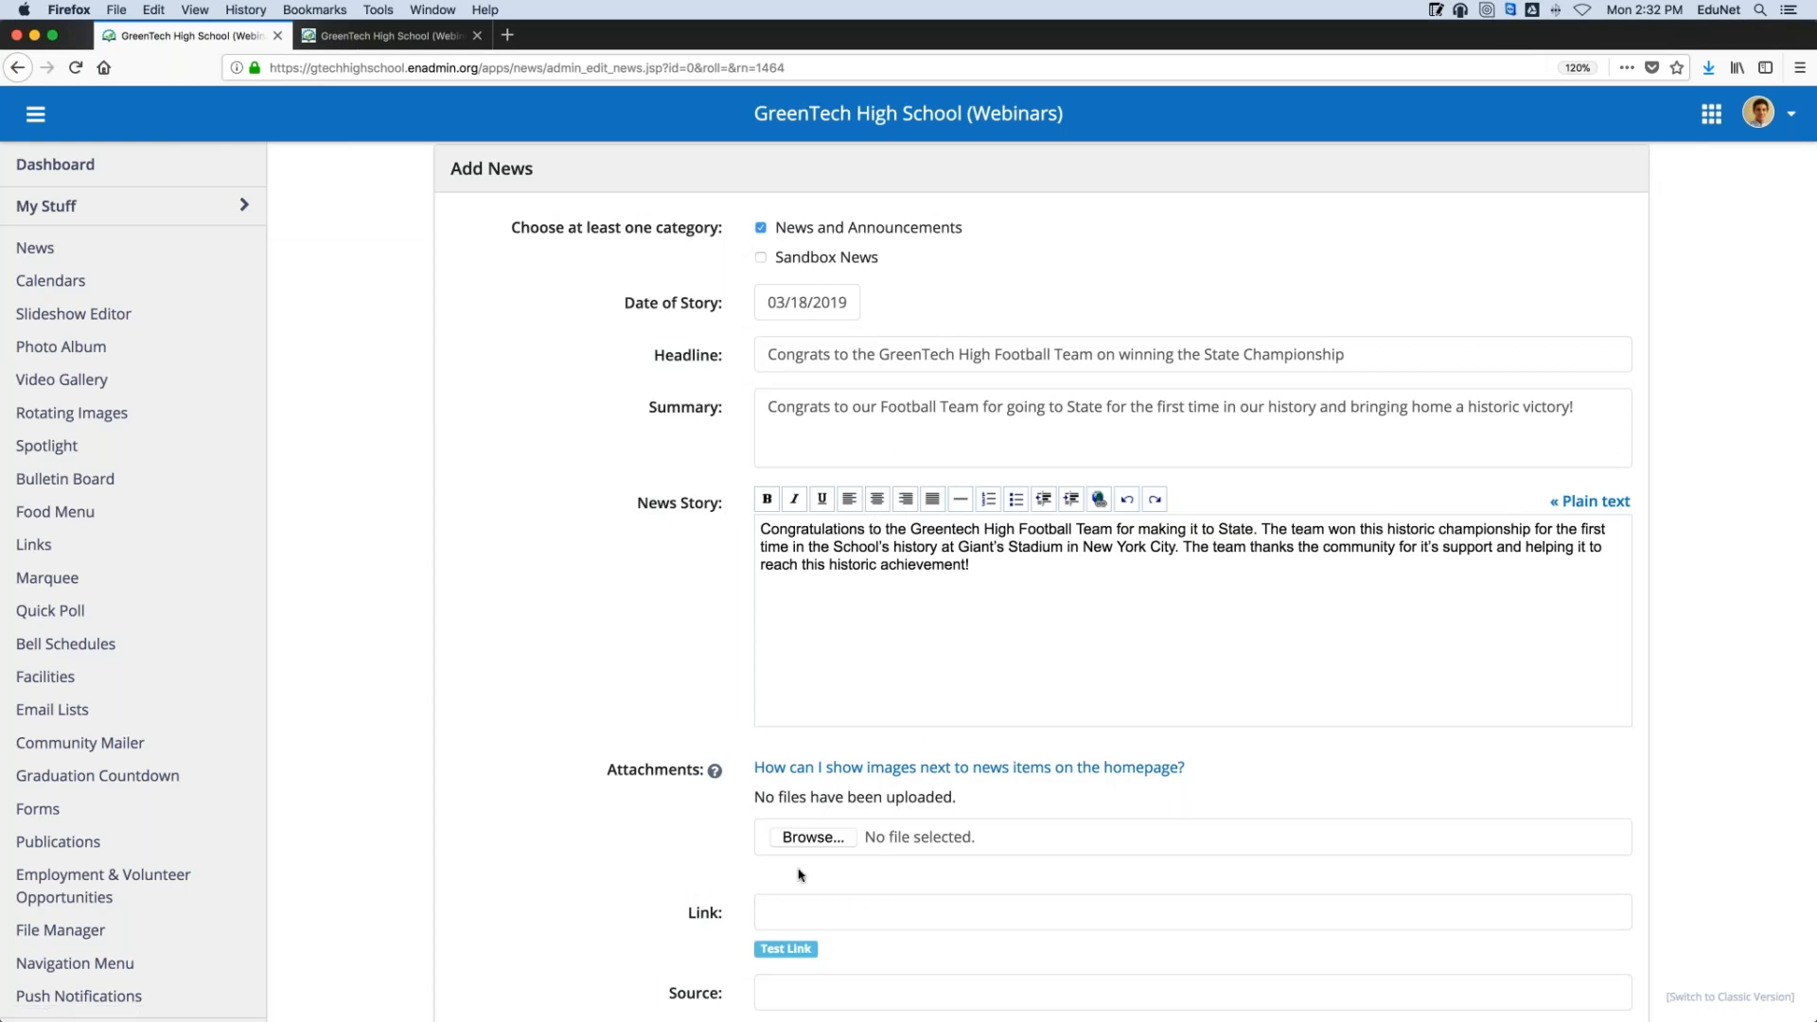
# Attach the image quarterback-1449469_1920.jpg from the Photos for Presentations folder to the news item
pyautogui.scroll(-2, 804, 875)
pyautogui.scroll(-3, 804, 865)
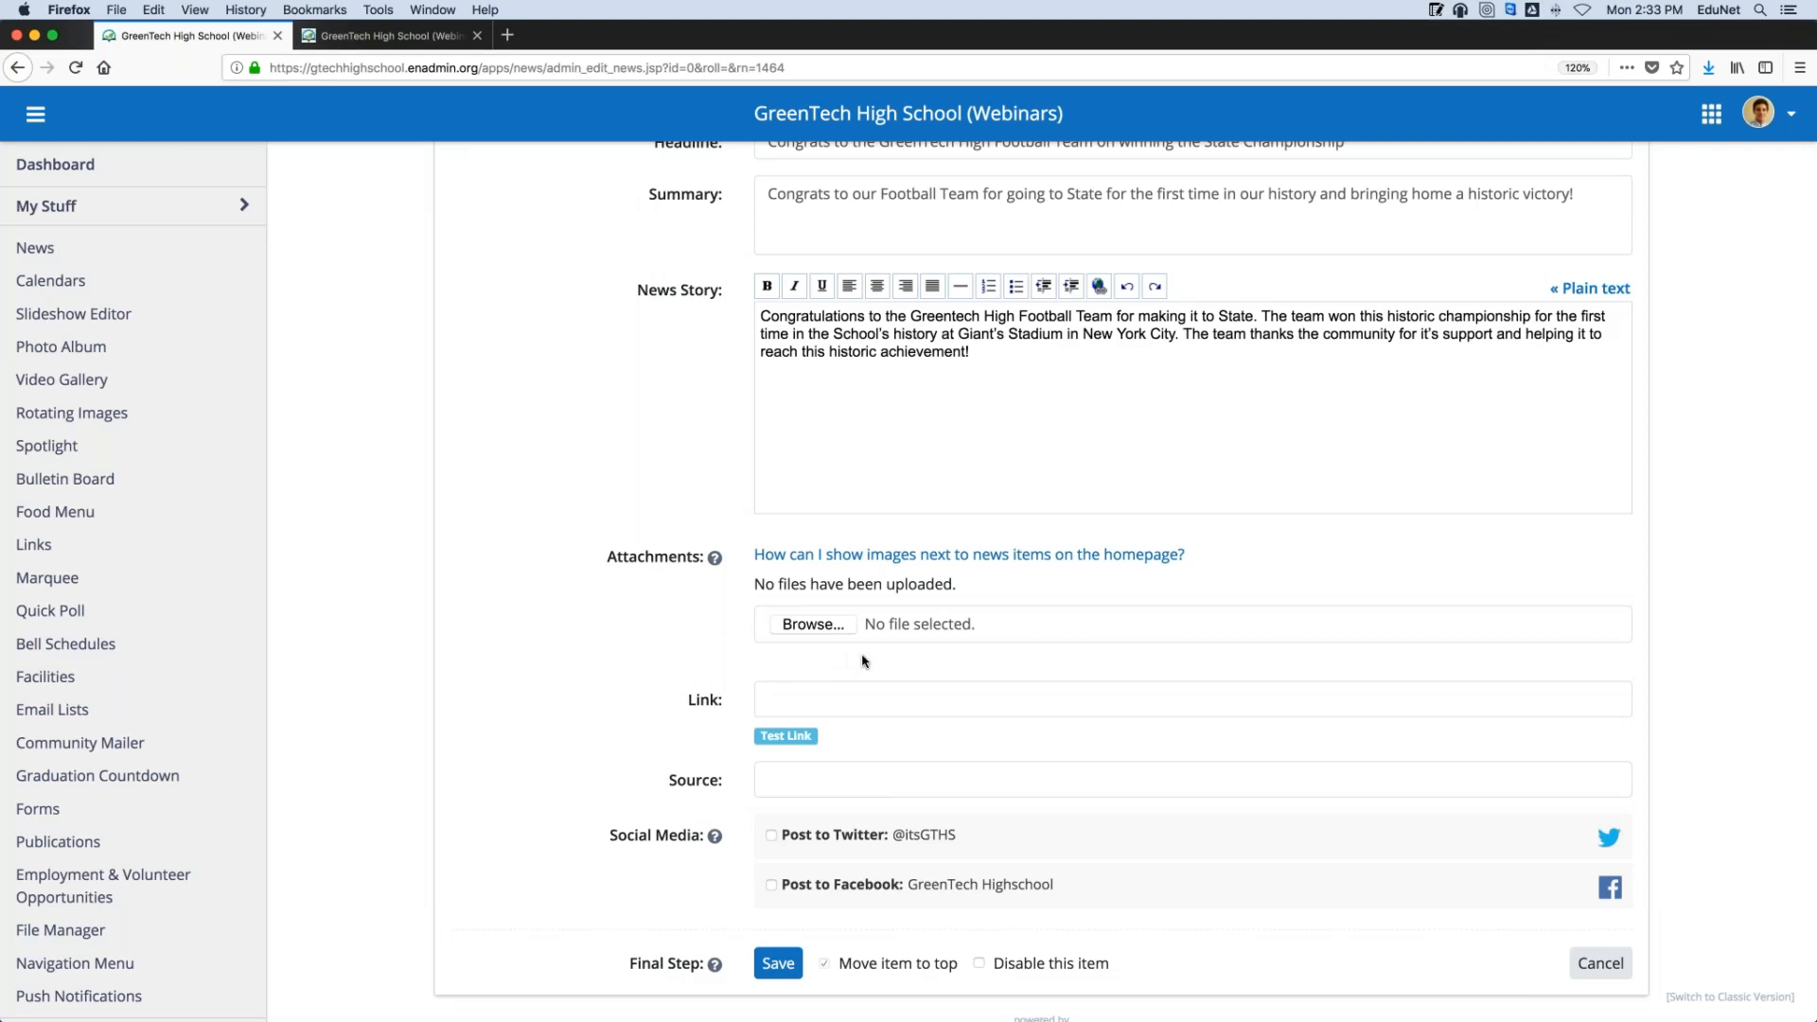
pyautogui.click(812, 626)
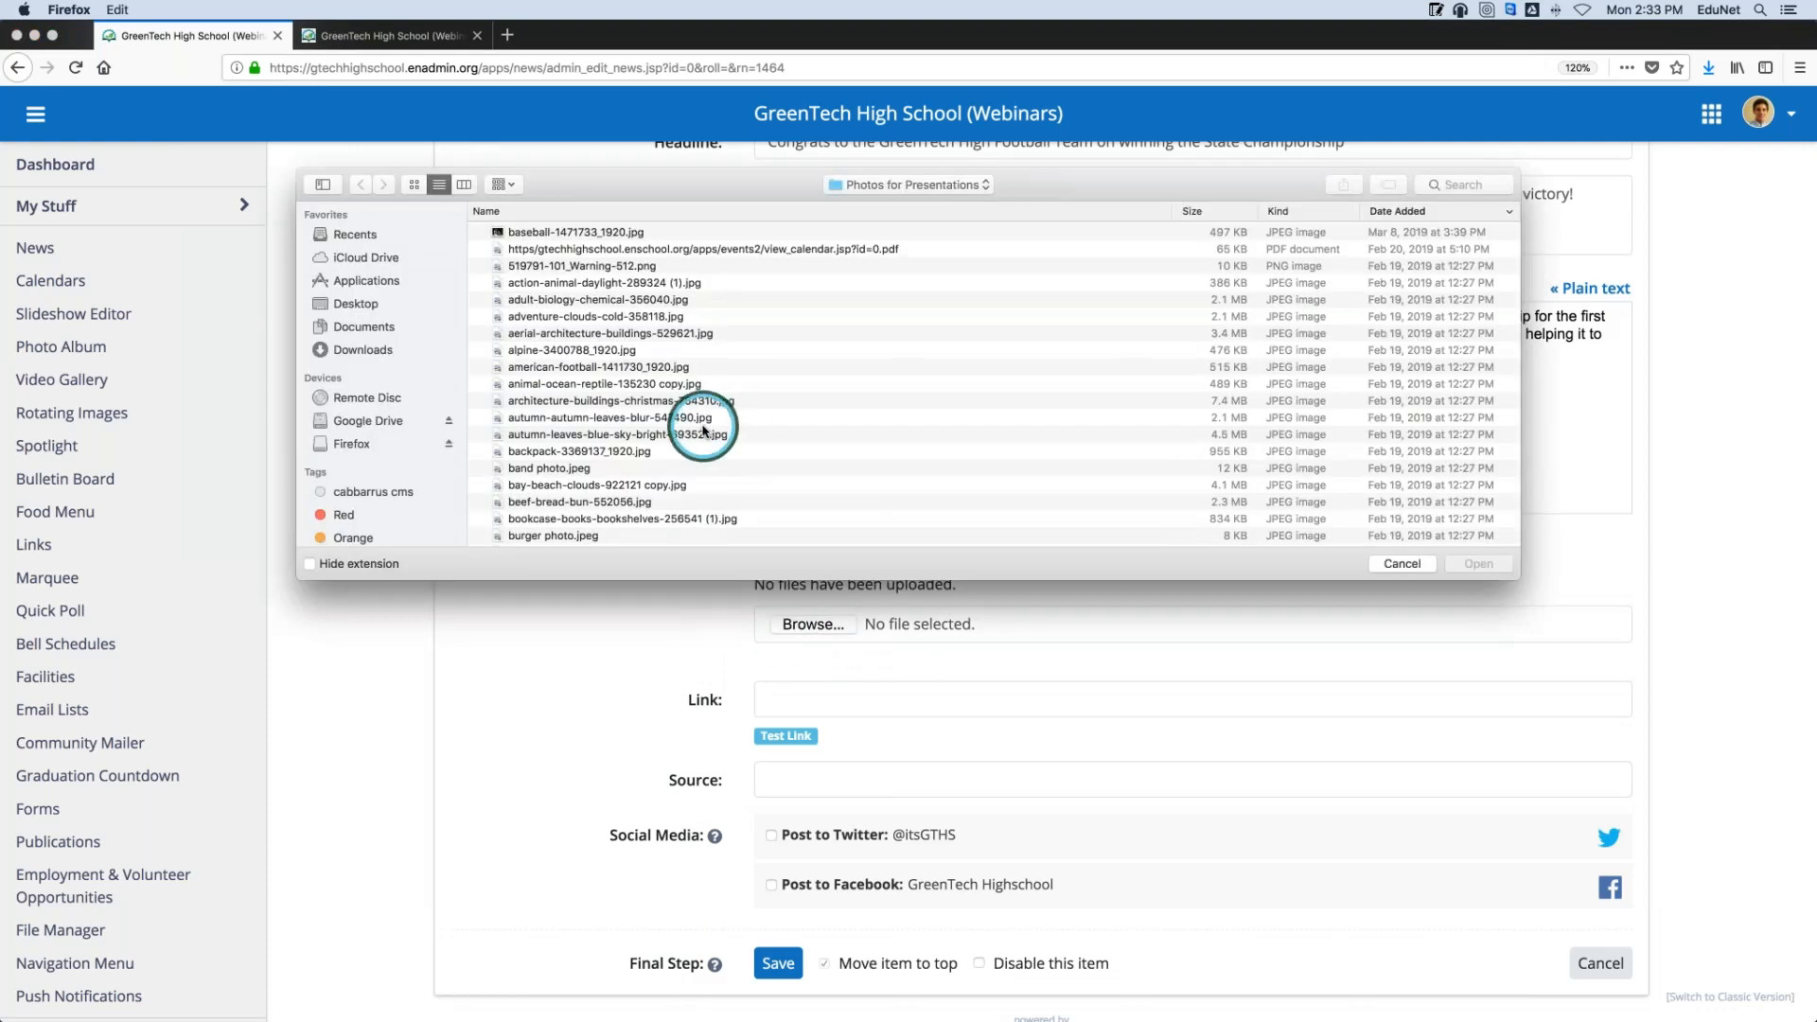
pyautogui.scroll(-15, 703, 430)
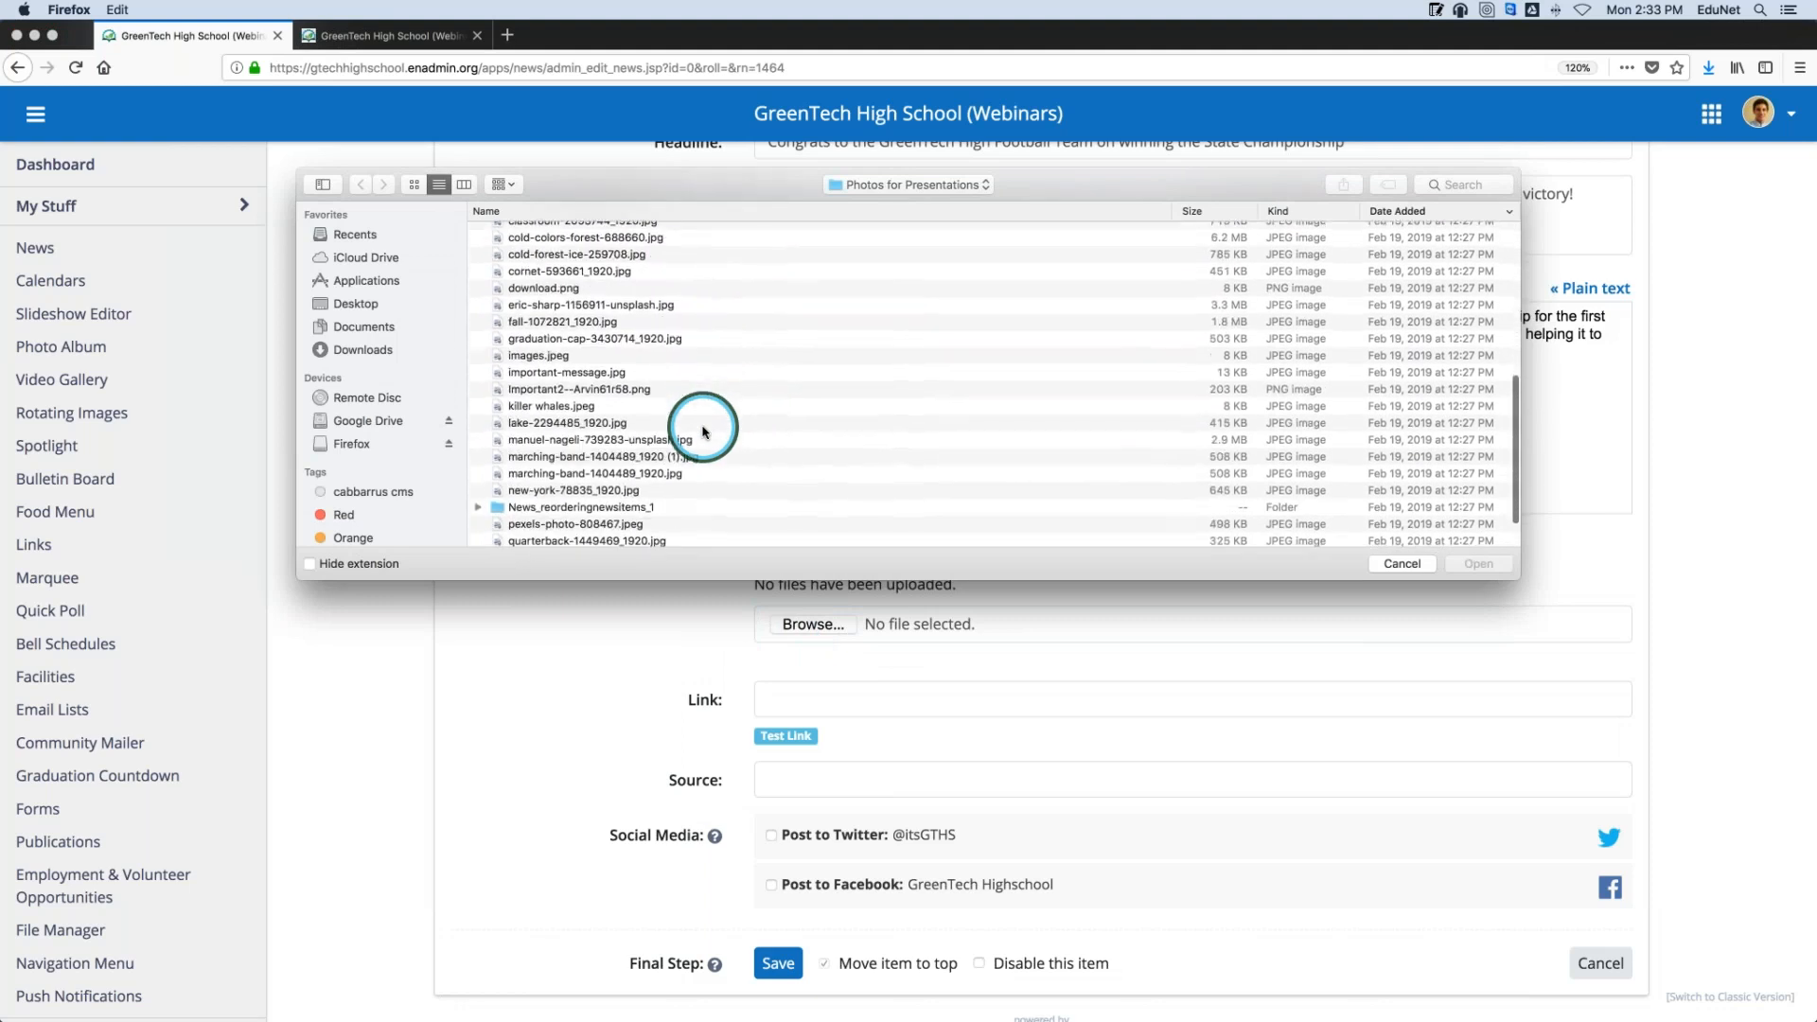
pyautogui.scroll(-2, 704, 431)
pyautogui.click(587, 487)
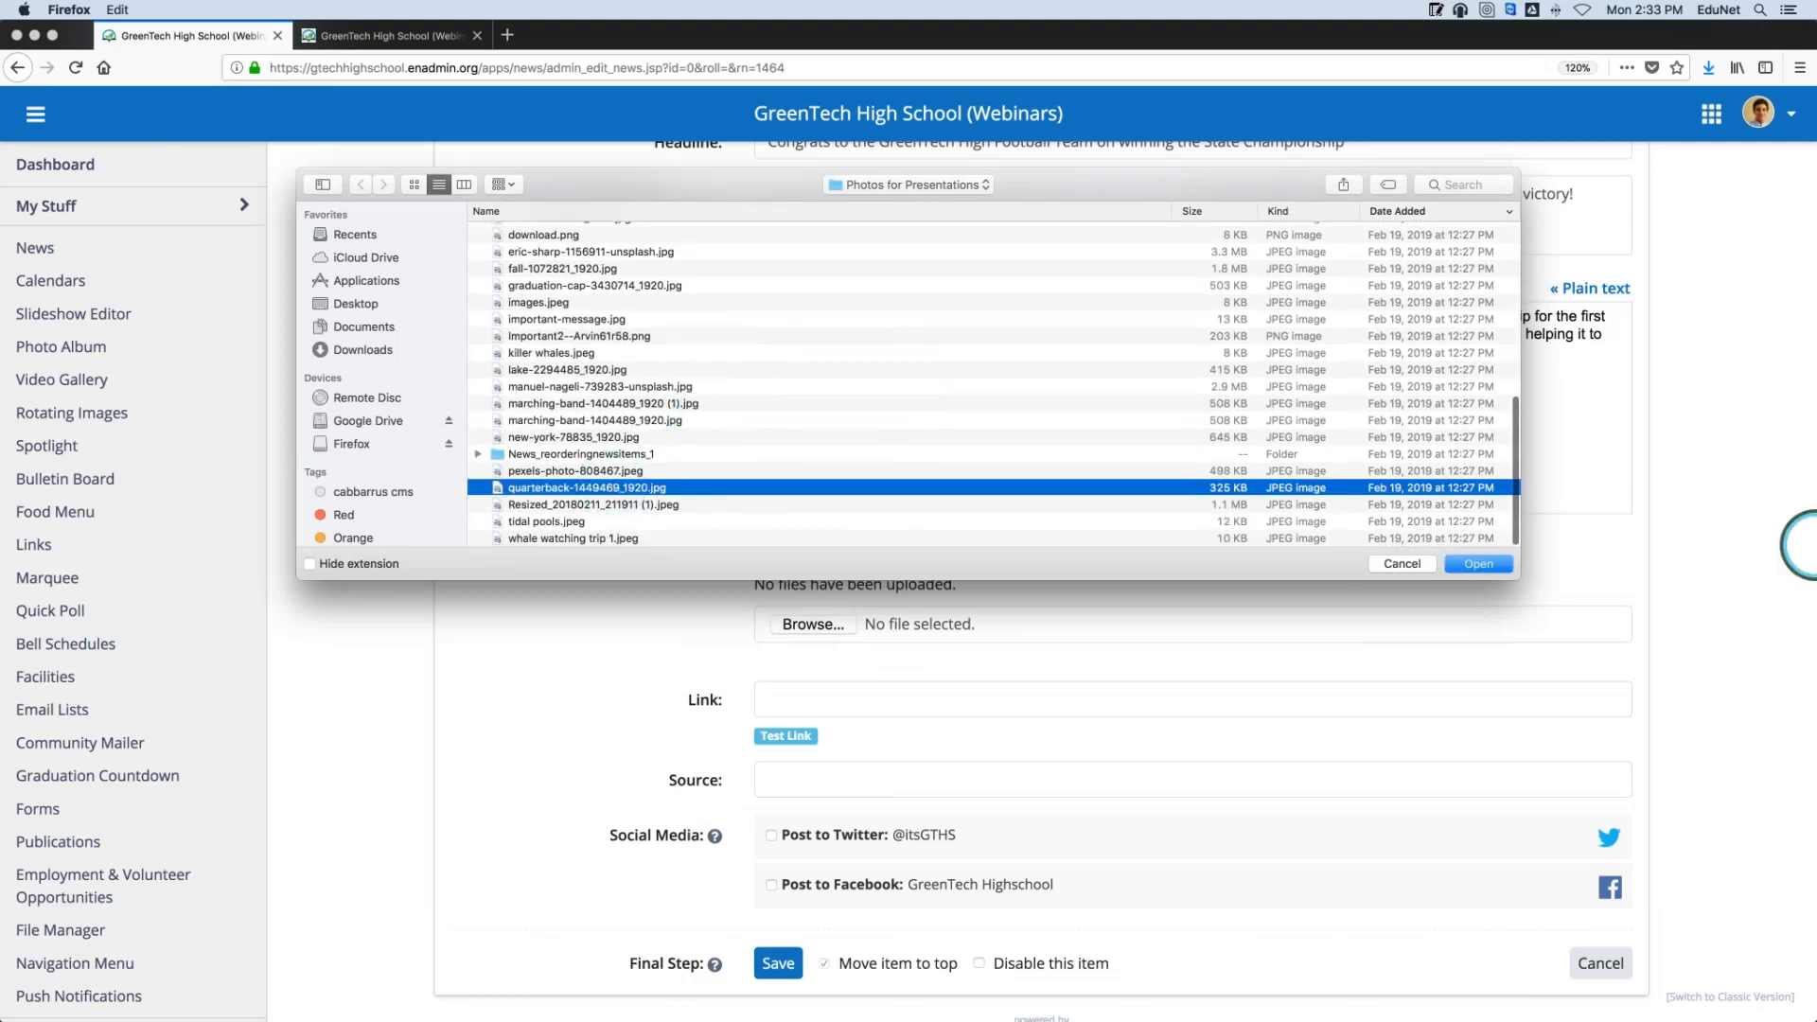
pyautogui.click(1476, 564)
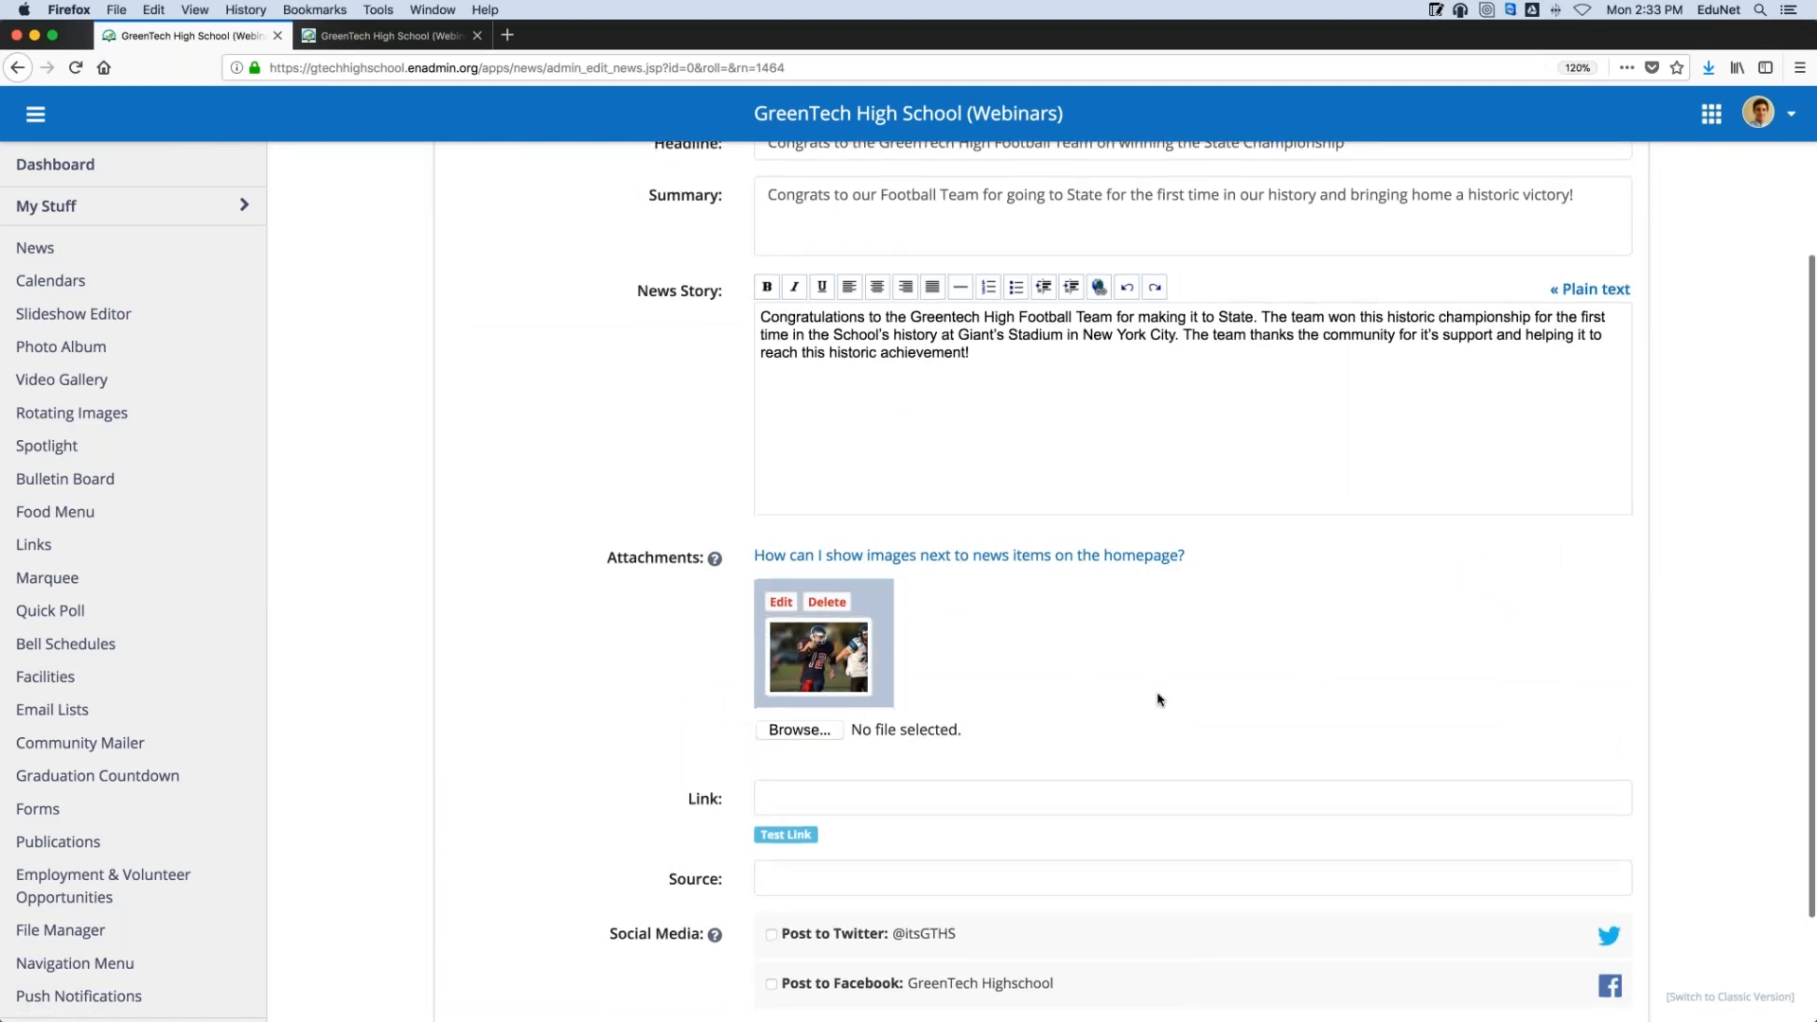
pyautogui.click(969, 606)
pyautogui.click(1098, 622)
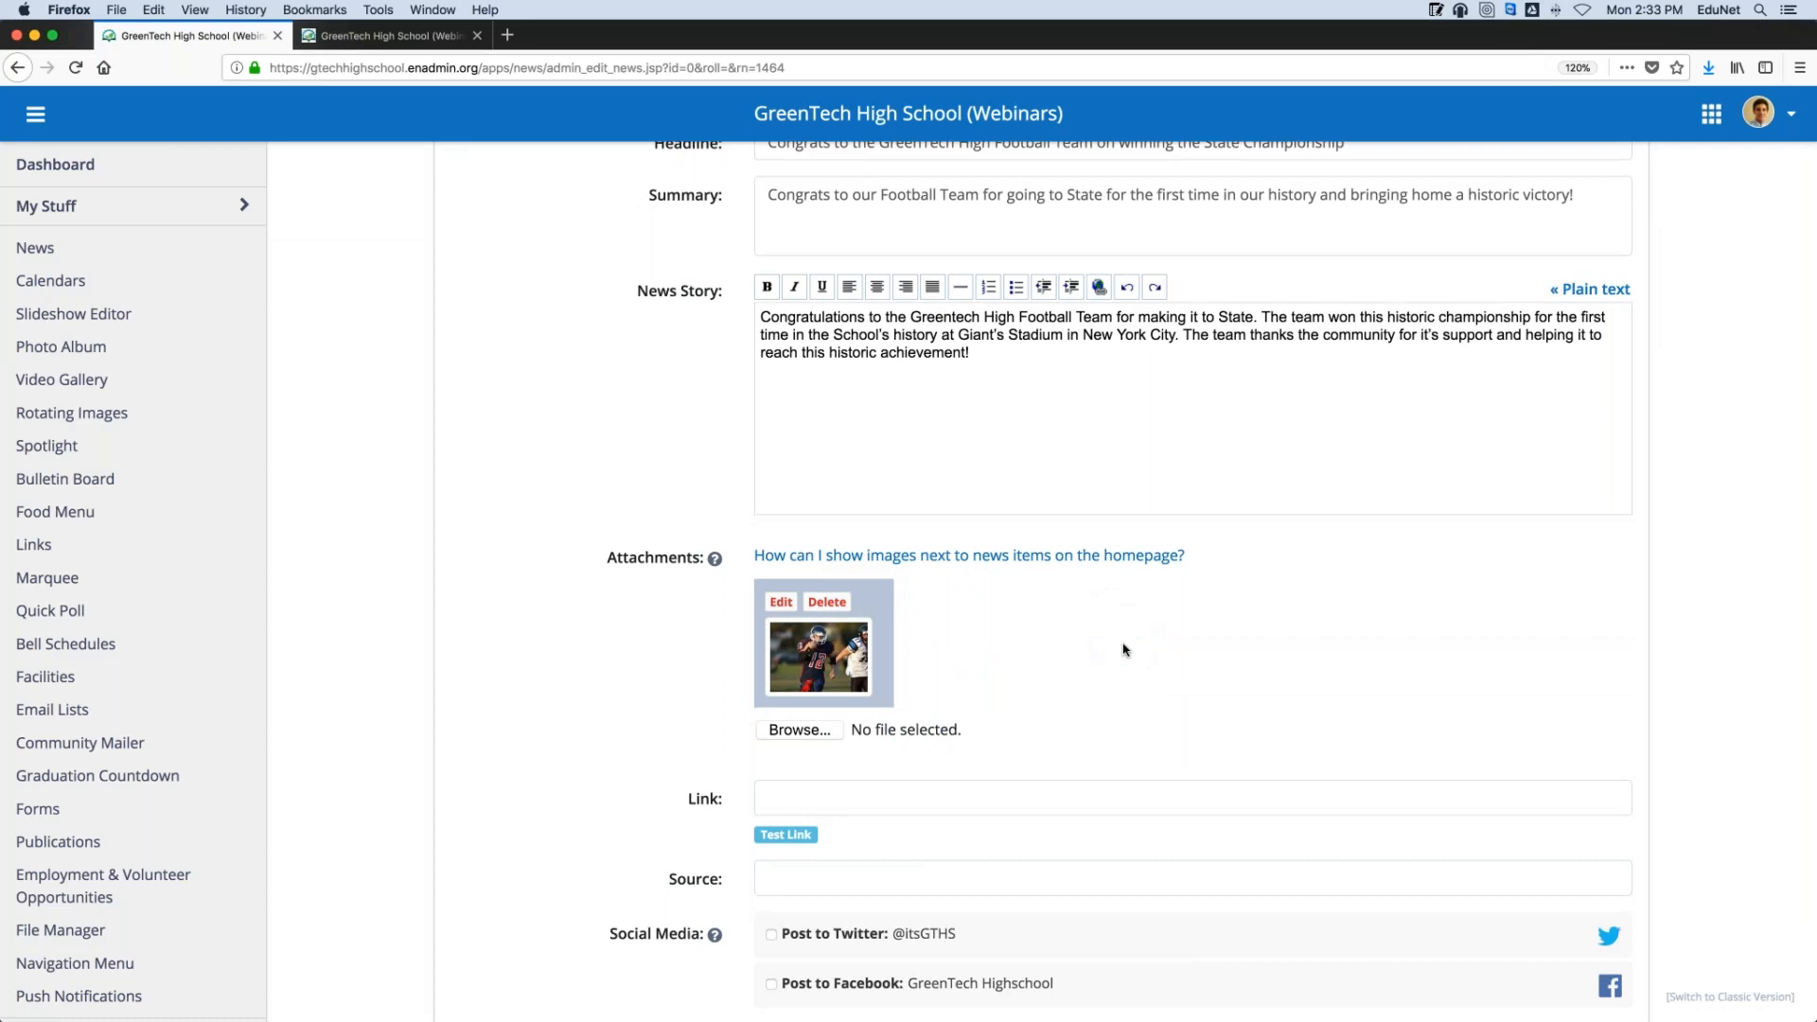
# Set the news item to post to both Twitter and Facebook, and save it
pyautogui.scroll(-3, 1123, 649)
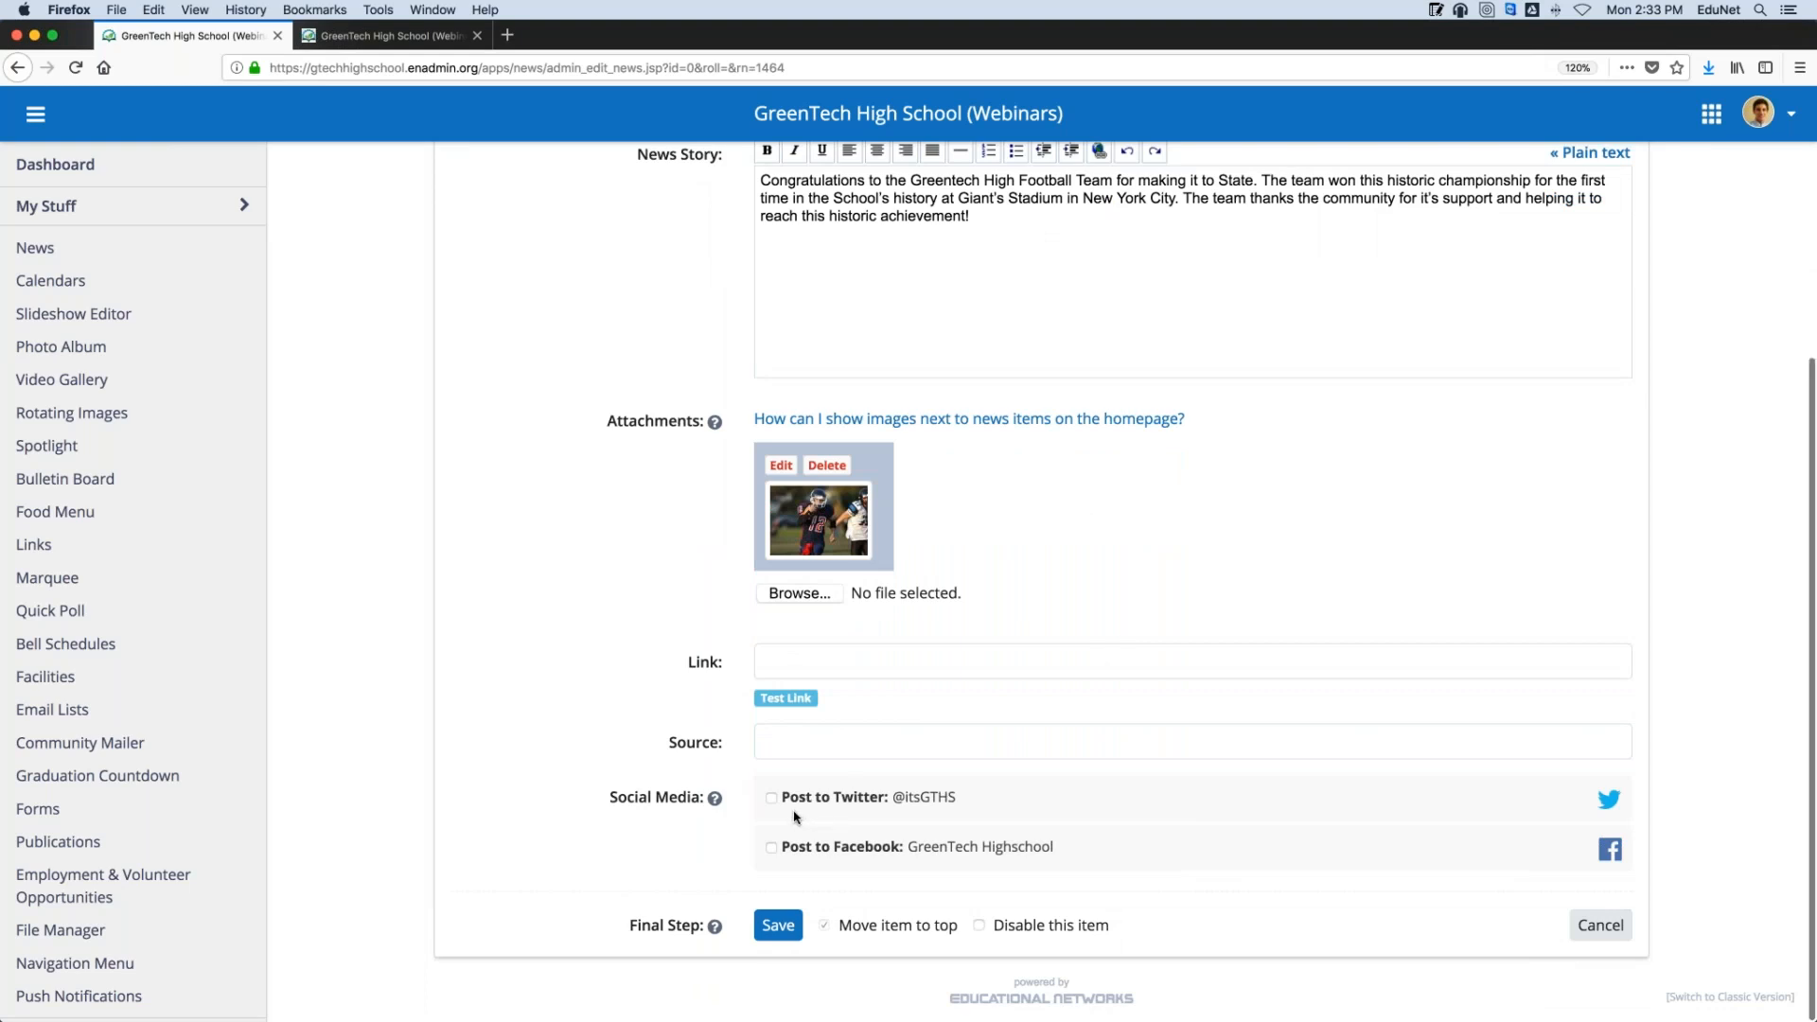
pyautogui.click(771, 797)
pyautogui.scroll(-3, 705, 780)
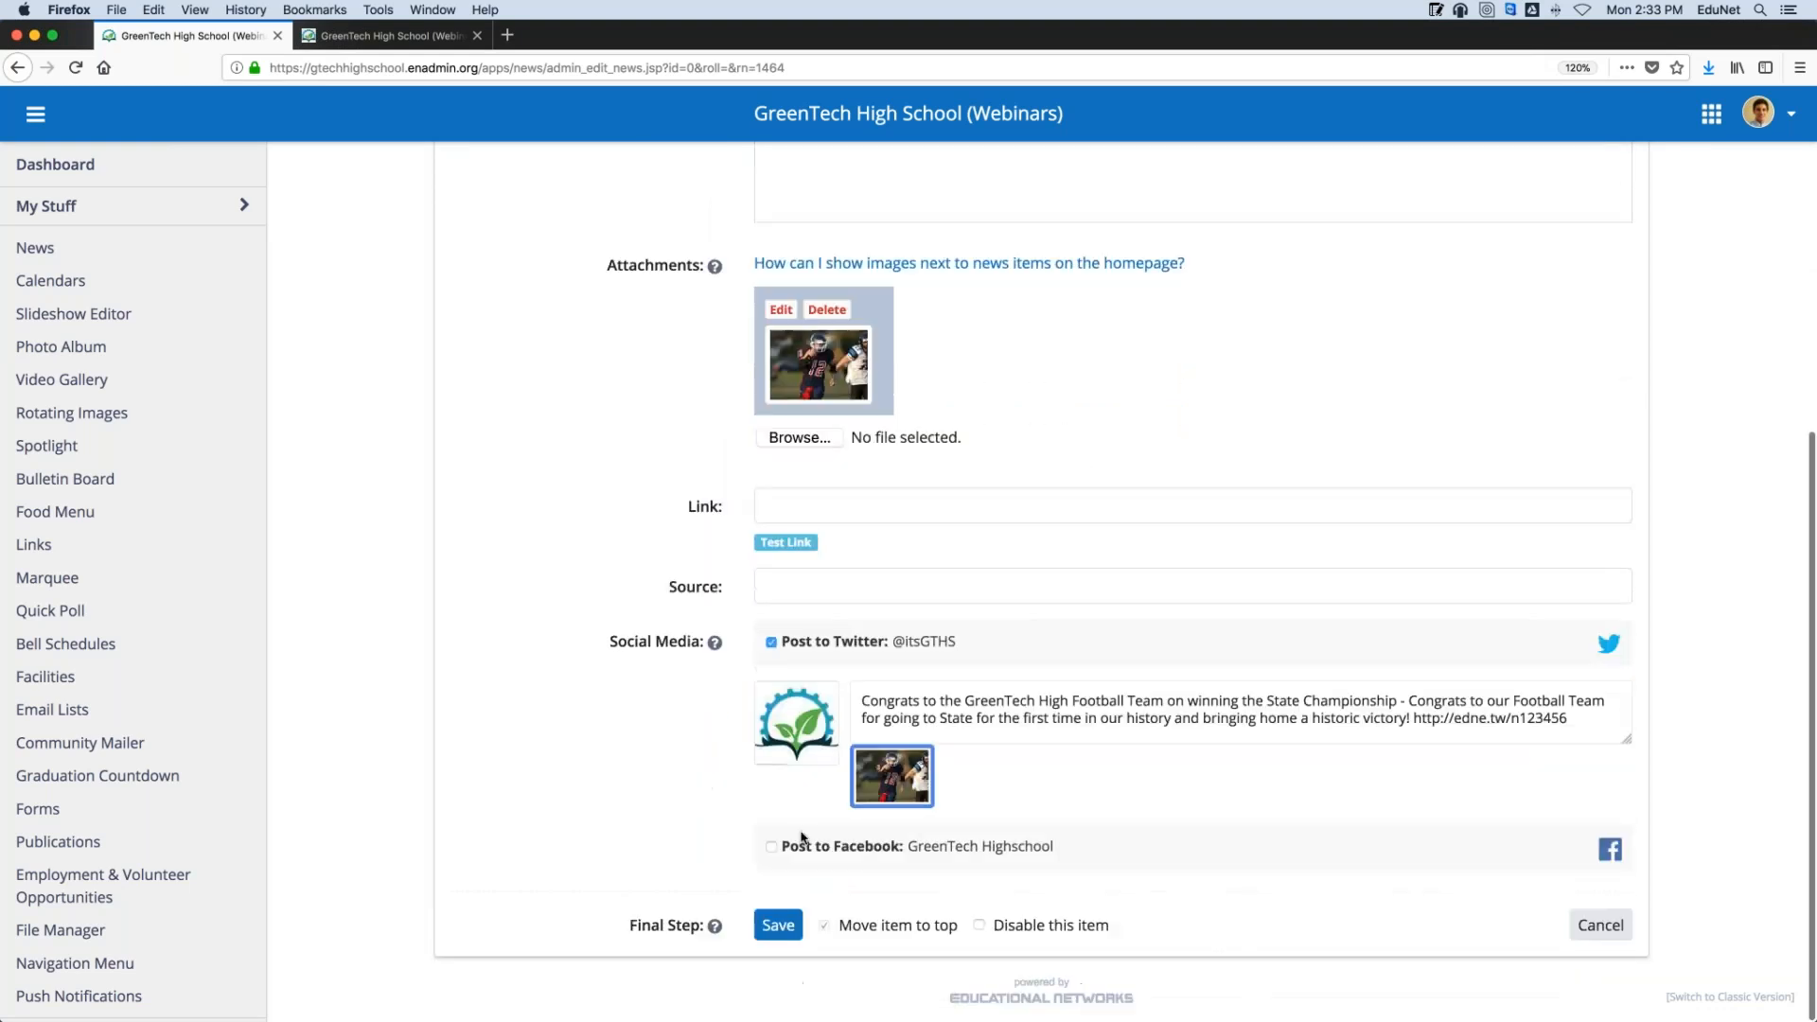
pyautogui.click(771, 846)
pyautogui.scroll(-3, 644, 820)
pyautogui.click(767, 923)
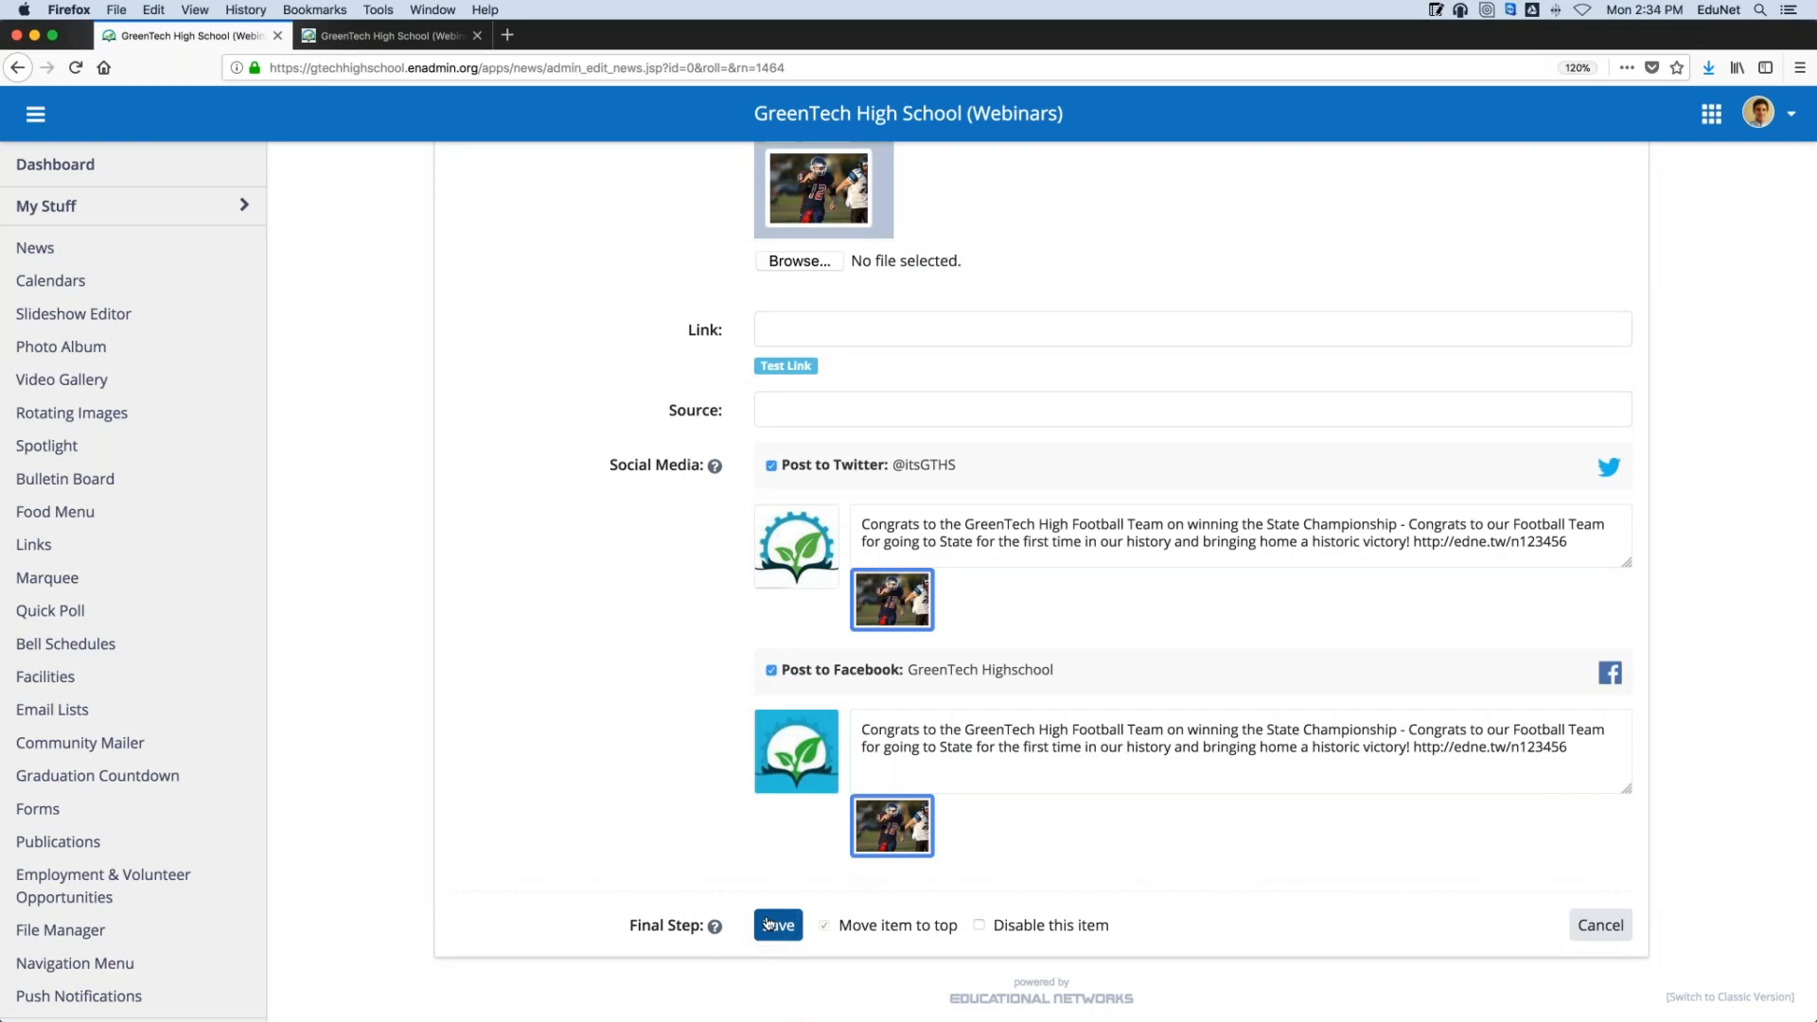
pyautogui.click(1132, 670)
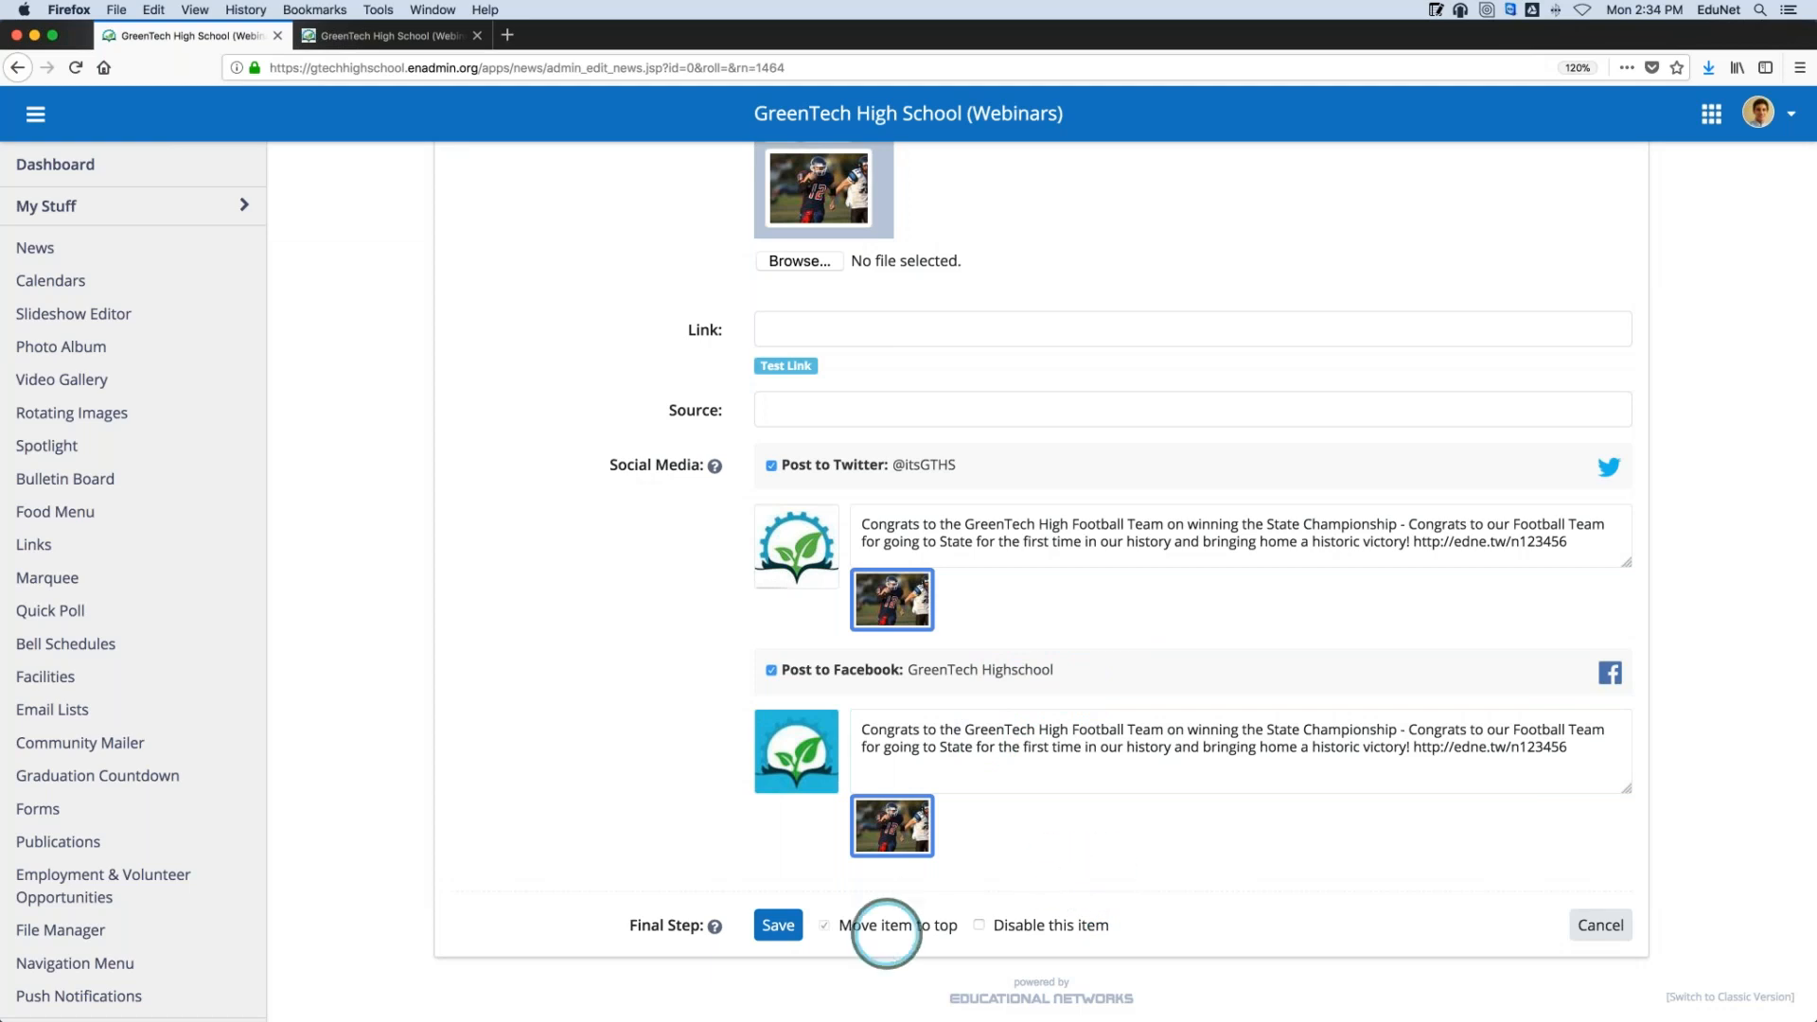
pyautogui.click(777, 924)
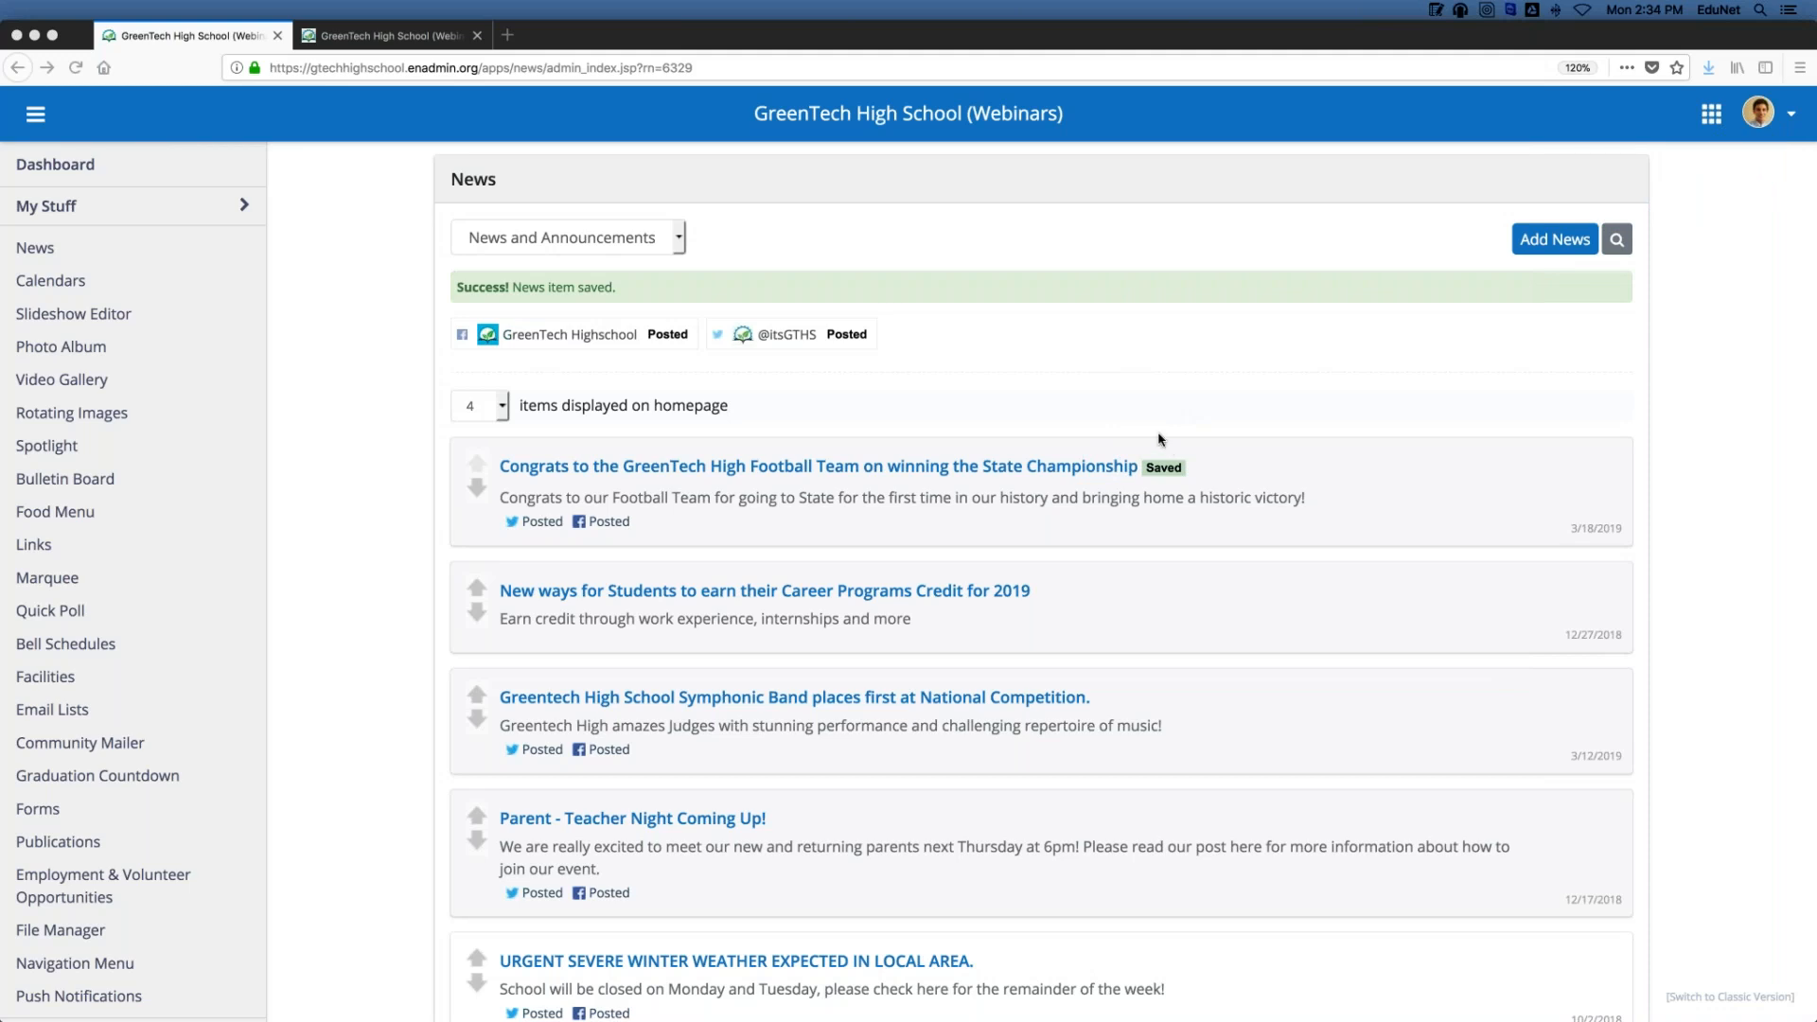
# Return to the Dashboard, expand My Stuff, and look through the full list of modules down to Donations and Merchant Accounts
pyautogui.click(100, 167)
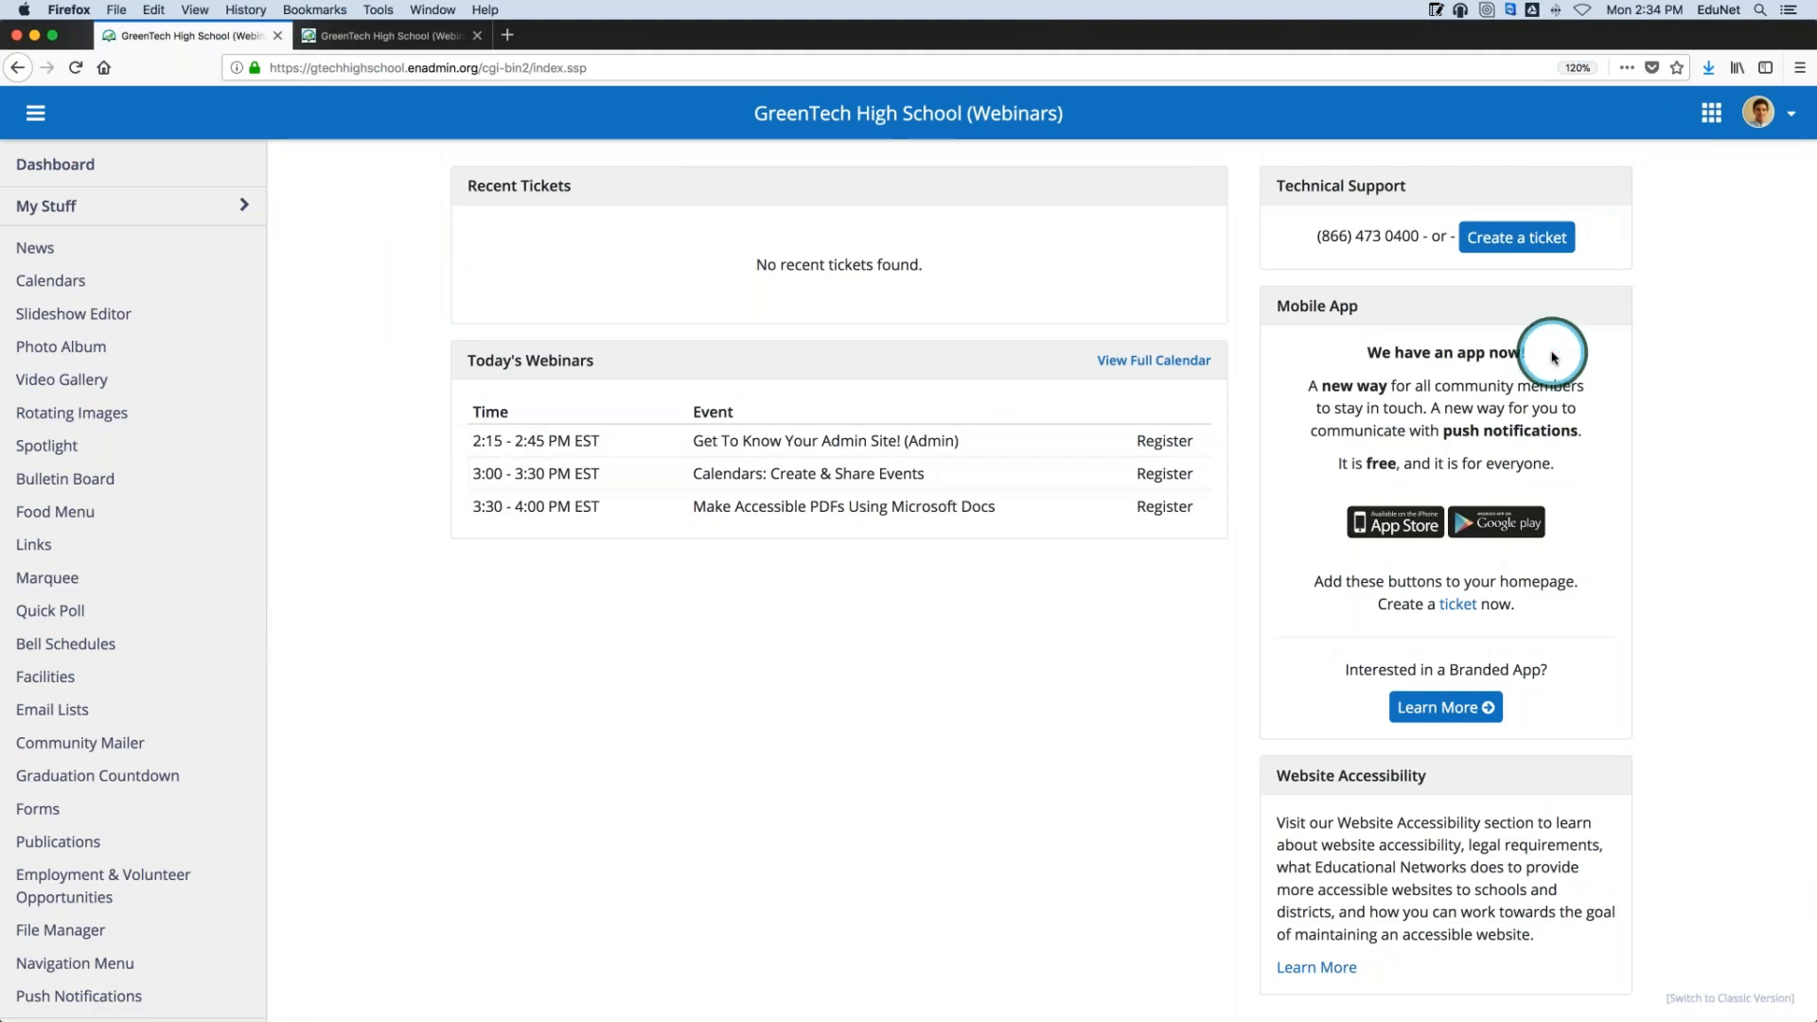
pyautogui.click(155, 205)
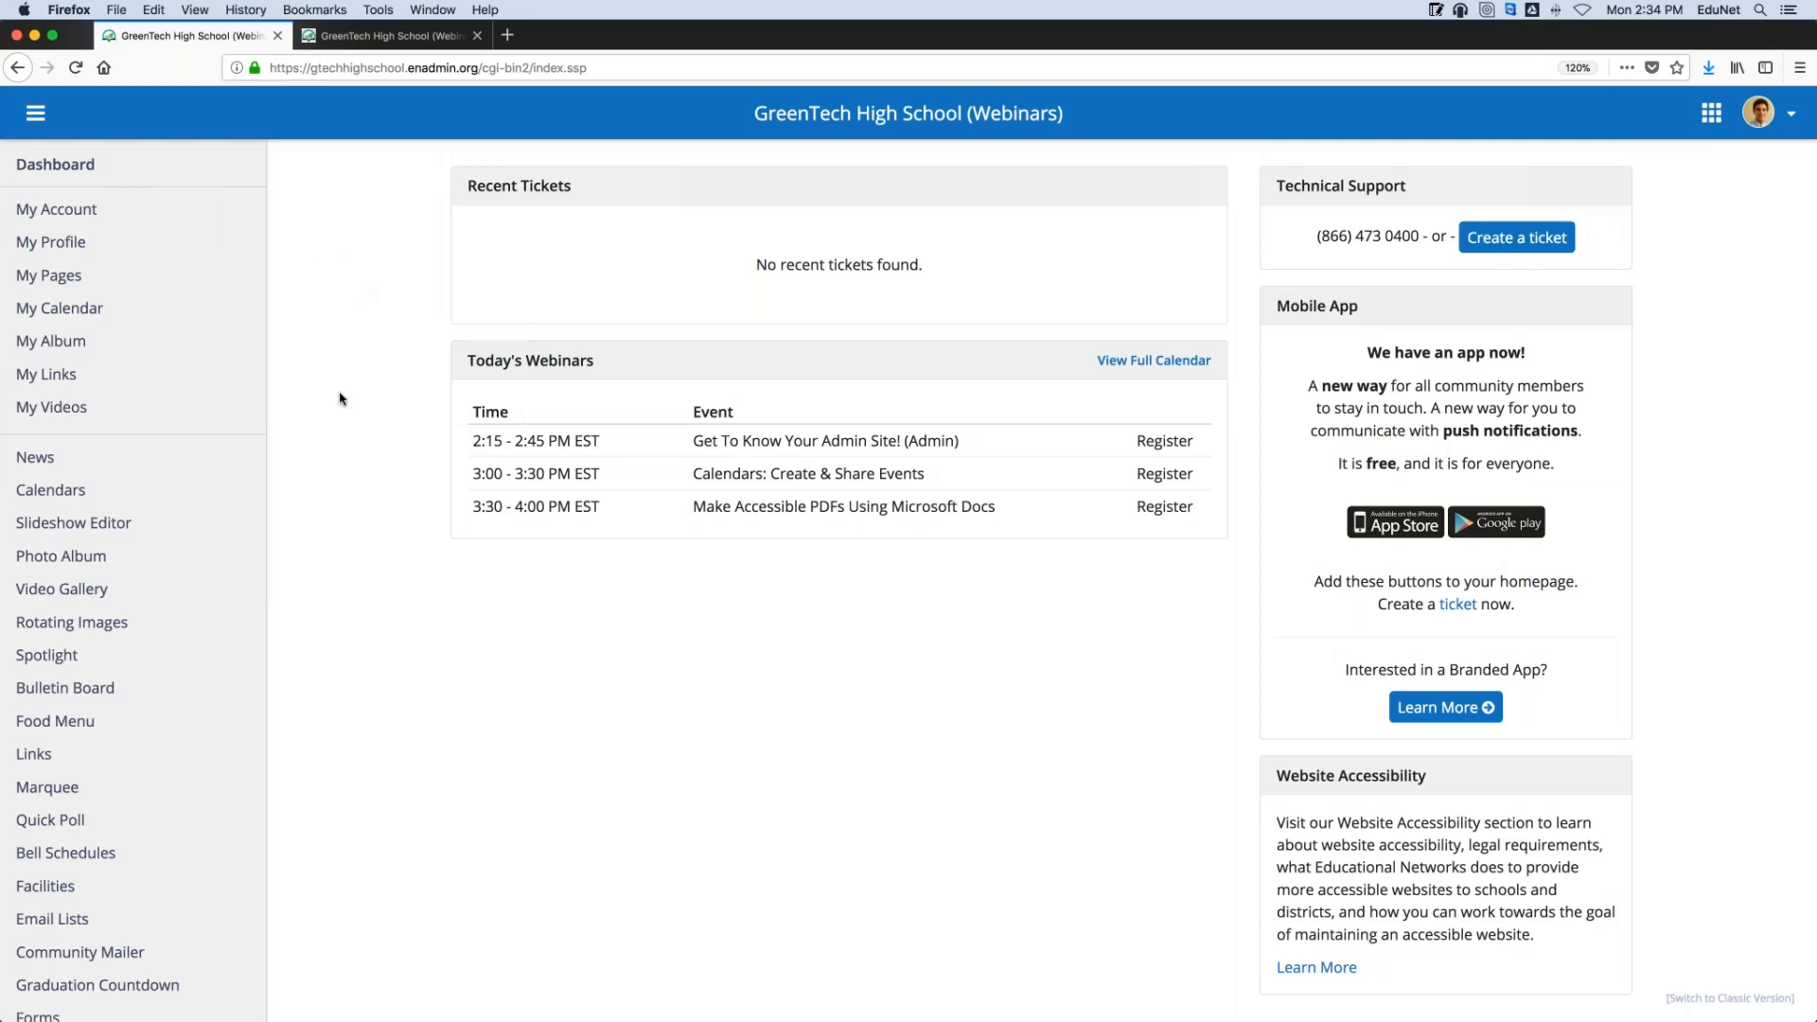
pyautogui.scroll(-1, 80, 502)
pyautogui.scroll(-5, 80, 499)
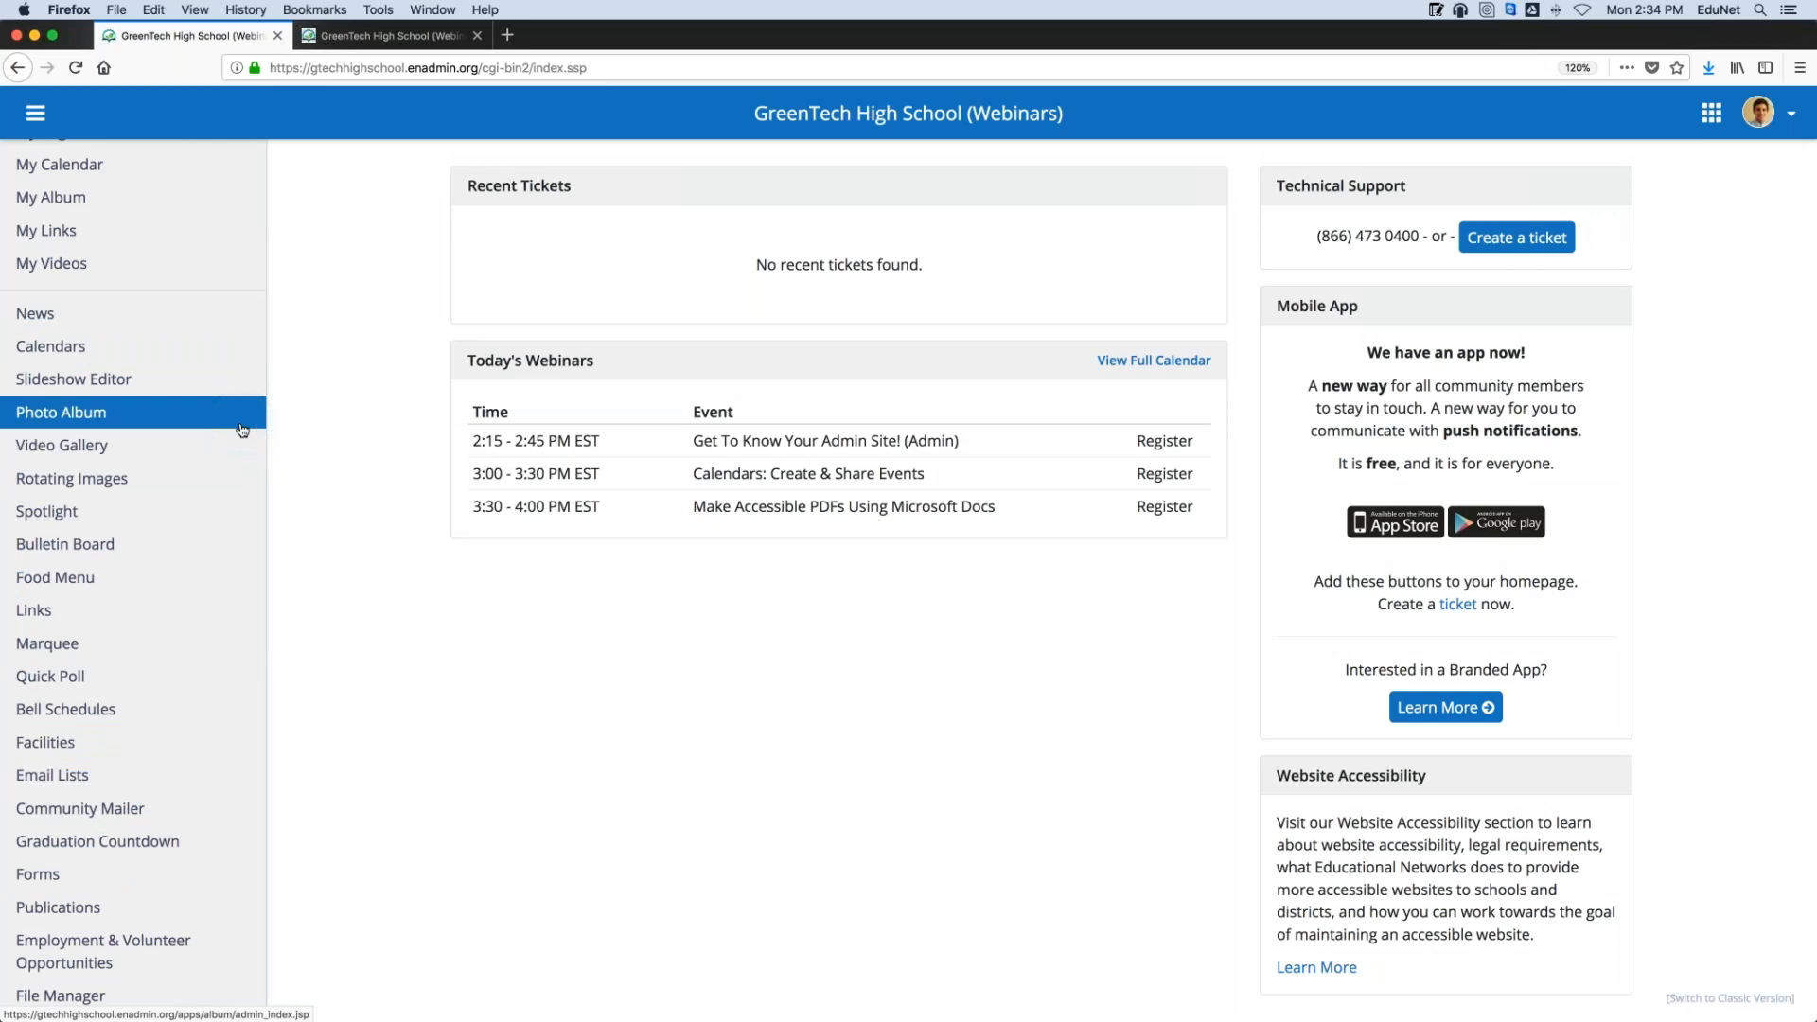
pyautogui.scroll(-2, 247, 530)
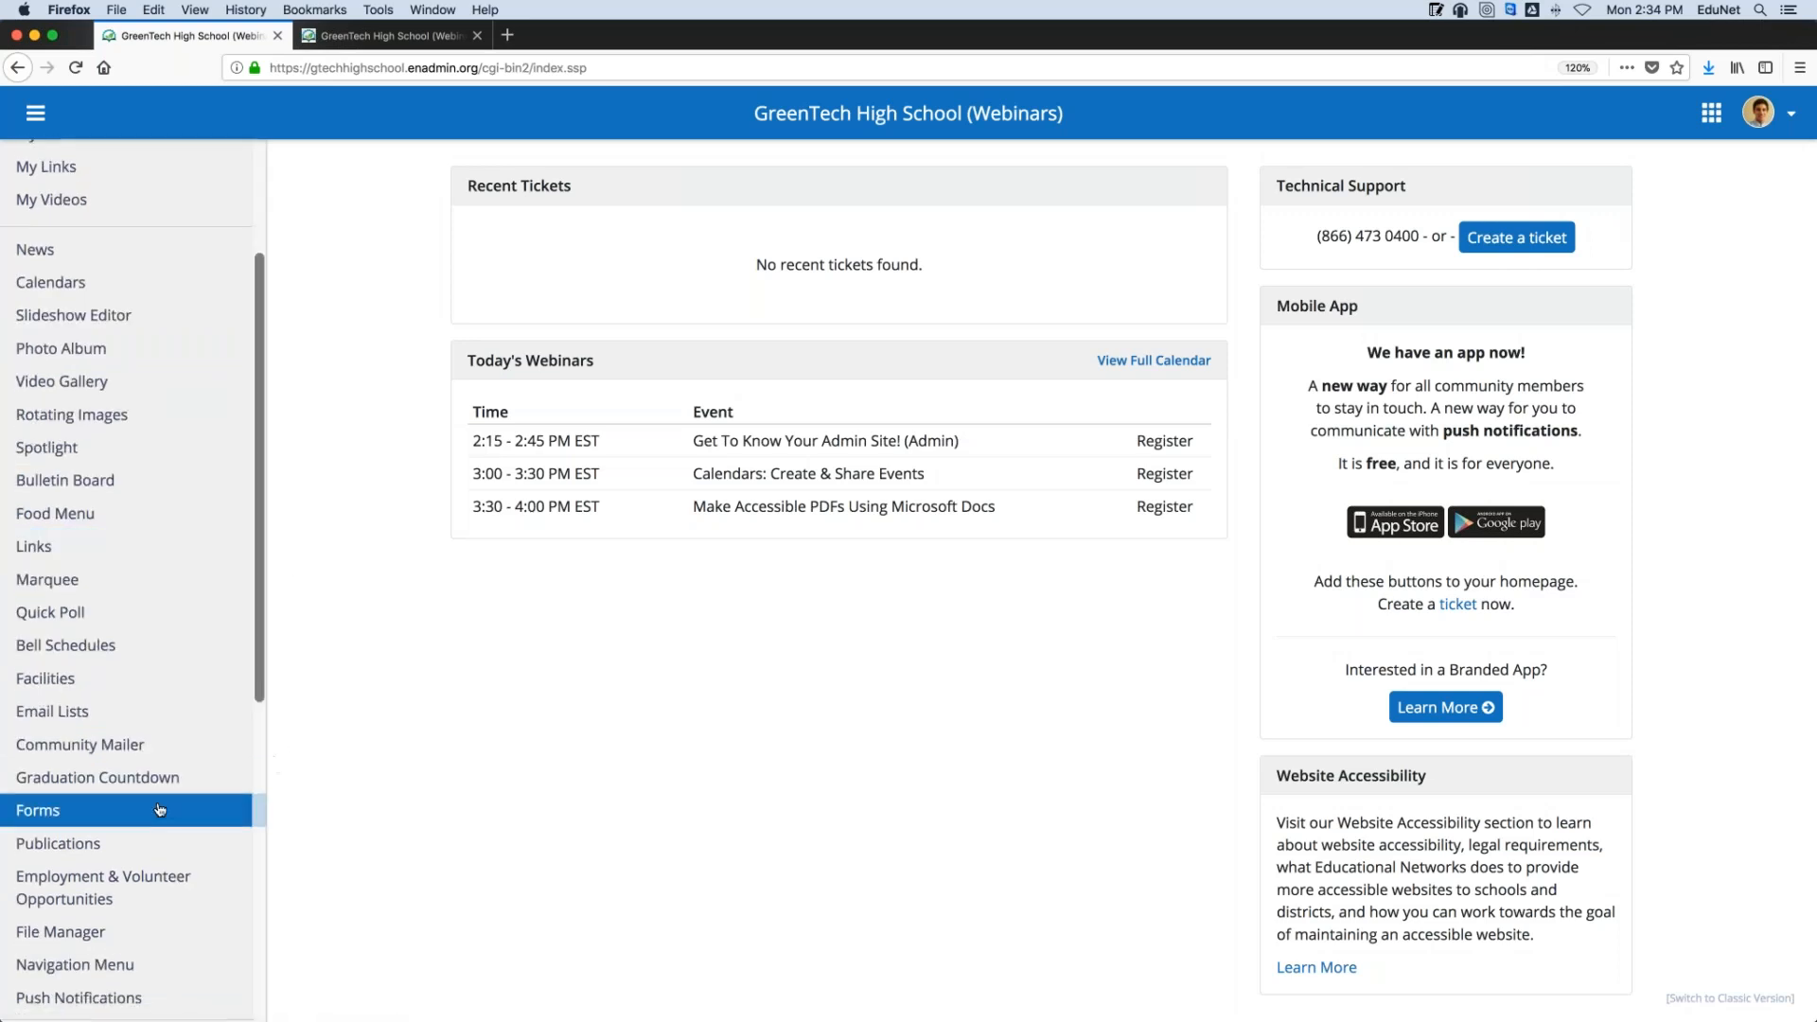
pyautogui.click(183, 544)
pyautogui.scroll(-3, 183, 538)
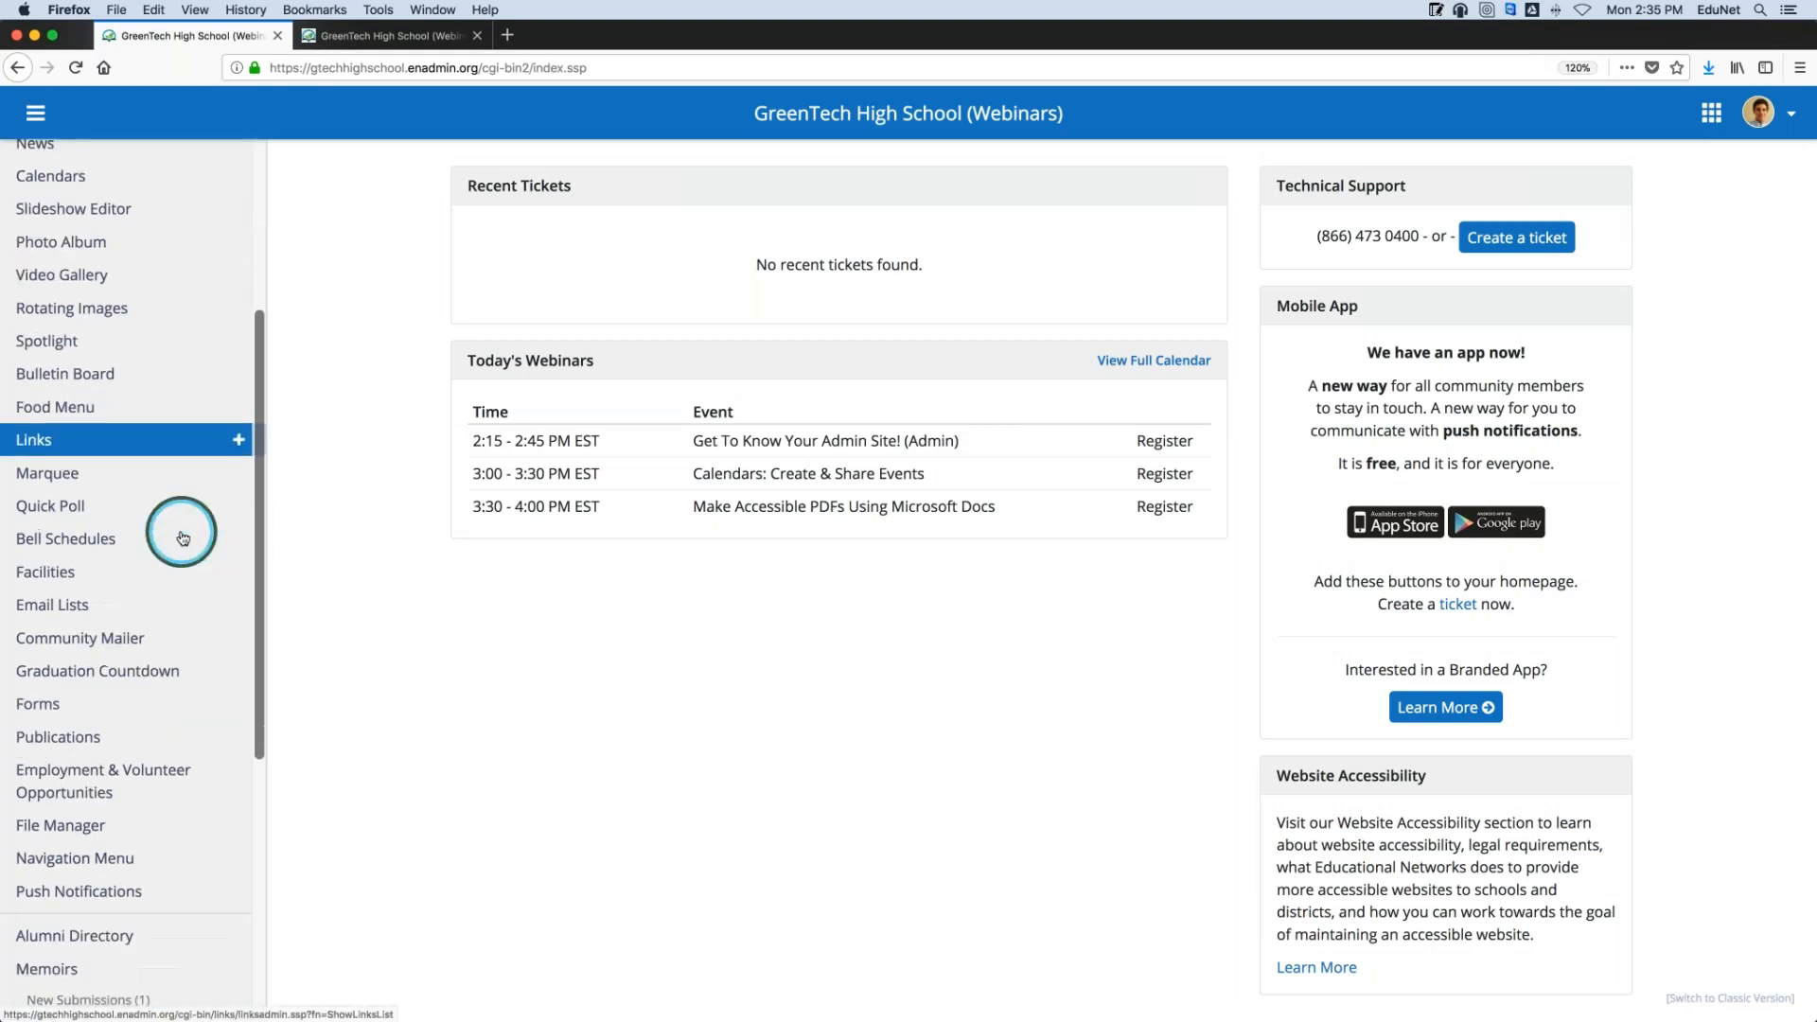
pyautogui.scroll(-15, 183, 537)
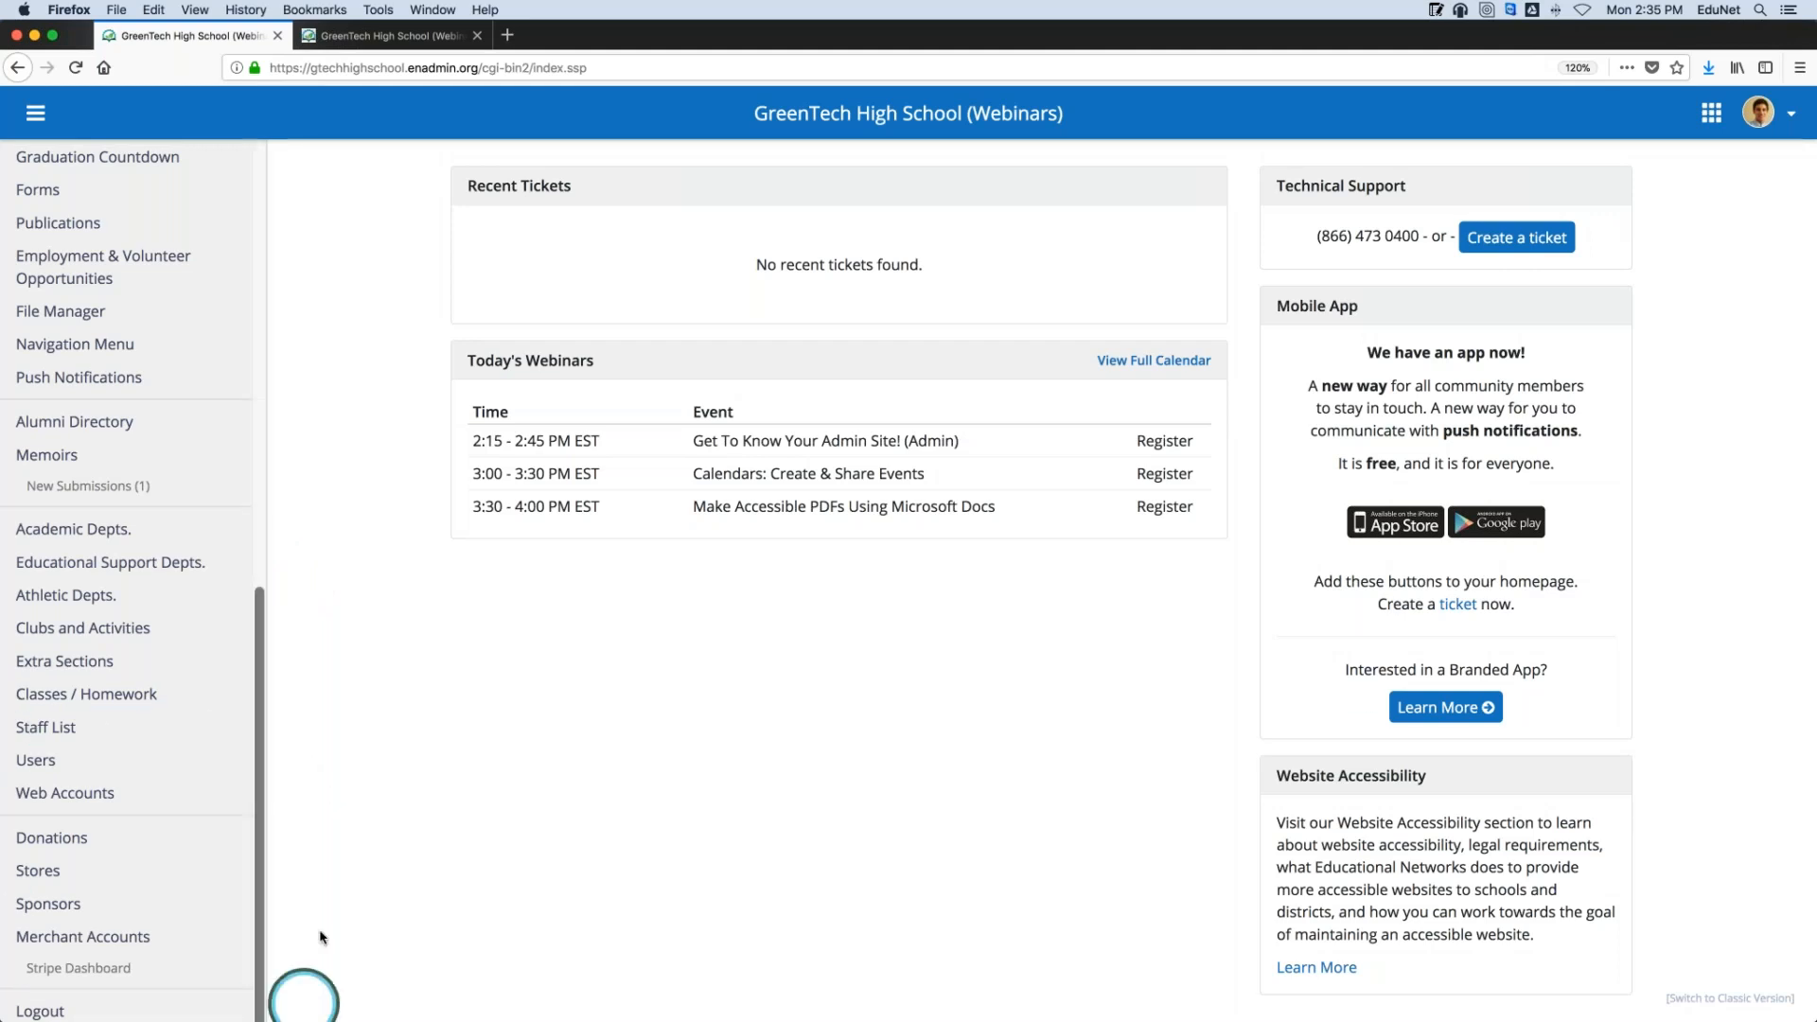
pyautogui.click(82, 837)
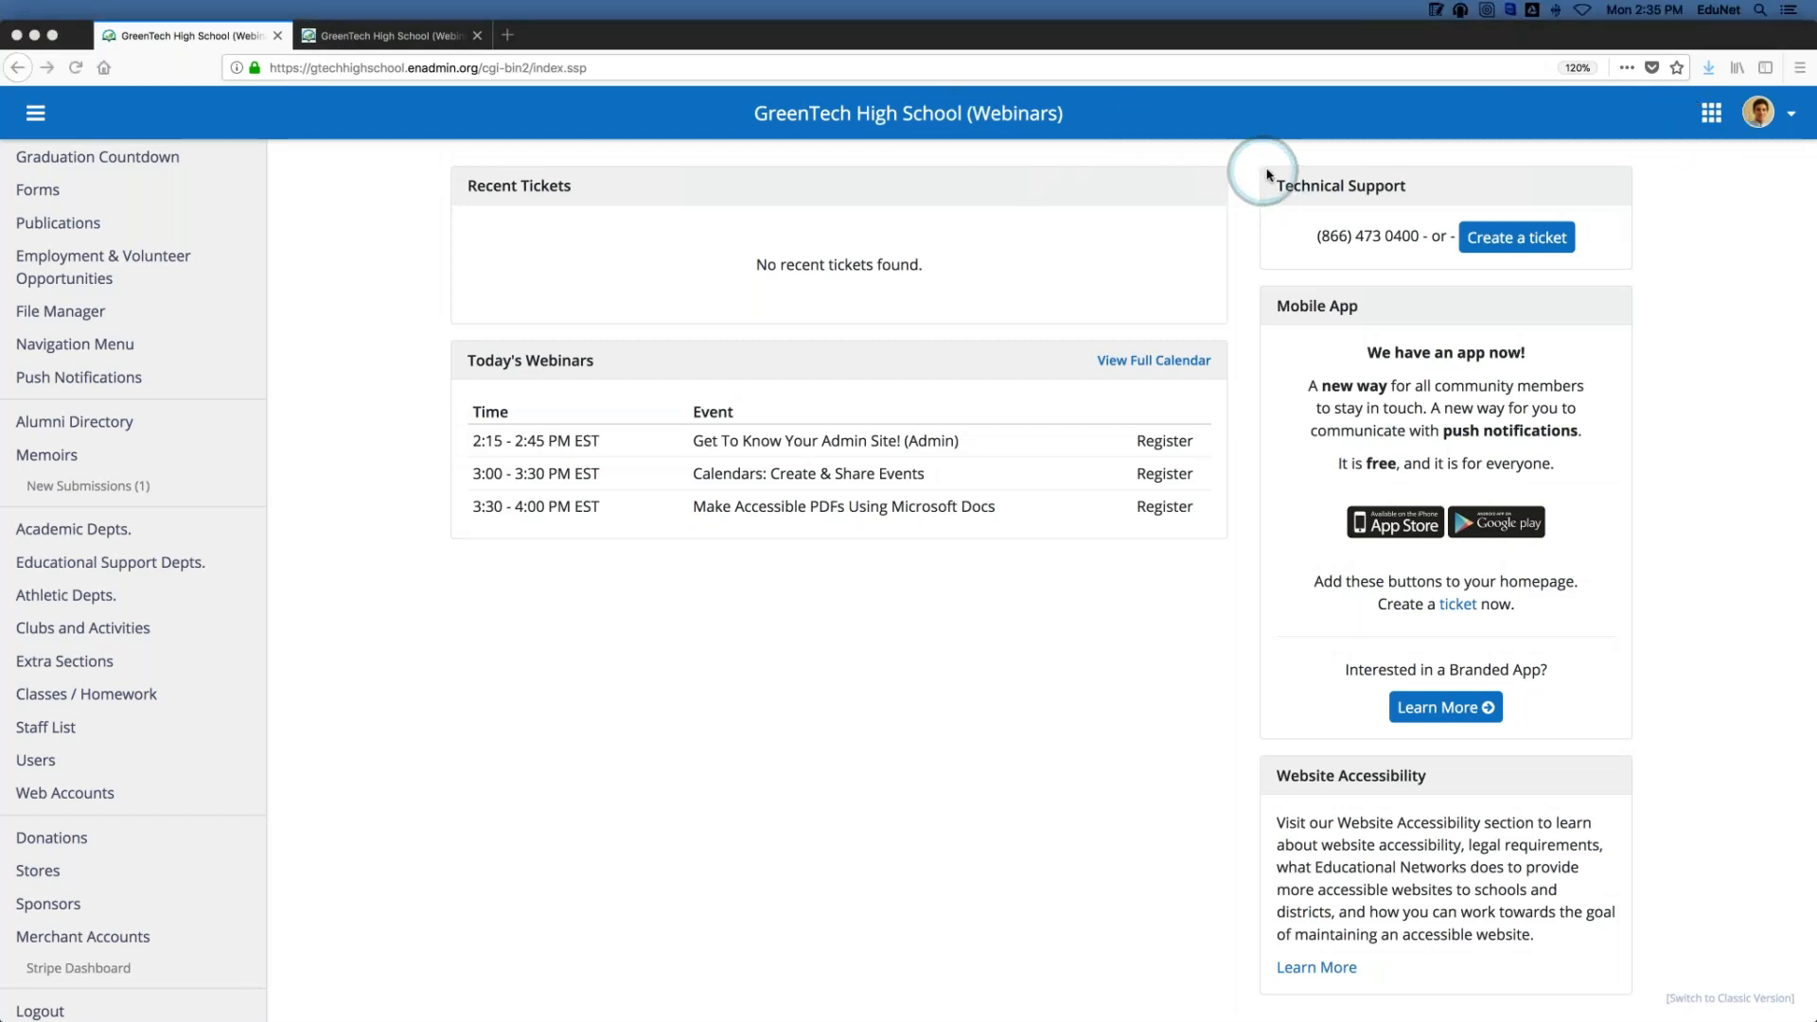
# Open the form for creating a Technical Support ticket
pyautogui.click(1517, 238)
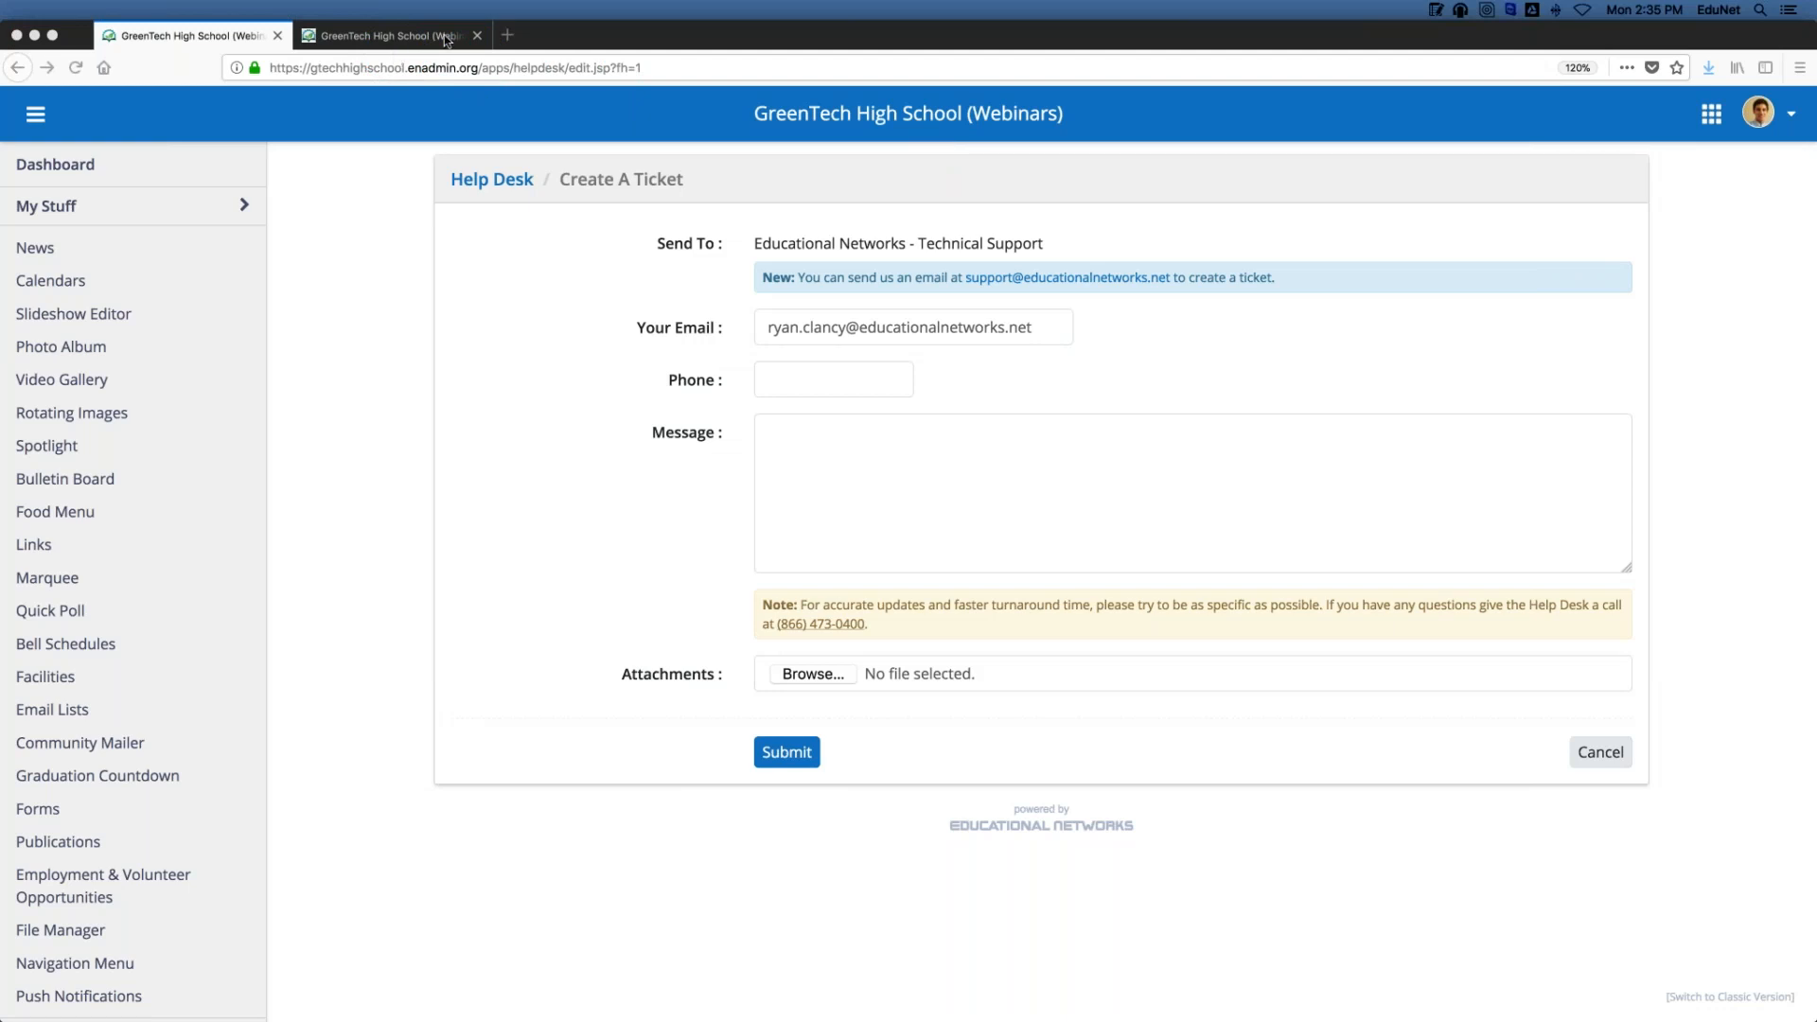
# Check the navigation menu on the public school site, including About Us and Contact Us, and return to the ticket form
pyautogui.click(392, 38)
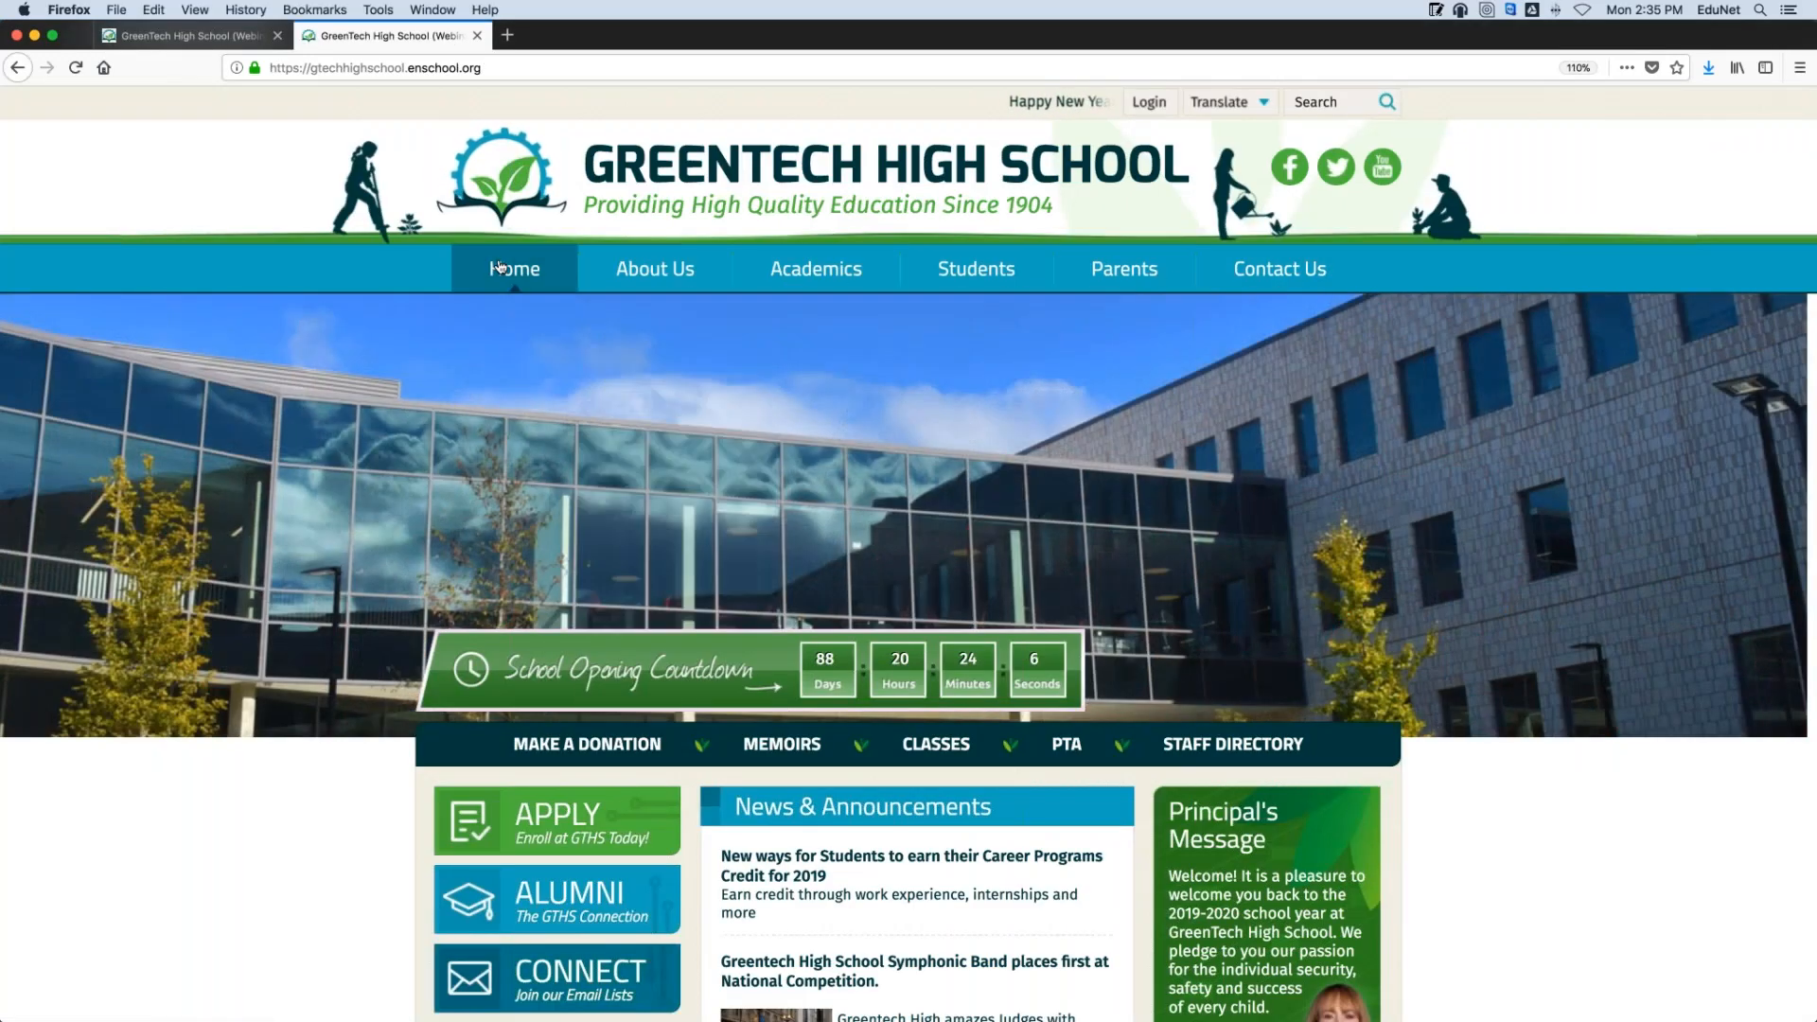
pyautogui.click(691, 284)
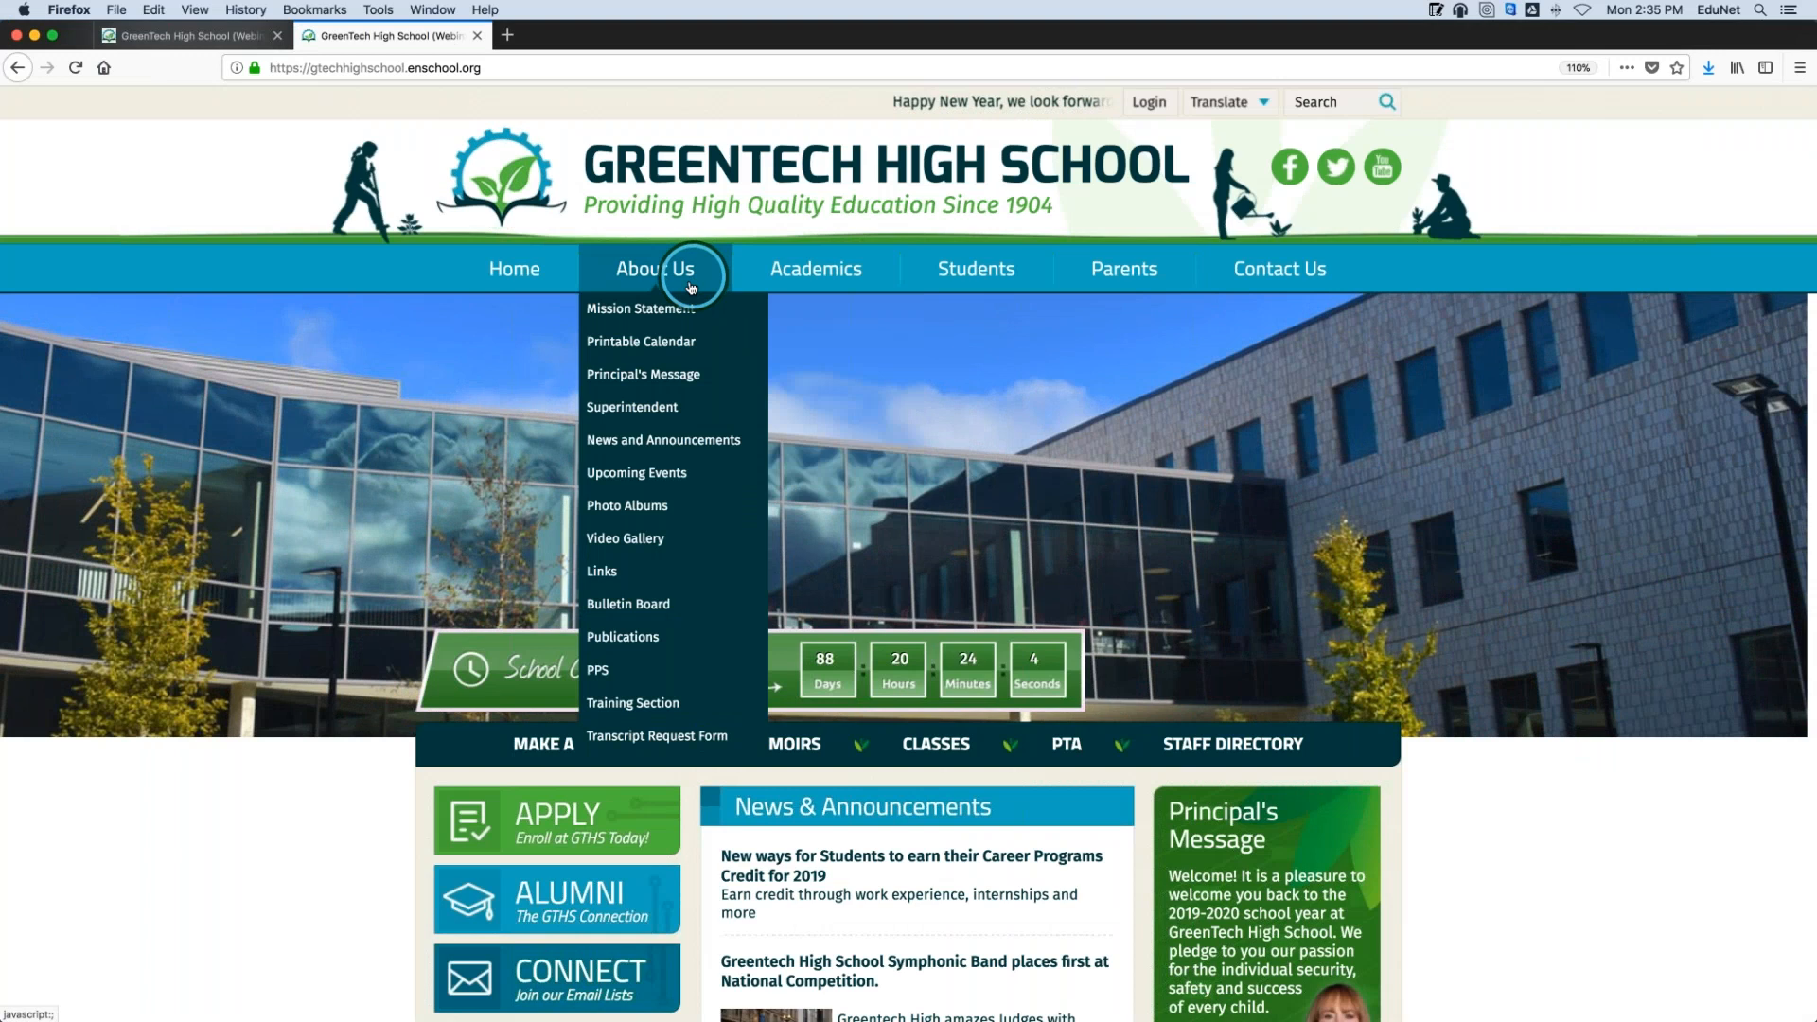
pyautogui.click(1255, 284)
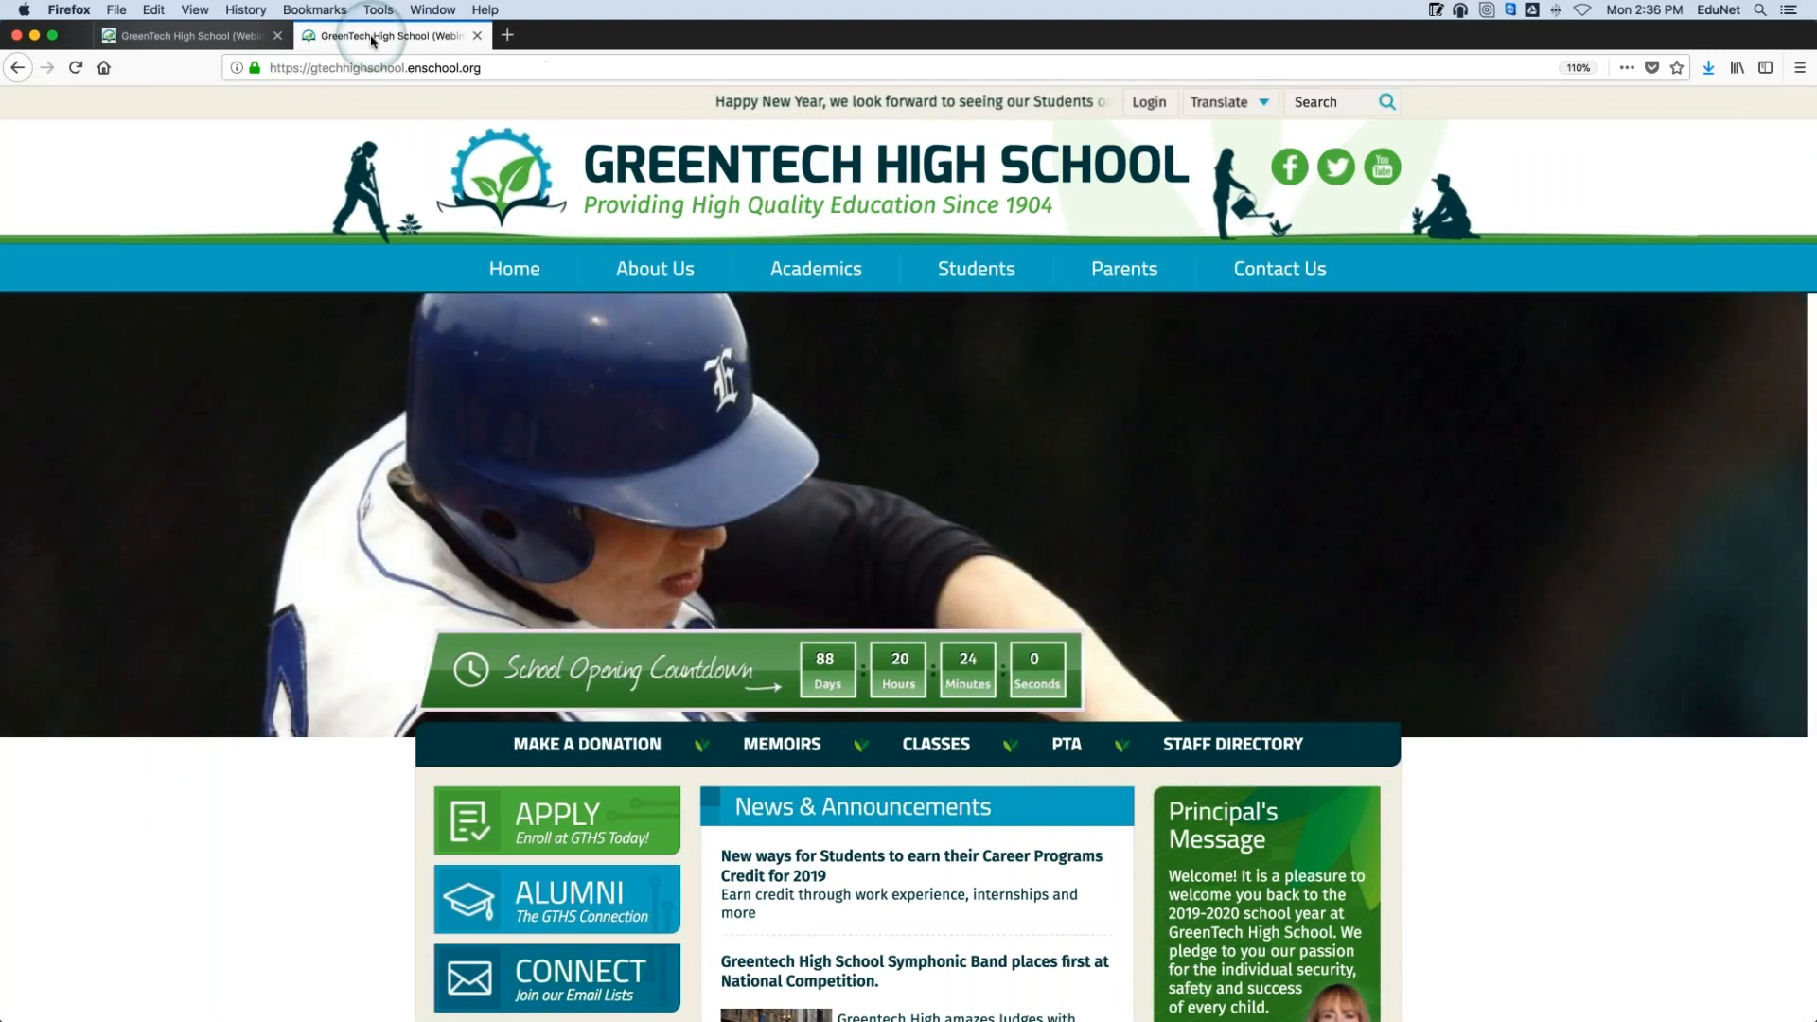
pyautogui.press('super+Tab')
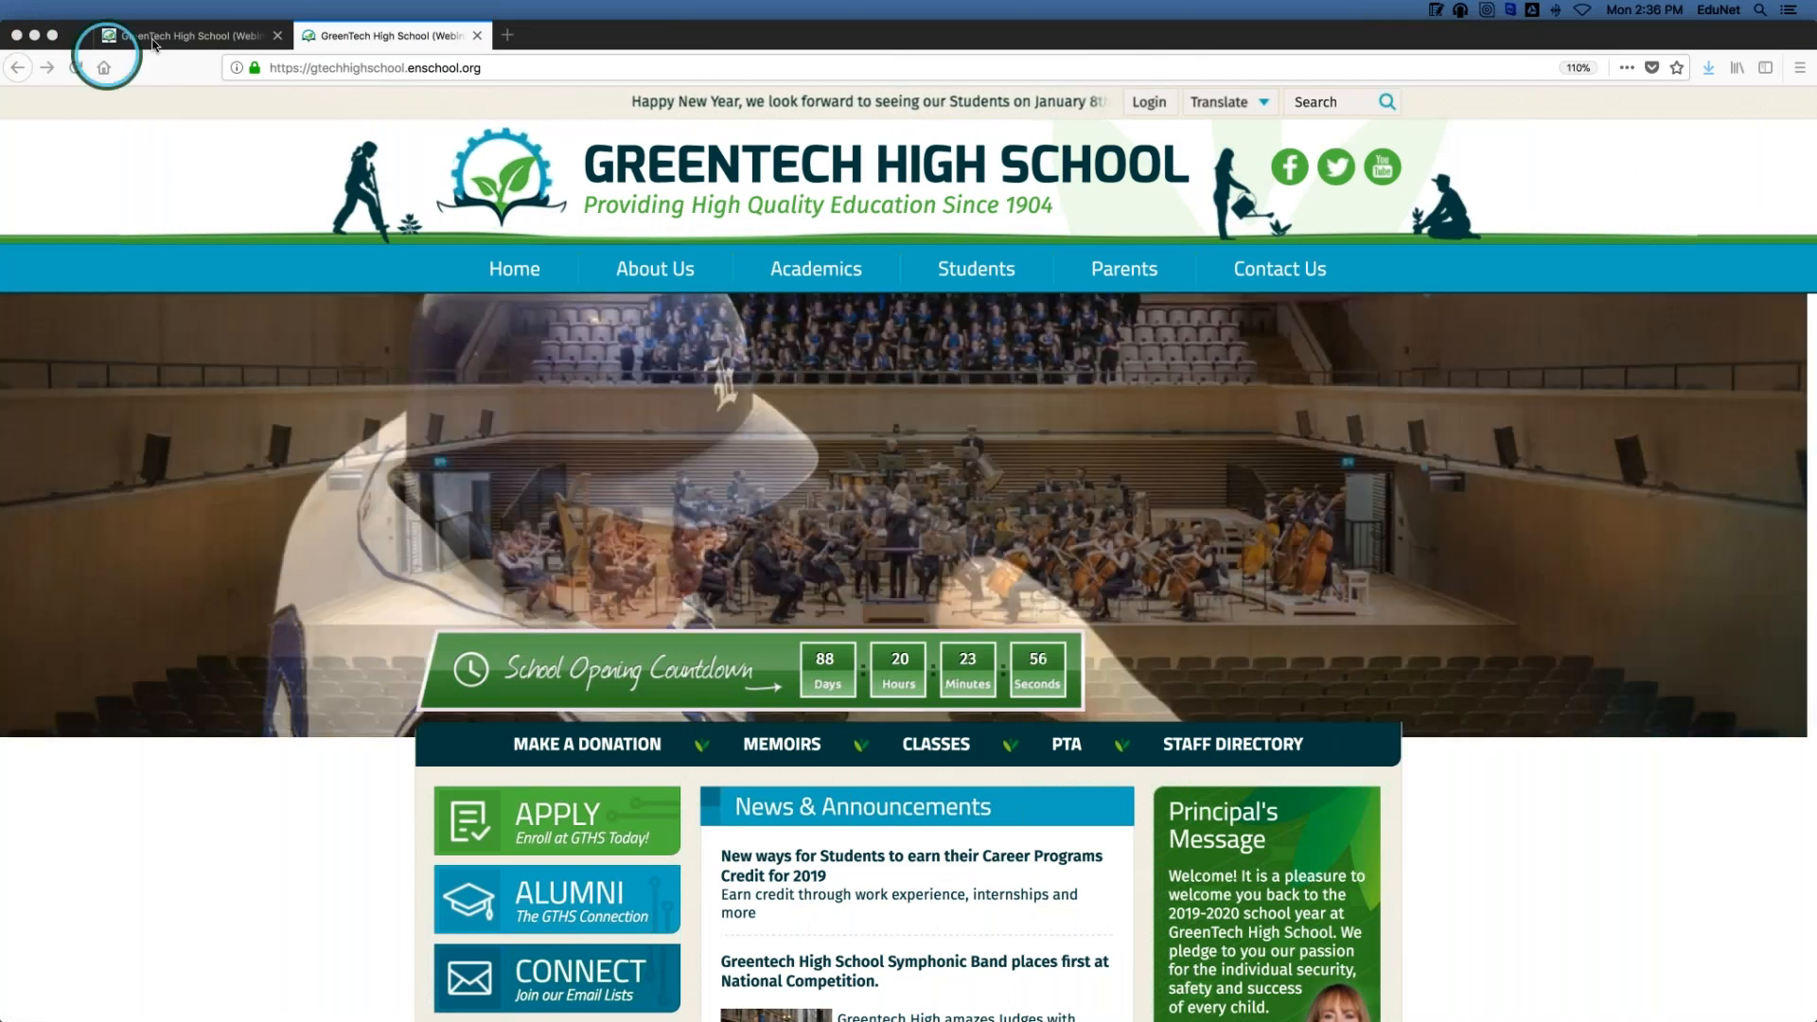
pyautogui.click(159, 36)
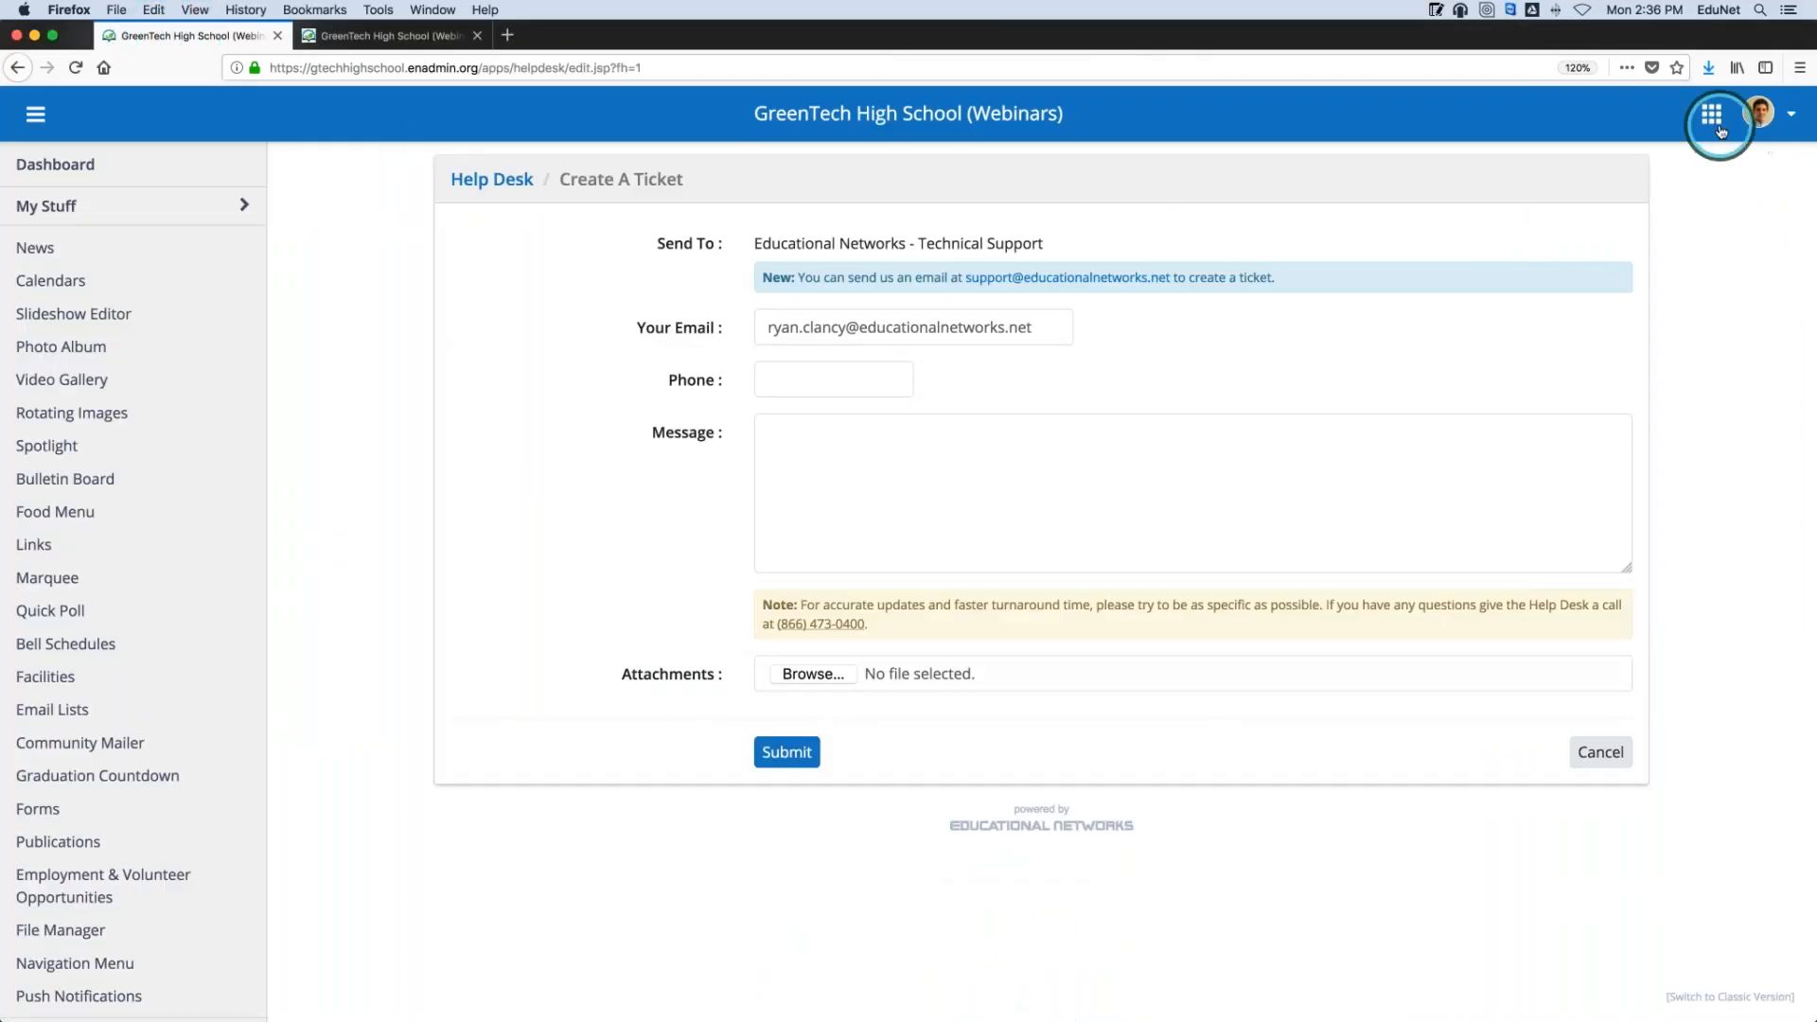
# Open the site's Settings and show the Social Media section with the connected accounts
pyautogui.click(1712, 114)
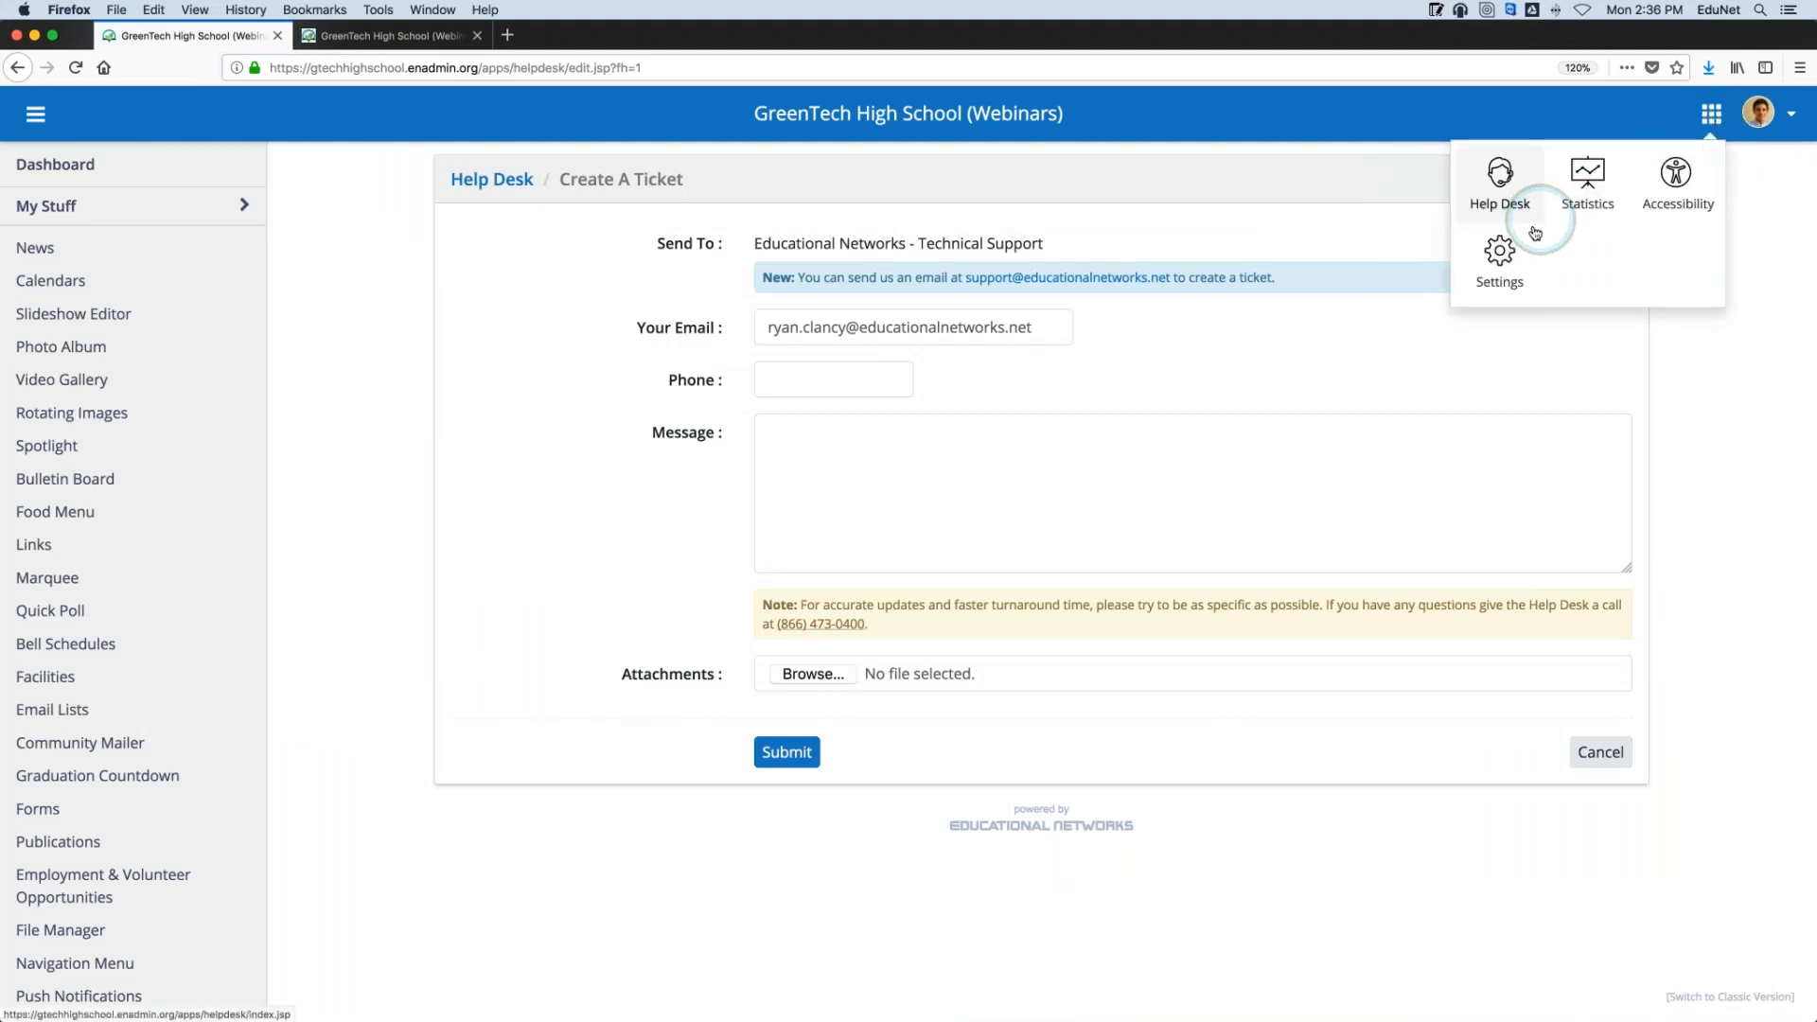
pyautogui.click(1500, 251)
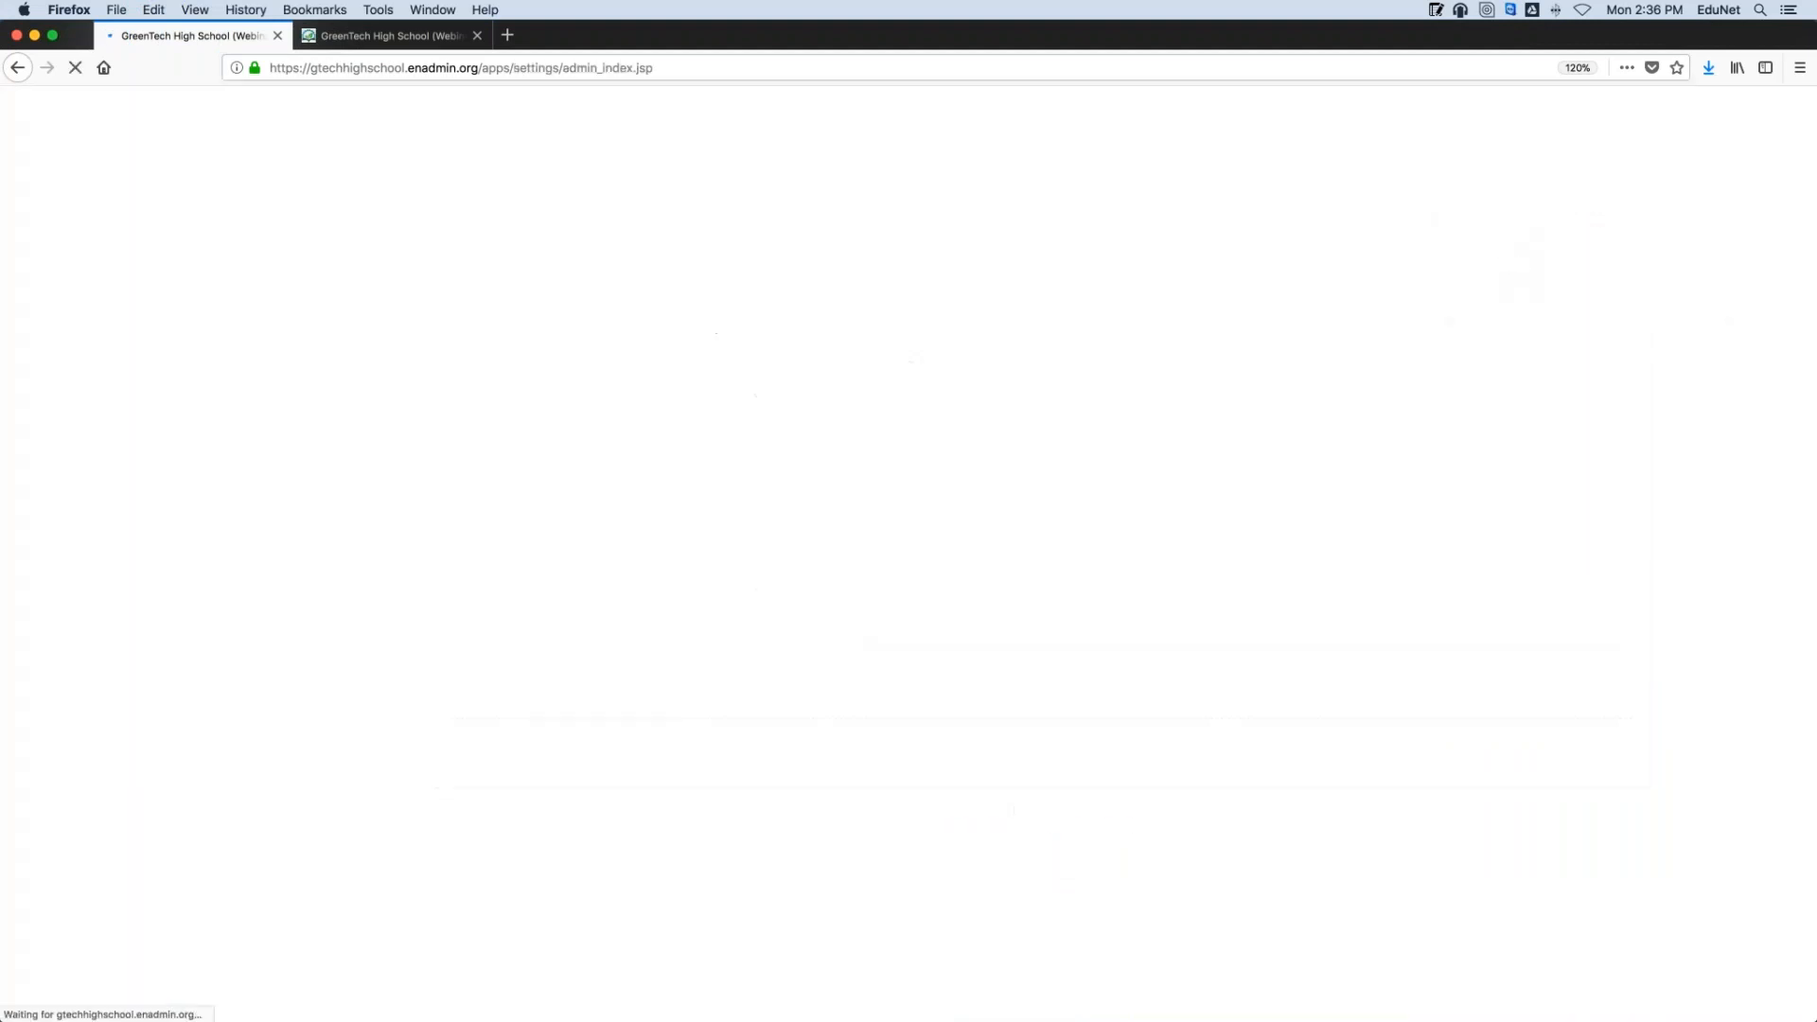
pyautogui.click(599, 243)
pyautogui.scroll(-3, 519, 527)
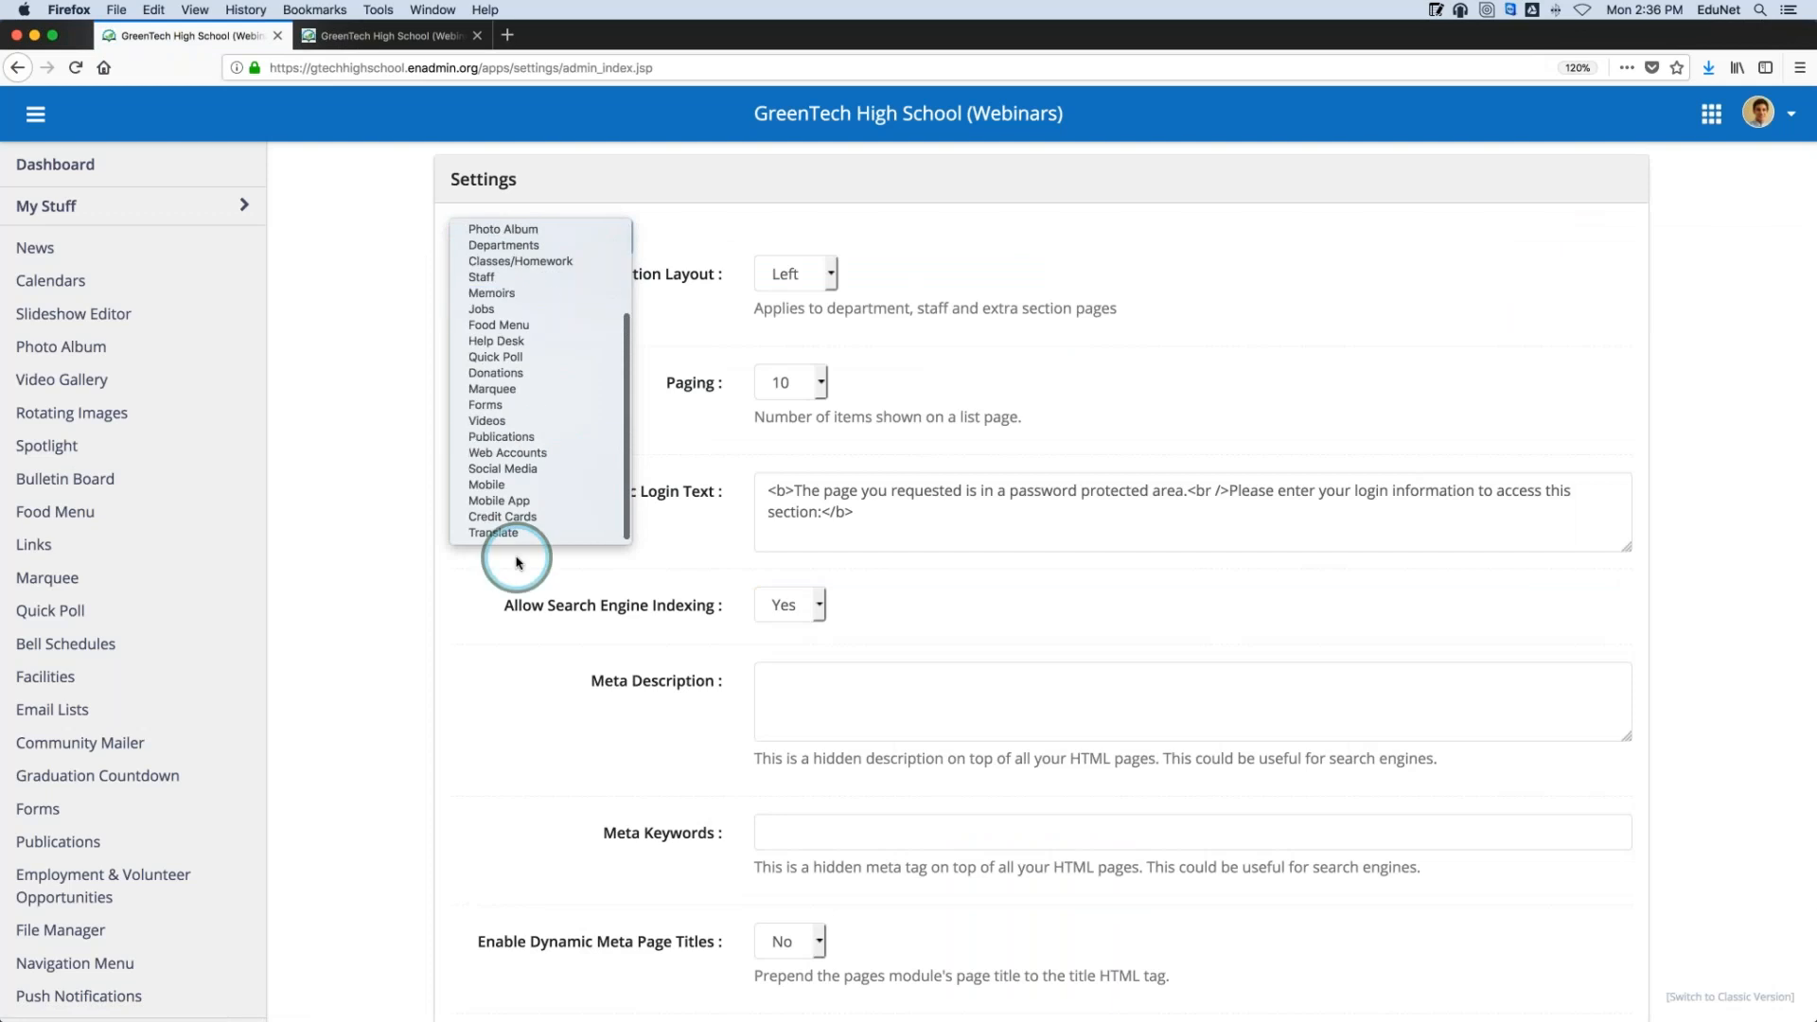
pyautogui.click(520, 468)
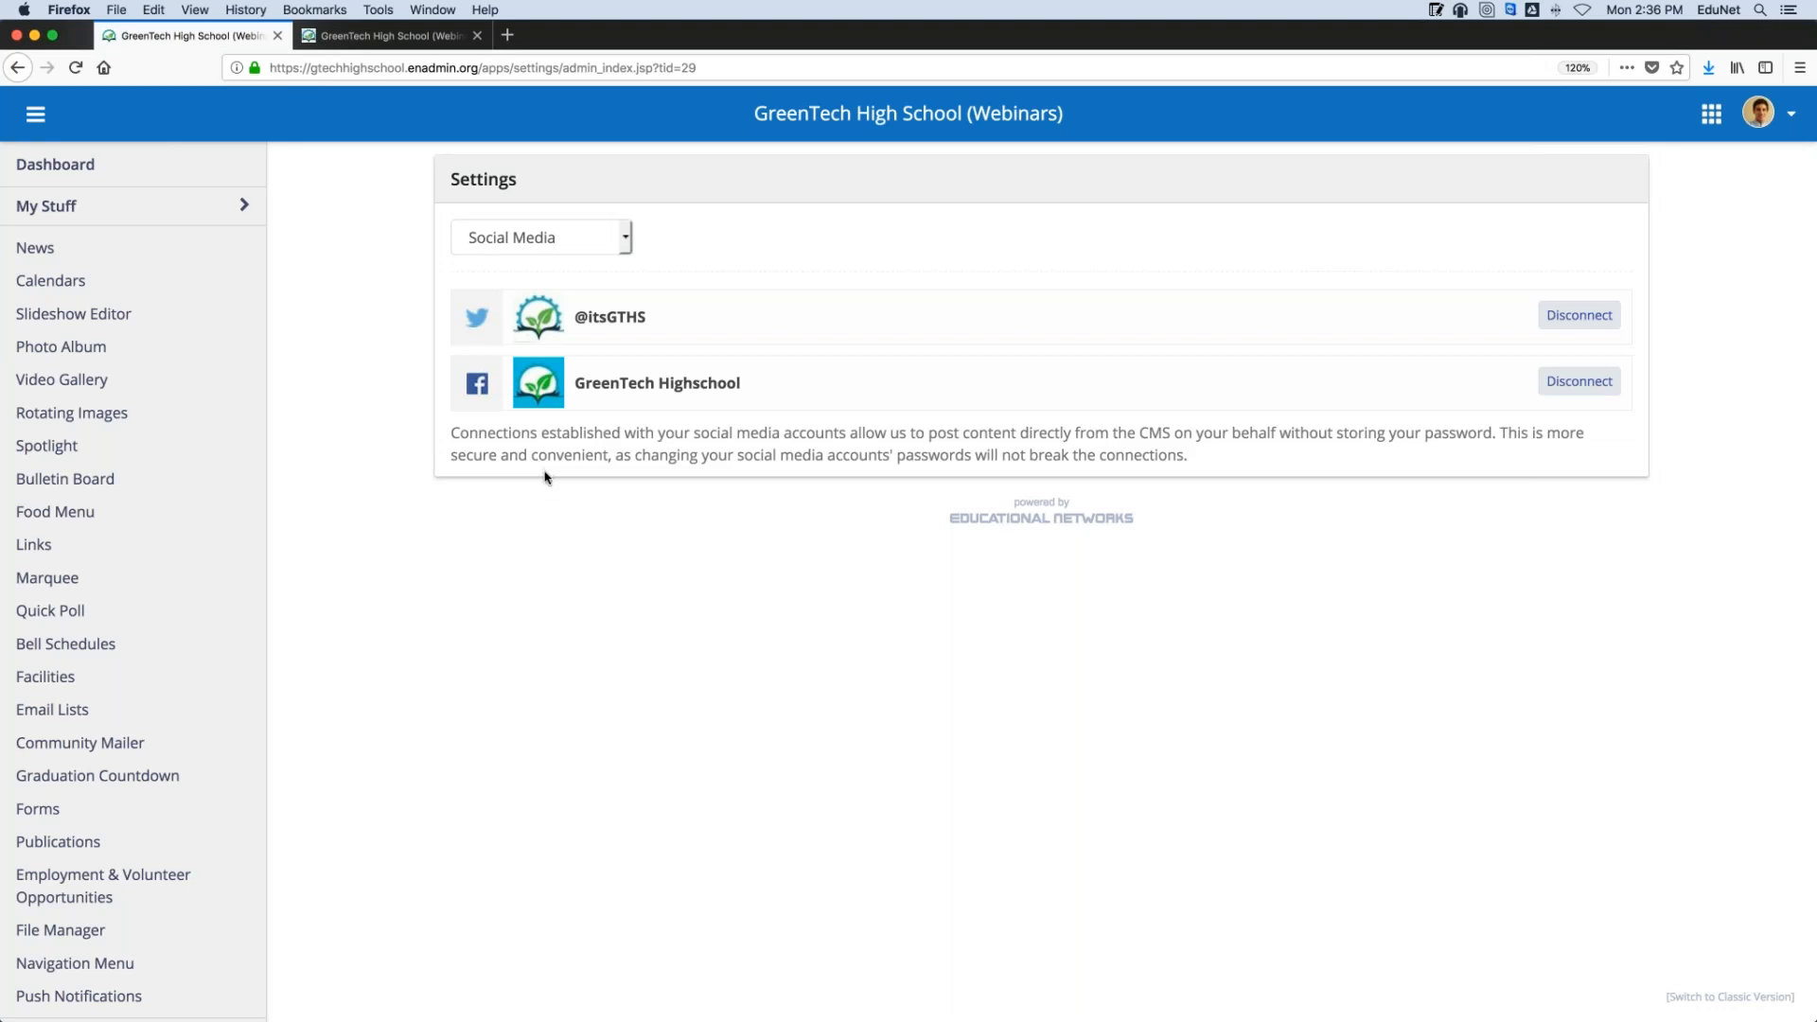
pyautogui.click(1524, 202)
pyautogui.moveTo(985, 1003)
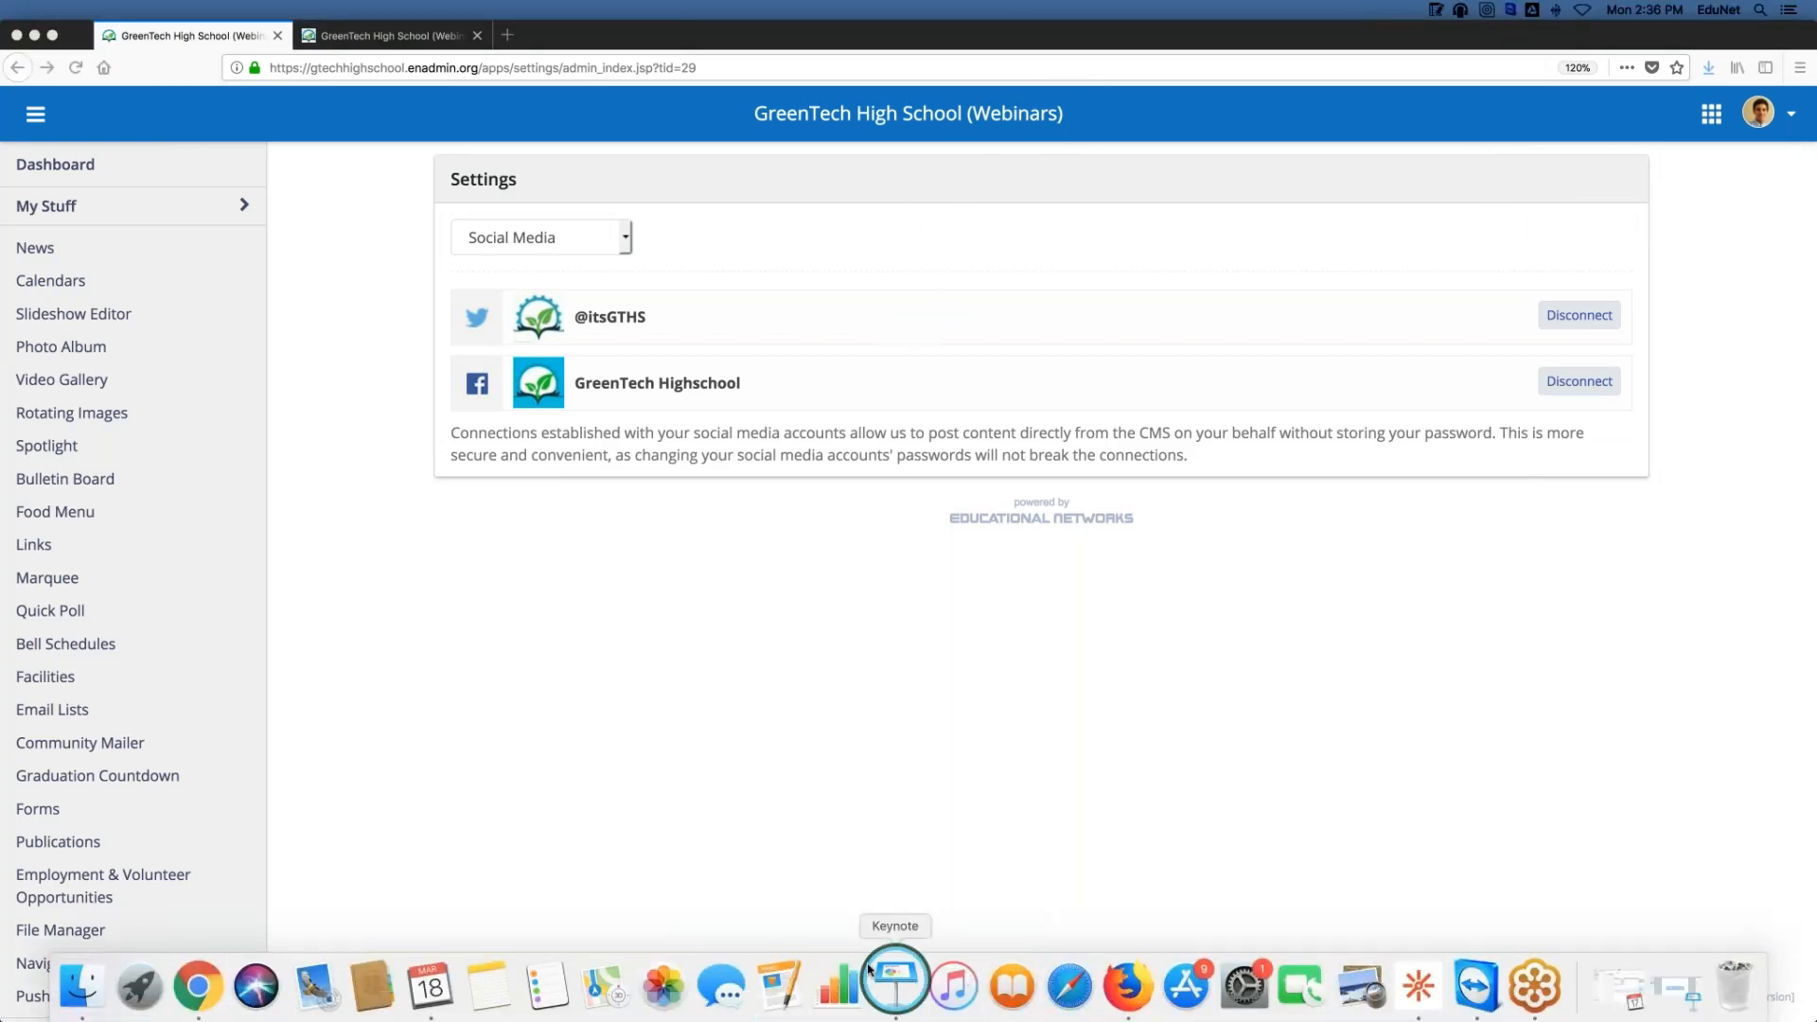
pyautogui.click(811, 863)
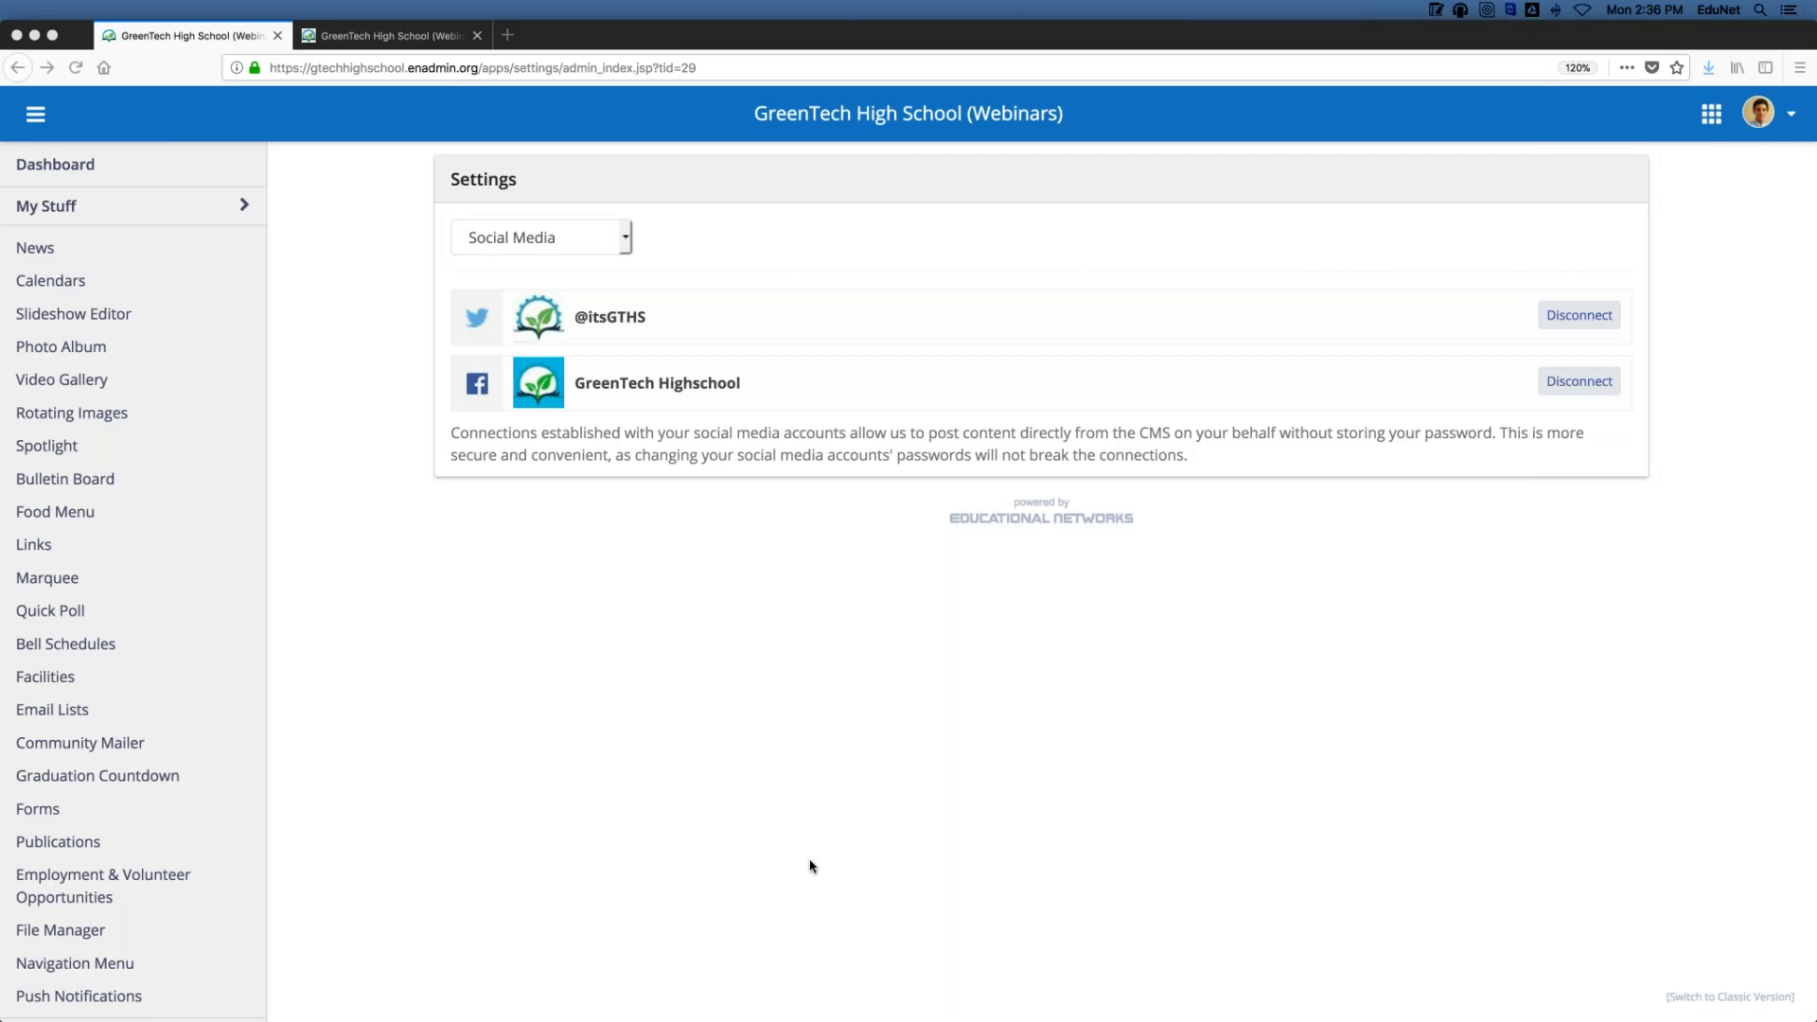
# Switch to the MiniNote notes app and open the Webinar Link note
pyautogui.click(1445, 13)
pyautogui.click(1302, 47)
pyautogui.scroll(5, 1463, 186)
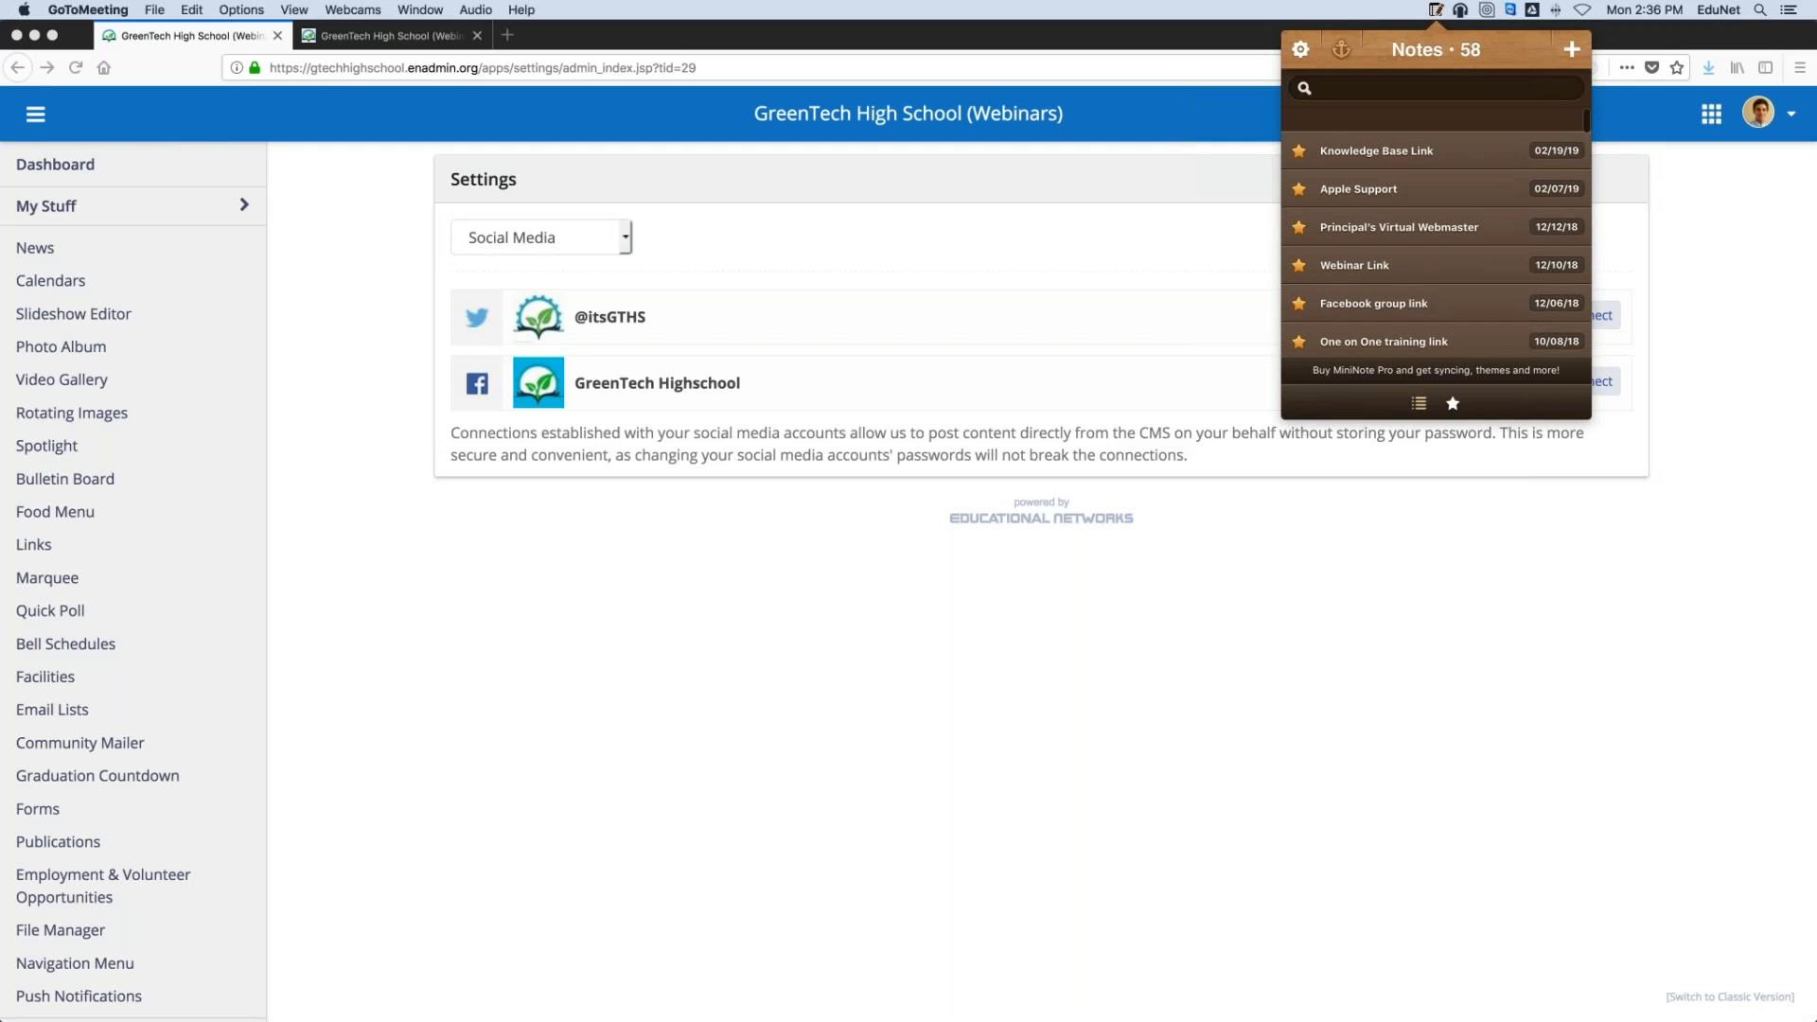
pyautogui.click(1433, 217)
pyautogui.press('Escape')
pyautogui.scroll(3, 1449, 224)
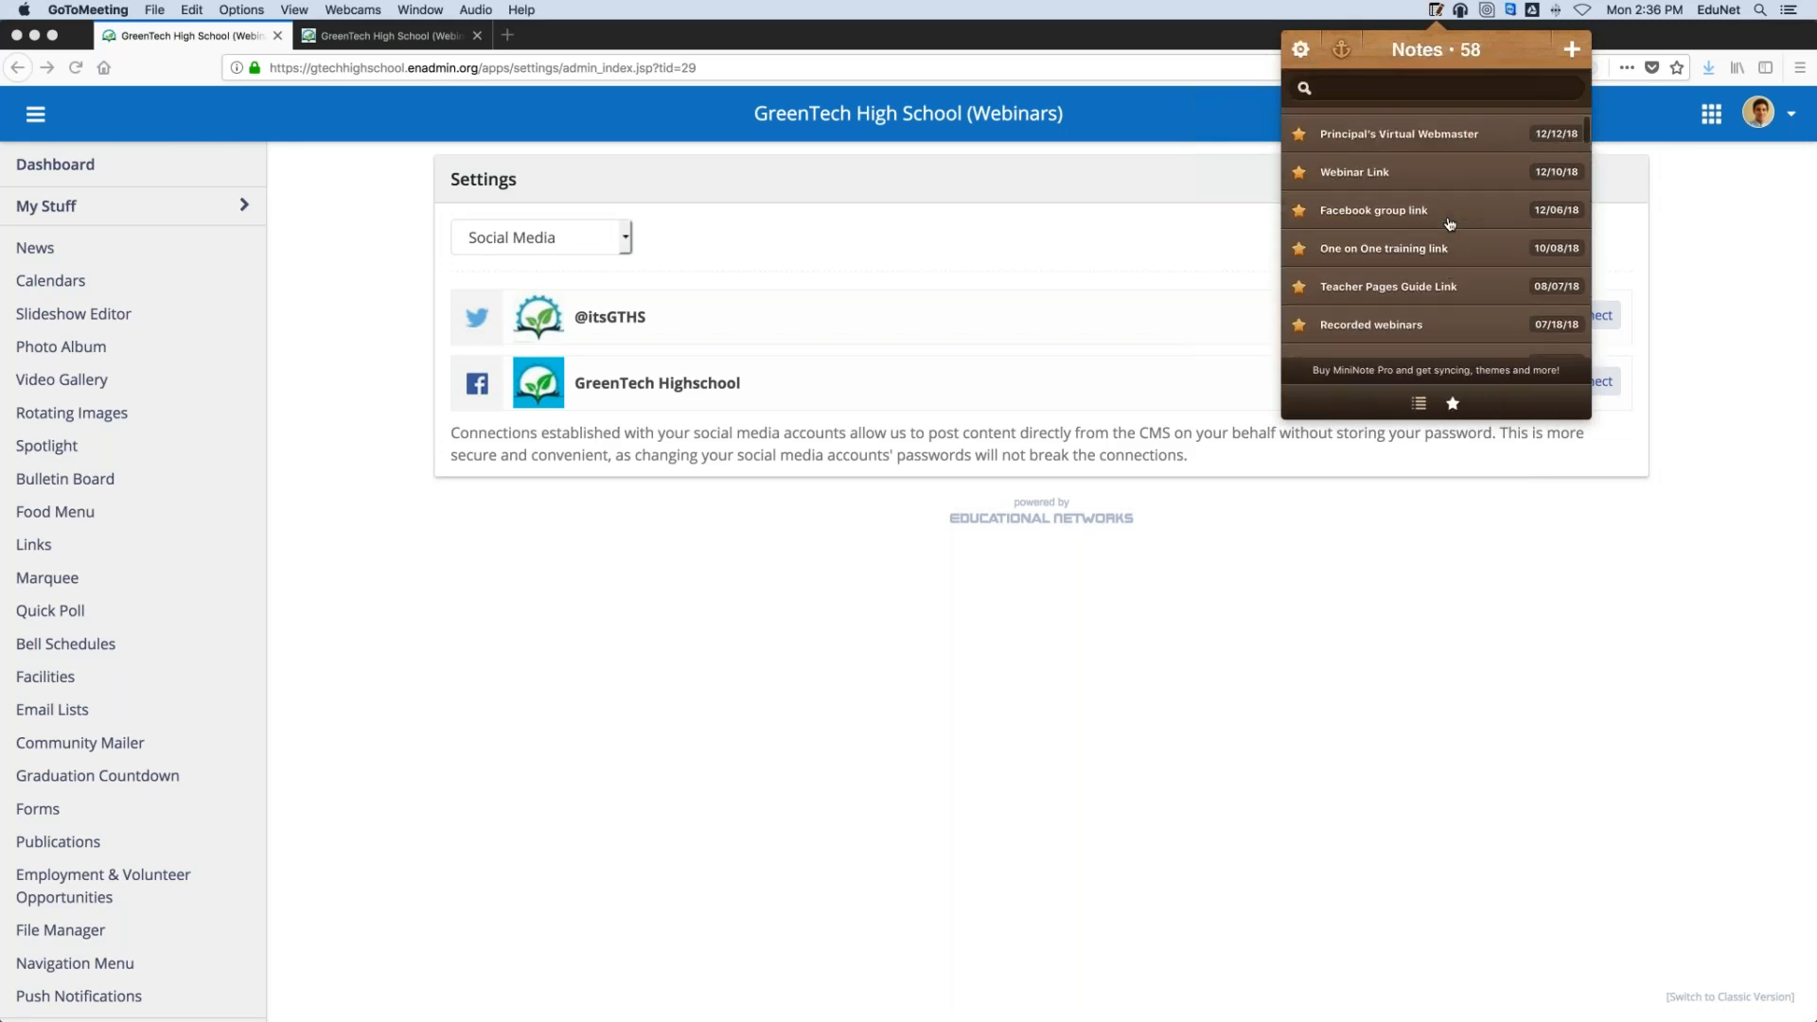
pyautogui.click(1454, 169)
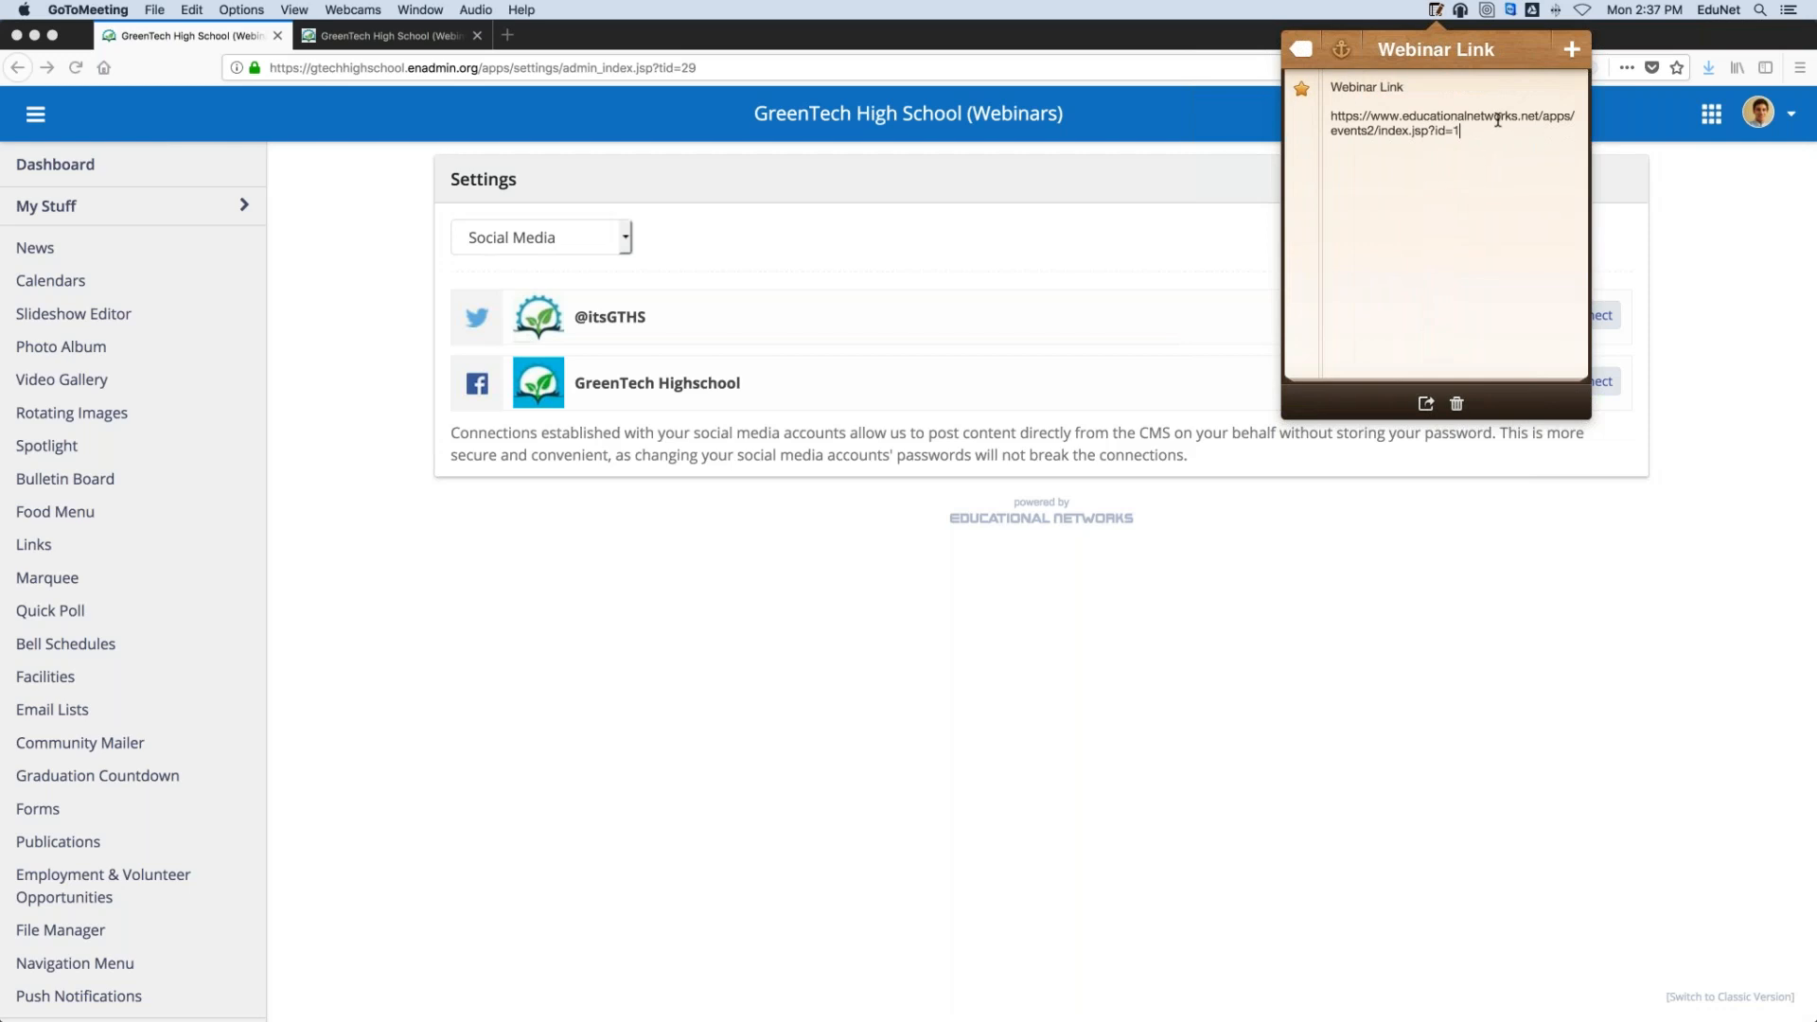
# Copy the full educationalnetworks.net events URL from the Webinar Link note
pyautogui.moveTo(1488, 128); pyautogui.dragTo(1328, 114)
pyautogui.rightClick(1360, 123)
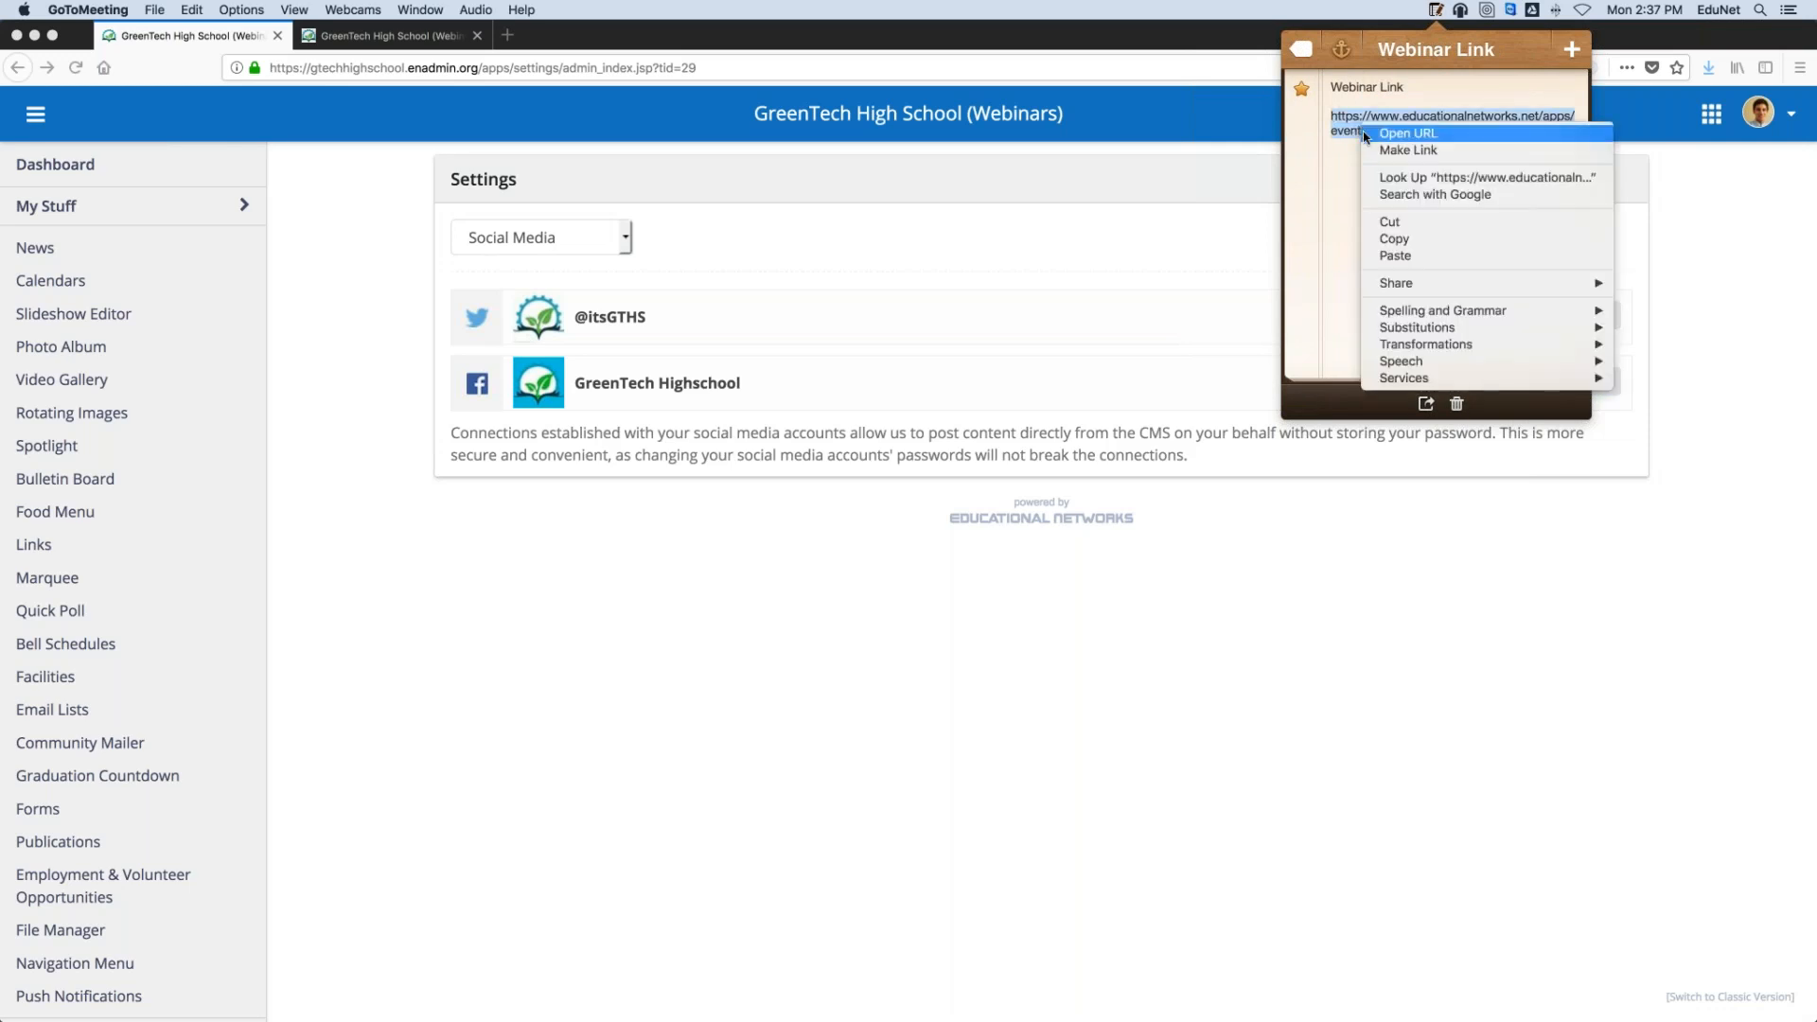
pyautogui.click(1412, 243)
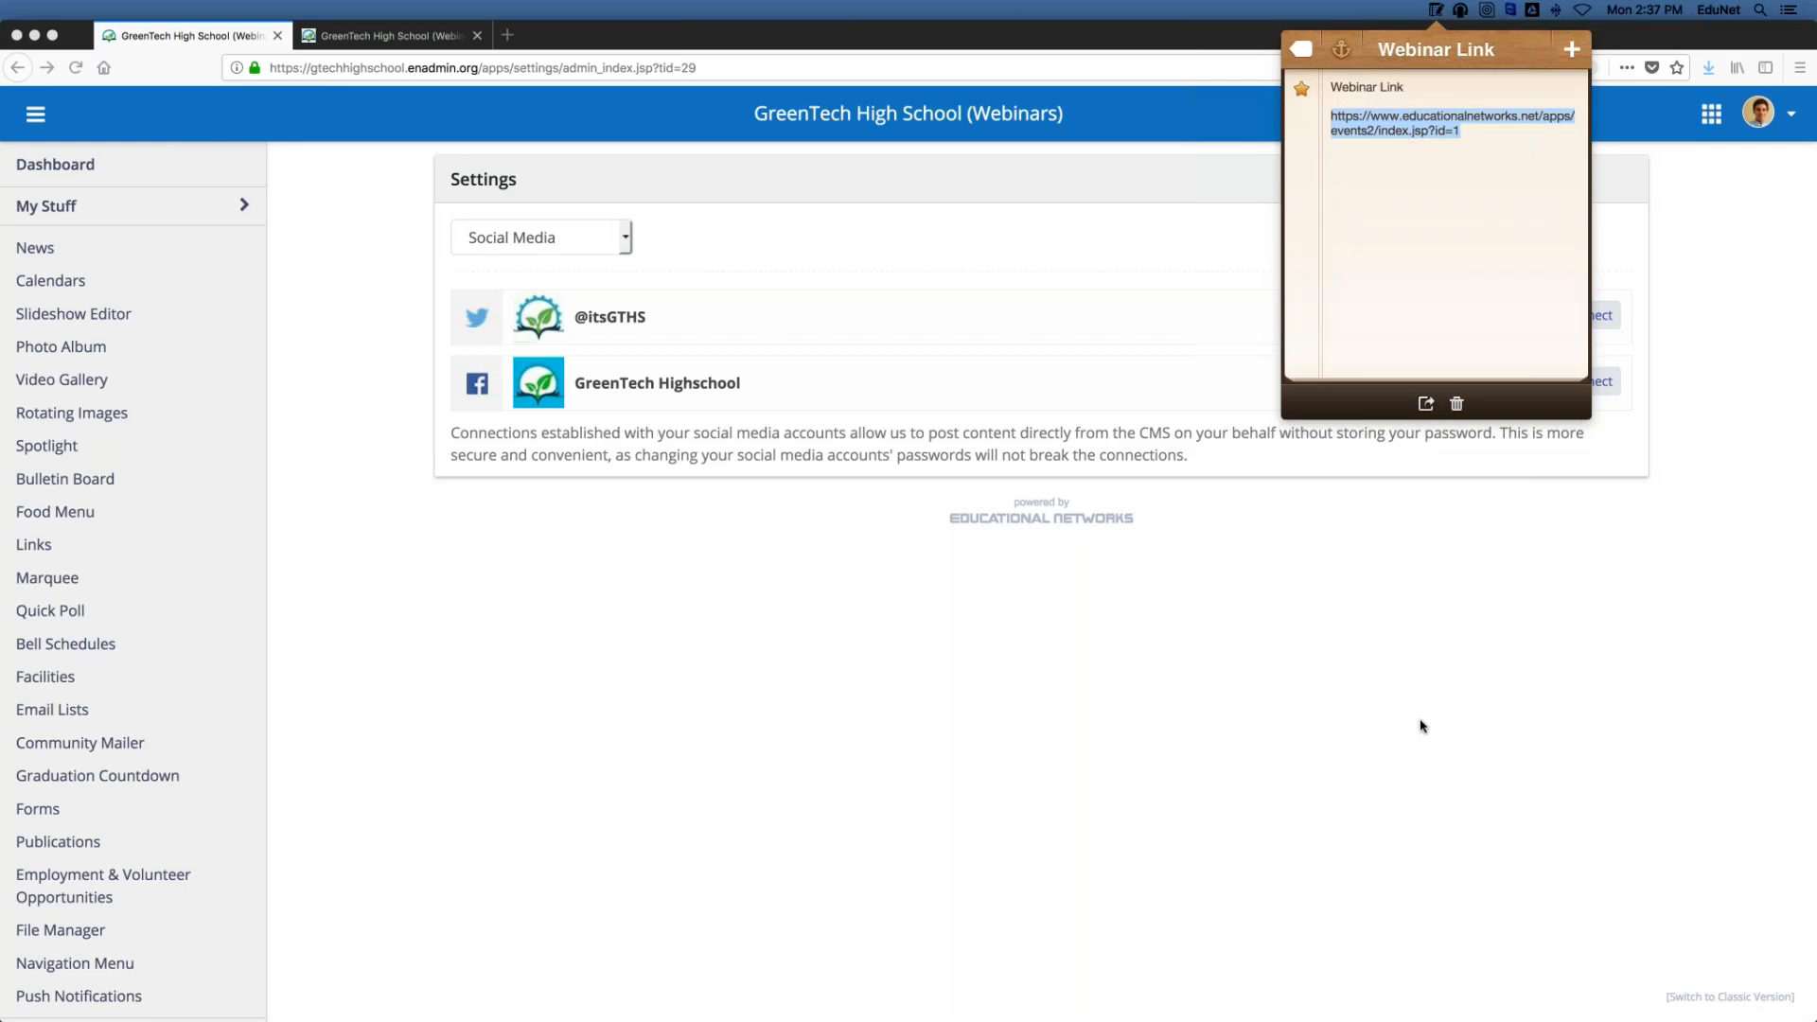
# Switch to Keynote and display the "Thank you!" slide, number 5, of the webinar presentation
pyautogui.moveTo(941, 1017)
pyautogui.click(898, 991)
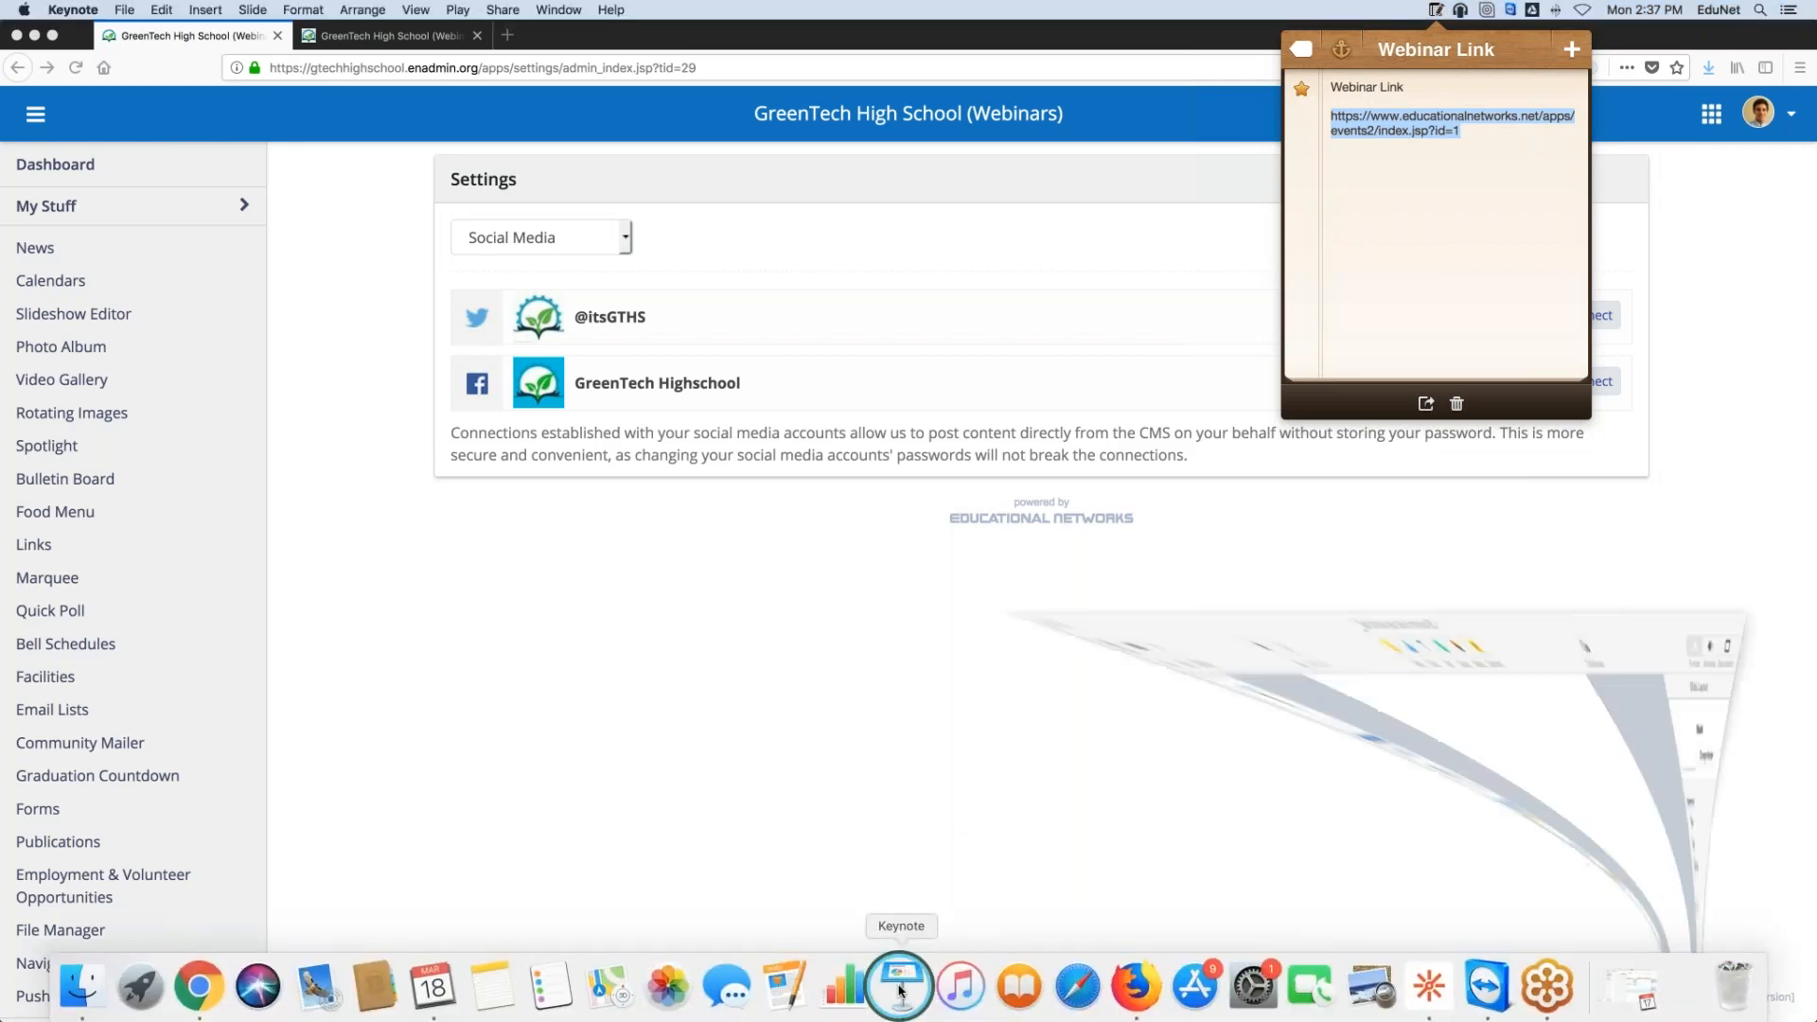
pyautogui.click(56, 506)
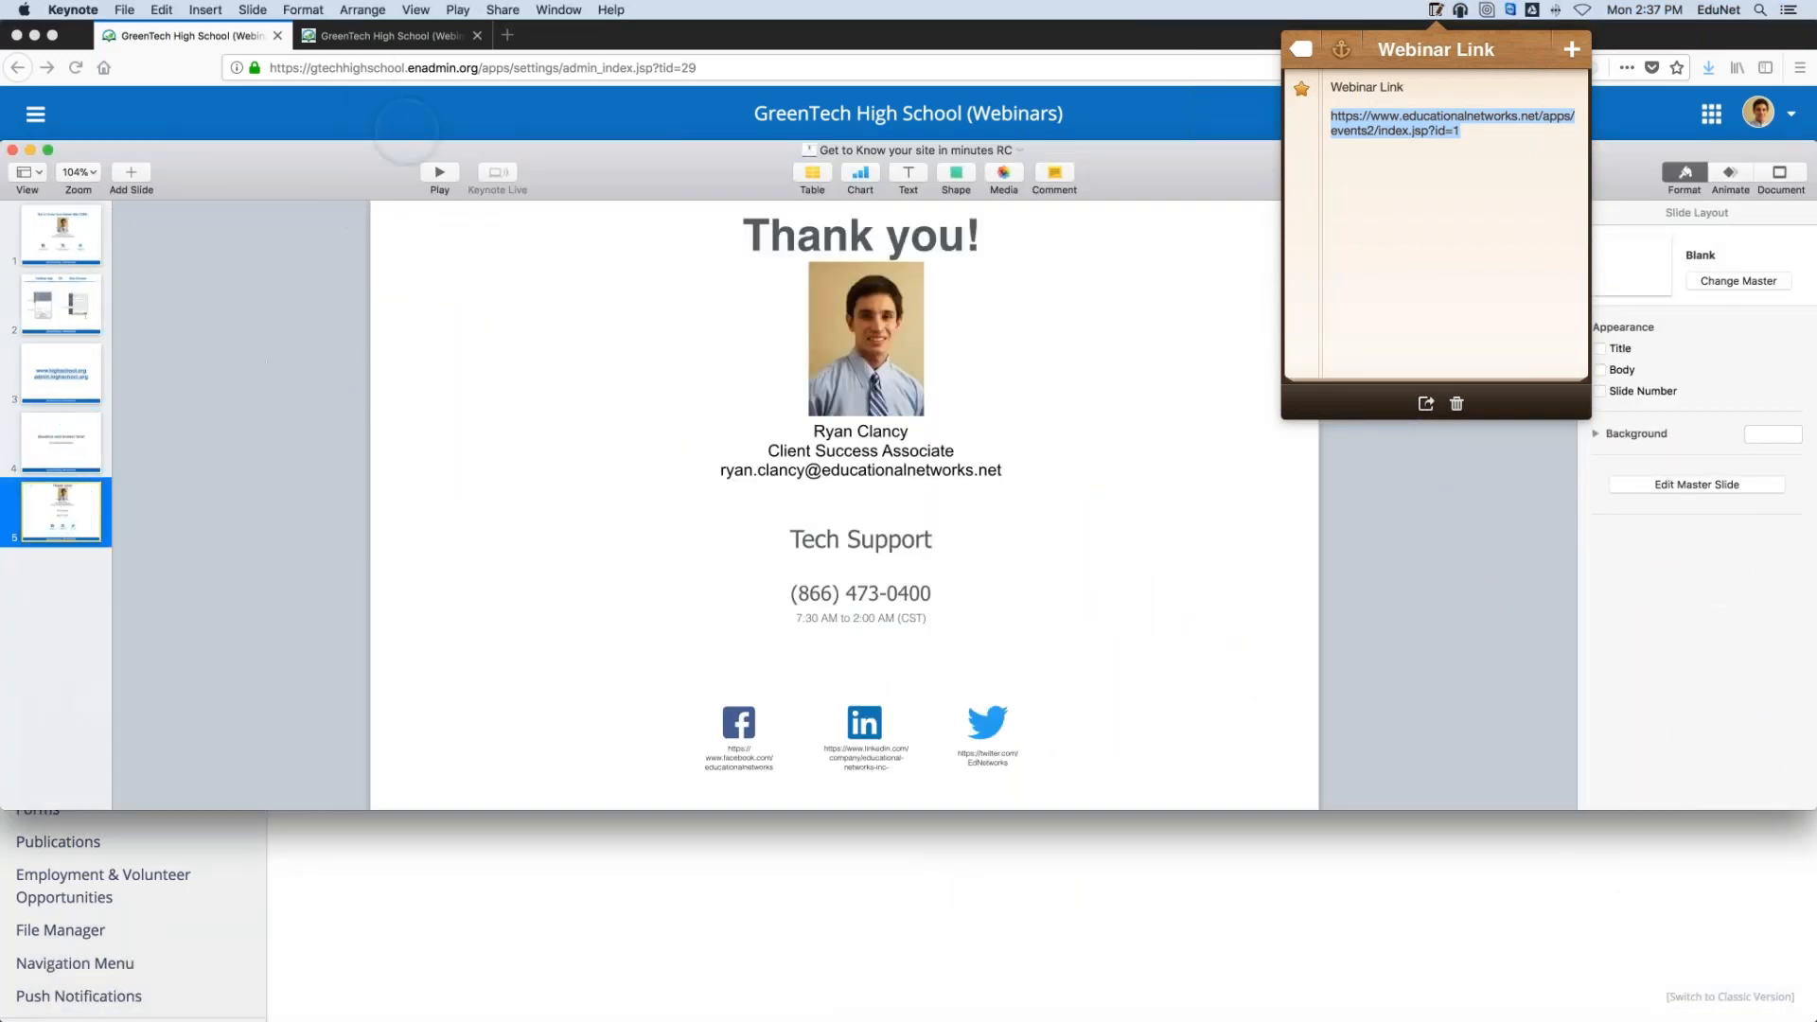